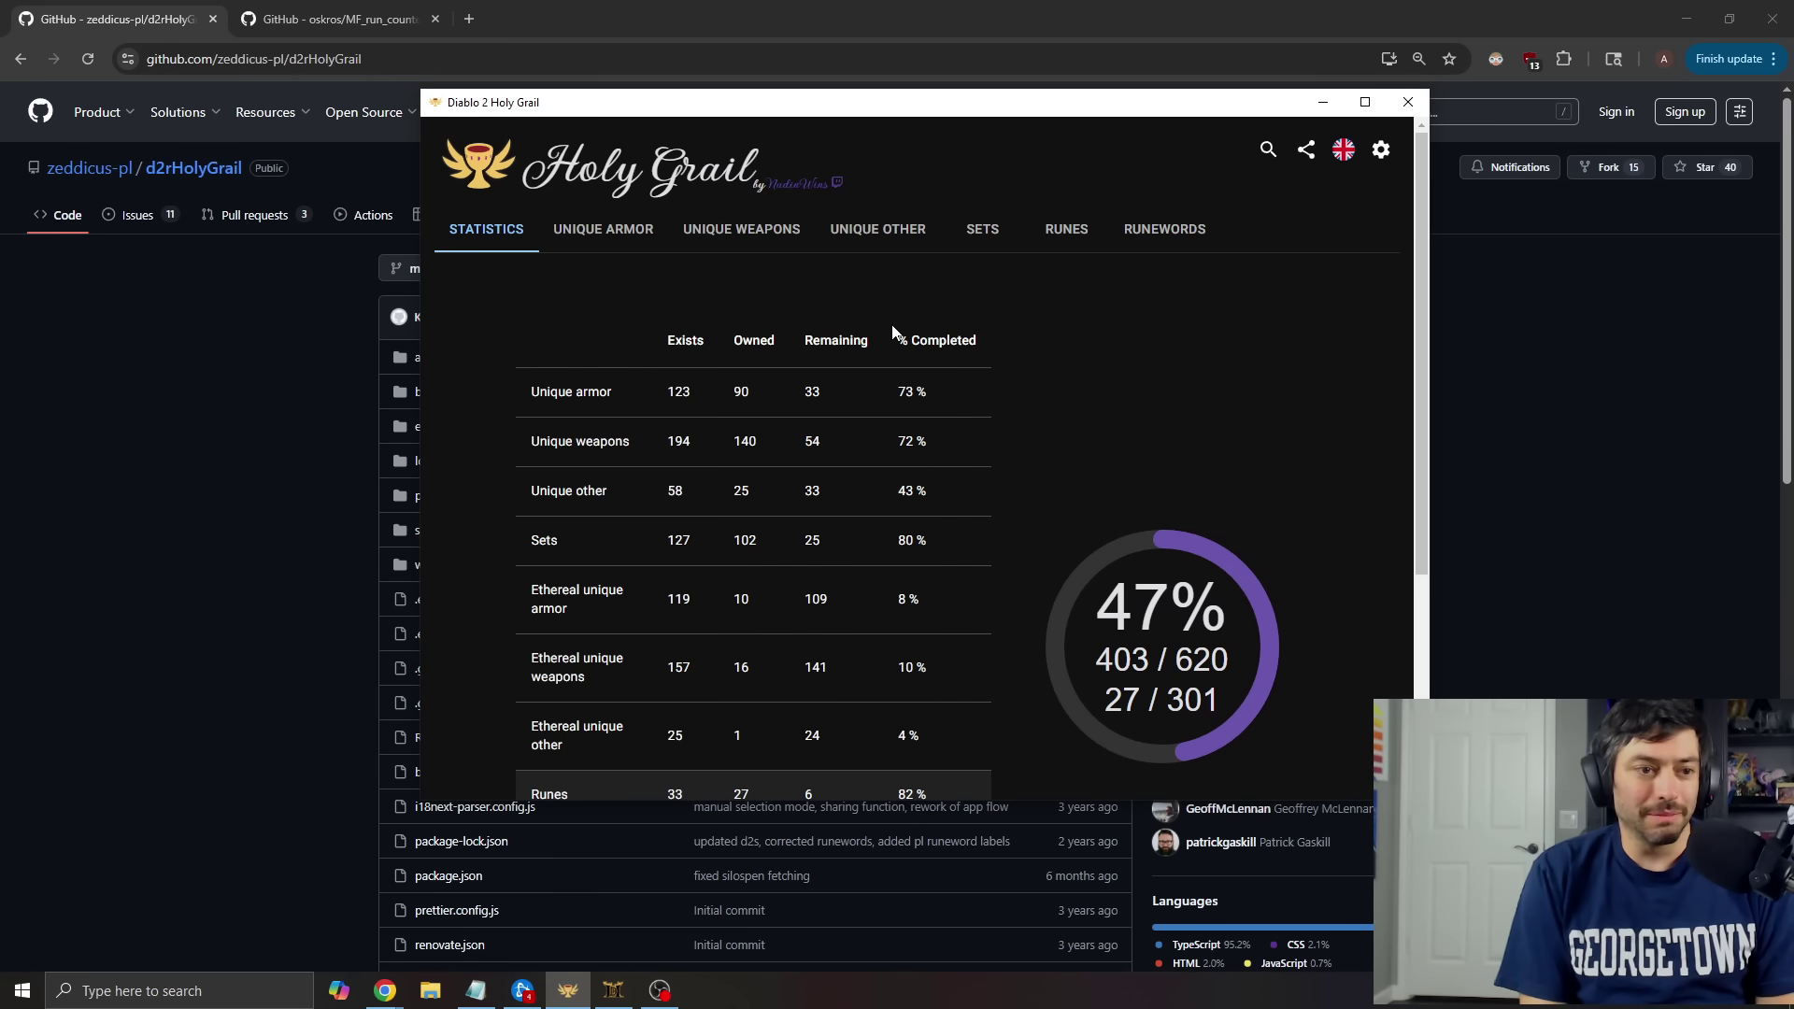
Examine the unique armor checklist in the Holy Grail tracker
{"action": "left_click", "coordinate": [597, 230]}
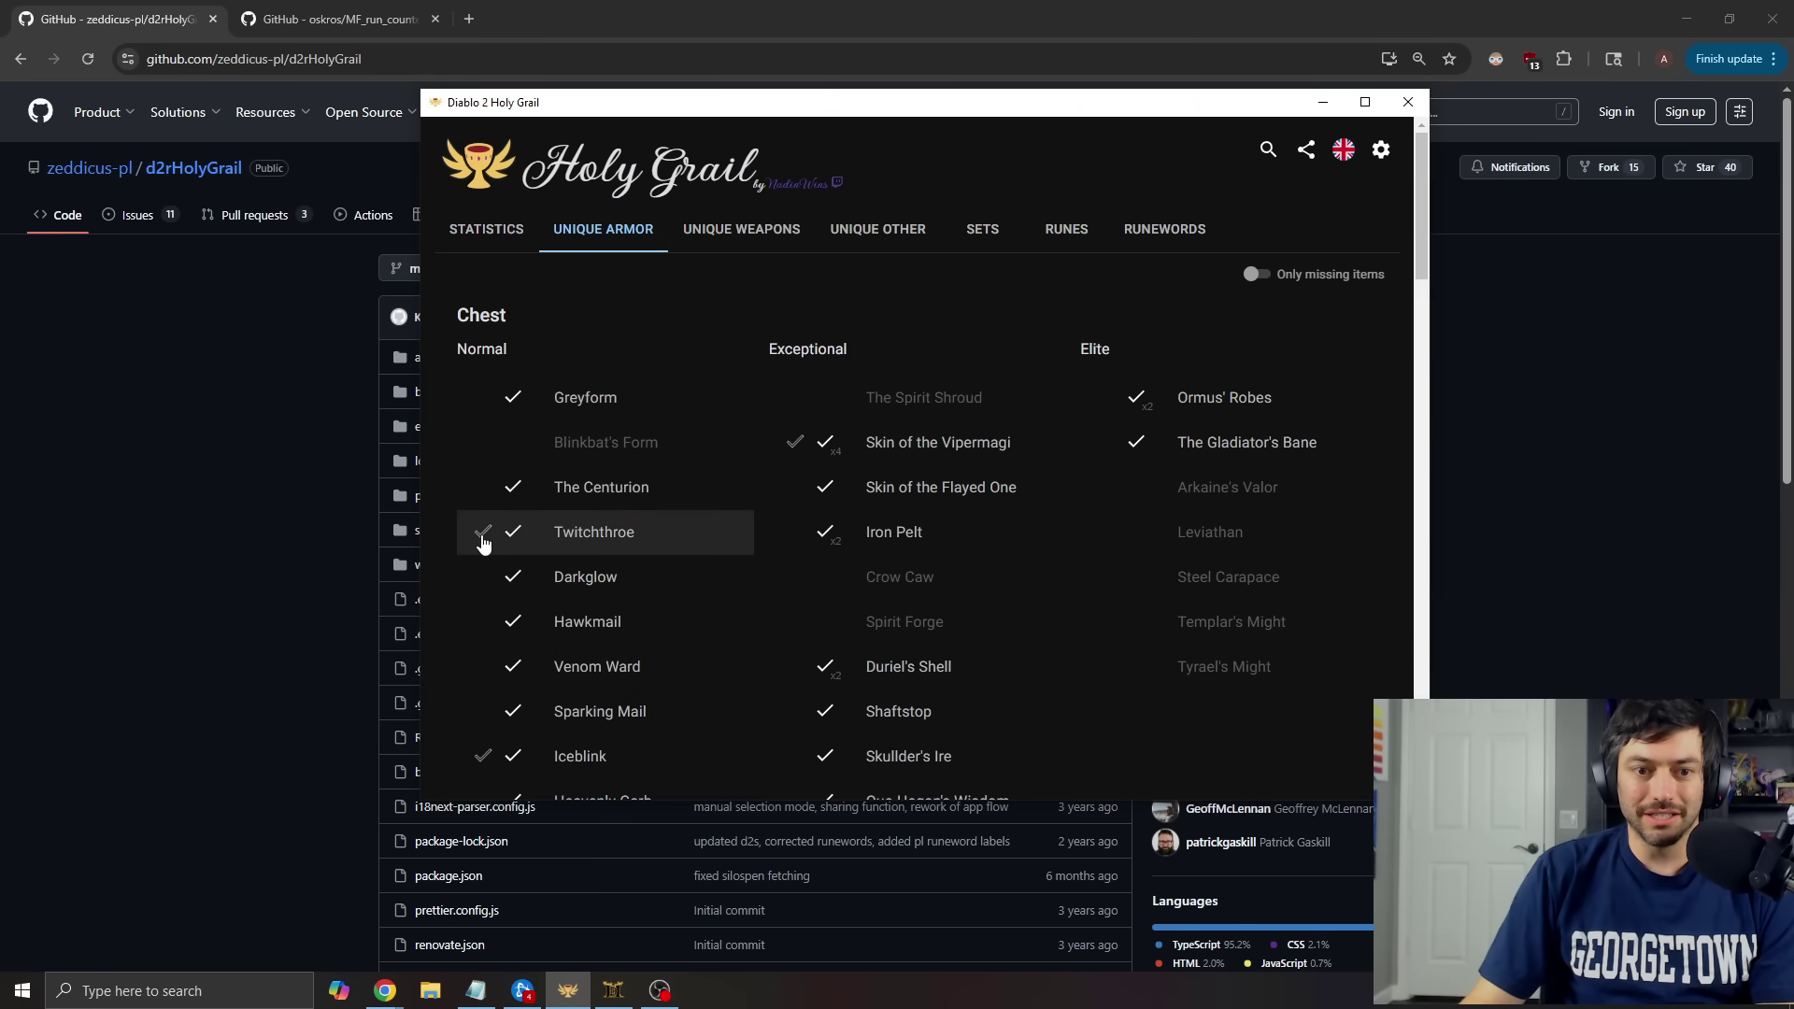
{"action": "scroll", "coordinate": [483, 544], "scroll_direction": "down", "scroll_amount": 2}
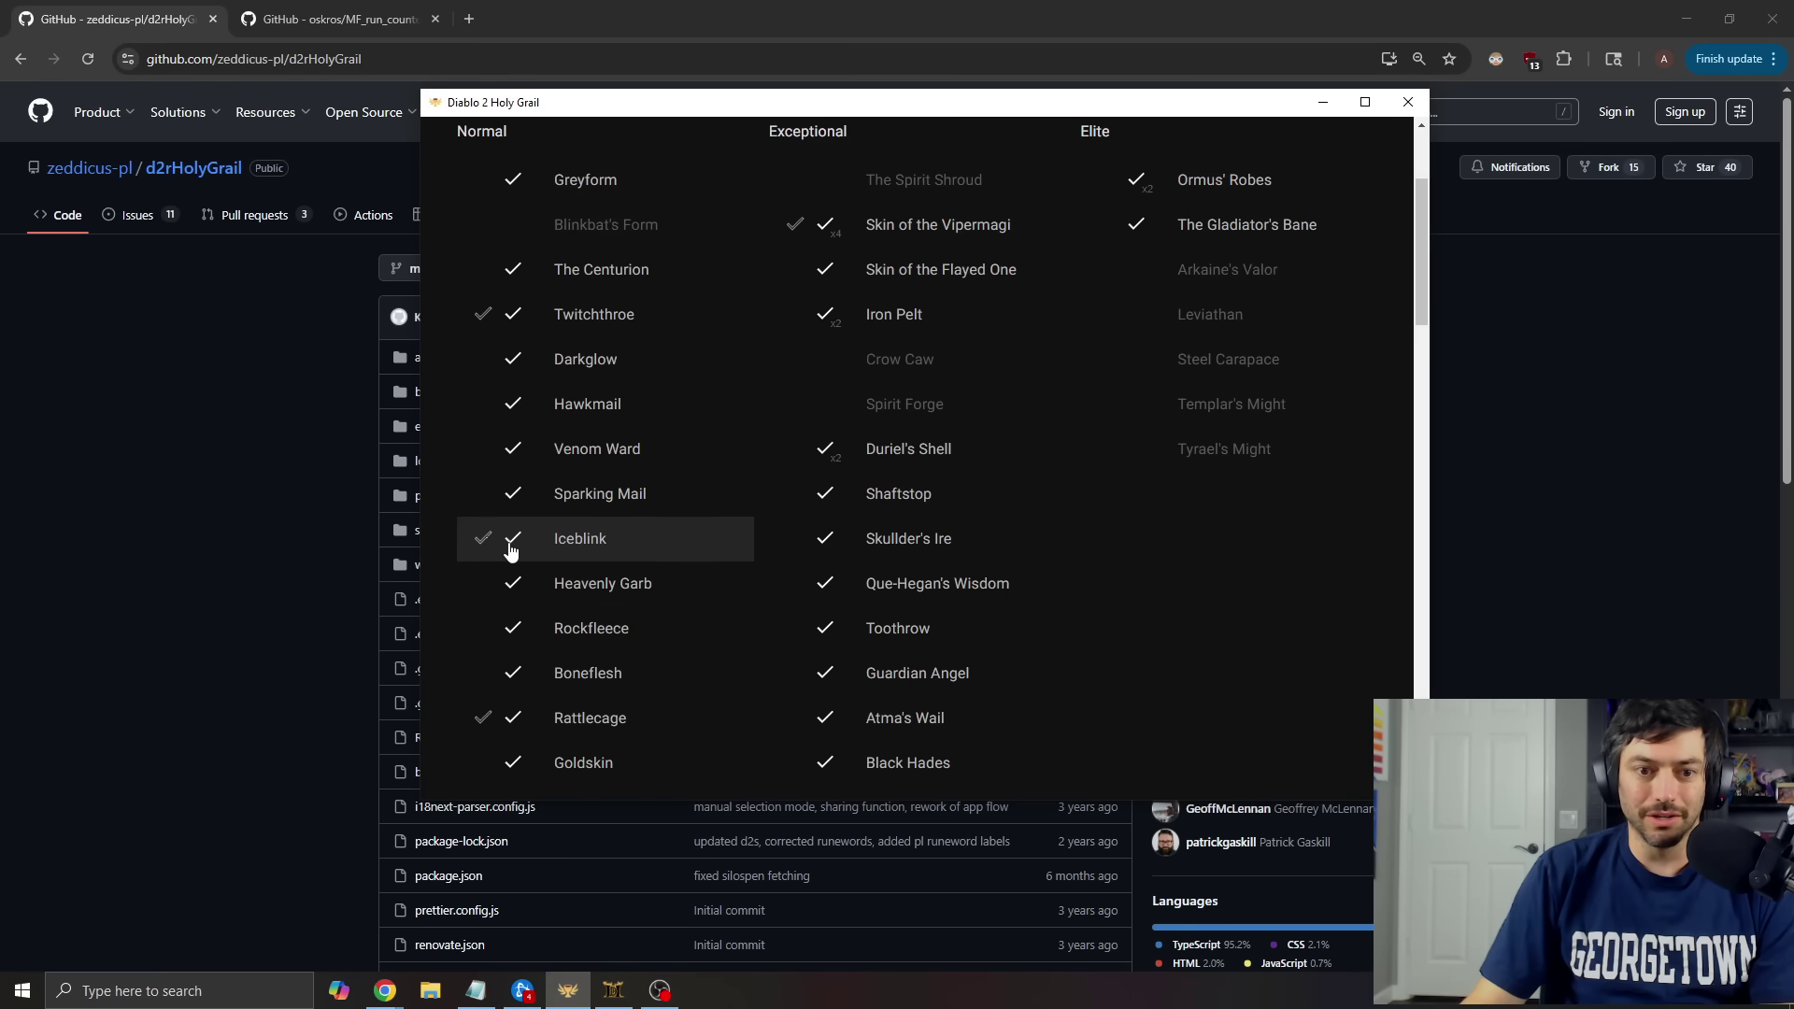
{"action": "scroll", "coordinate": [654, 560], "scroll_direction": "up", "scroll_amount": 3}
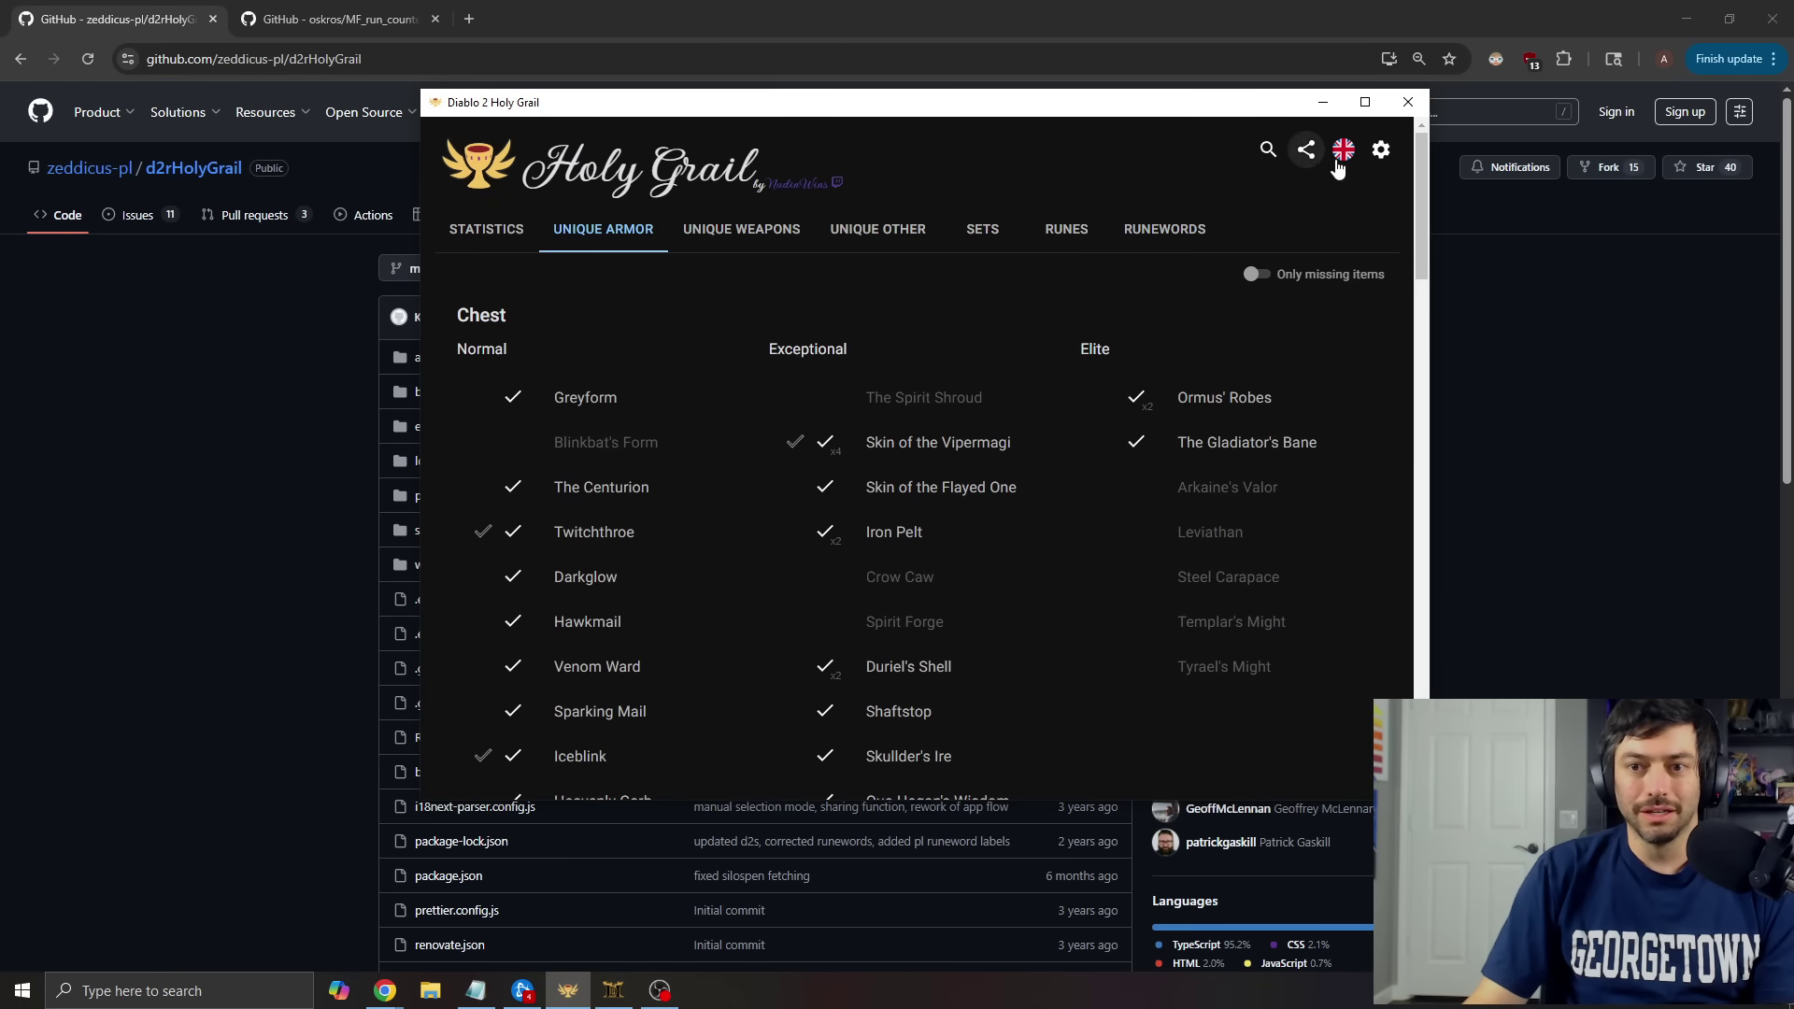
Review the tracker's settings, including the available game mode options, and close them without changes
{"action": "left_click", "coordinate": [1381, 152]}
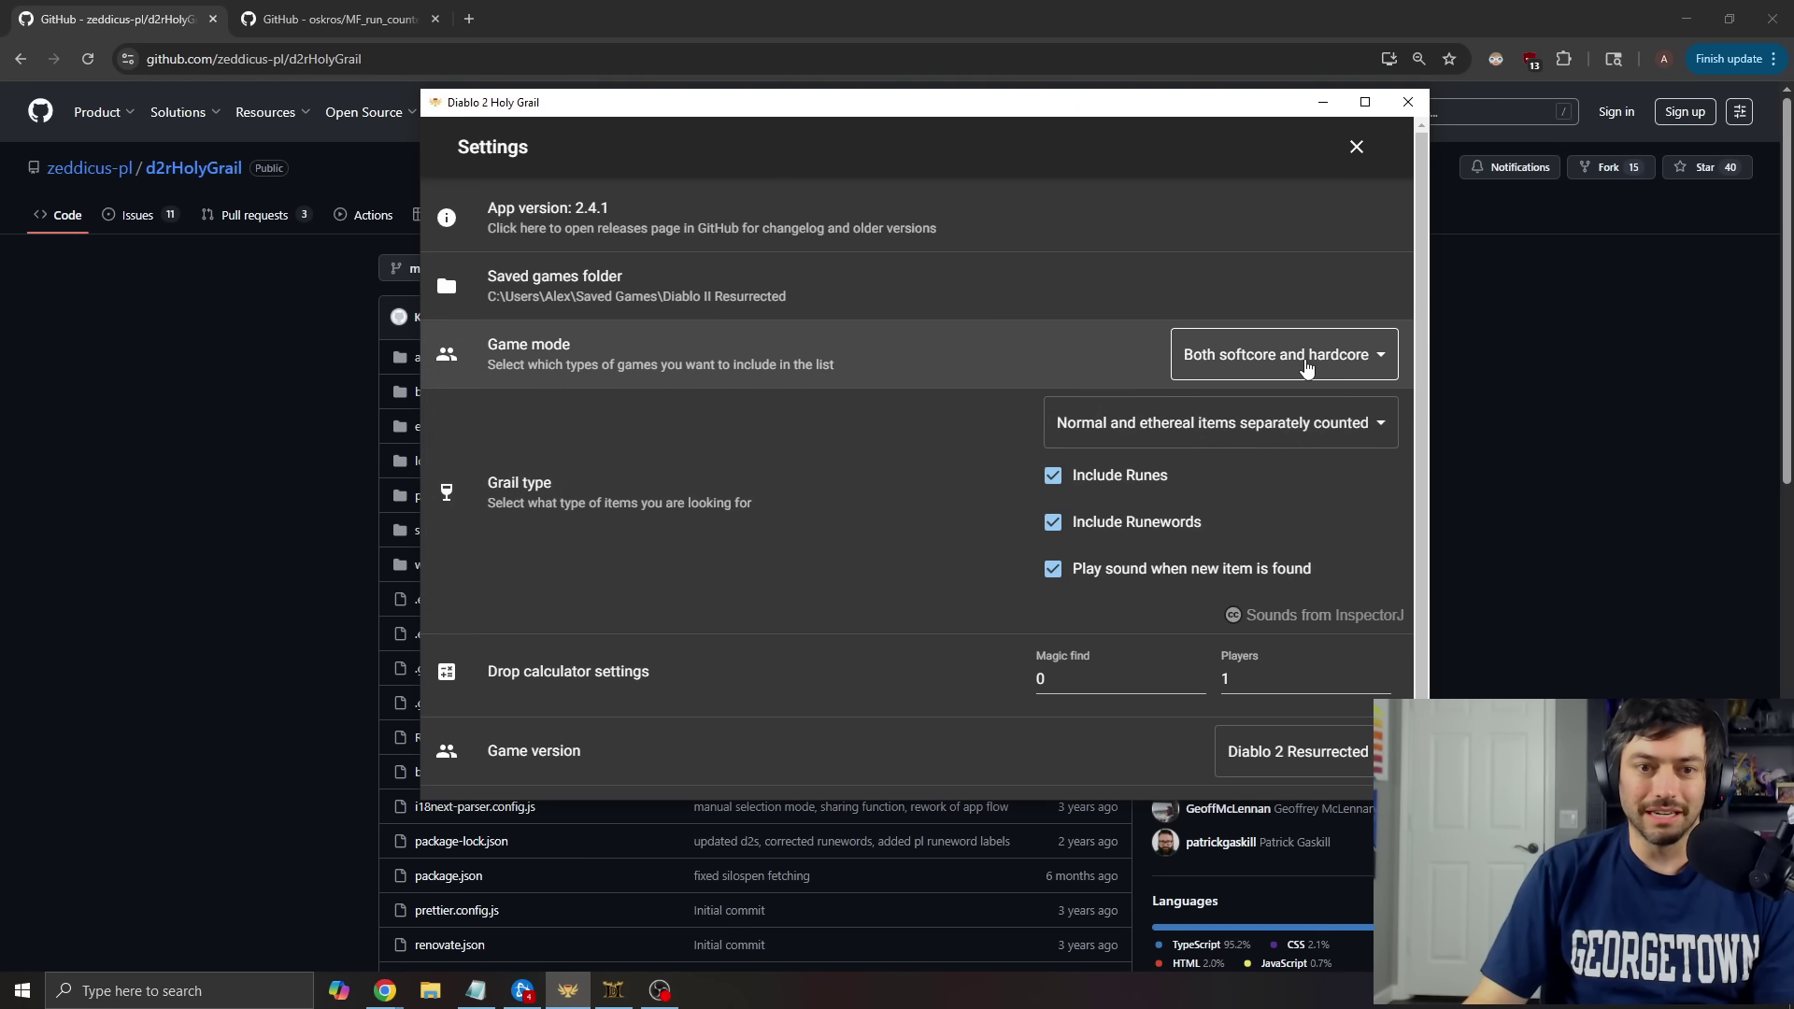
{"action": "left_click", "coordinate": [1311, 364]}
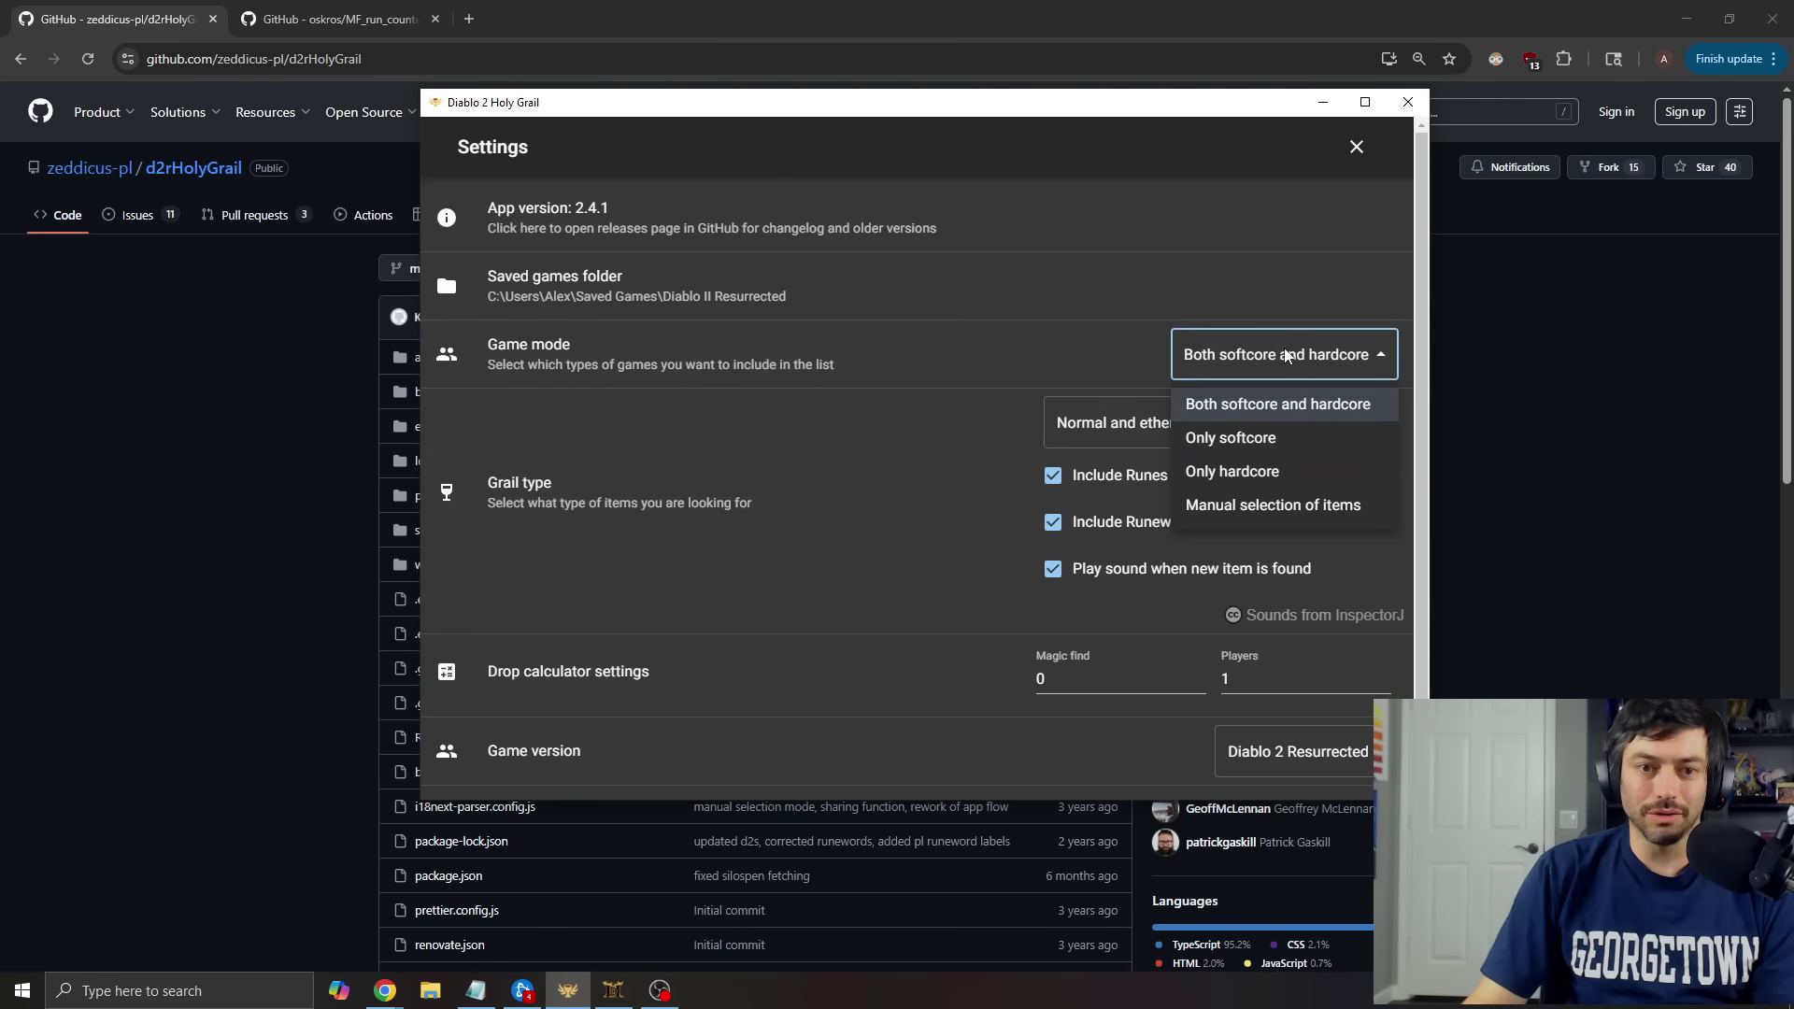
{"action": "left_click", "coordinate": [1289, 358]}
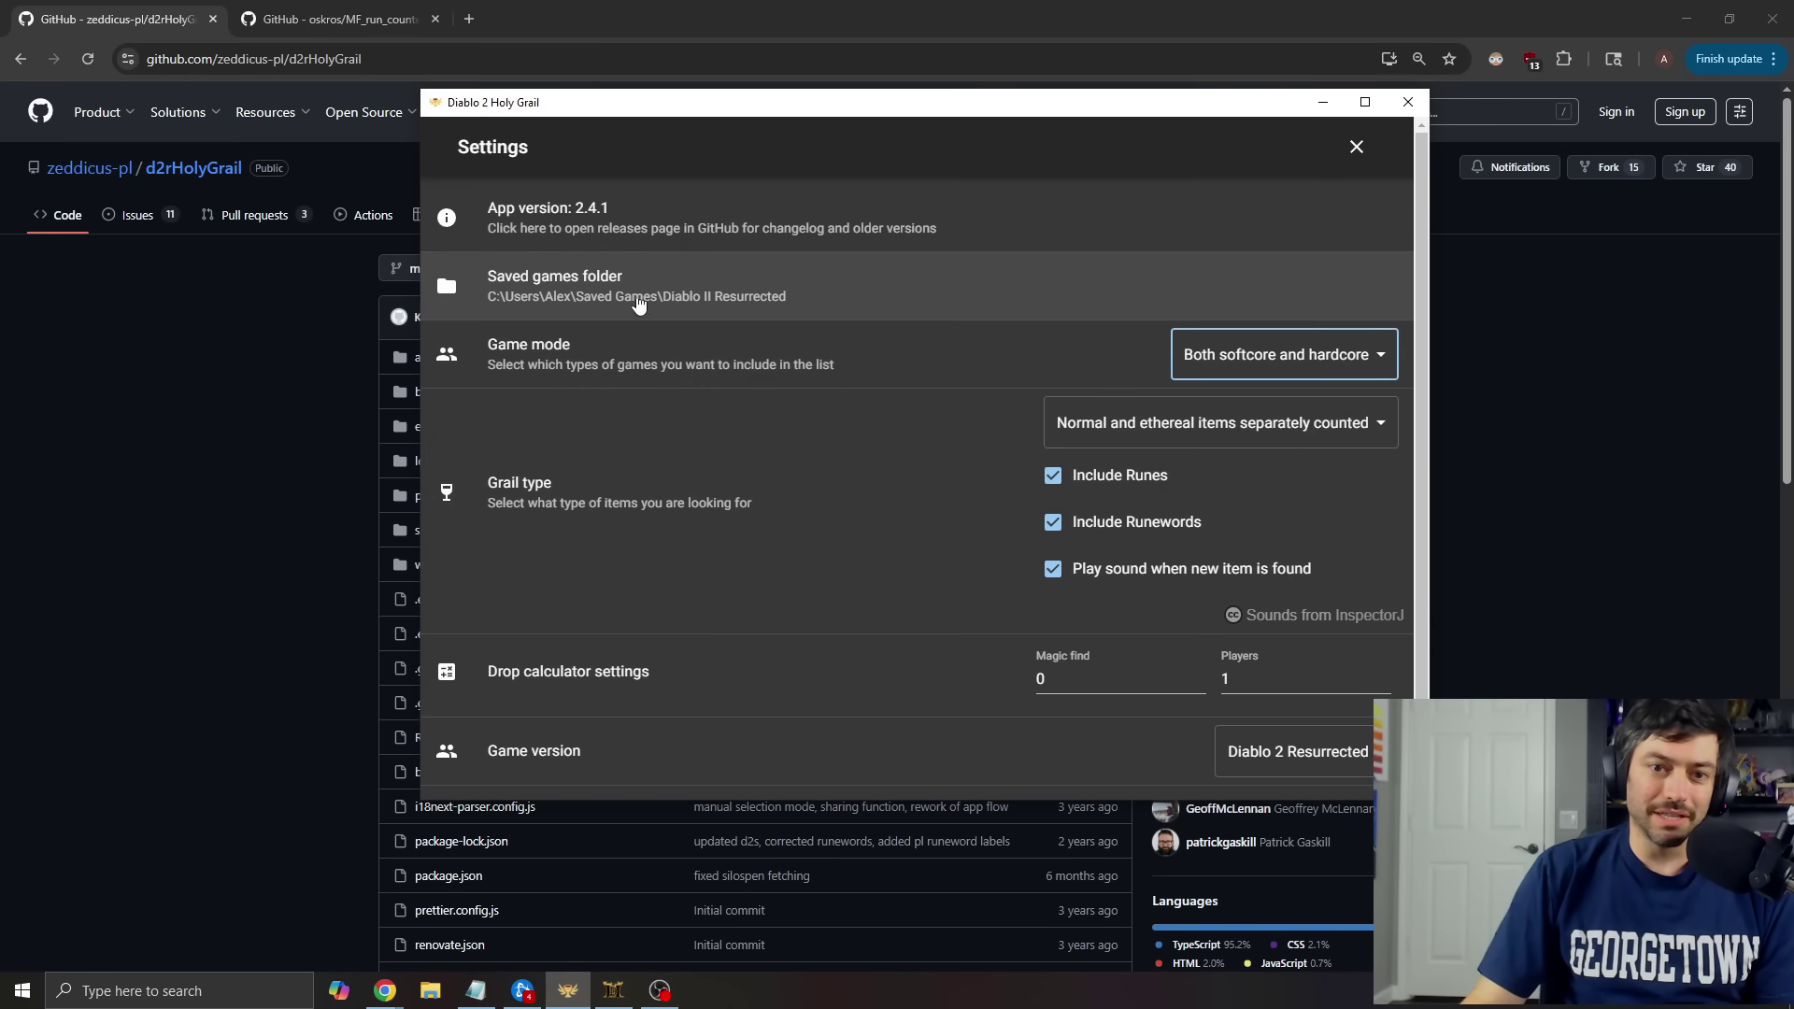
{"action": "scroll", "coordinate": [696, 449], "scroll_direction": "down", "scroll_amount": 1}
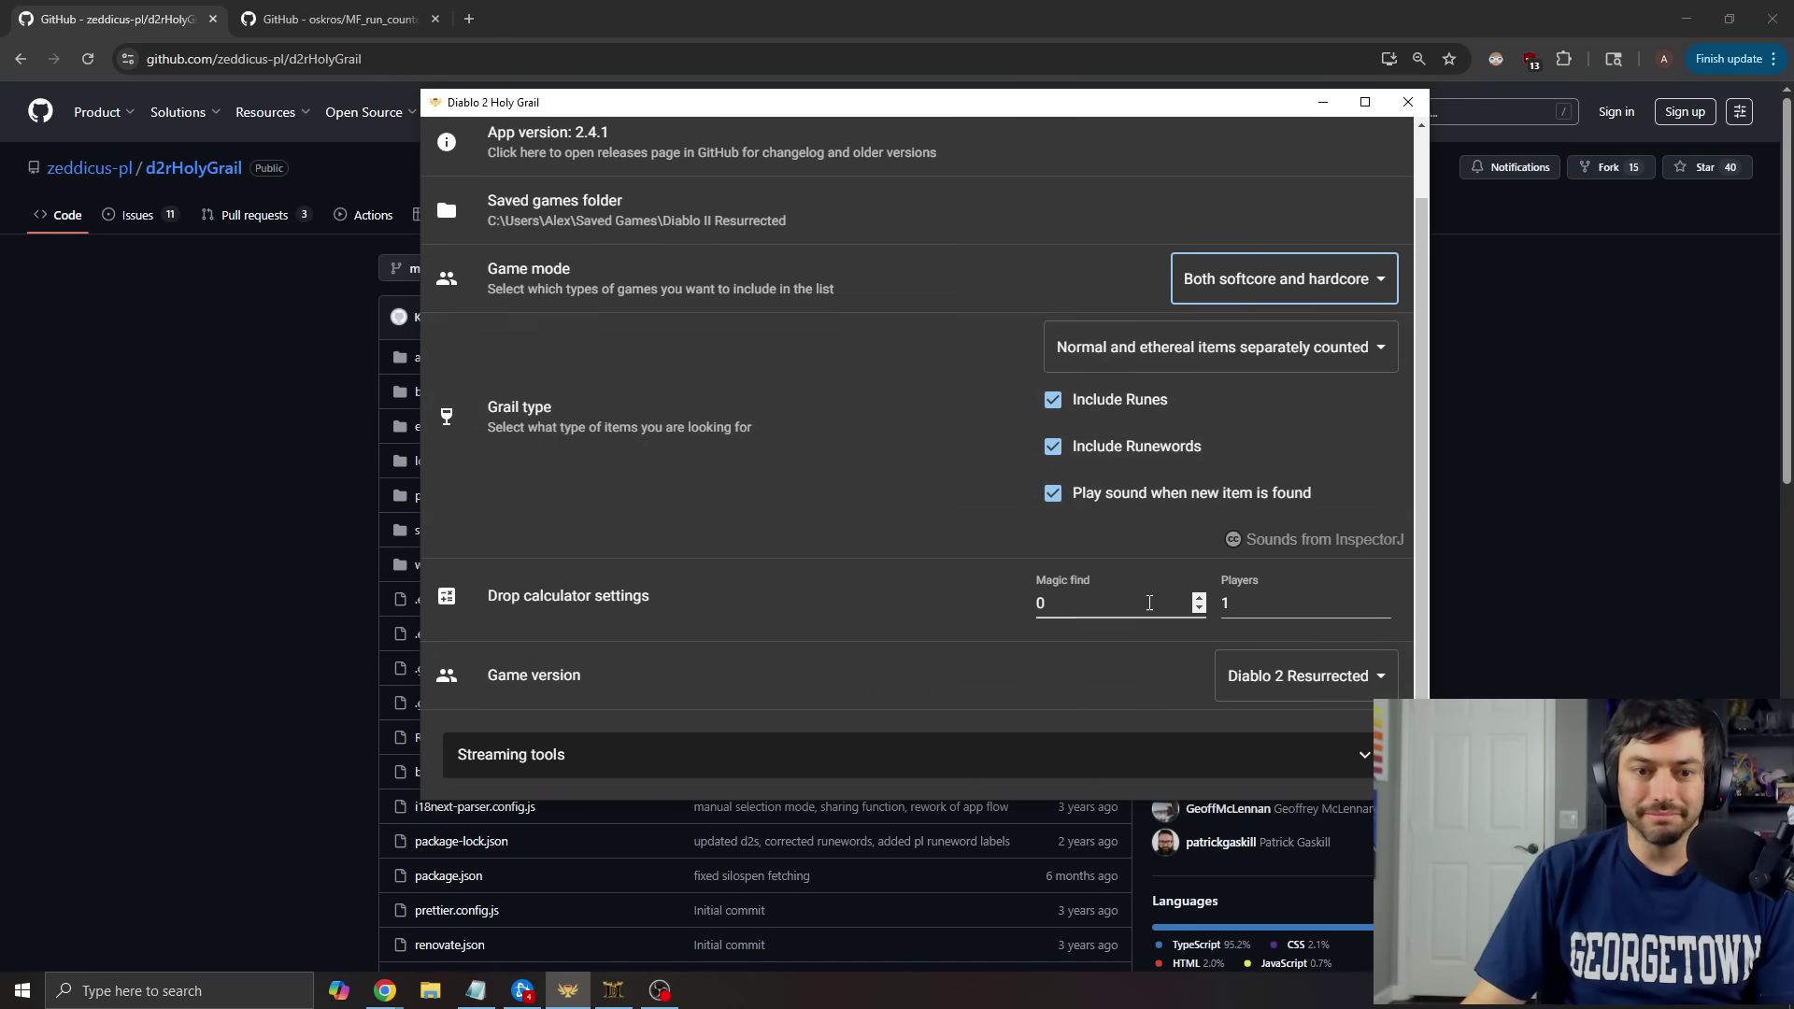
{"action": "scroll", "coordinate": [1034, 598], "scroll_direction": "up", "scroll_amount": 1}
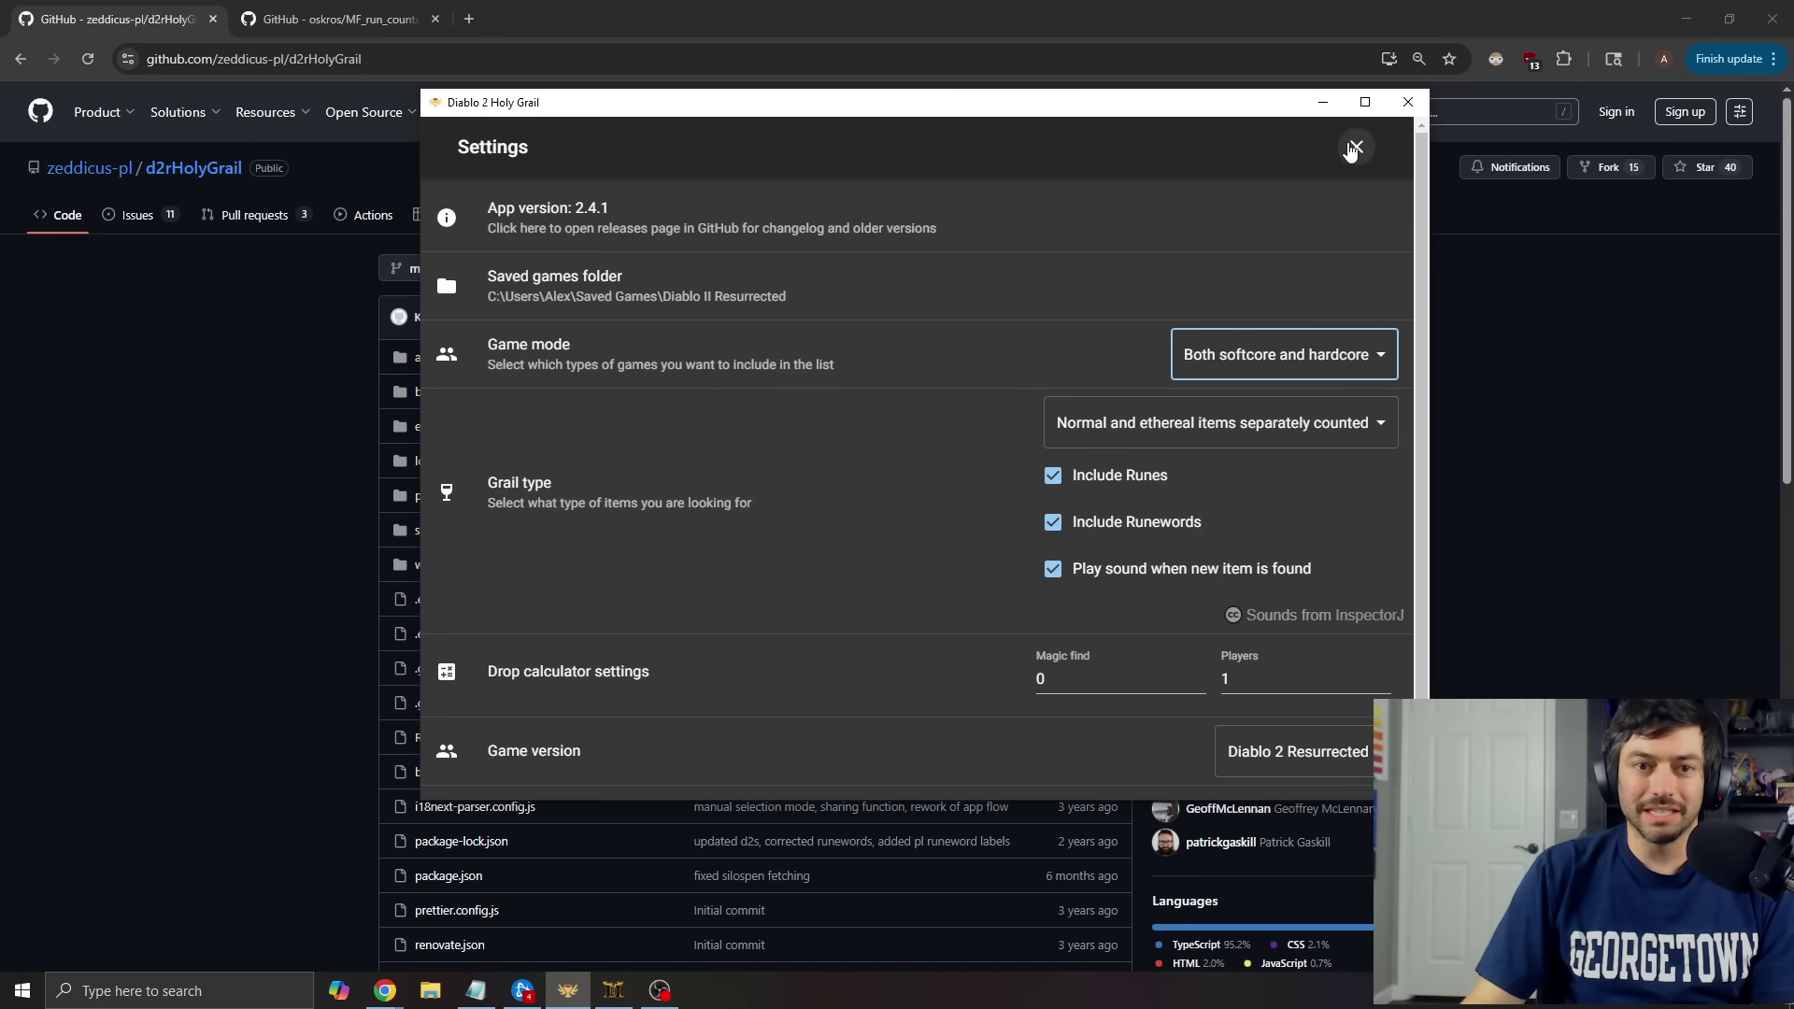
{"action": "left_click", "coordinate": [1353, 147]}
Look up which characters and stashes hold the Nagelring ring among the other unique items
{"action": "left_click", "coordinate": [785, 233]}
{"action": "left_click", "coordinate": [881, 236]}
{"action": "left_click", "coordinate": [616, 409]}
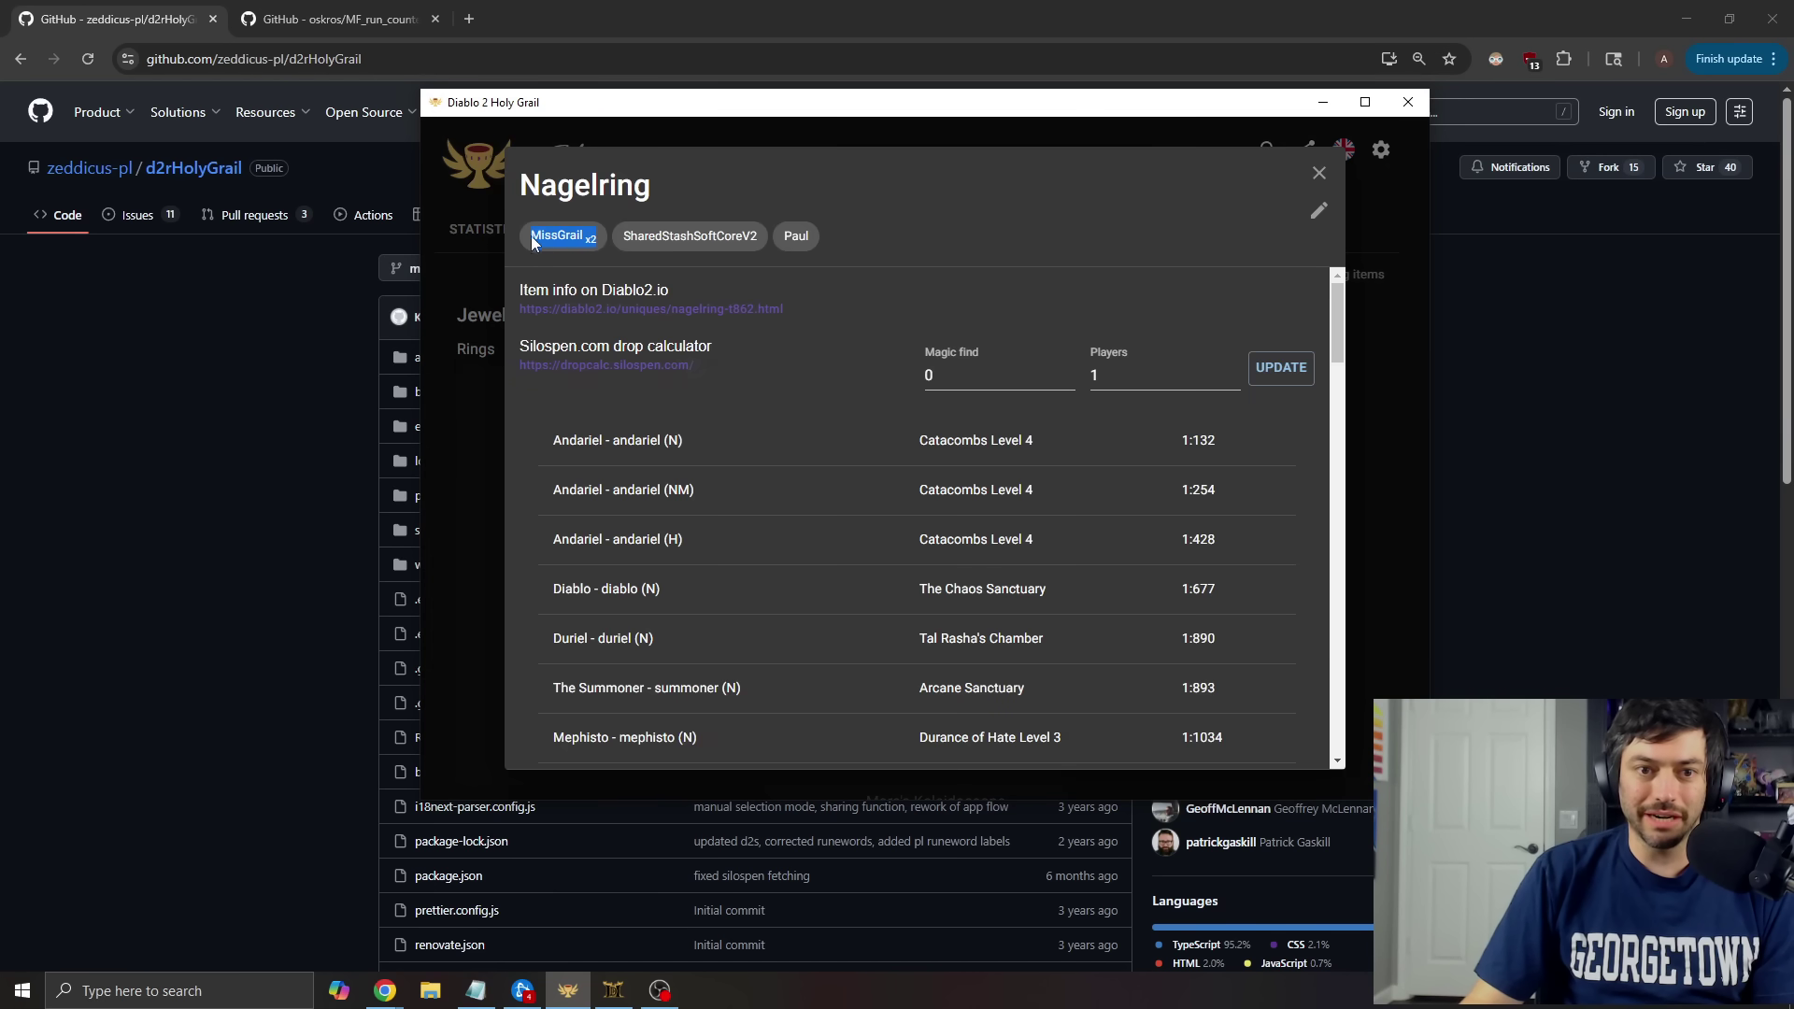
{"action": "double_click", "coordinate": [736, 235]}
{"action": "double_click", "coordinate": [790, 236]}
{"action": "left_click", "coordinate": [1355, 190]}
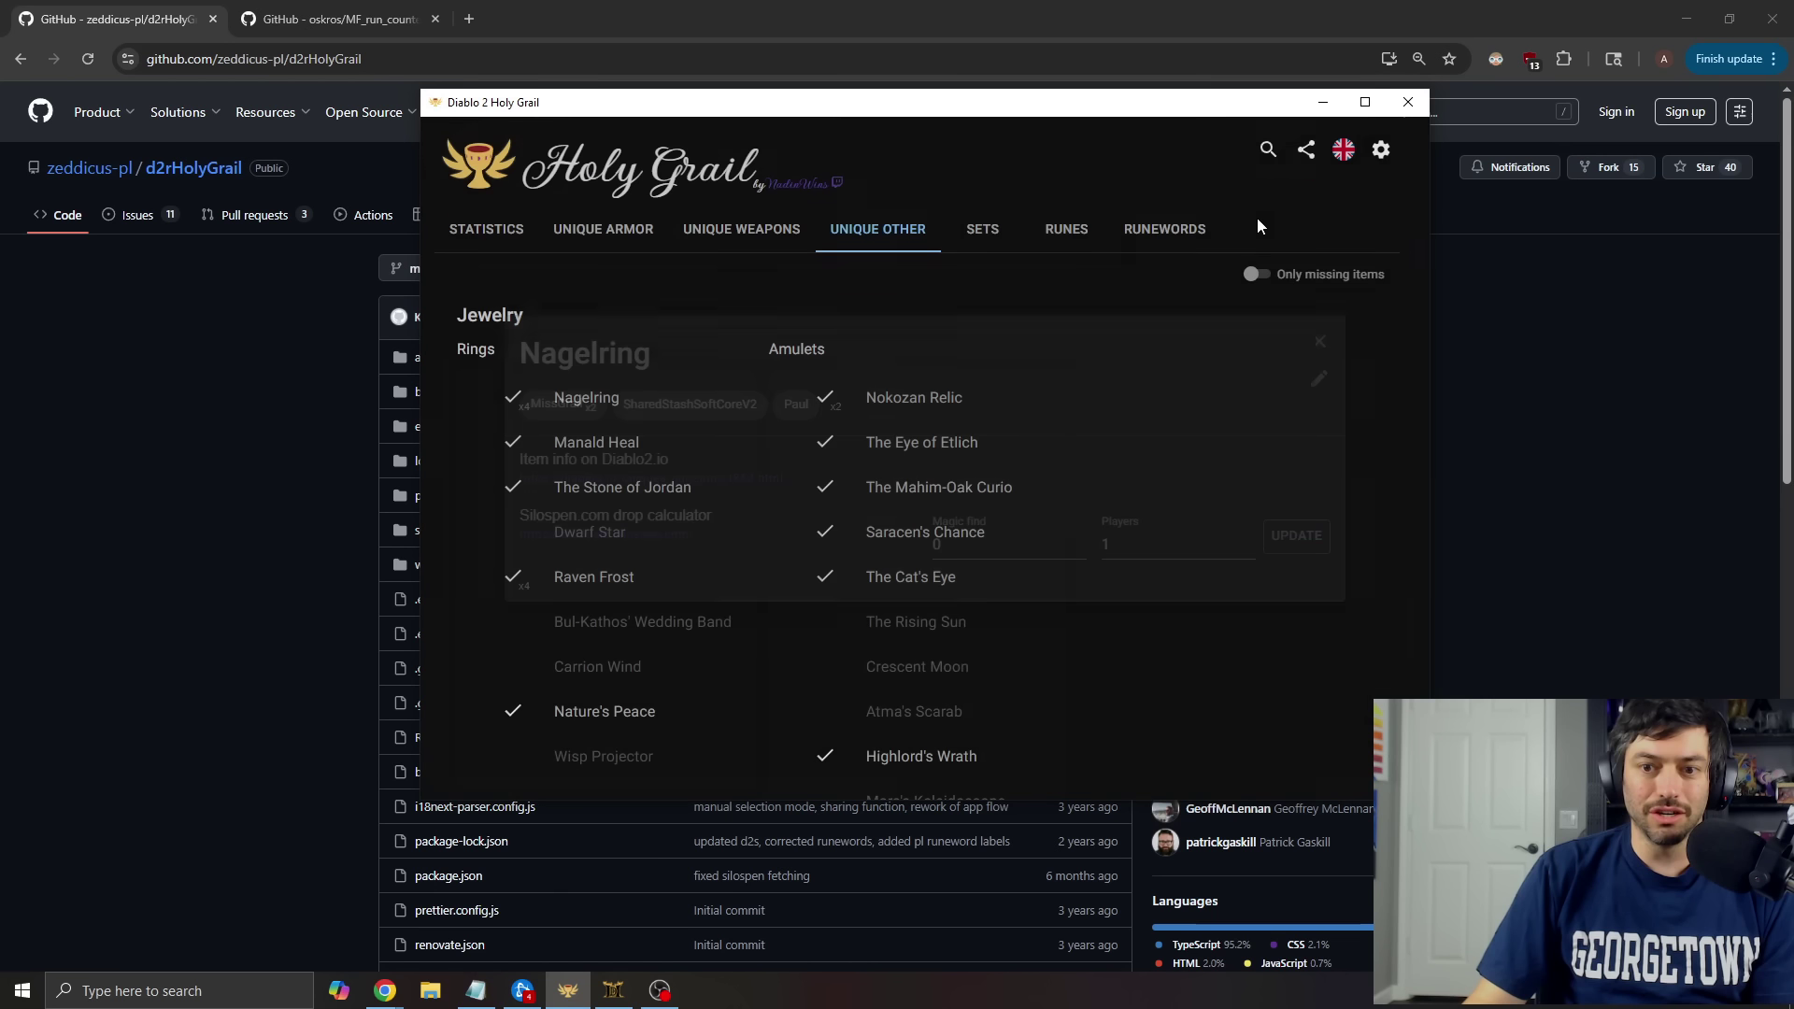
View the details of The Cat's Eye amulet and look at the Nagelring details again
{"action": "left_click", "coordinate": [929, 578]}
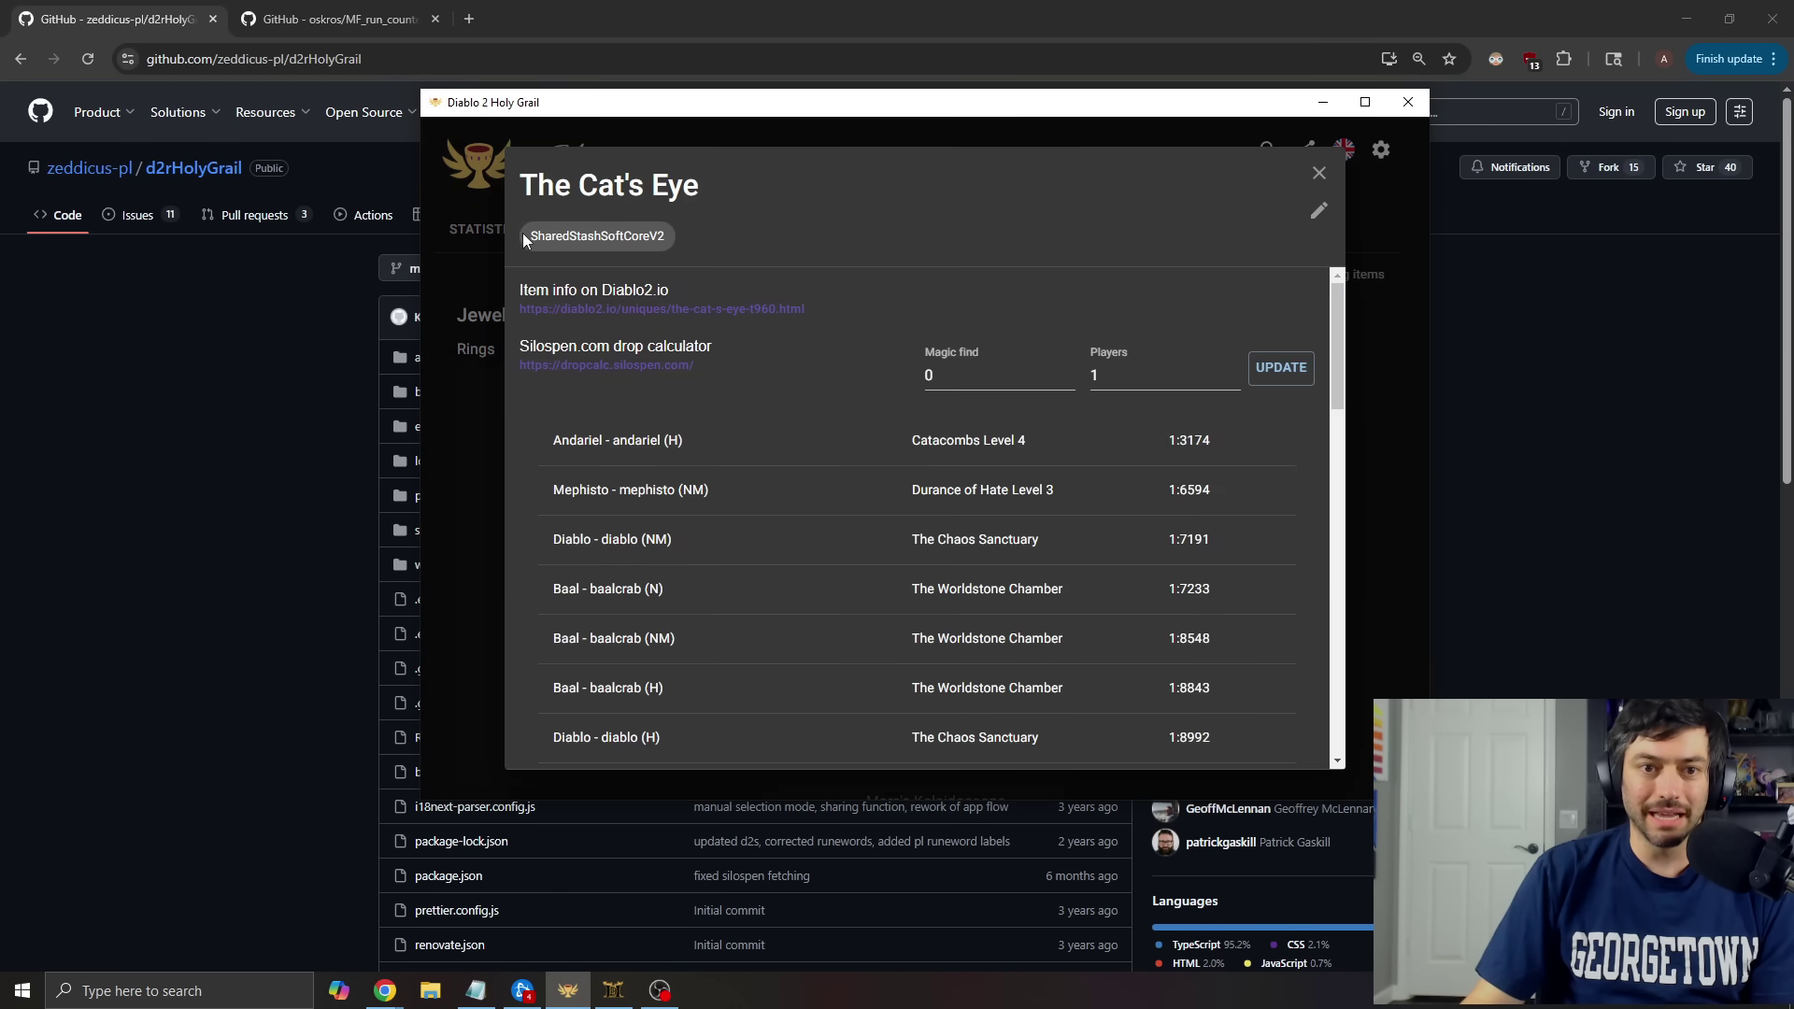
{"action": "left_click", "coordinate": [1318, 173]}
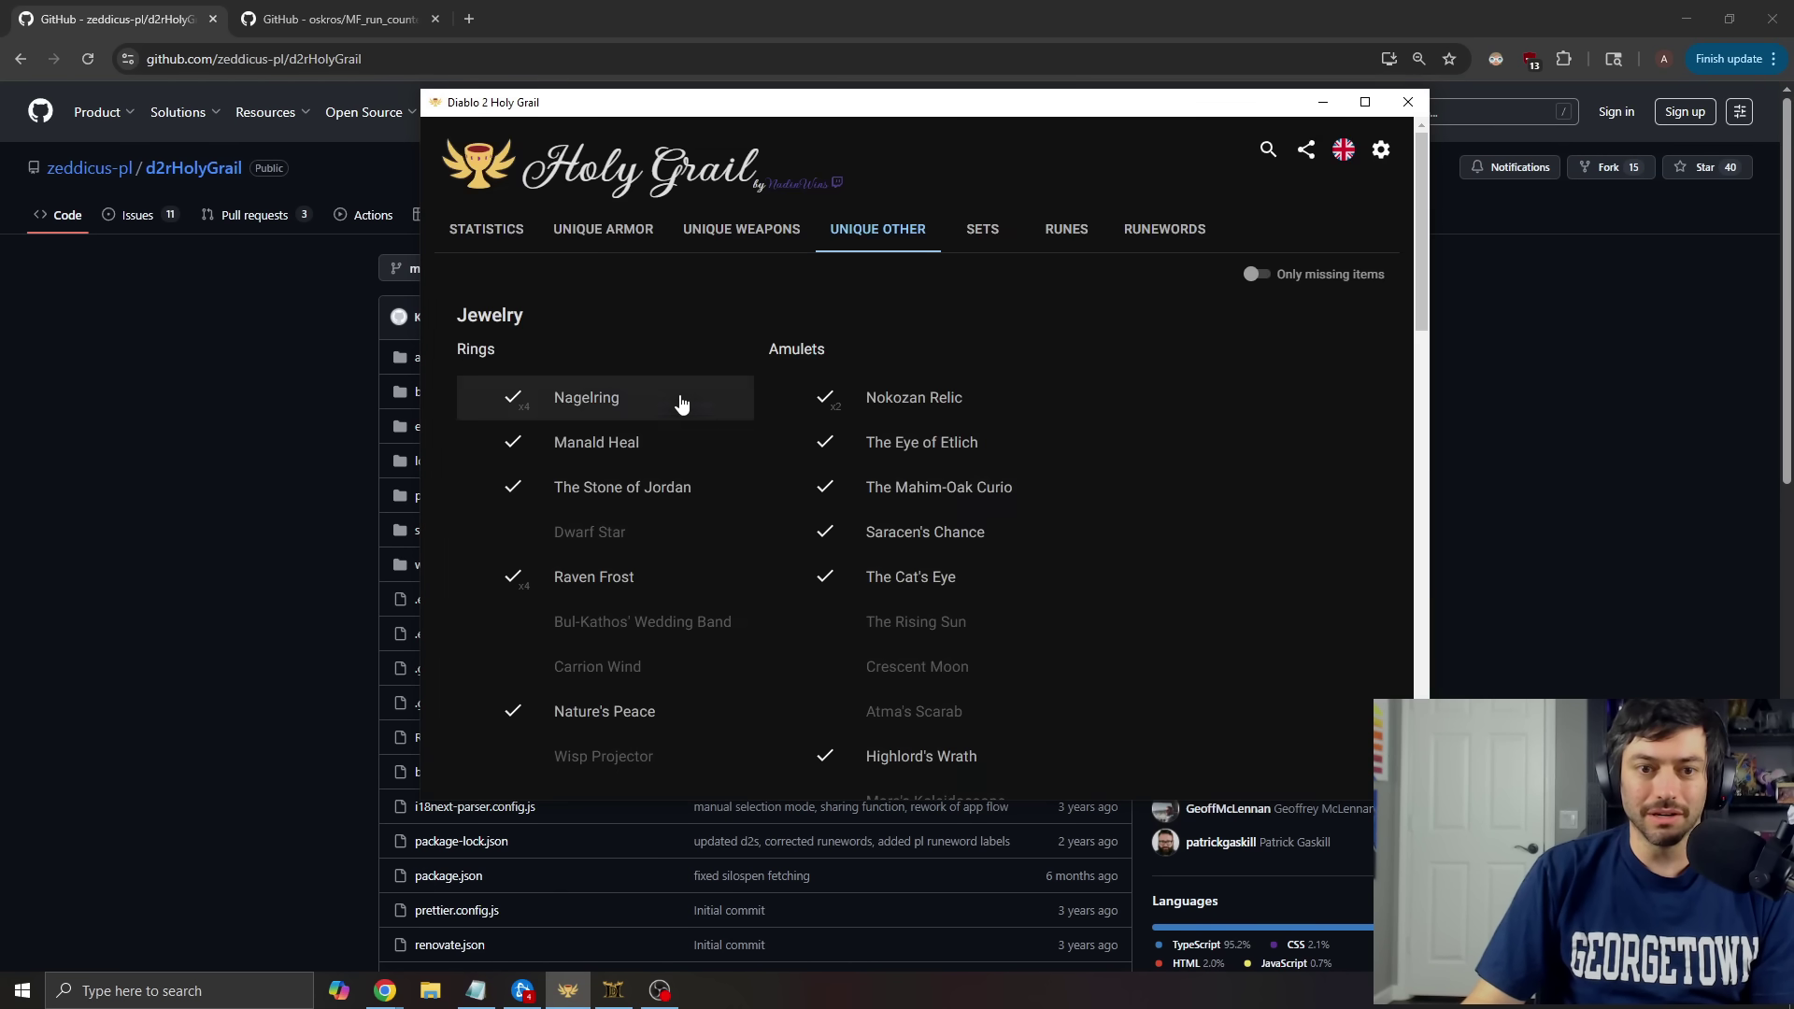
{"action": "left_click", "coordinate": [583, 400]}
{"action": "left_click", "coordinate": [1318, 174]}
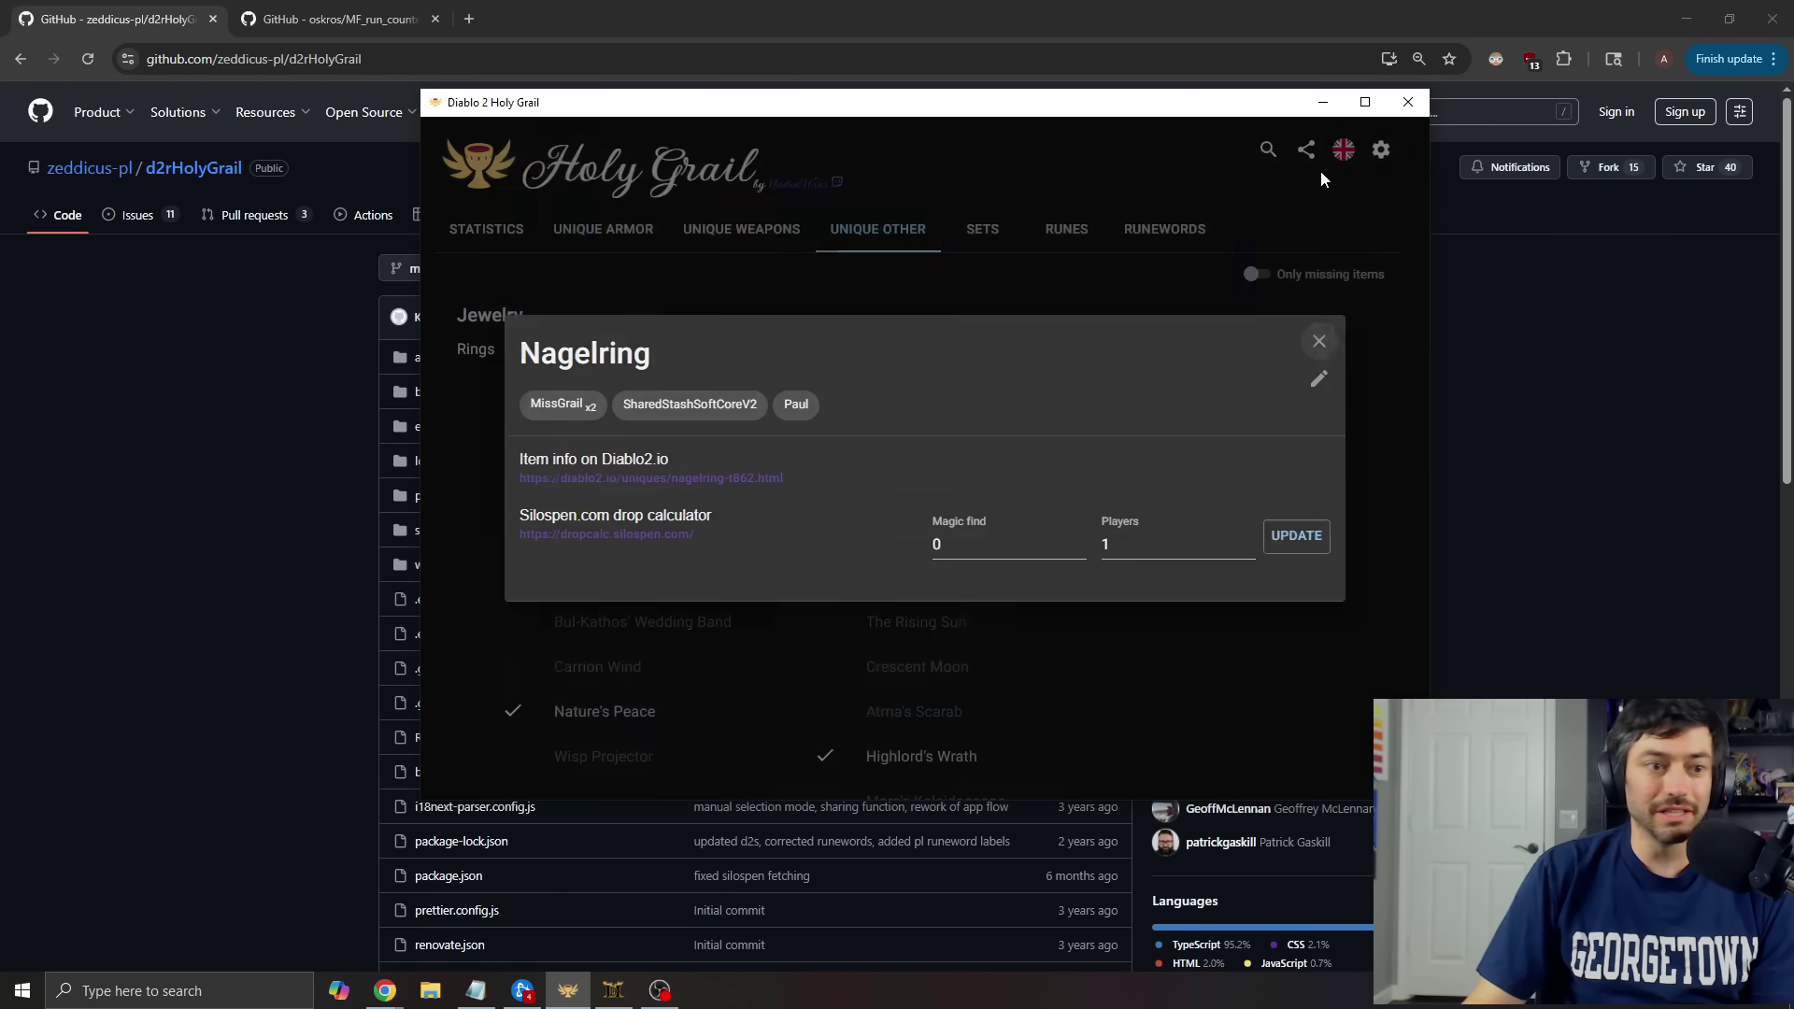
Look through the sets, runes and runewords checklists and return to the overall statistics
{"action": "left_click", "coordinate": [982, 231]}
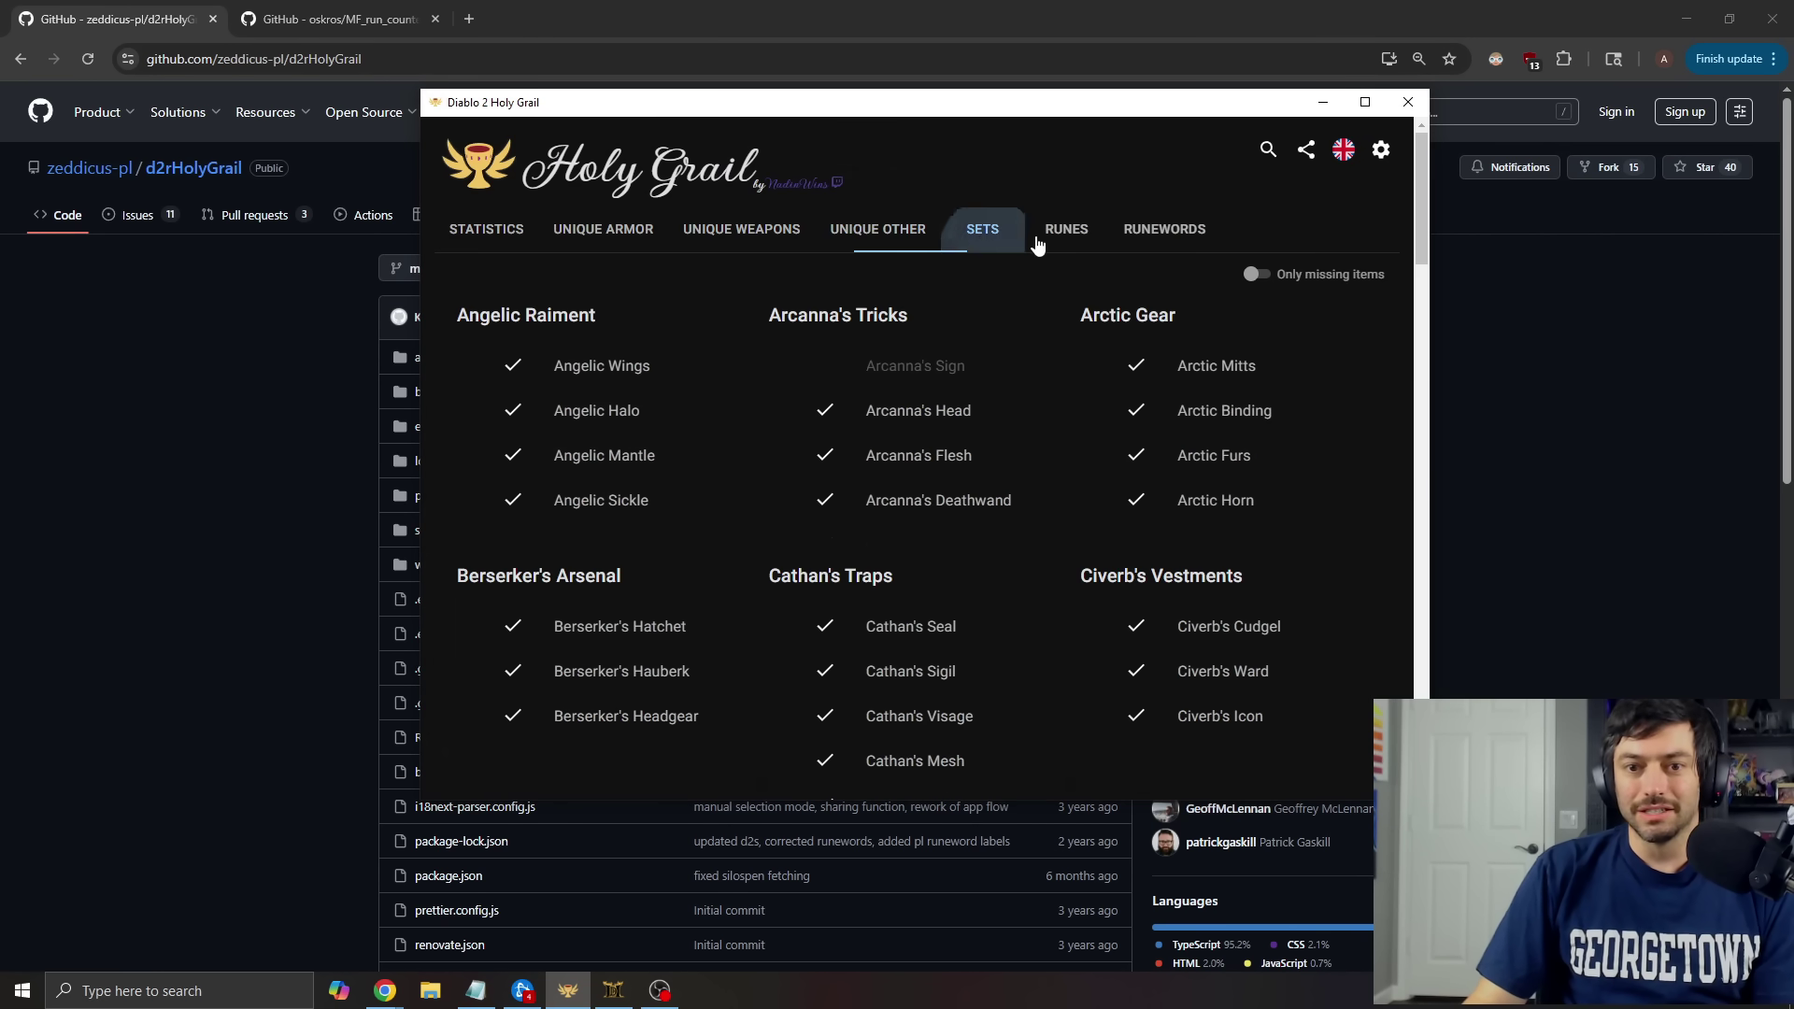
{"action": "left_click", "coordinate": [1065, 233]}
{"action": "scroll", "coordinate": [1028, 468], "scroll_direction": "down", "scroll_amount": 5}
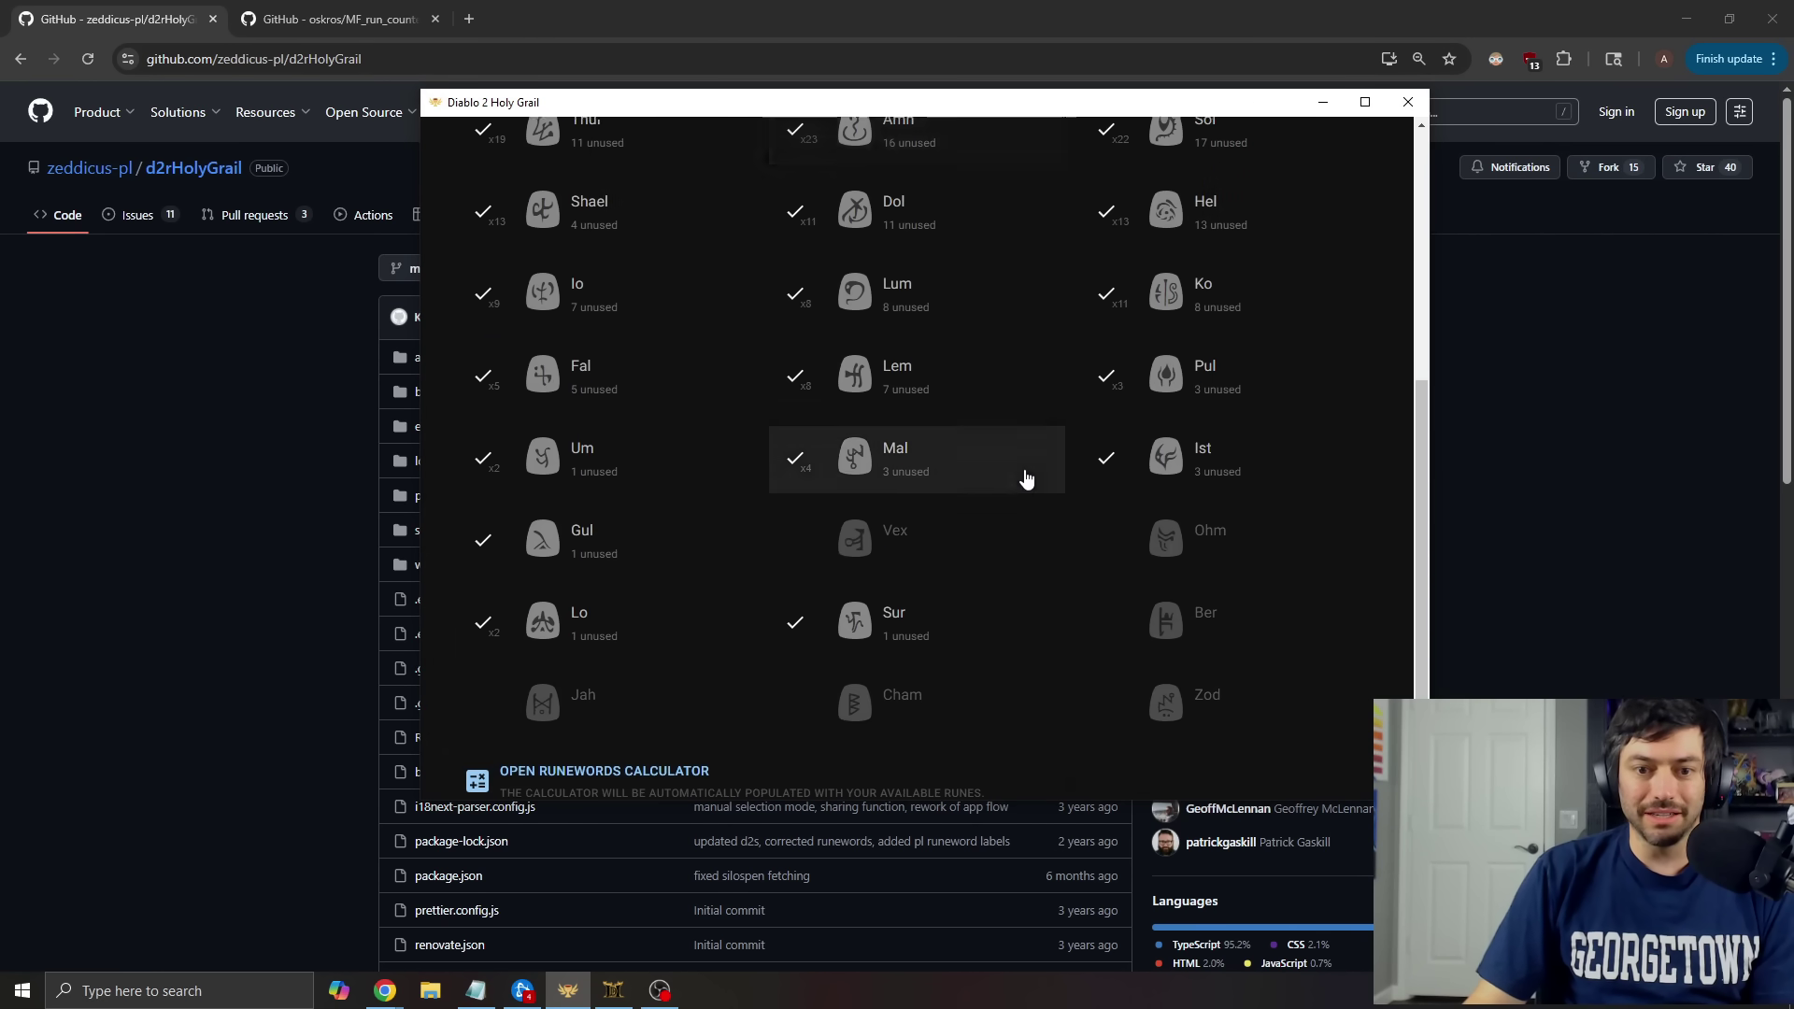
{"action": "scroll", "coordinate": [1029, 596], "scroll_direction": "up", "scroll_amount": 6}
{"action": "left_click", "coordinate": [1149, 232]}
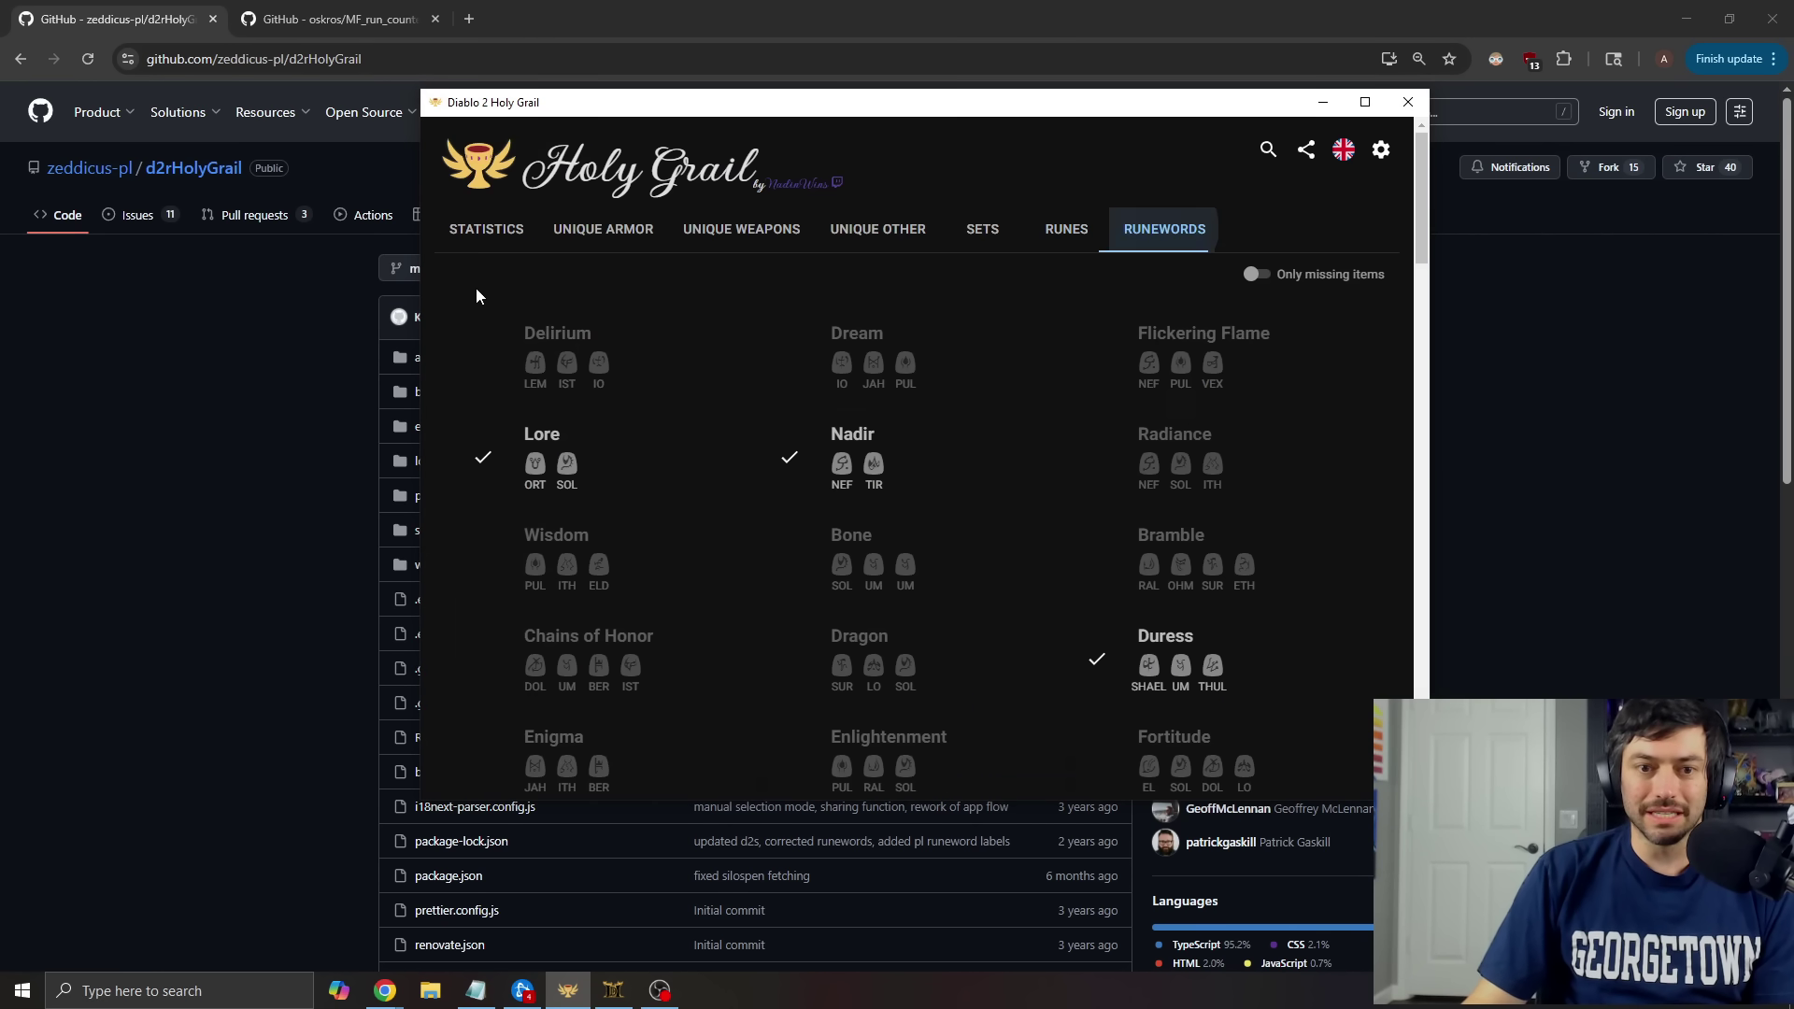
{"action": "scroll", "coordinate": [727, 564], "scroll_direction": "down", "scroll_amount": 5}
{"action": "scroll", "coordinate": [759, 555], "scroll_direction": "down", "scroll_amount": 8}
{"action": "scroll", "coordinate": [753, 532], "scroll_direction": "up", "scroll_amount": 15}
{"action": "left_click", "coordinate": [488, 231]}
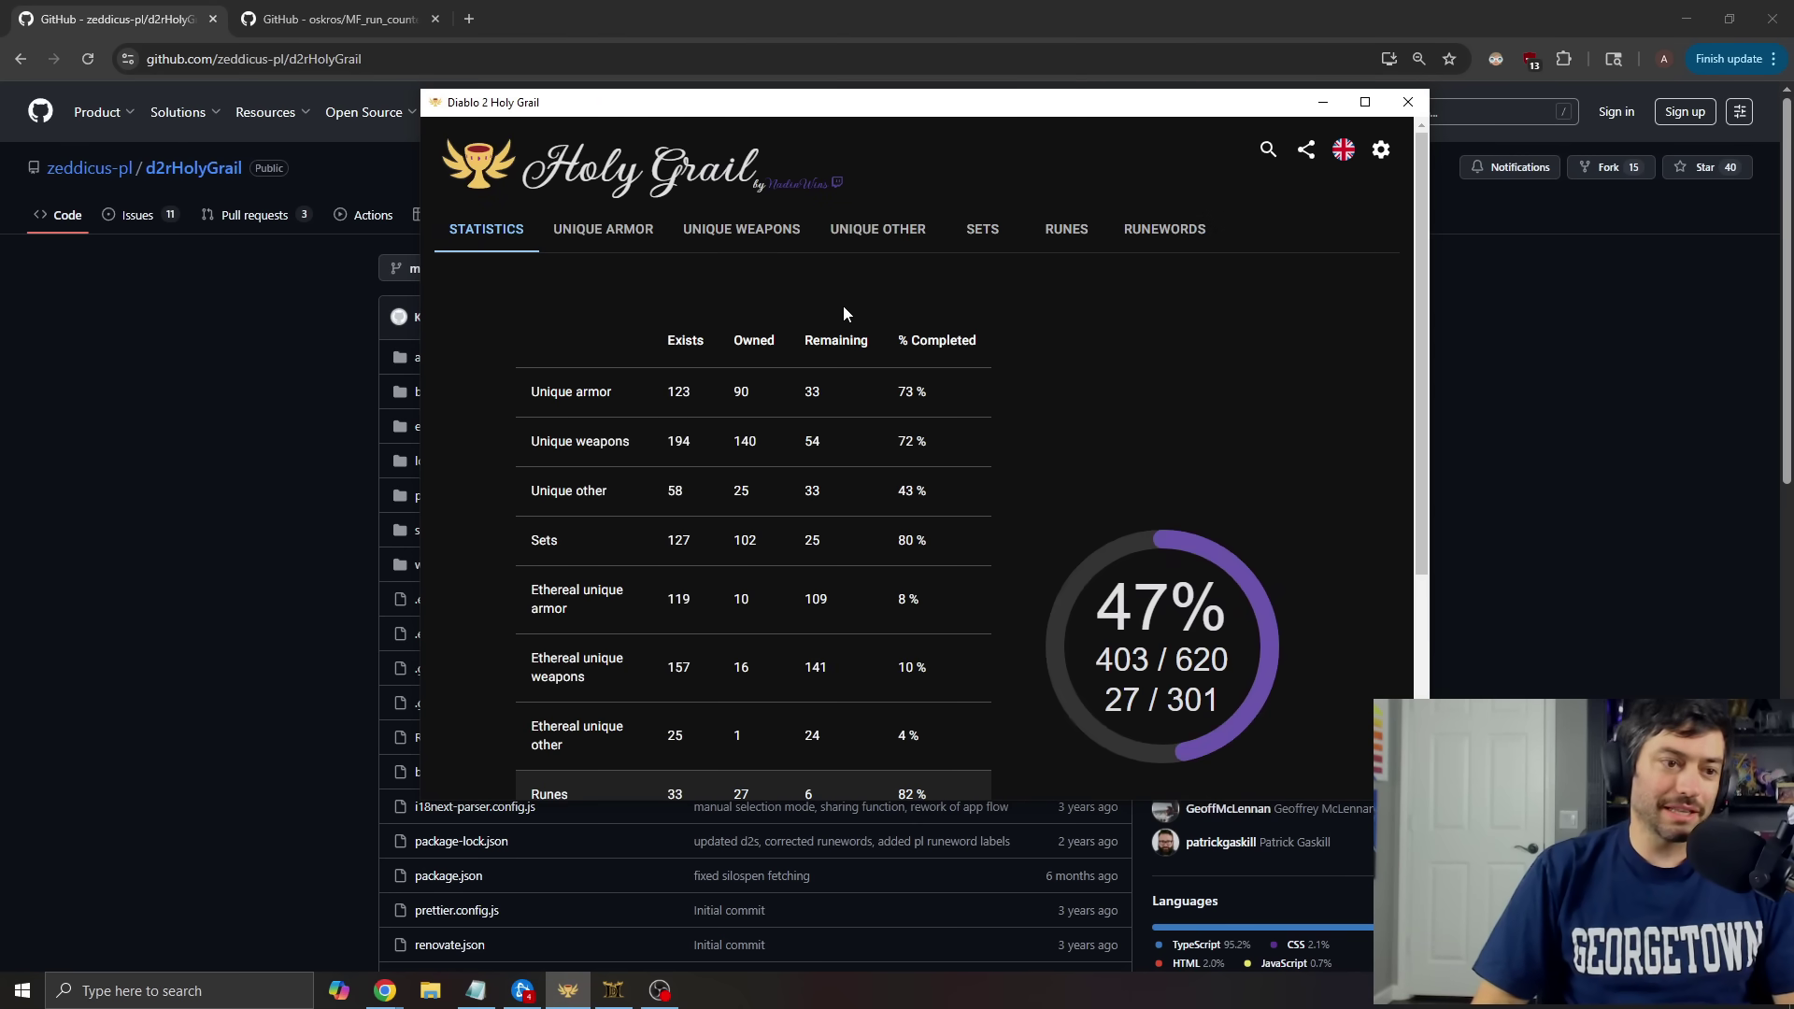
Switch to Chrome and view the d2rHolyGrail GitHub repository down to its README
{"action": "left_click", "coordinate": [292, 59]}
{"action": "left_click", "coordinate": [277, 379]}
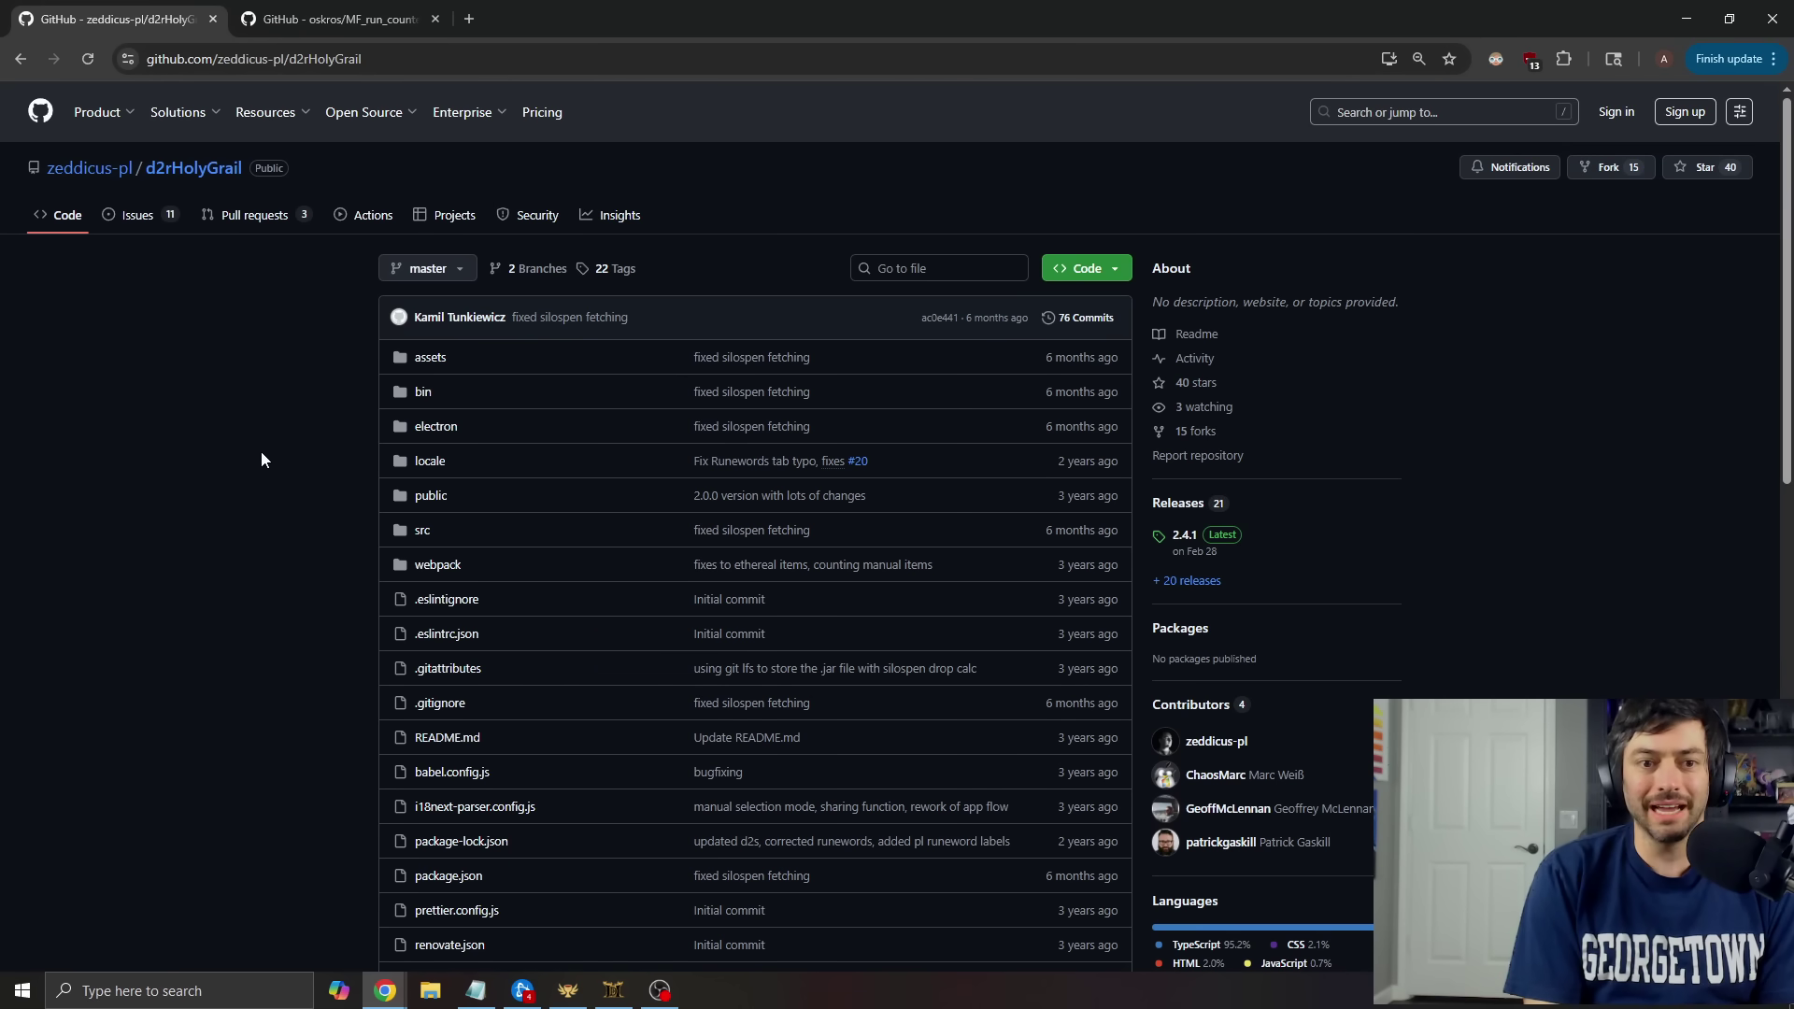
{"action": "scroll", "coordinate": [261, 451], "scroll_direction": "down", "scroll_amount": 4}
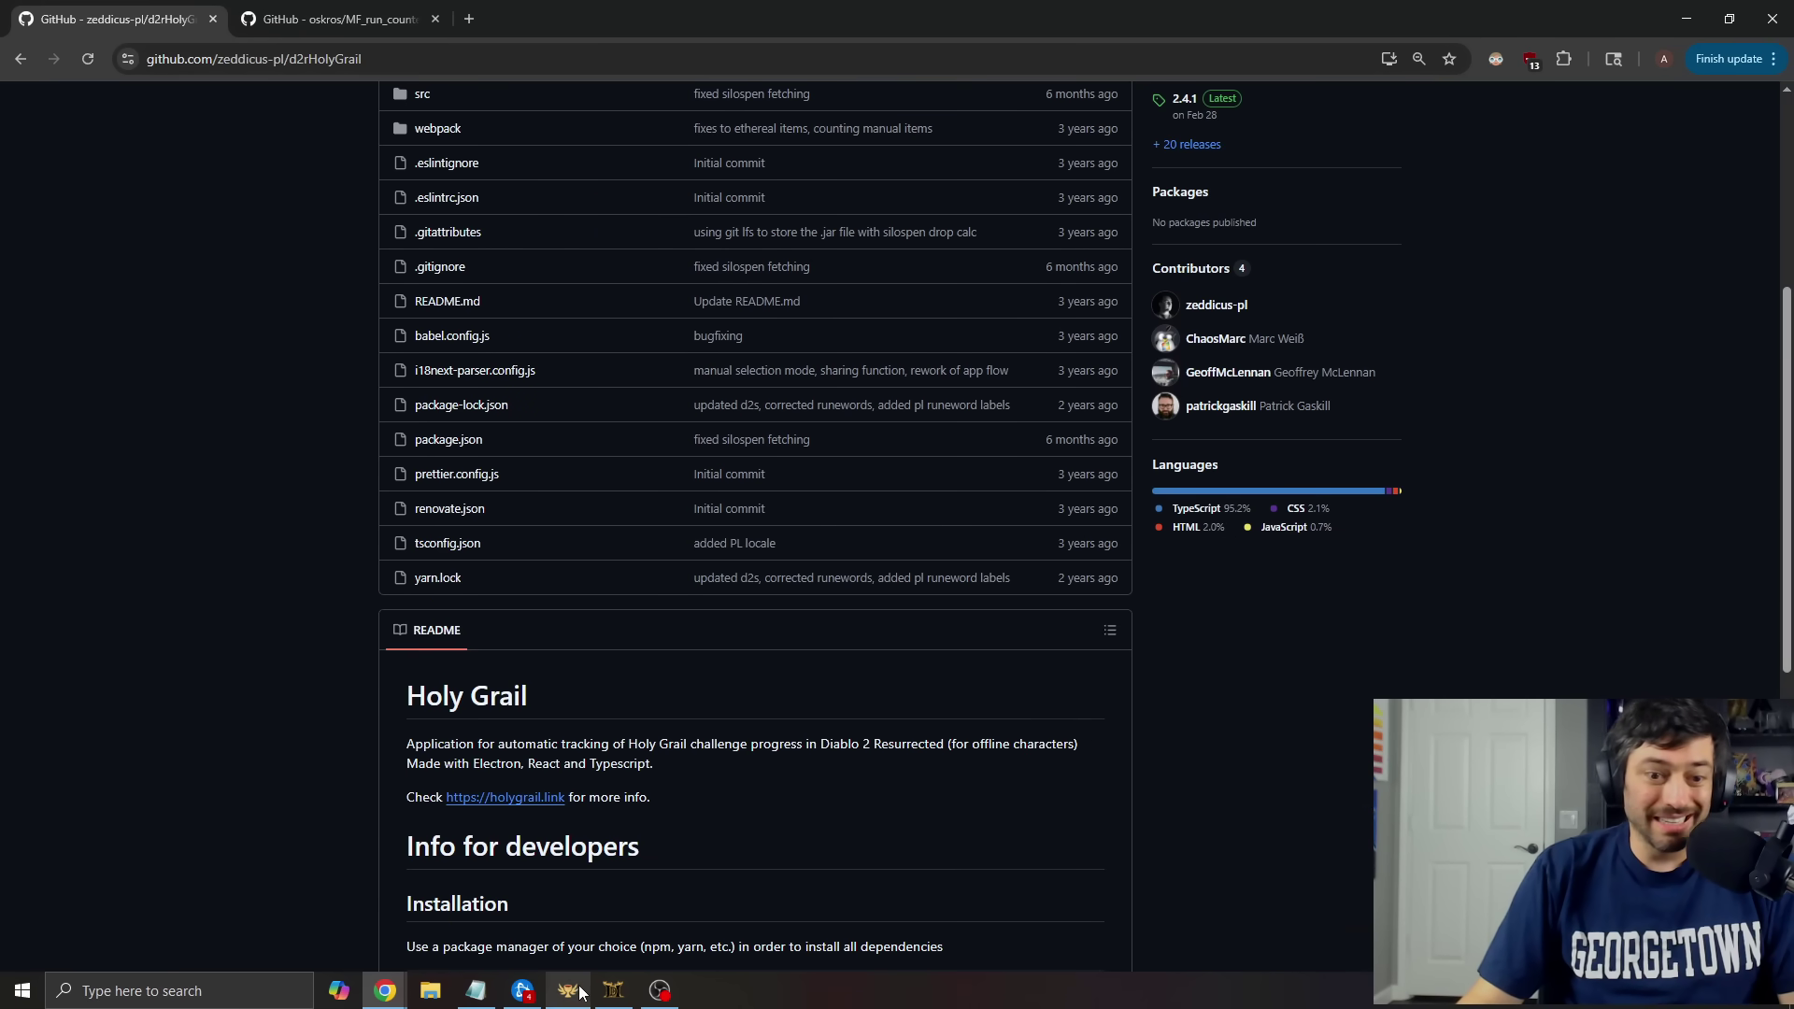
Search Windows for "diablo 2 ho", find the Diablo 2 Holy Grail shortcut in its file location, and close the folder
{"action": "key", "text": "super"}
{"action": "type", "text": "diablo 2 ho"}
{"action": "right_click", "coordinate": [172, 471]}
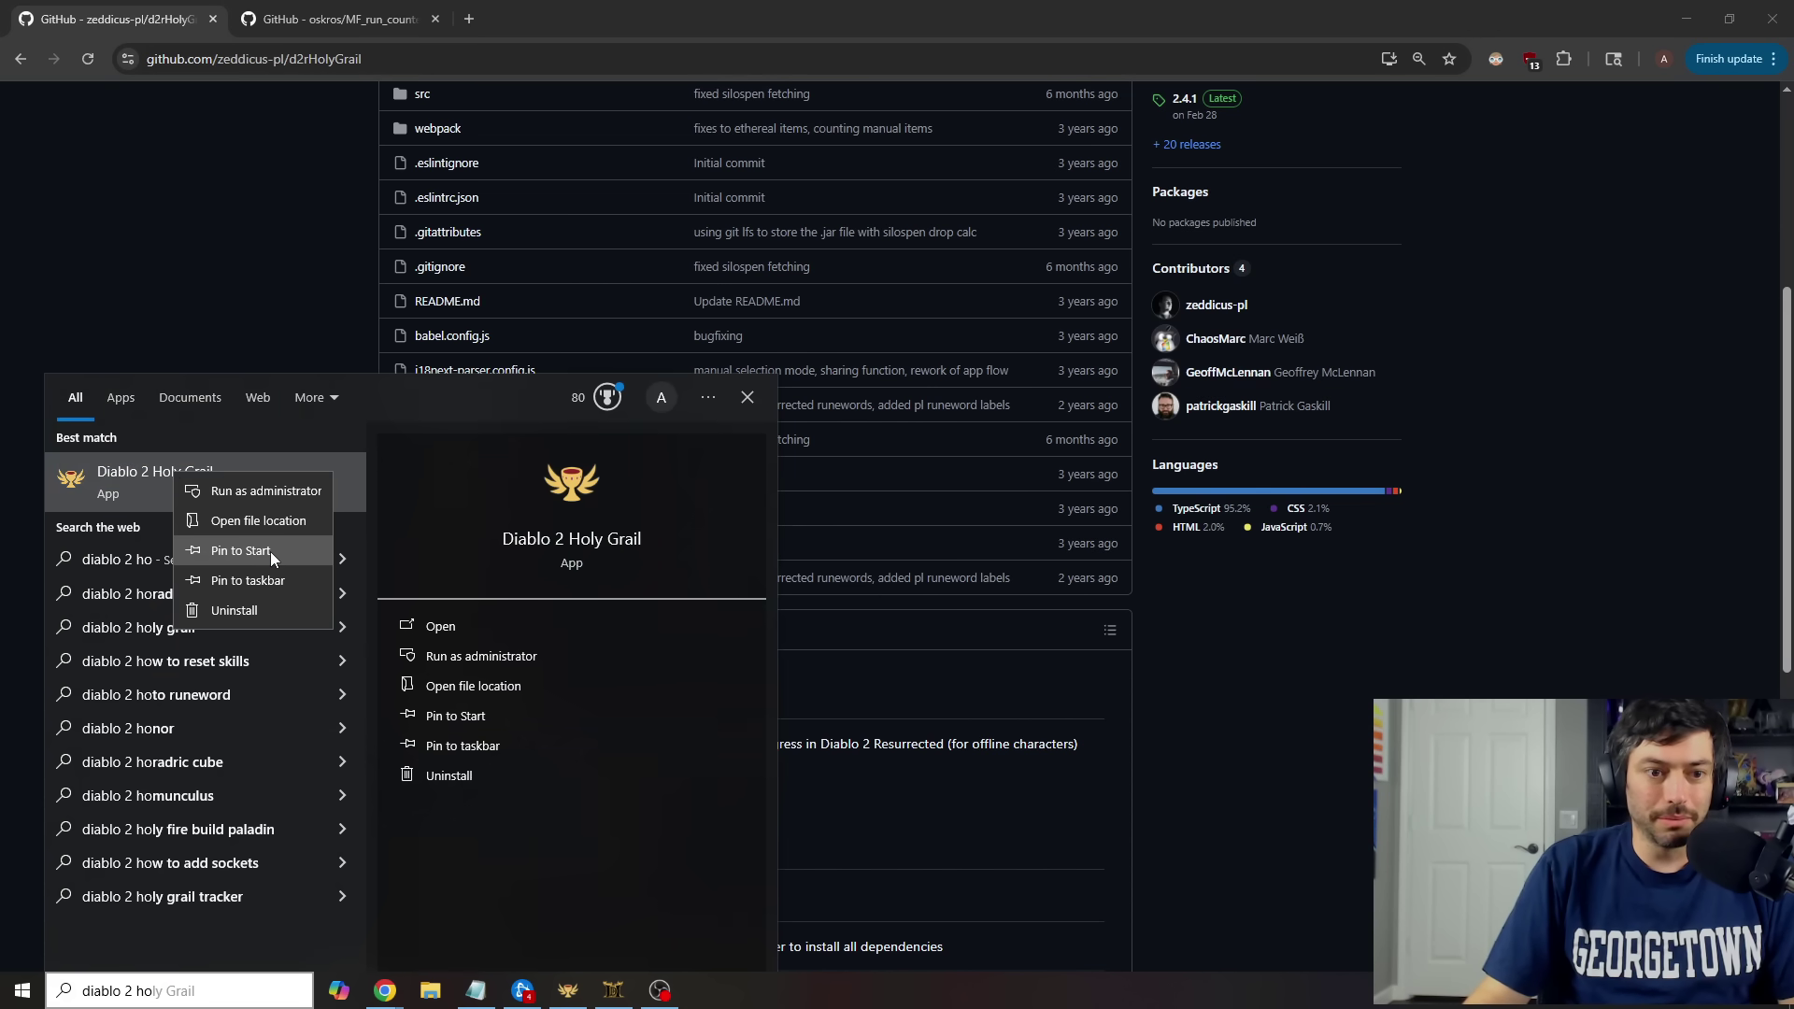
{"action": "left_click", "coordinate": [267, 520]}
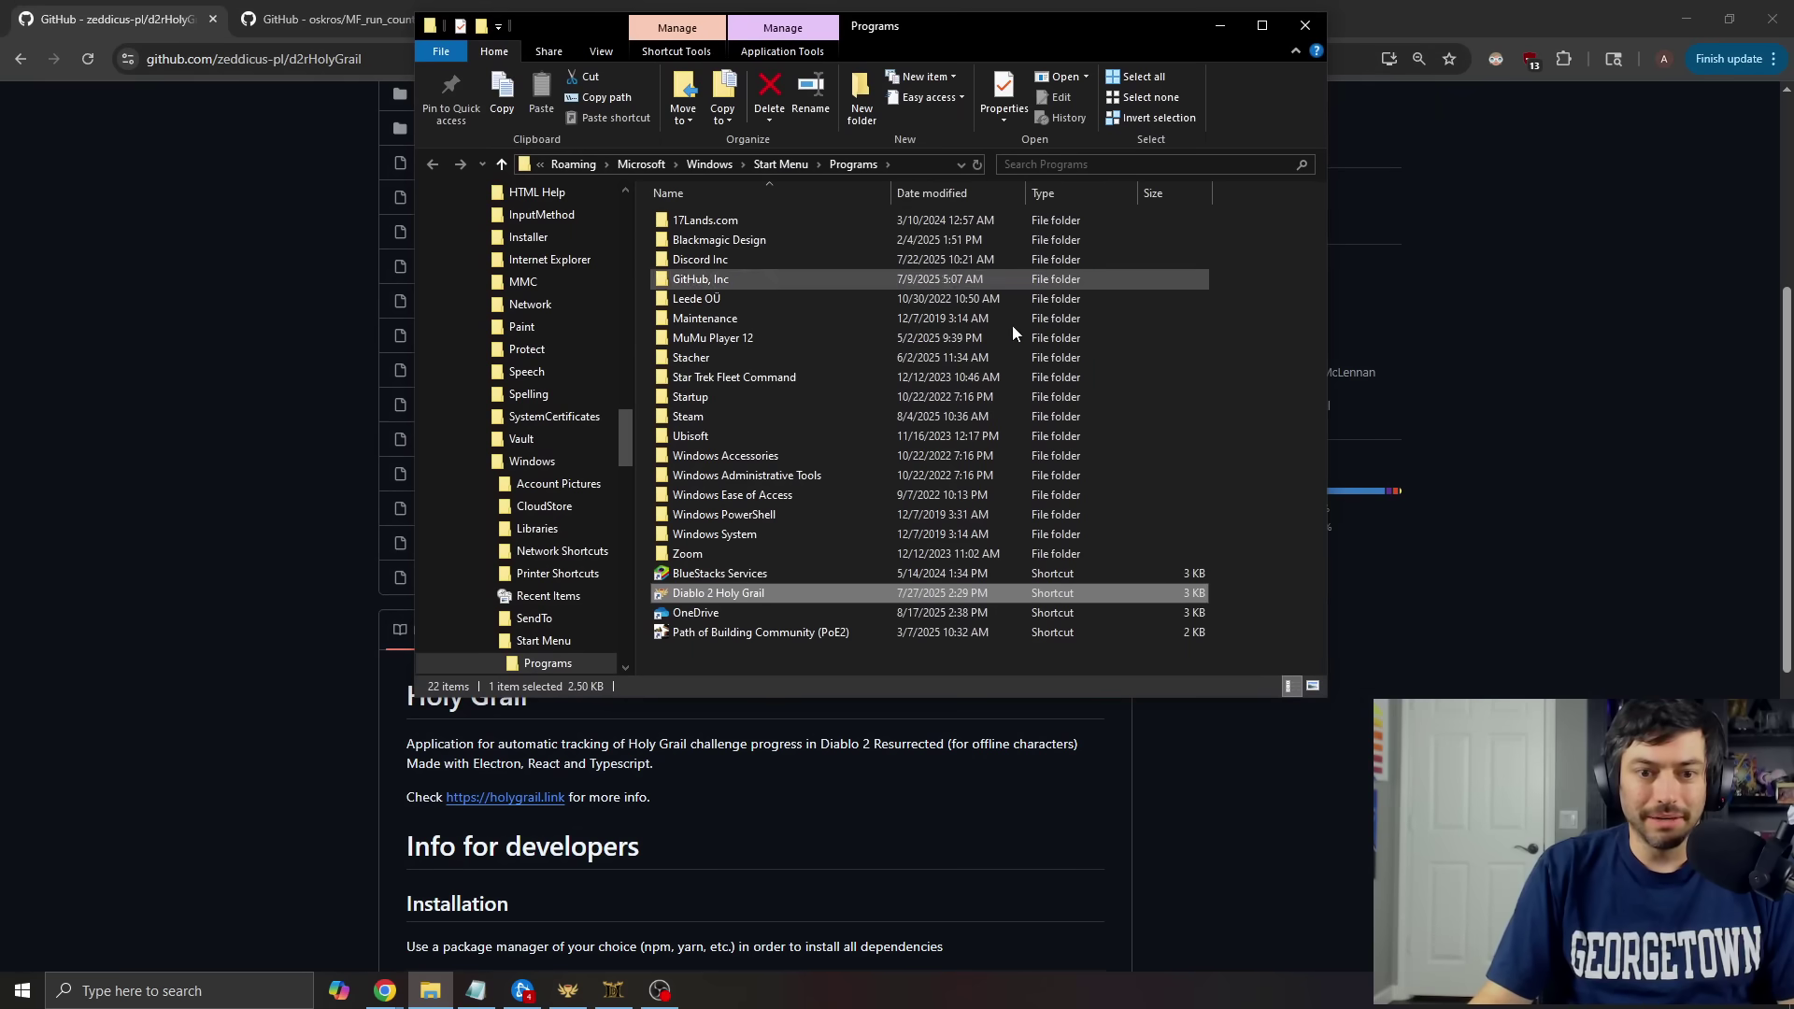
{"action": "left_click", "coordinate": [1246, 480]}
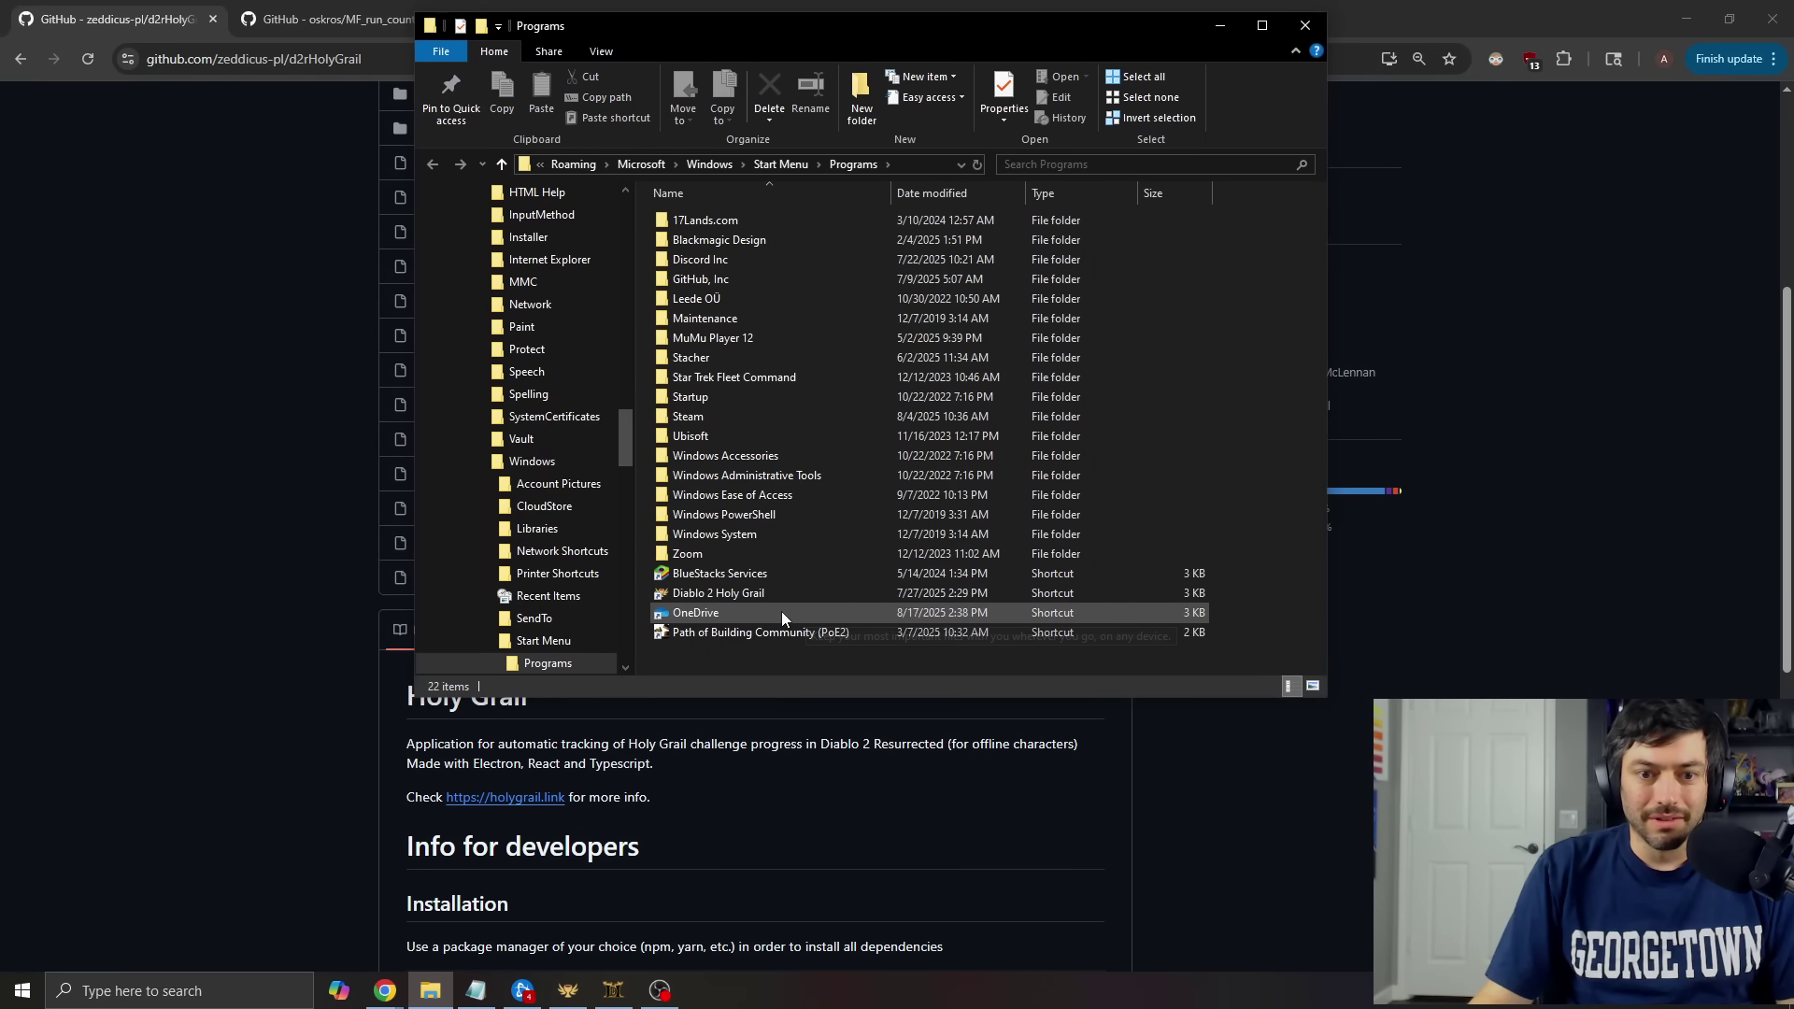
{"action": "left_click", "coordinate": [795, 591]}
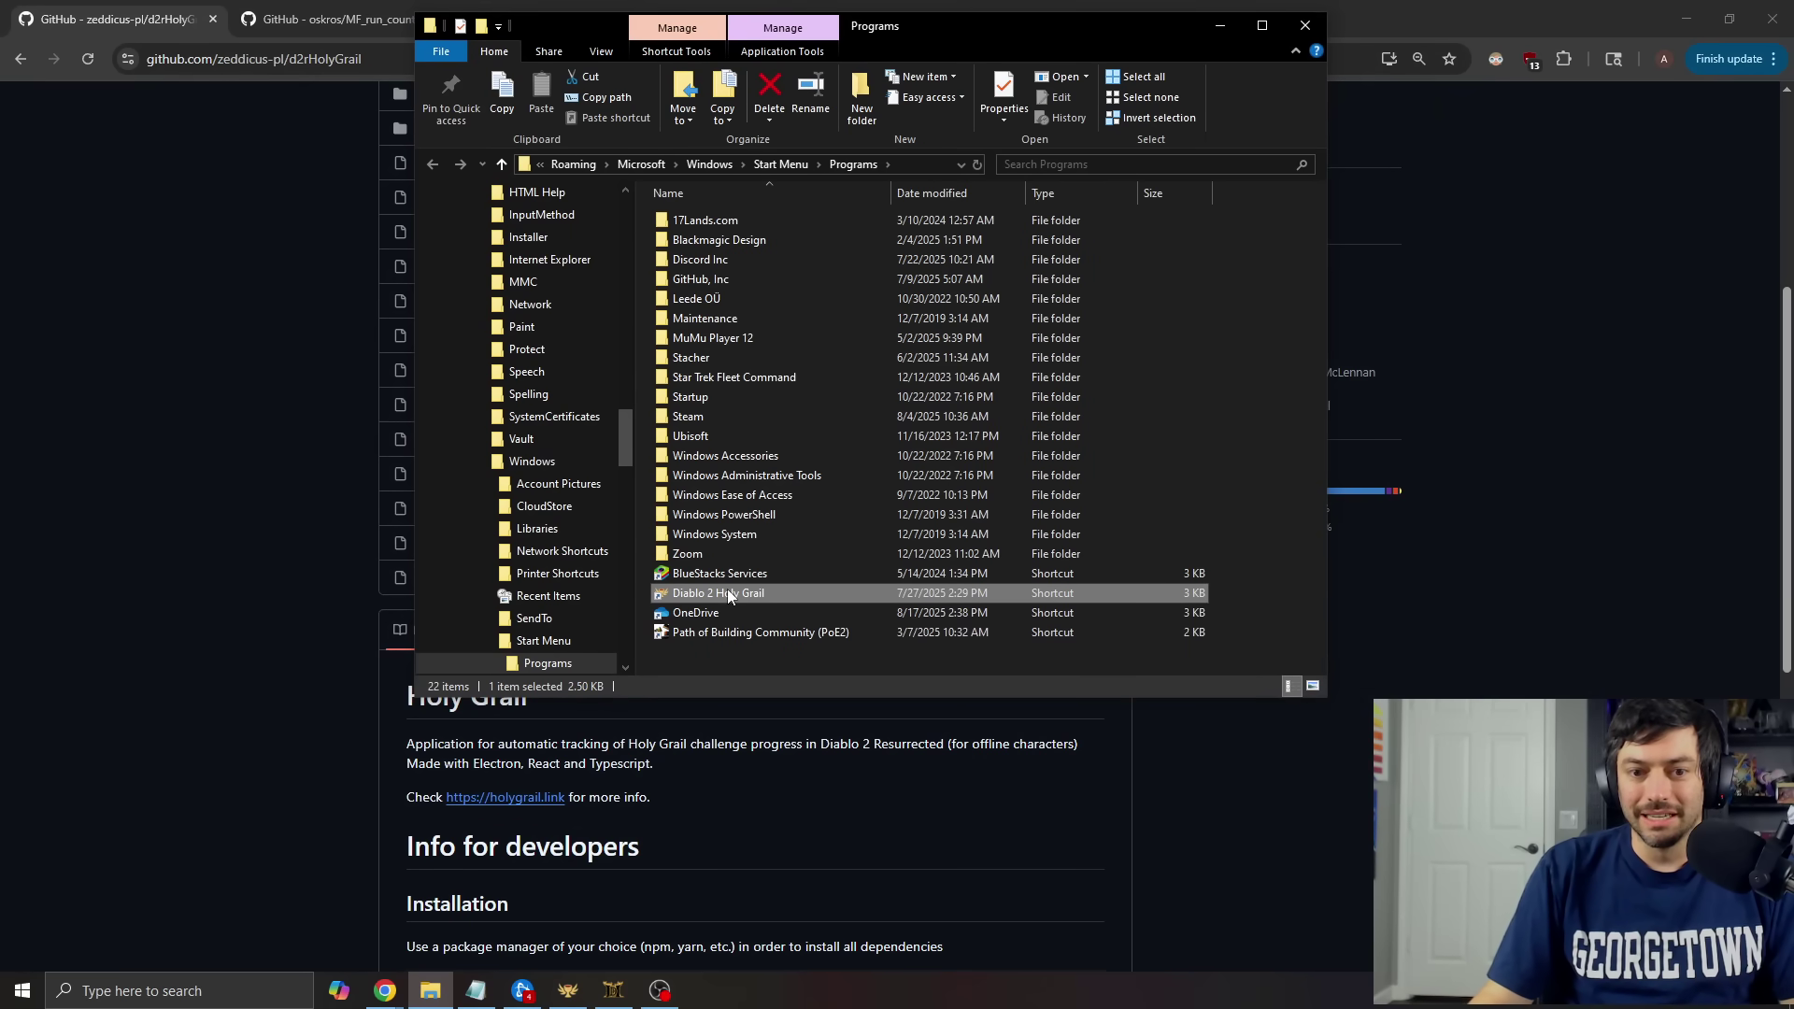
{"action": "left_click", "coordinate": [1305, 26]}
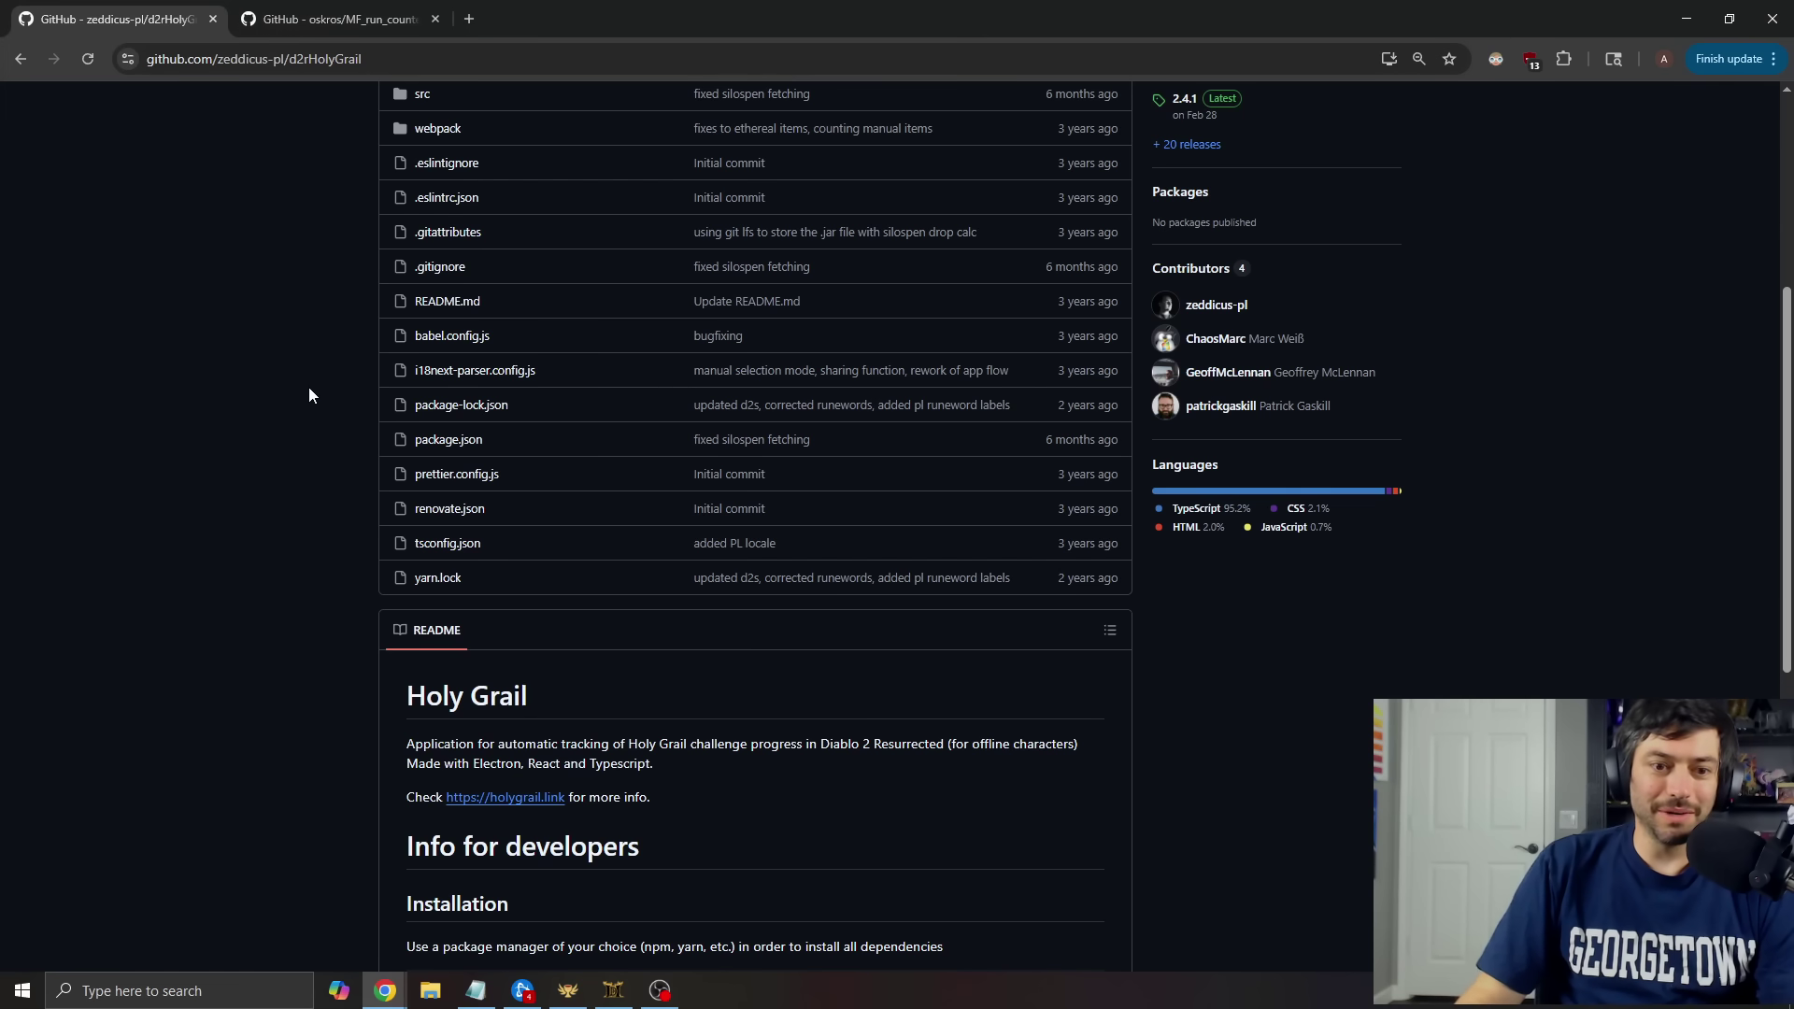
Check the d2rHolyGrail repository's clone and download options and dismiss them
{"action": "scroll", "coordinate": [324, 400], "scroll_direction": "up", "scroll_amount": 5}
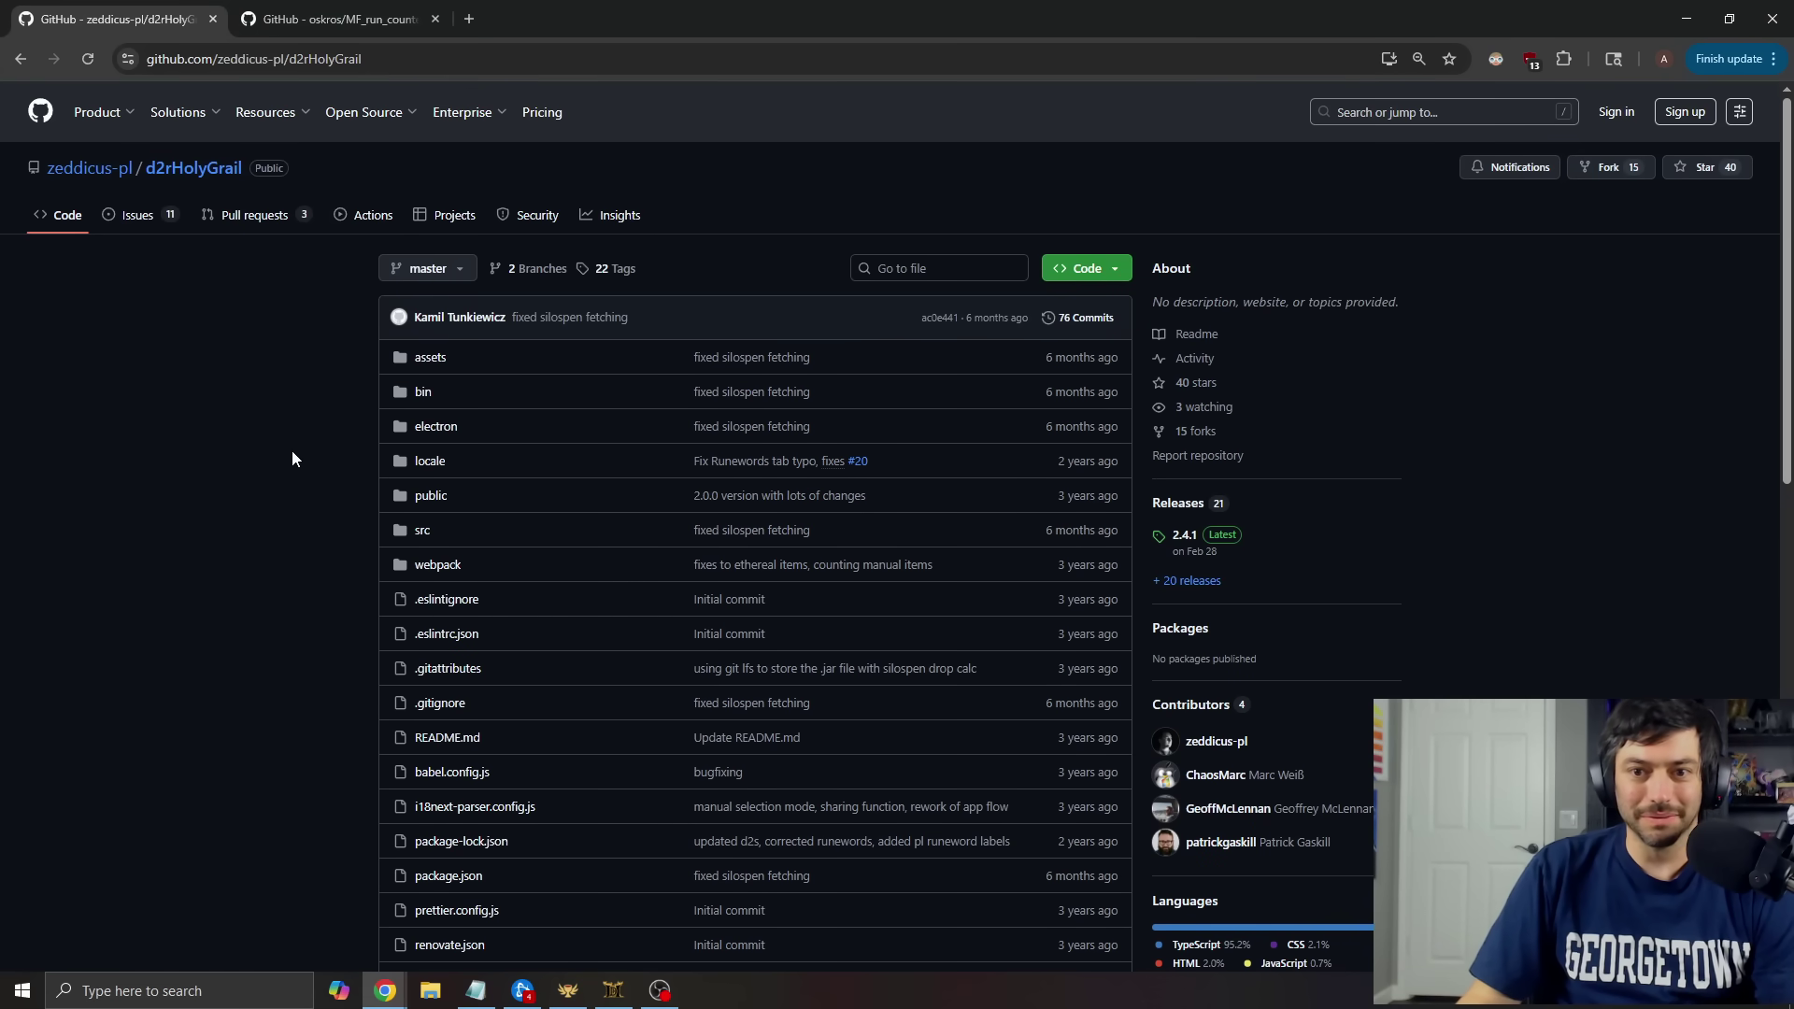
{"action": "left_click", "coordinate": [1082, 268]}
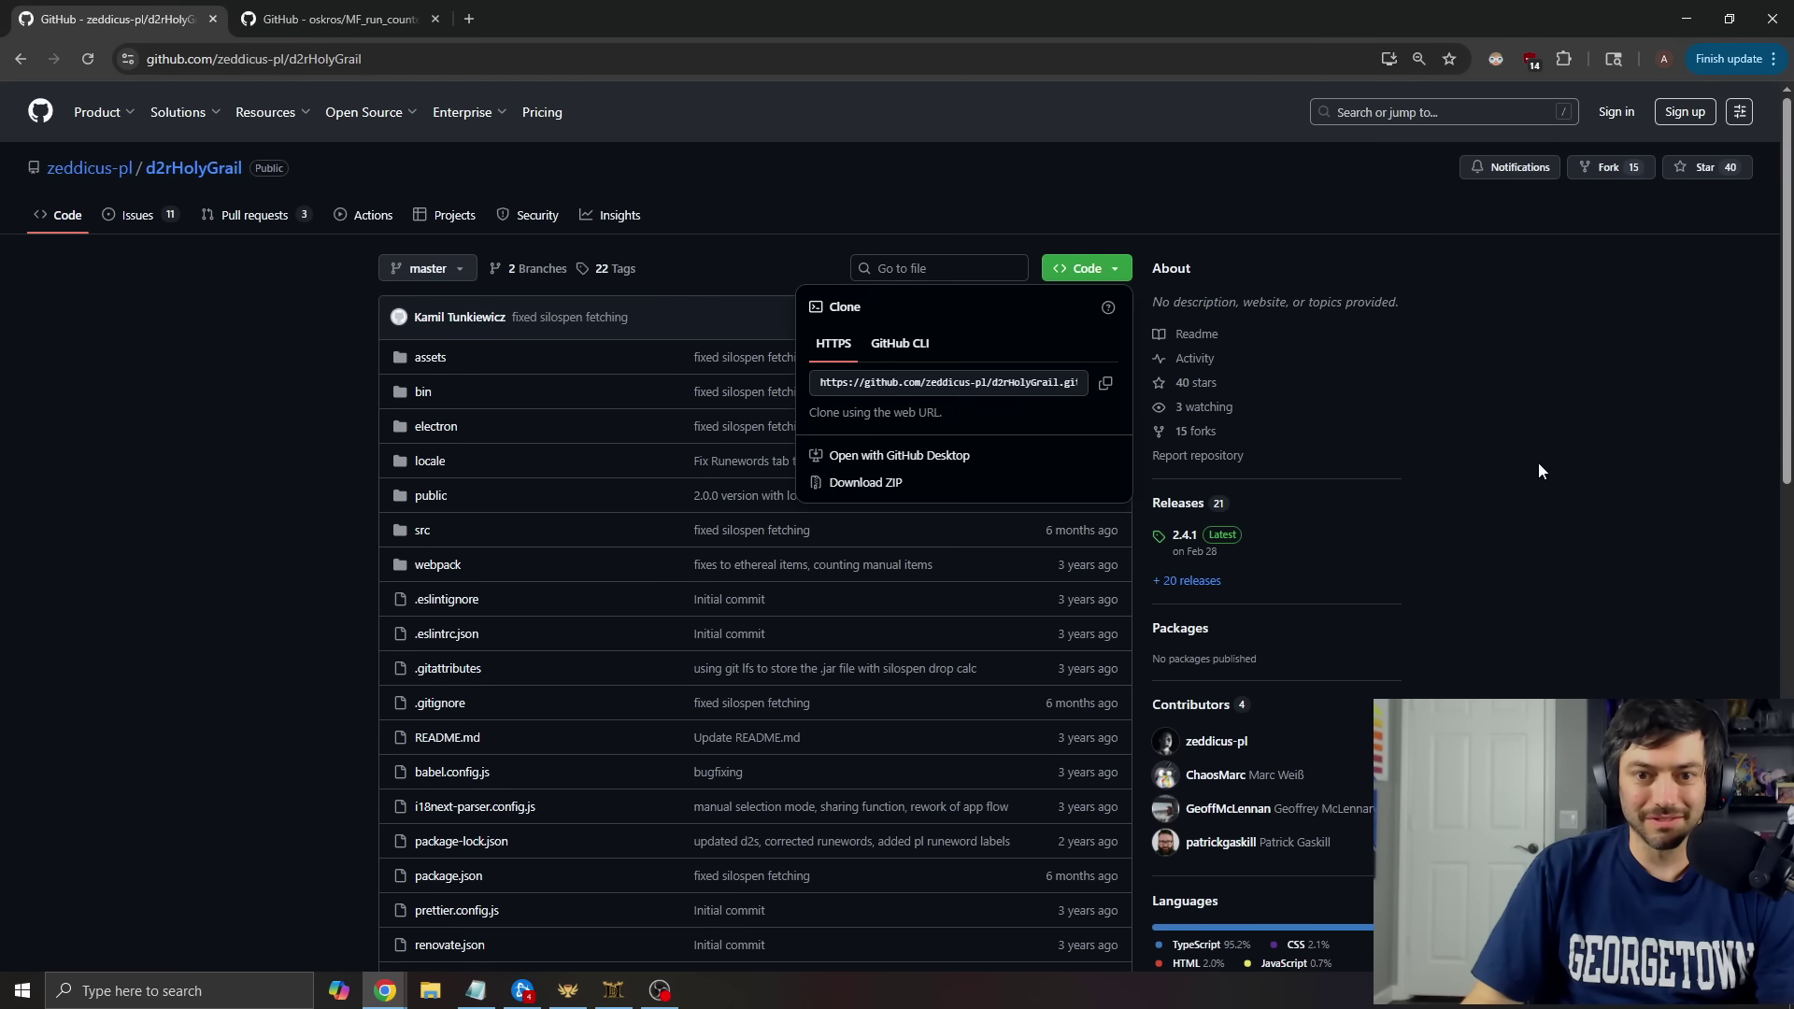
{"action": "left_click", "coordinate": [1565, 465]}
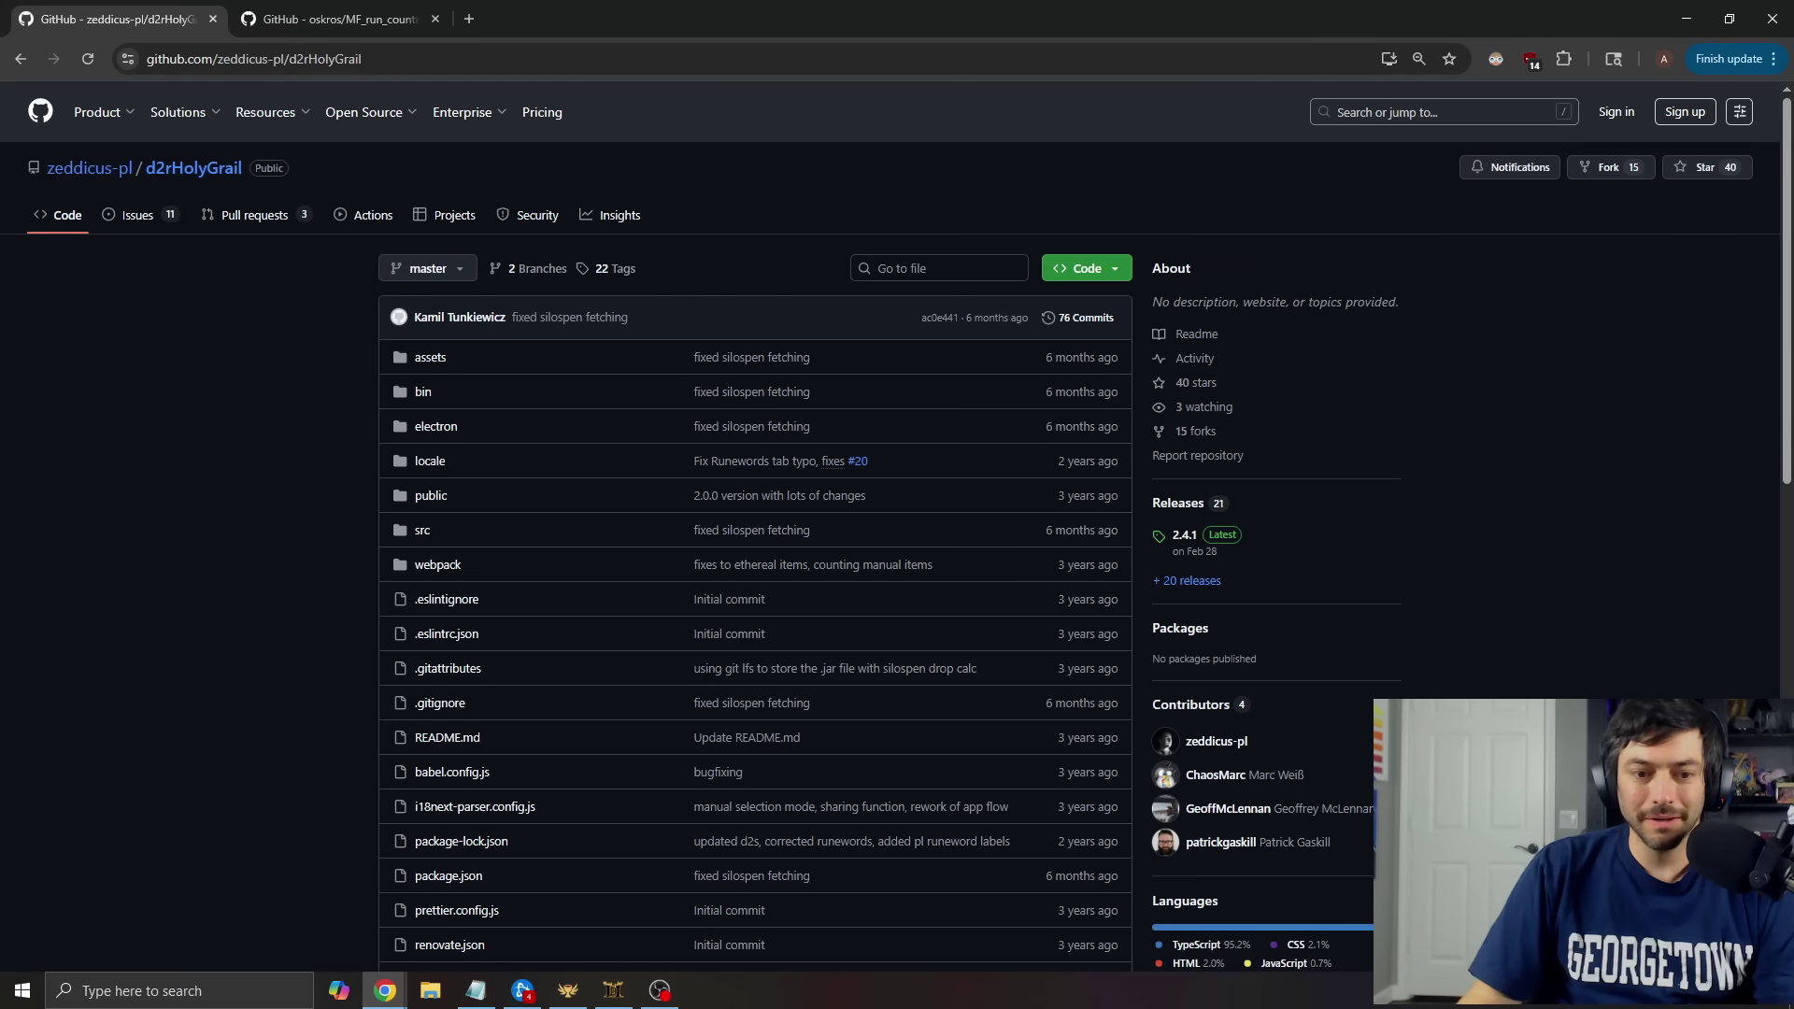
Open the holygrail.link website from the repository's README
{"action": "scroll", "coordinate": [221, 456], "scroll_direction": "down", "scroll_amount": 7}
{"action": "scroll", "coordinate": [229, 457], "scroll_direction": "down", "scroll_amount": 5}
{"action": "scroll", "coordinate": [333, 507], "scroll_direction": "up", "scroll_amount": 5}
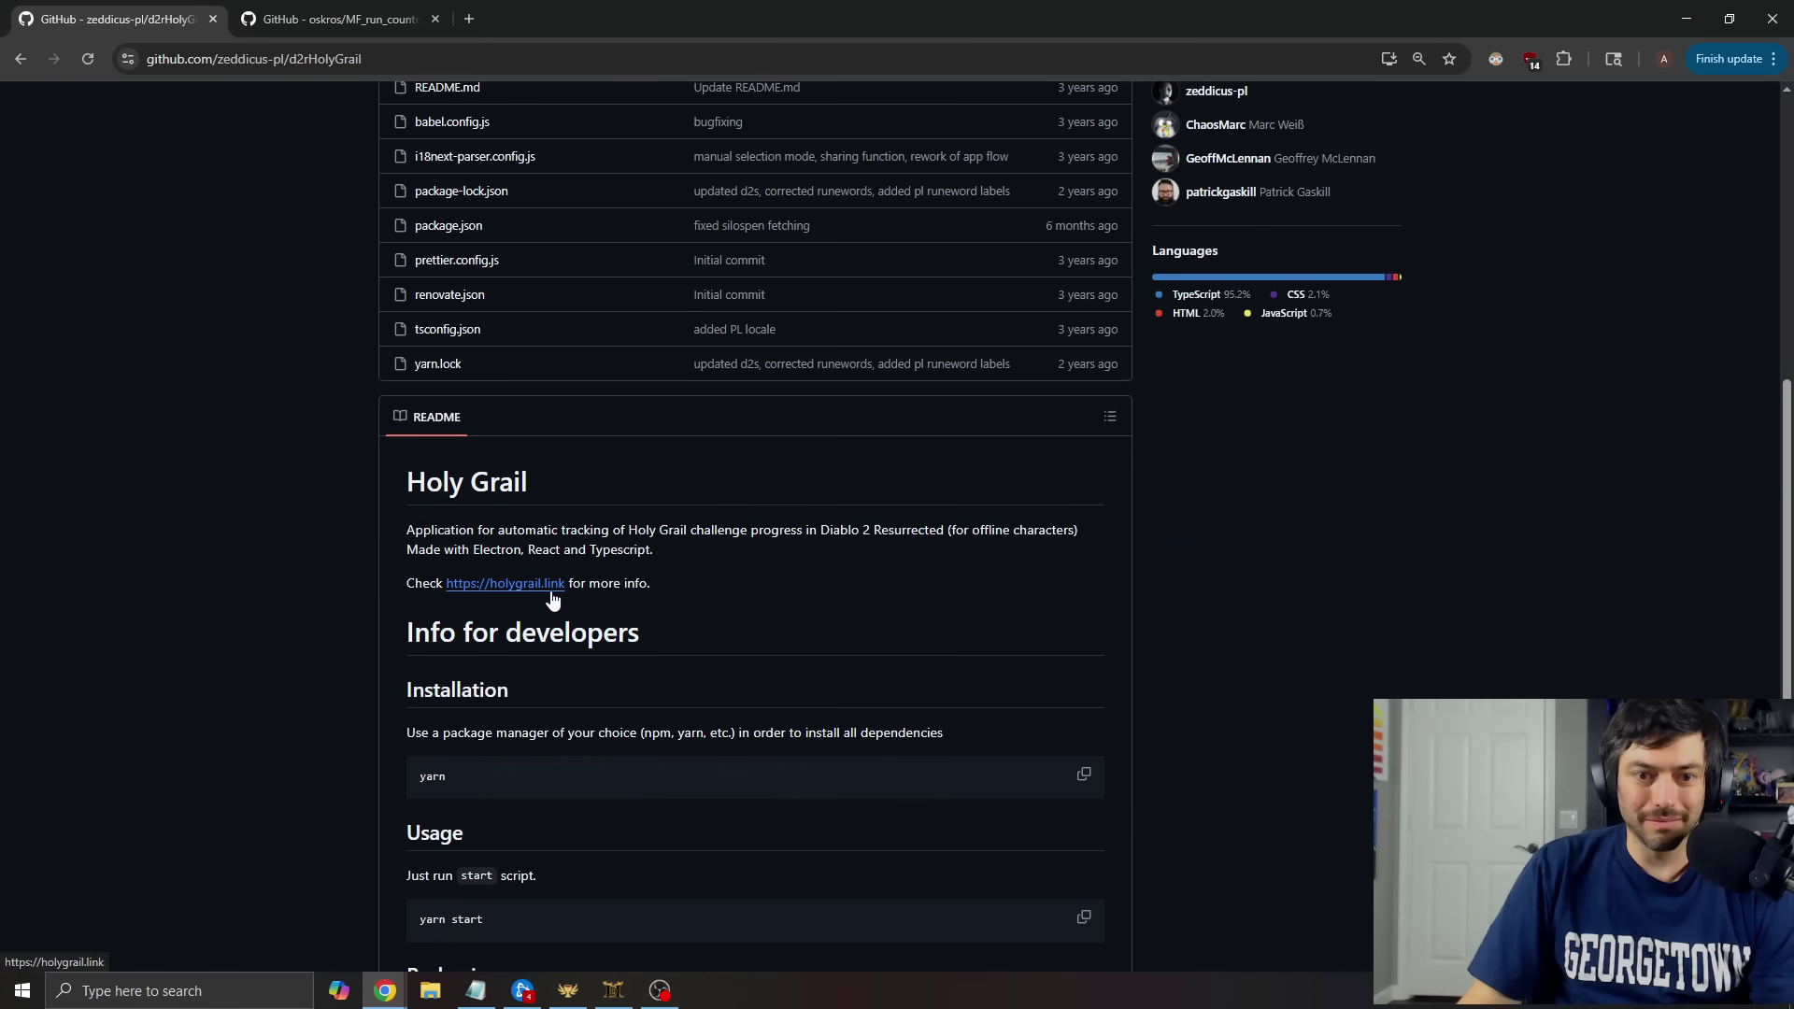
{"action": "left_click", "coordinate": [550, 590]}
Examine the Holy Grail site's download section and changelog, and return to the Windows 64-bit installer link
{"action": "scroll", "coordinate": [678, 433], "scroll_direction": "down", "scroll_amount": 5}
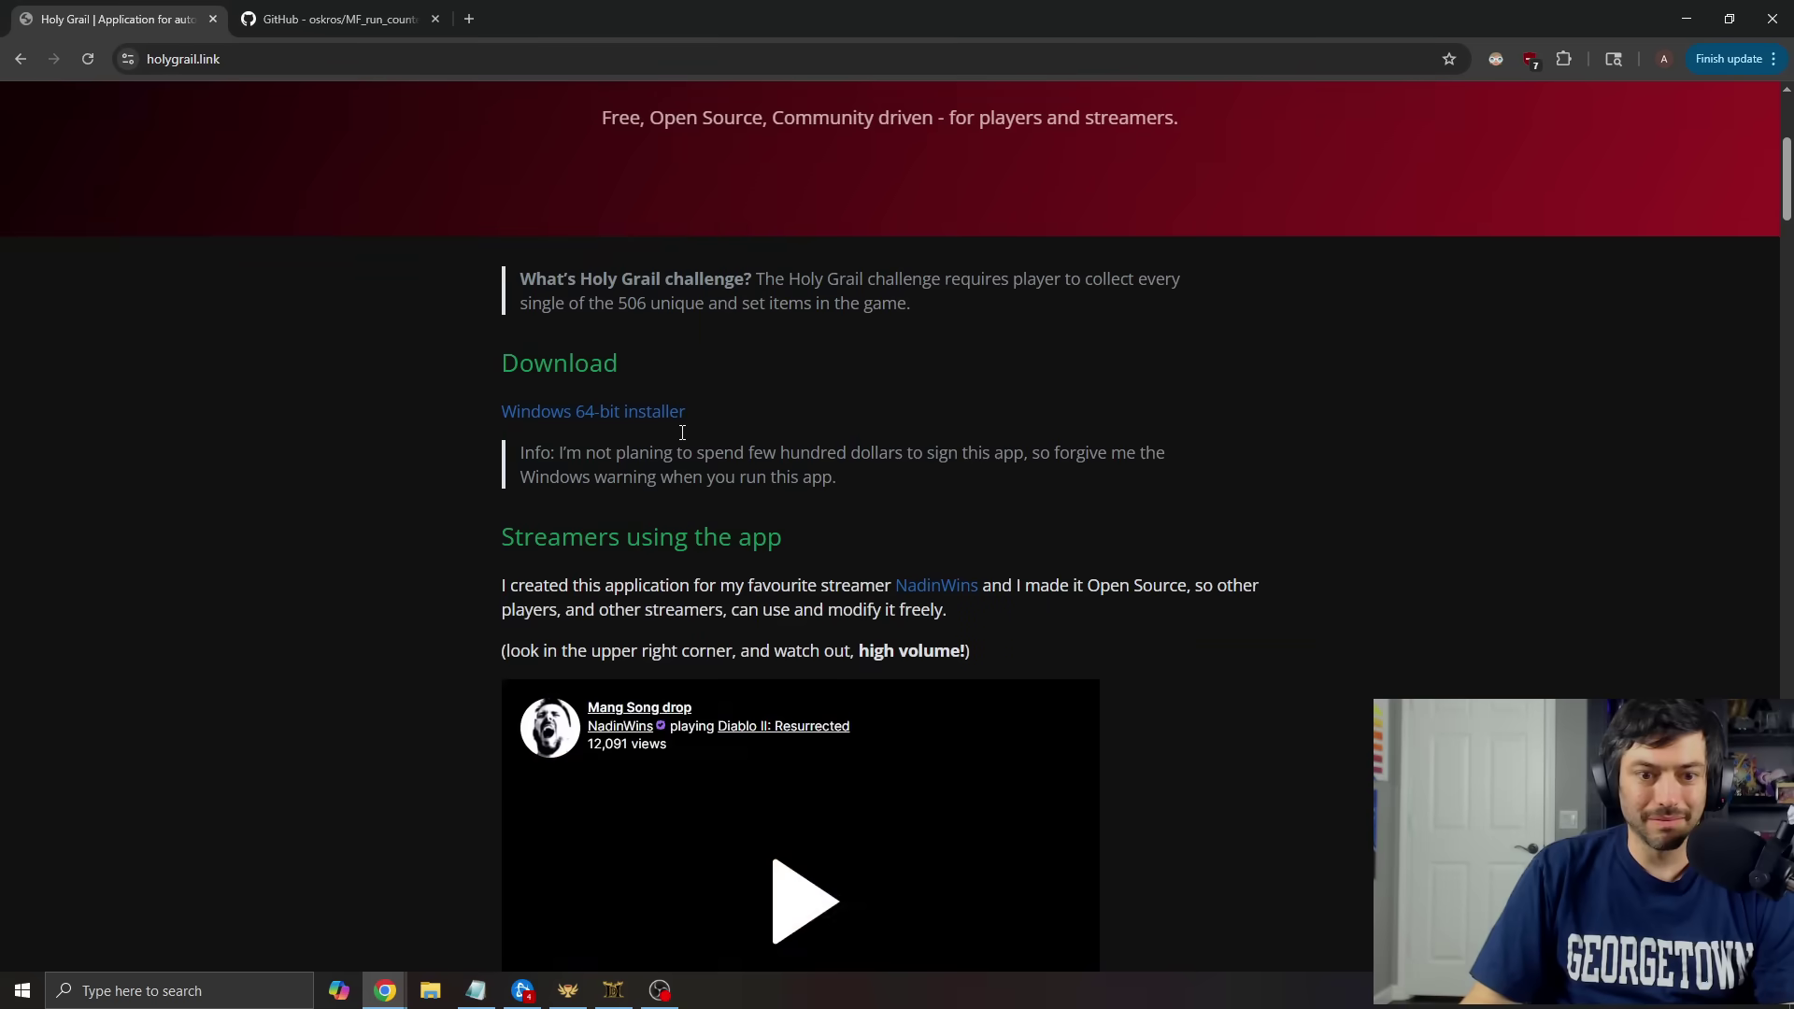
{"action": "scroll", "coordinate": [965, 467], "scroll_direction": "up", "scroll_amount": 5}
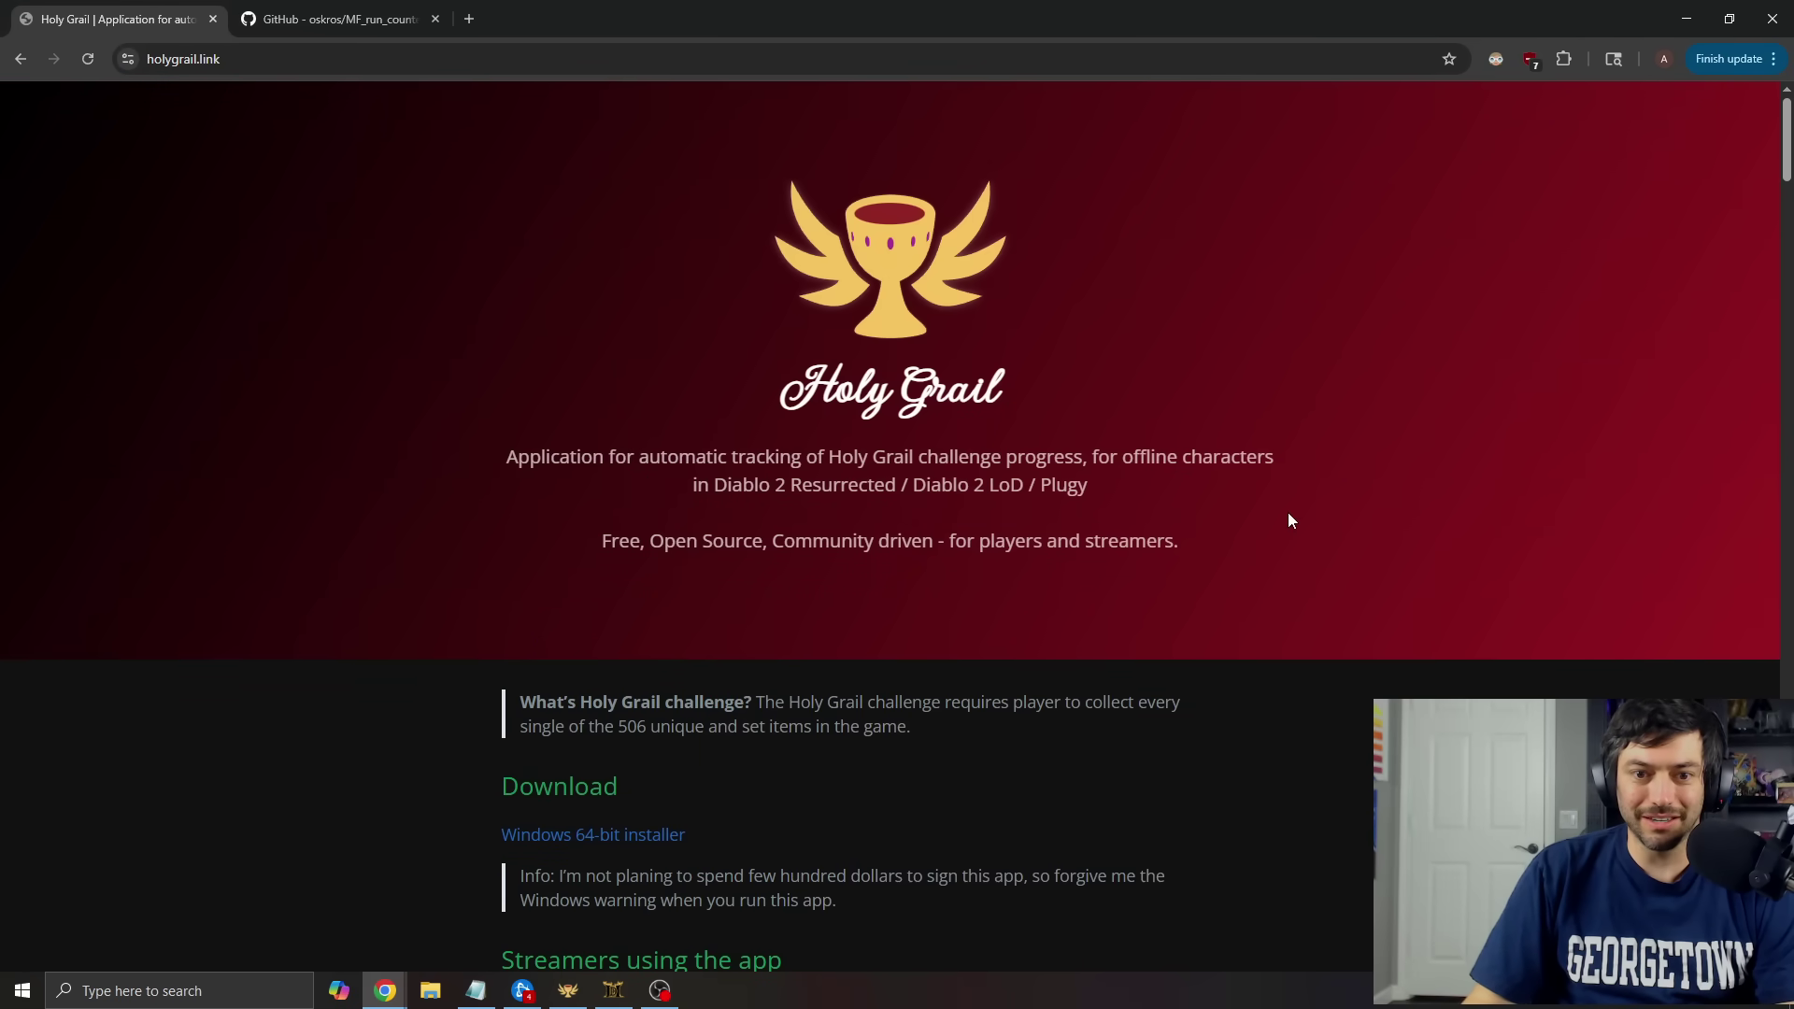
{"action": "scroll", "coordinate": [1289, 520], "scroll_direction": "down", "scroll_amount": 5}
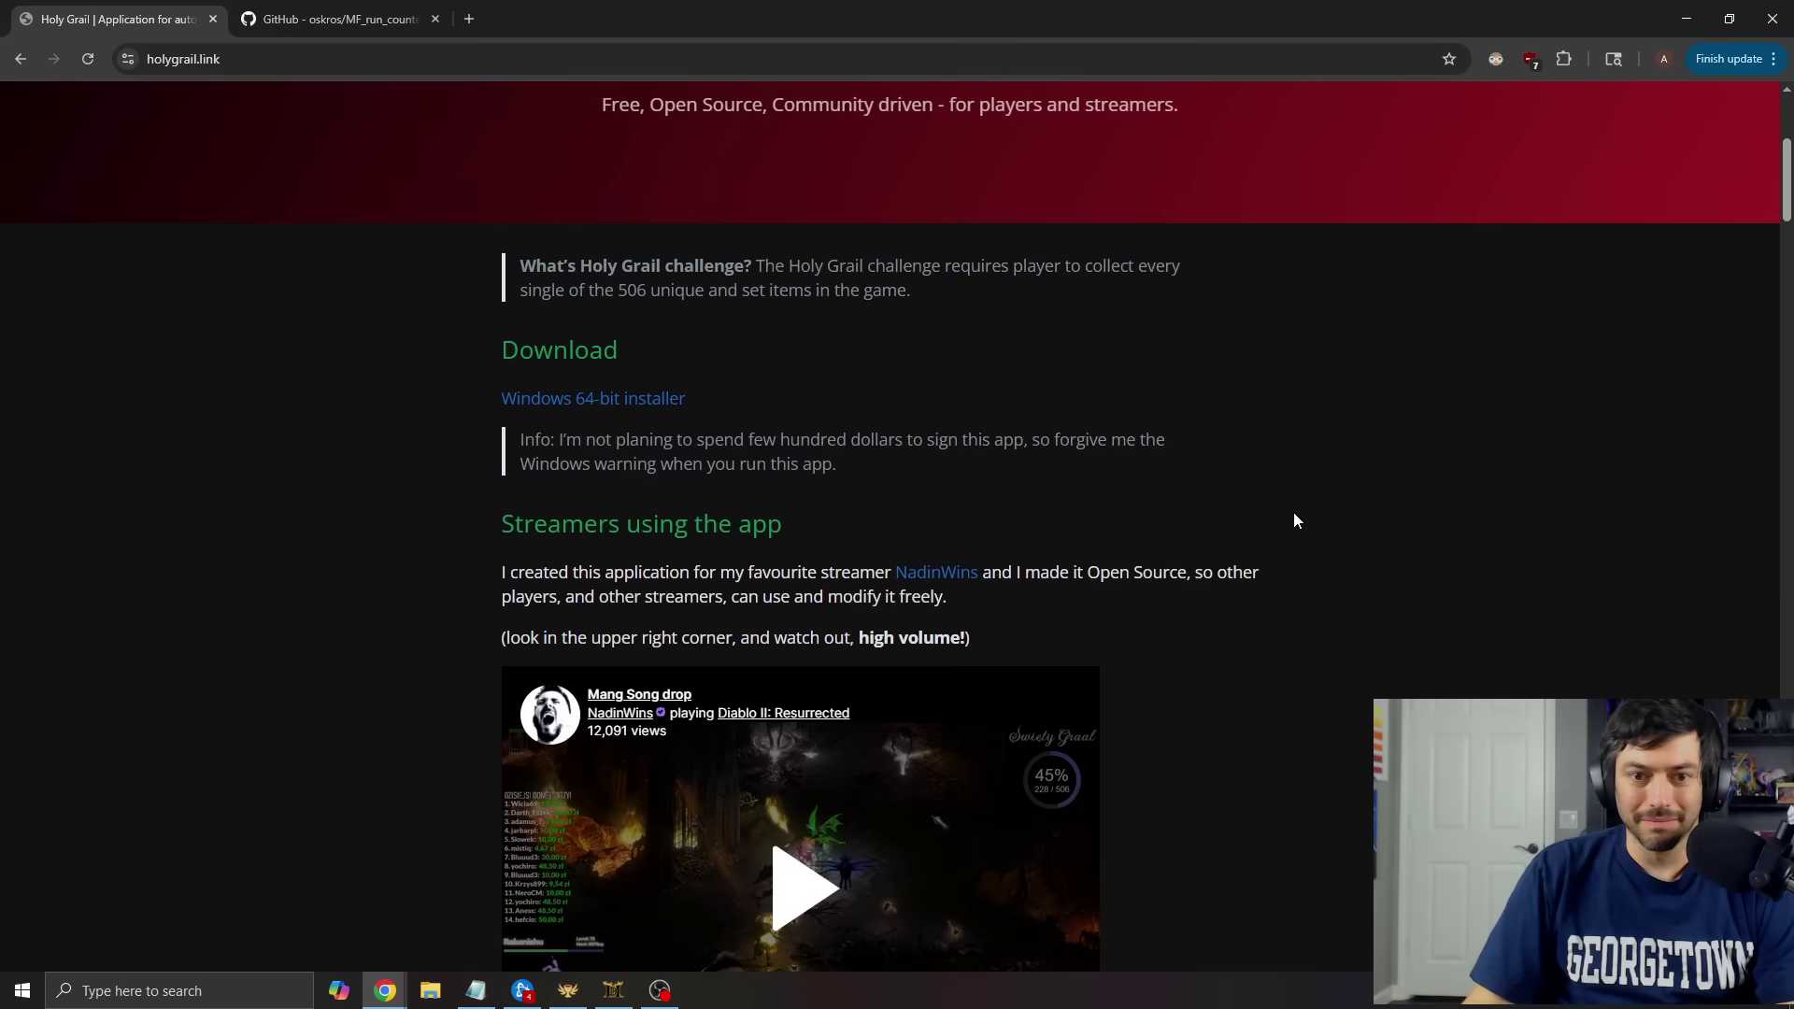
{"action": "scroll", "coordinate": [1297, 520], "scroll_direction": "down", "scroll_amount": 3}
{"action": "scroll", "coordinate": [1297, 521], "scroll_direction": "down", "scroll_amount": 6}
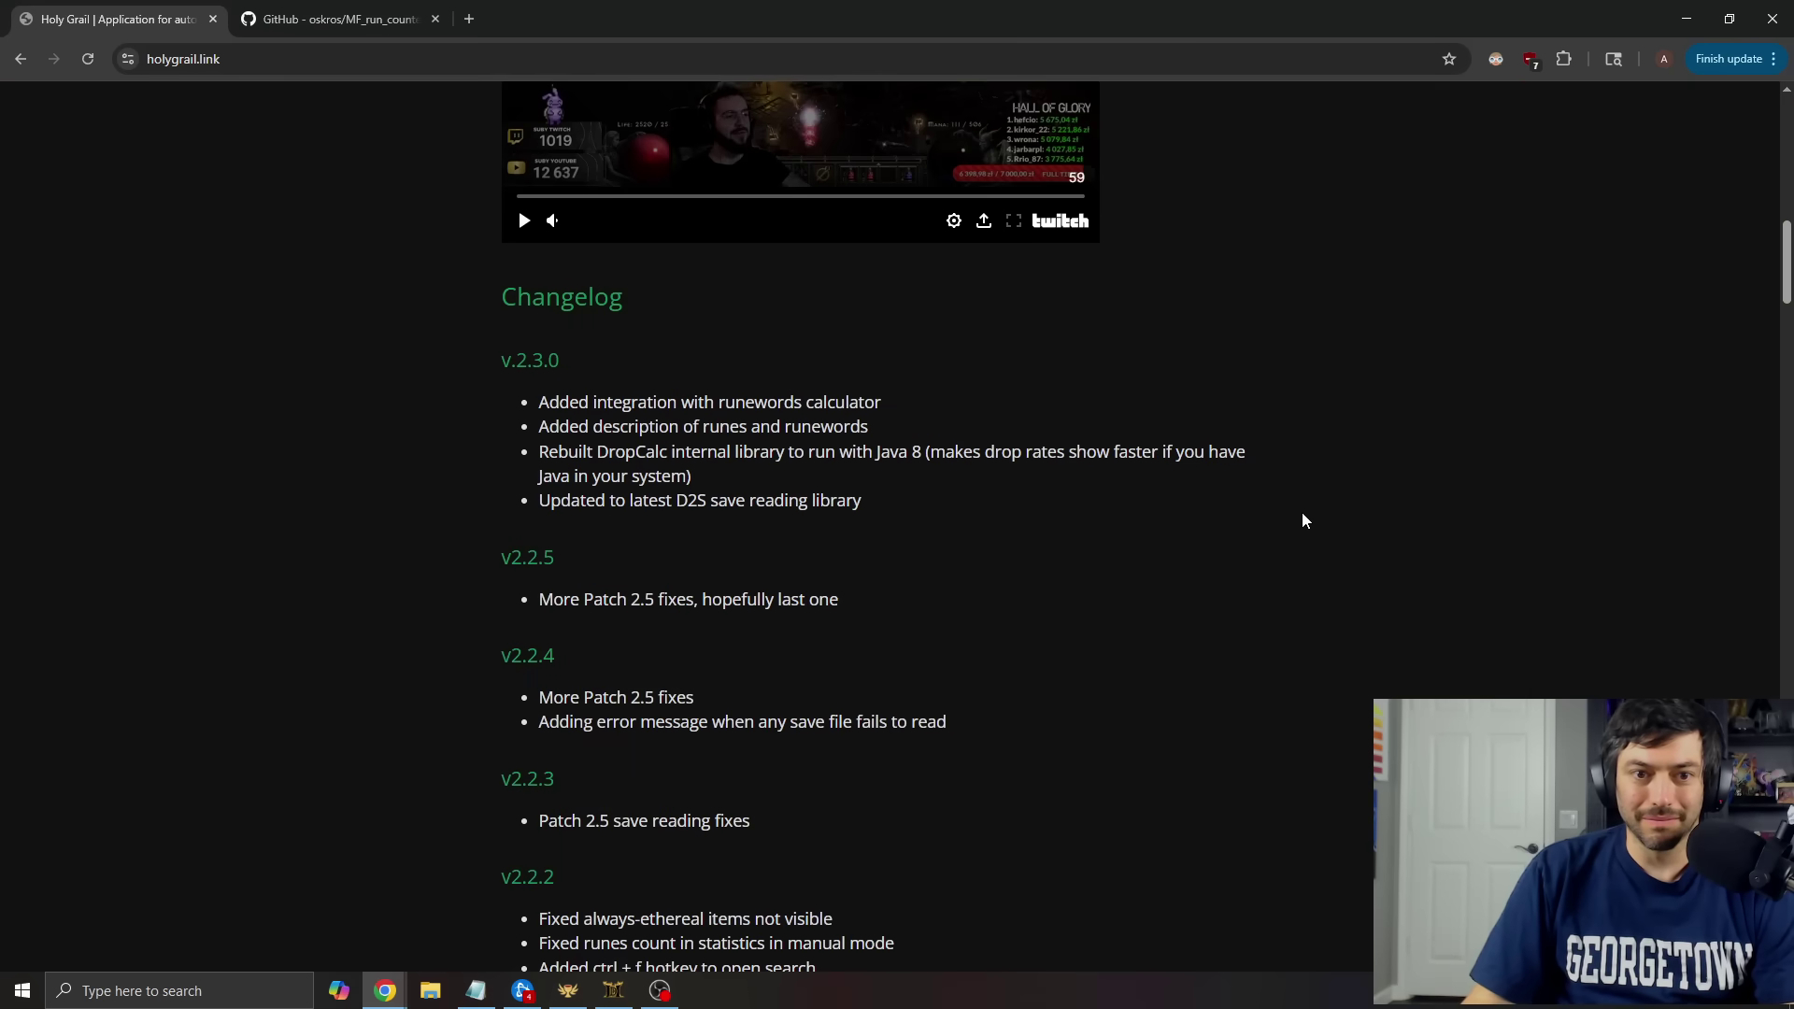
{"action": "scroll", "coordinate": [1302, 521], "scroll_direction": "down", "scroll_amount": 14}
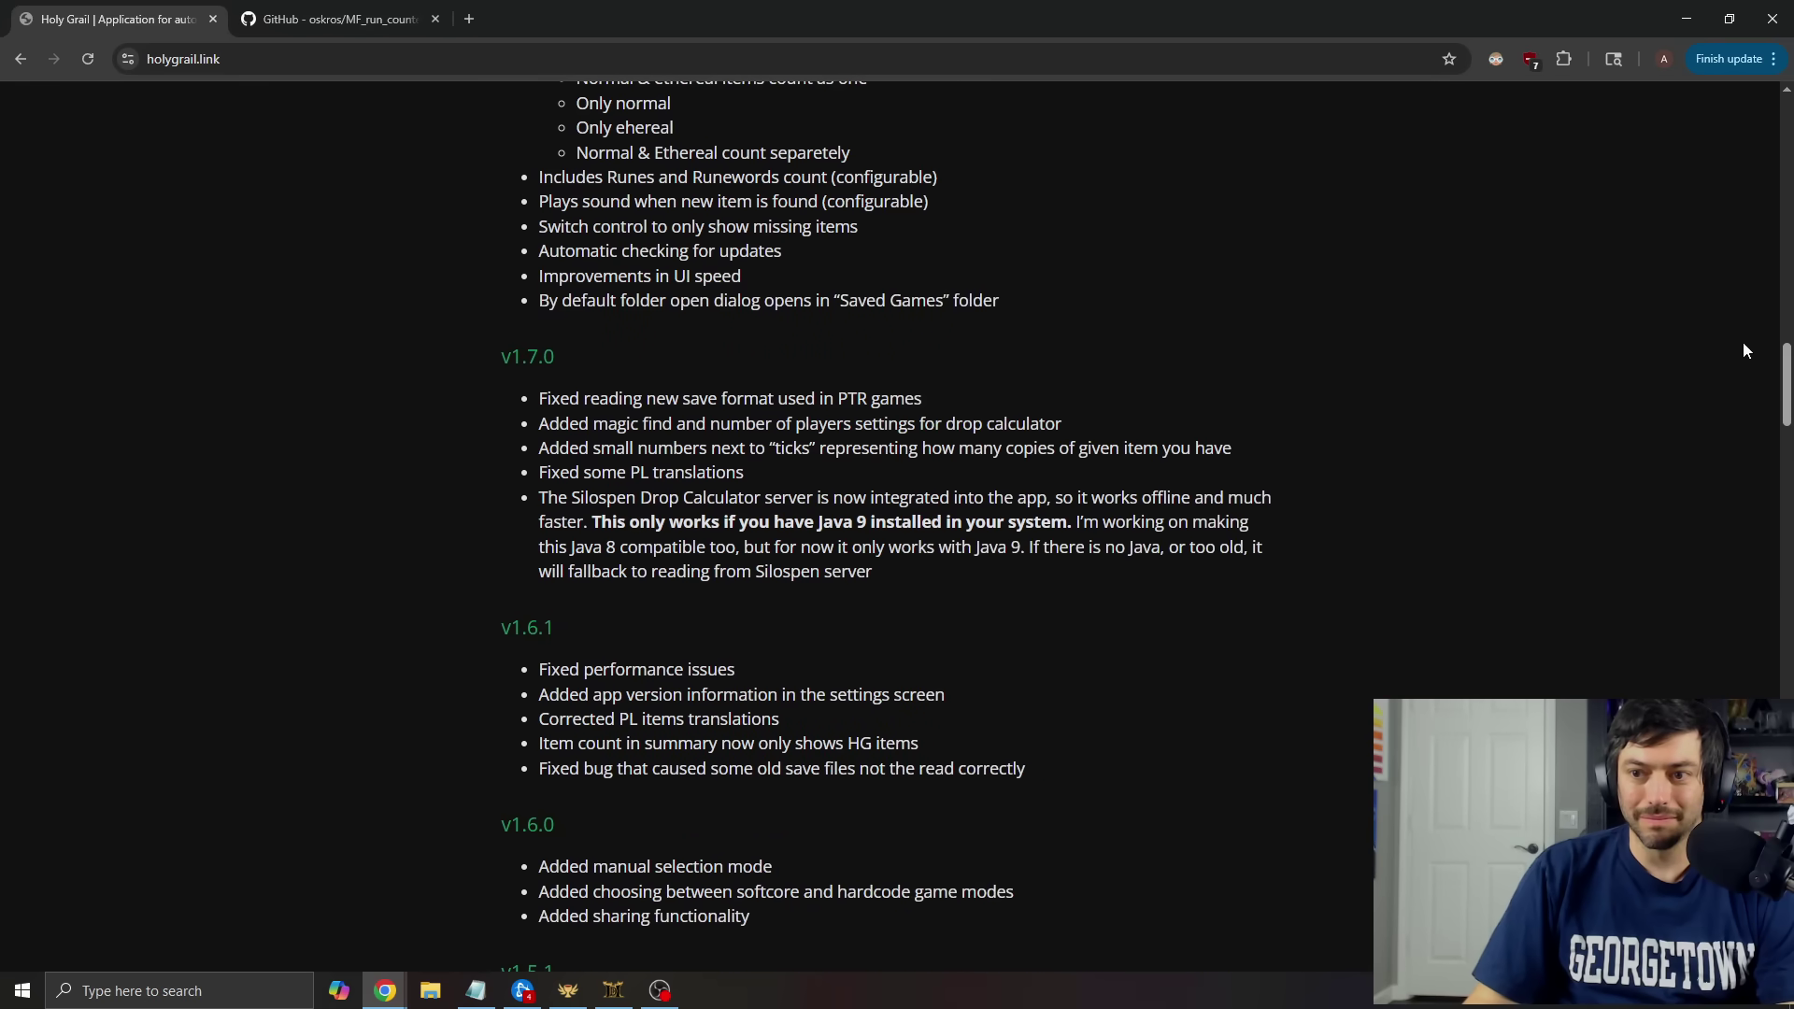
{"action": "left_click_drag", "start_coordinate": [1788, 372], "coordinate": [1788, 103]}
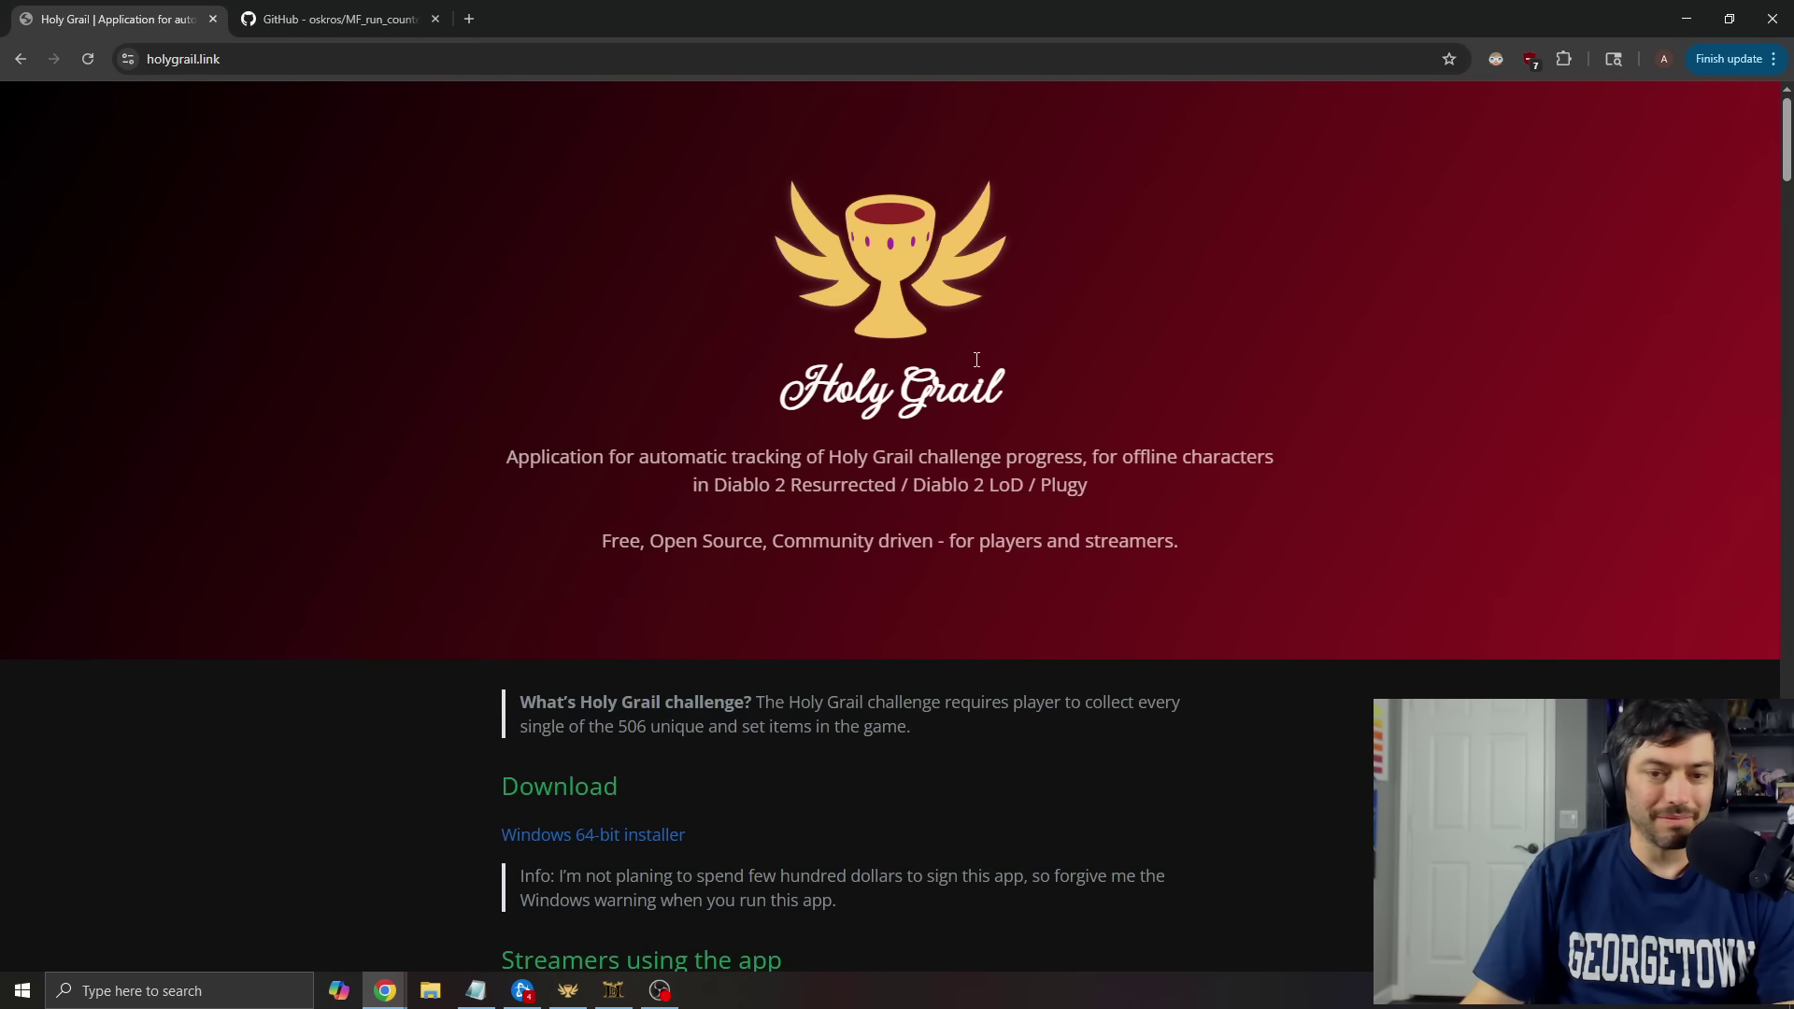
{"action": "scroll", "coordinate": [1099, 372], "scroll_direction": "down", "scroll_amount": 2}
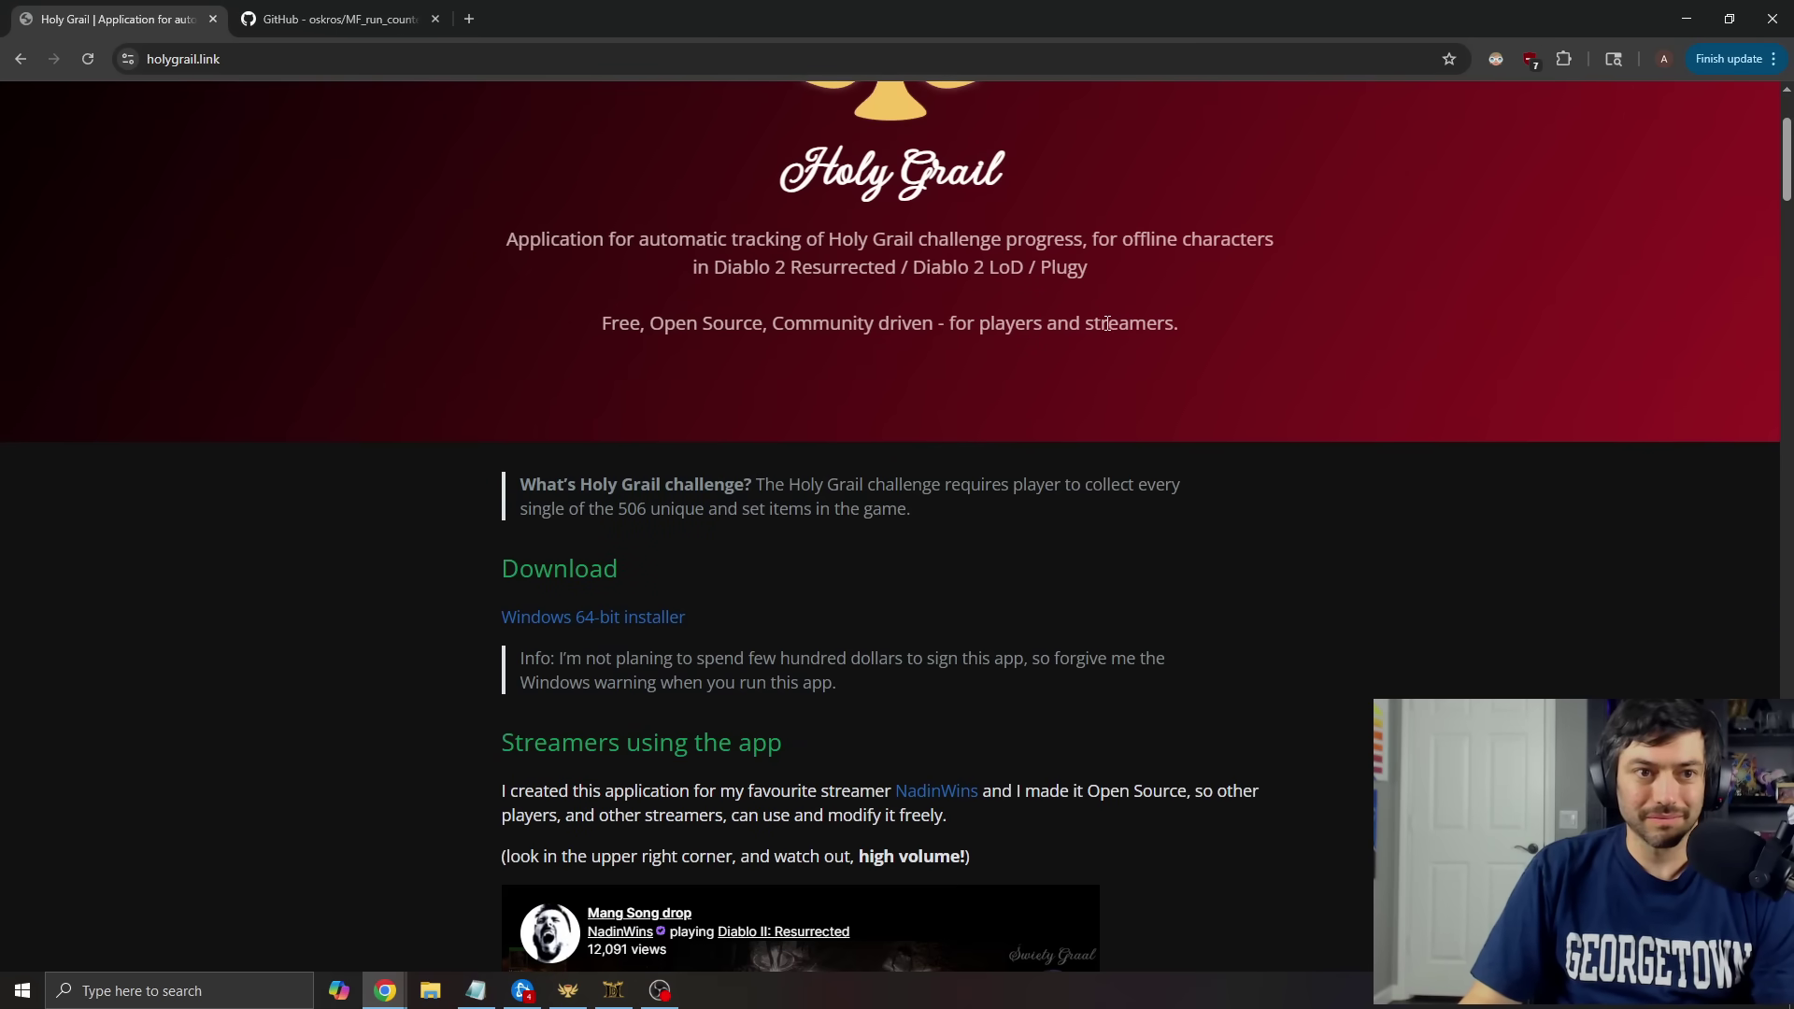
Return to the d2rHolyGrail repository on GitHub and reopen the holygrail.link website from its README
{"action": "scroll", "coordinate": [1022, 367], "scroll_direction": "down", "scroll_amount": 2}
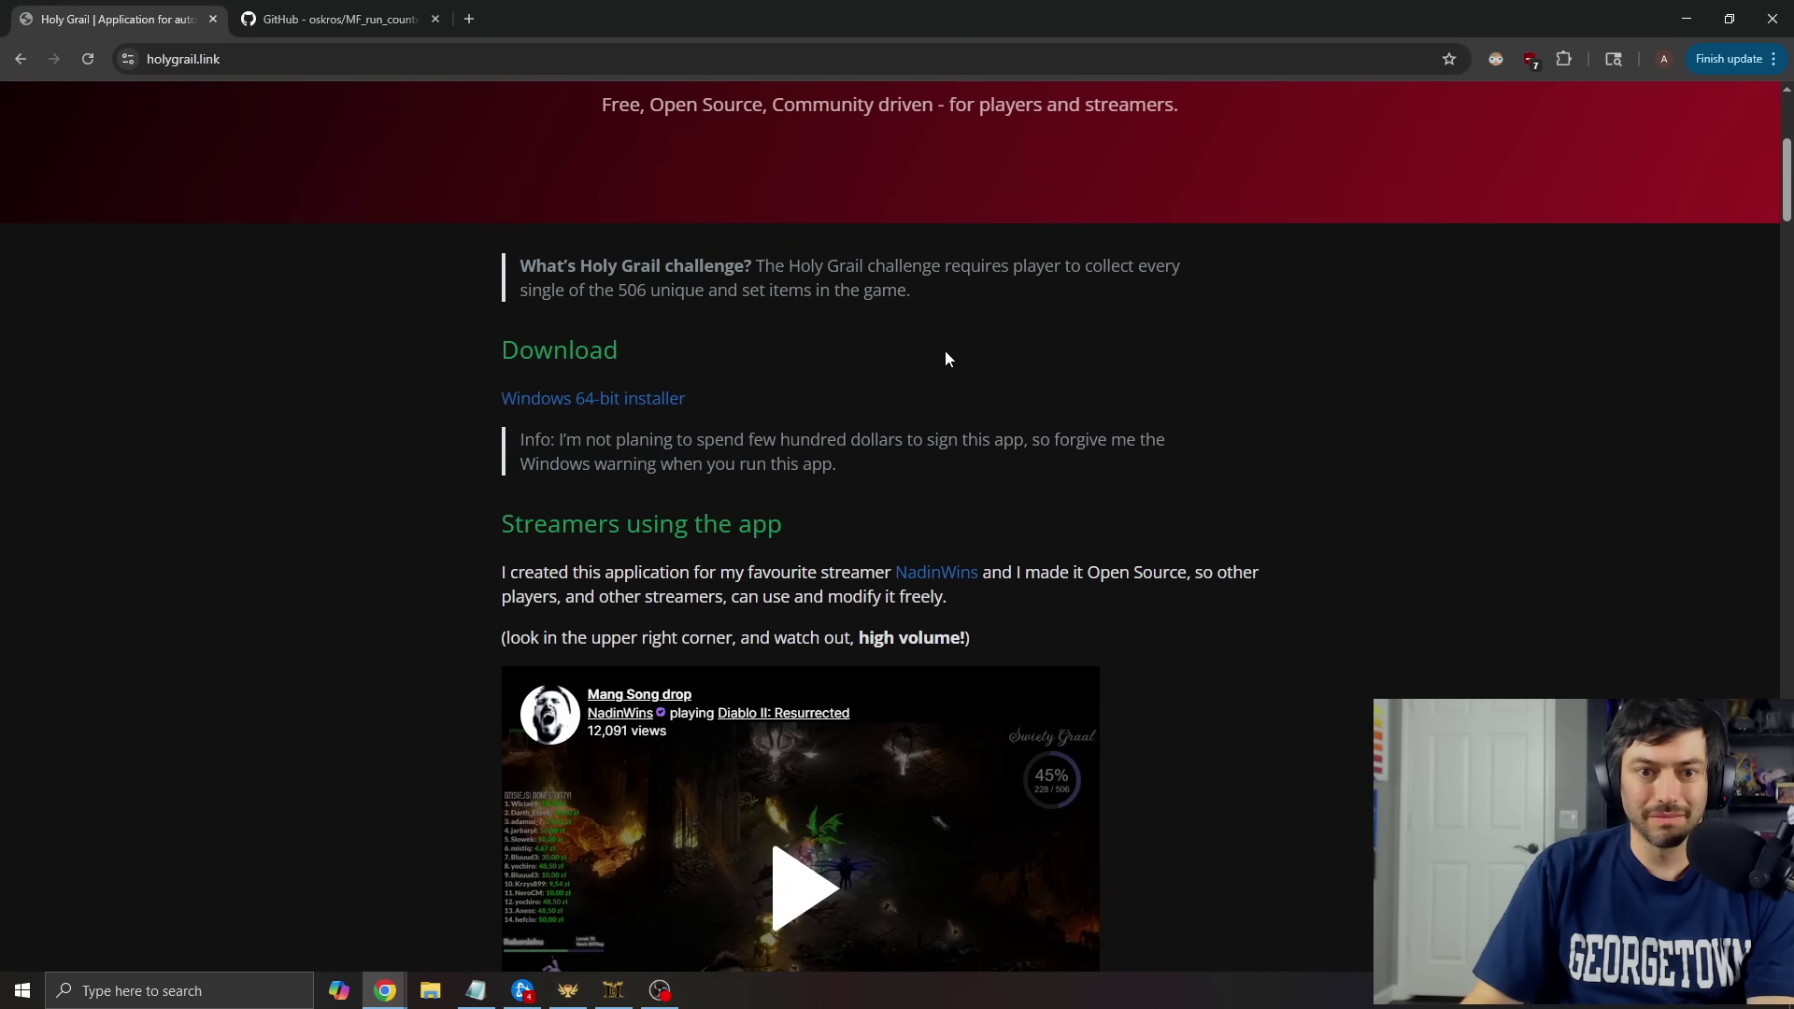
{"action": "scroll", "coordinate": [1134, 469], "scroll_direction": "up", "scroll_amount": 4}
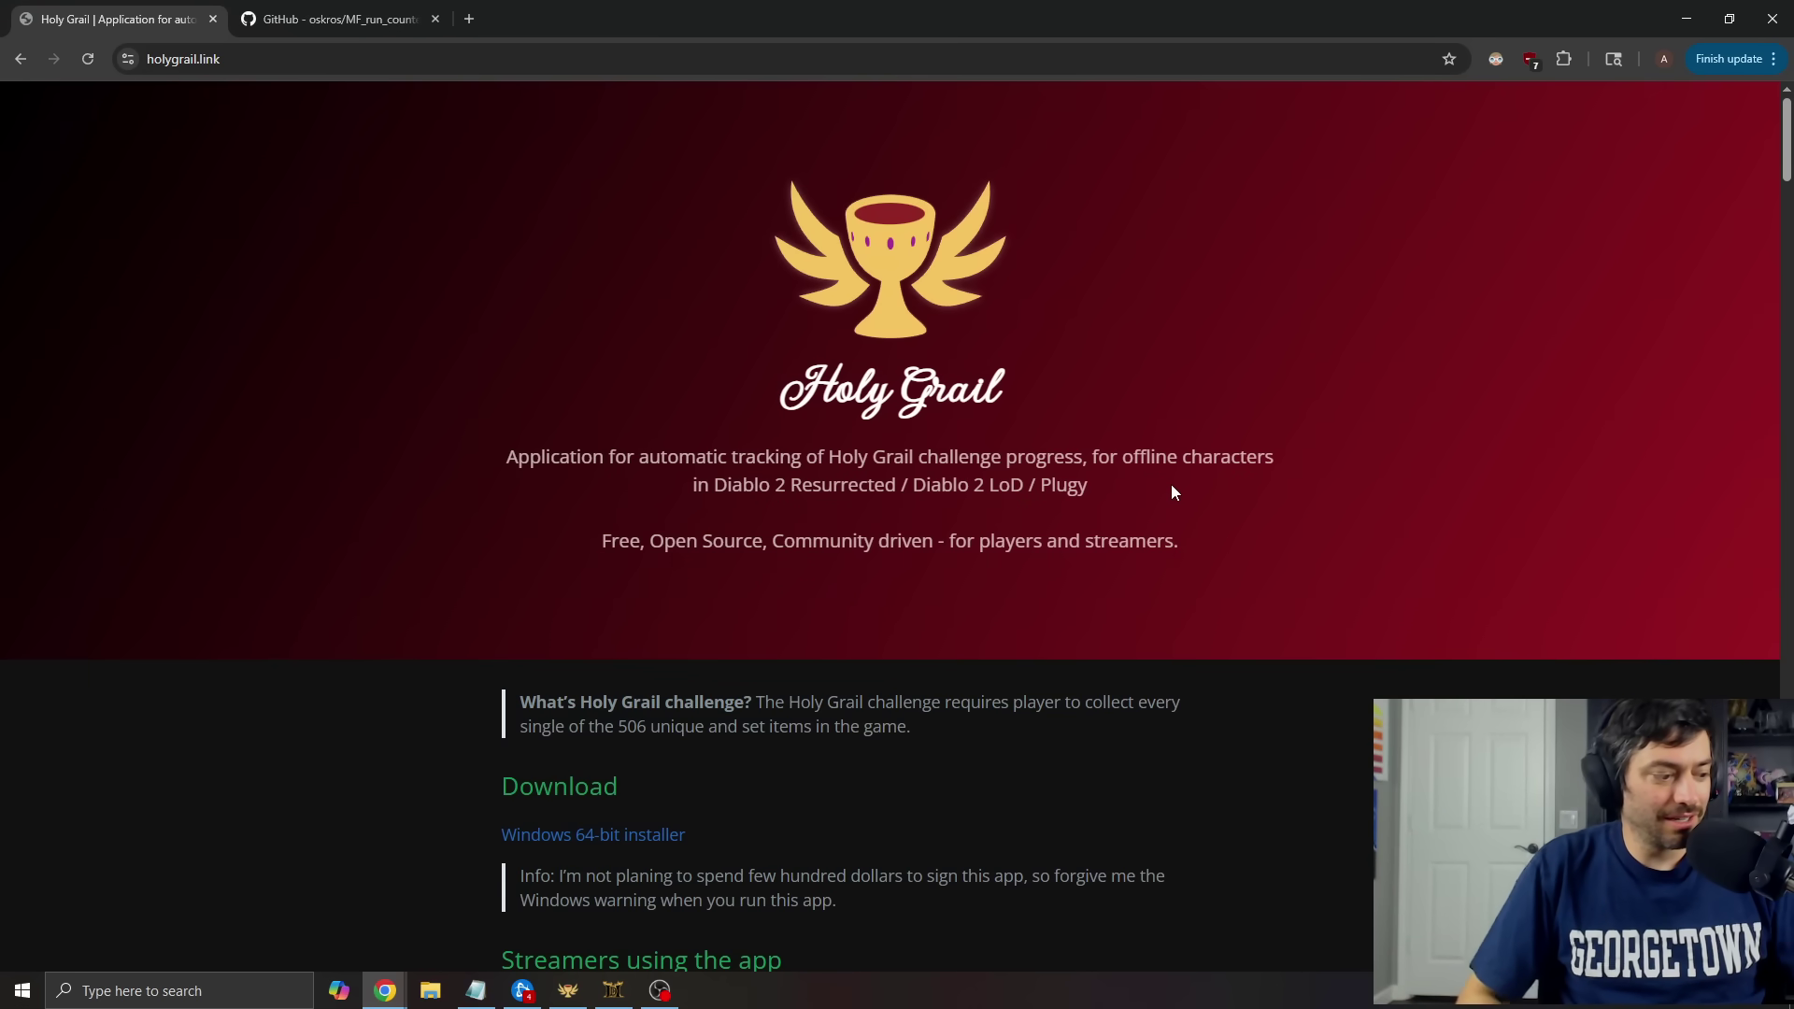
{"action": "left_click", "coordinate": [355, 21]}
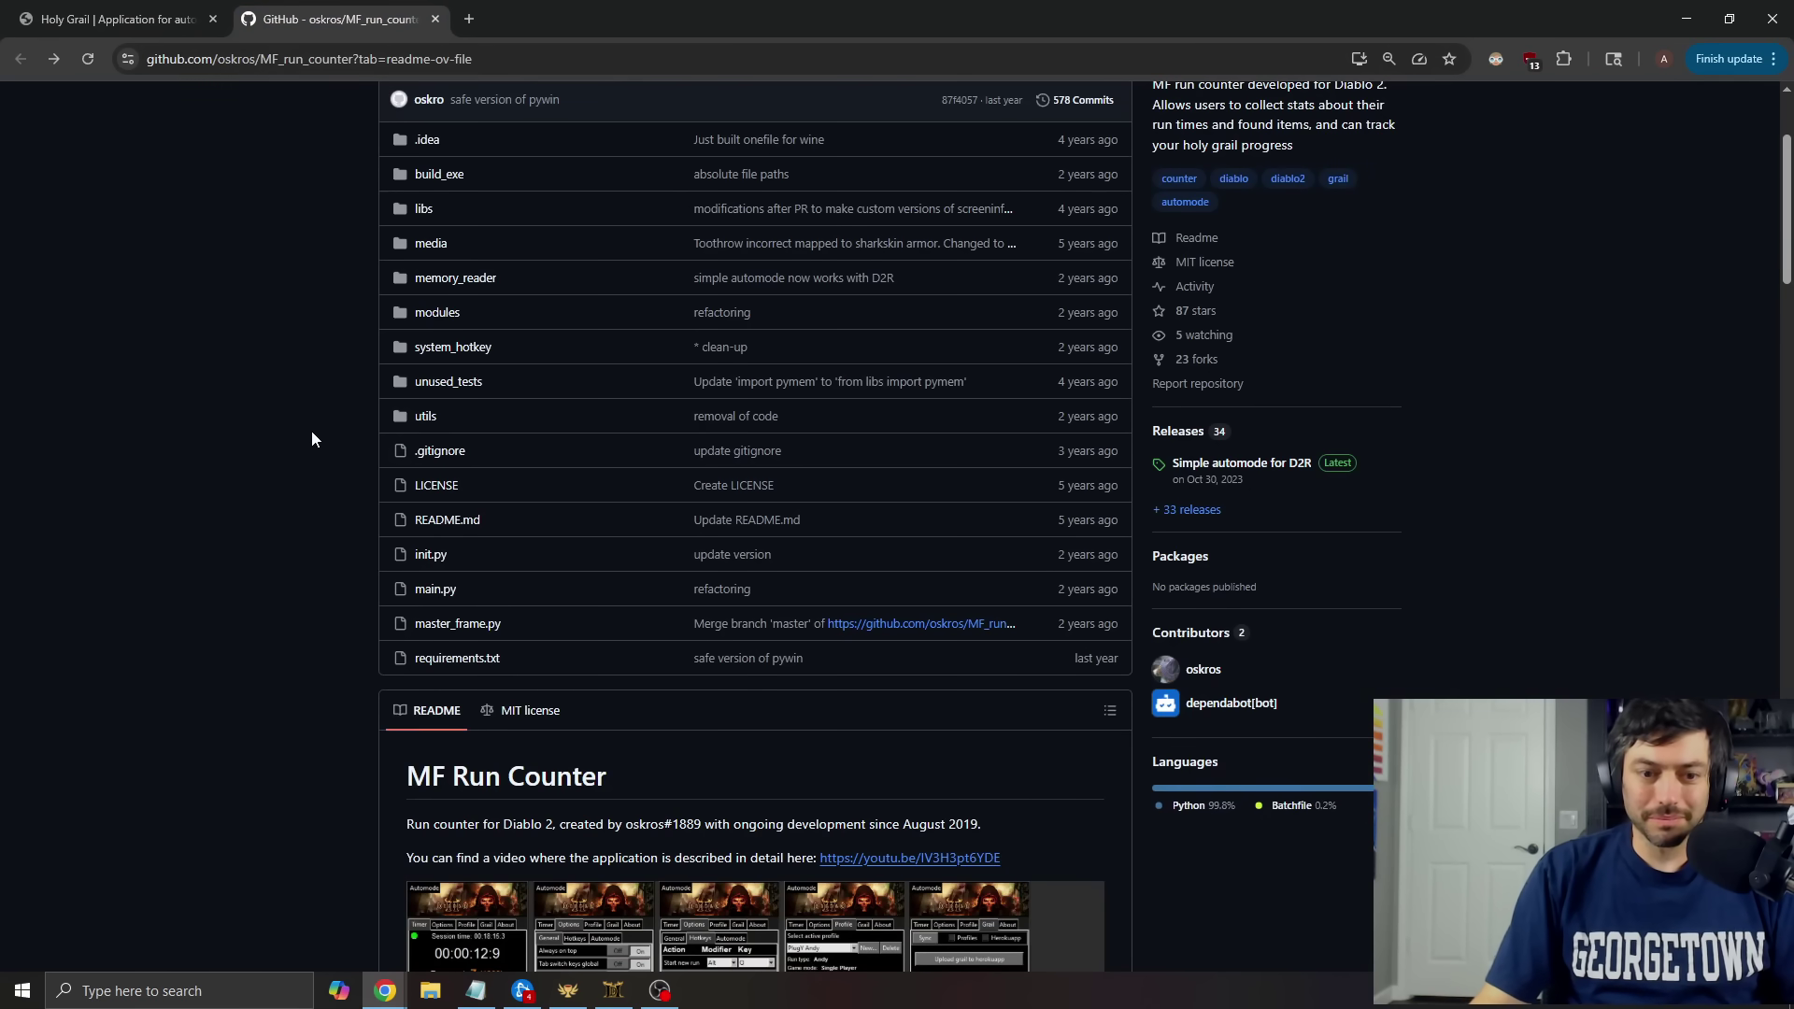
{"action": "left_click", "coordinate": [154, 9]}
{"action": "left_click", "coordinate": [23, 60]}
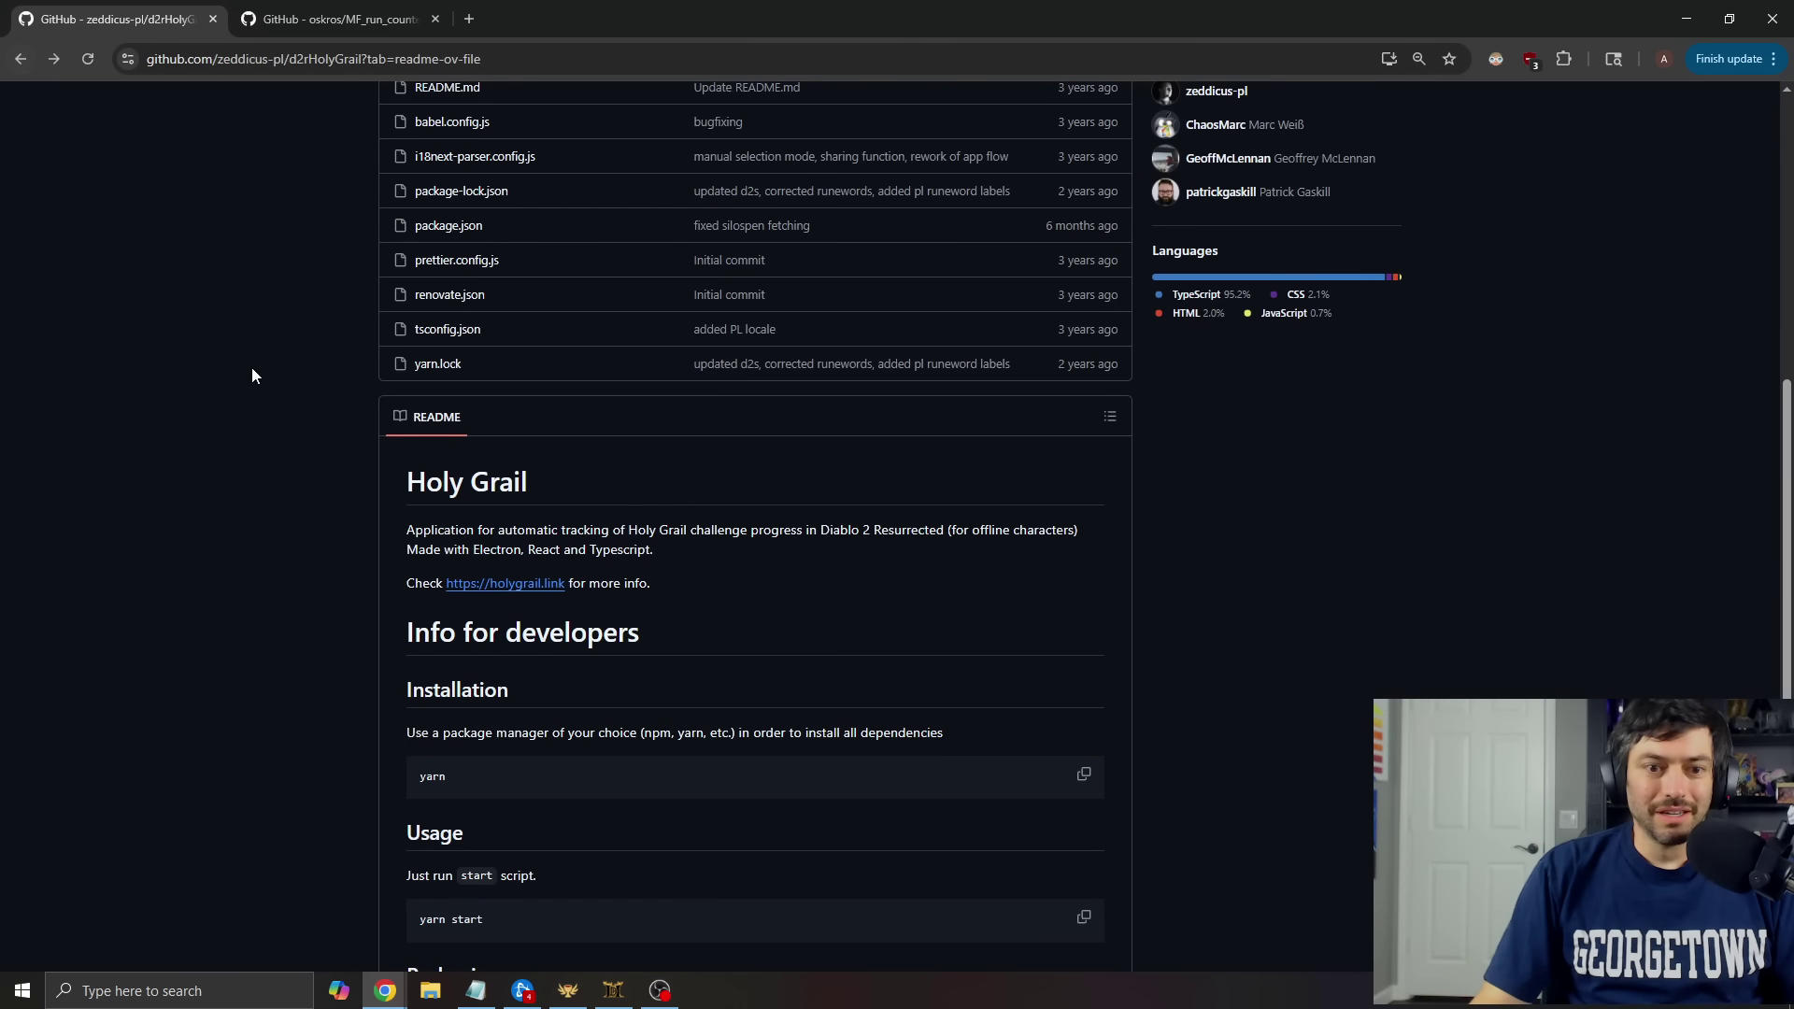
{"action": "scroll", "coordinate": [256, 367], "scroll_direction": "up", "scroll_amount": 7}
{"action": "scroll", "coordinate": [269, 367], "scroll_direction": "down", "scroll_amount": 10}
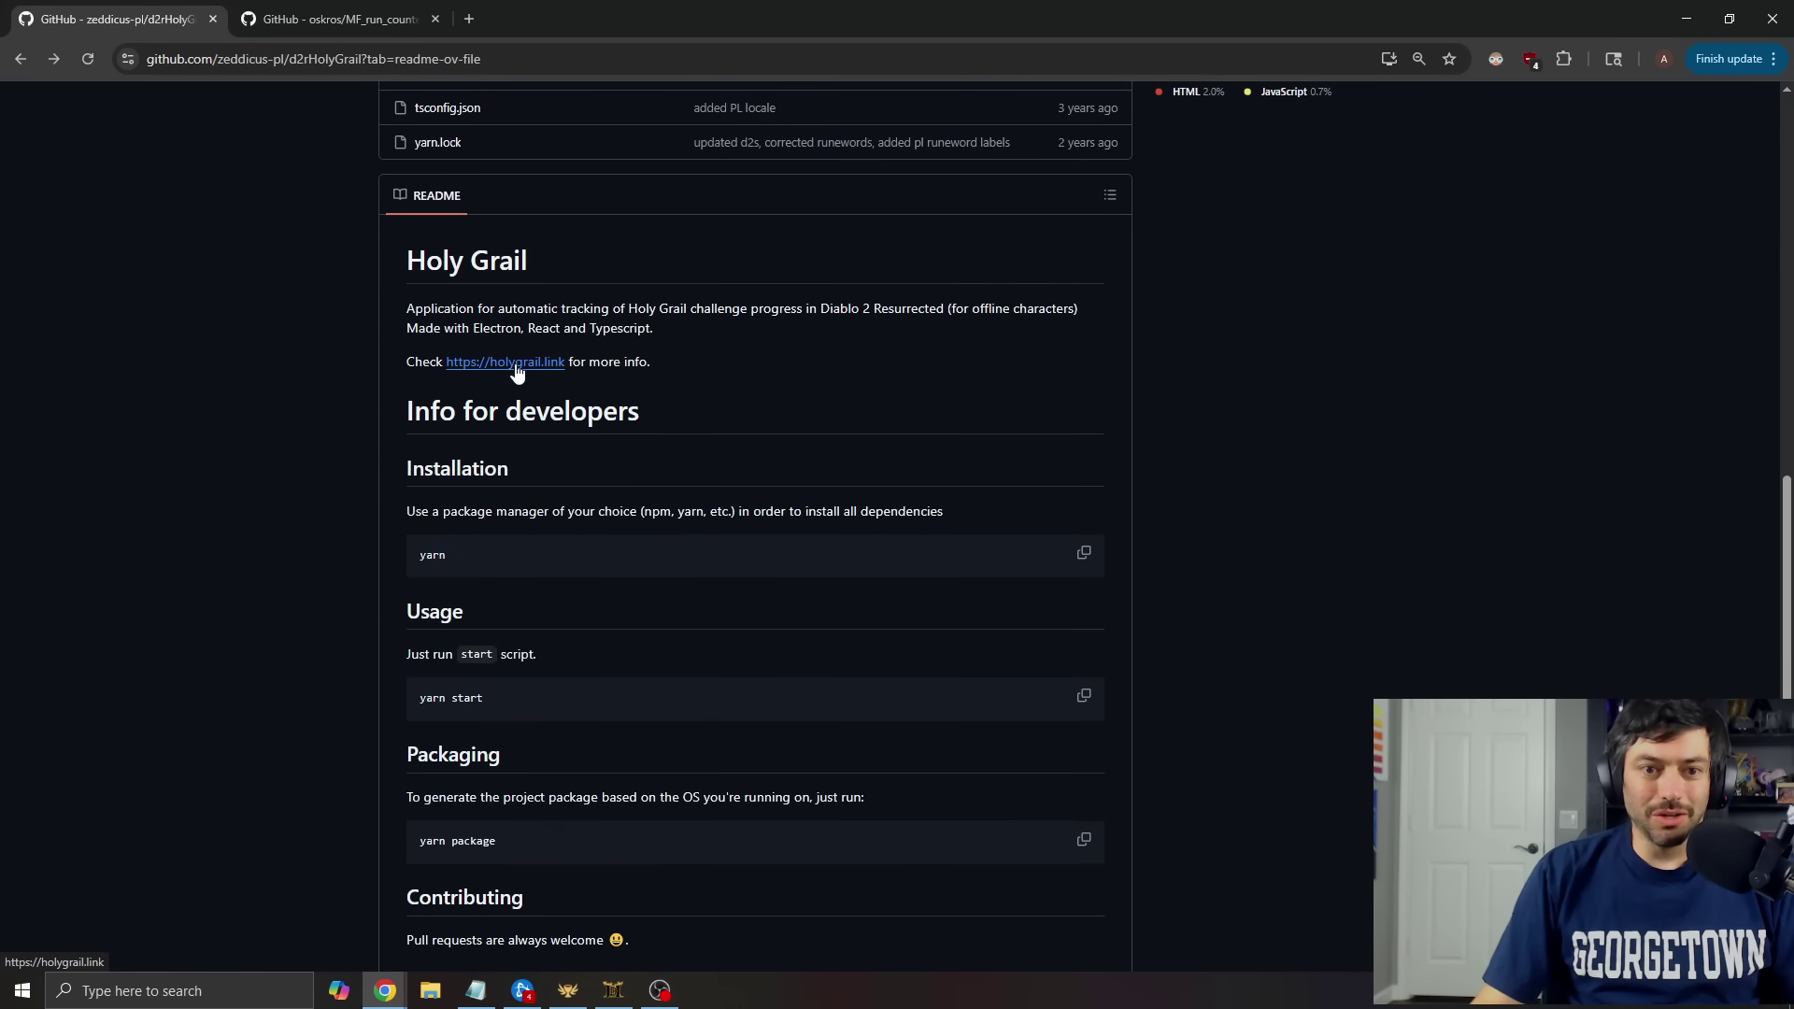
{"action": "left_click", "coordinate": [514, 364]}
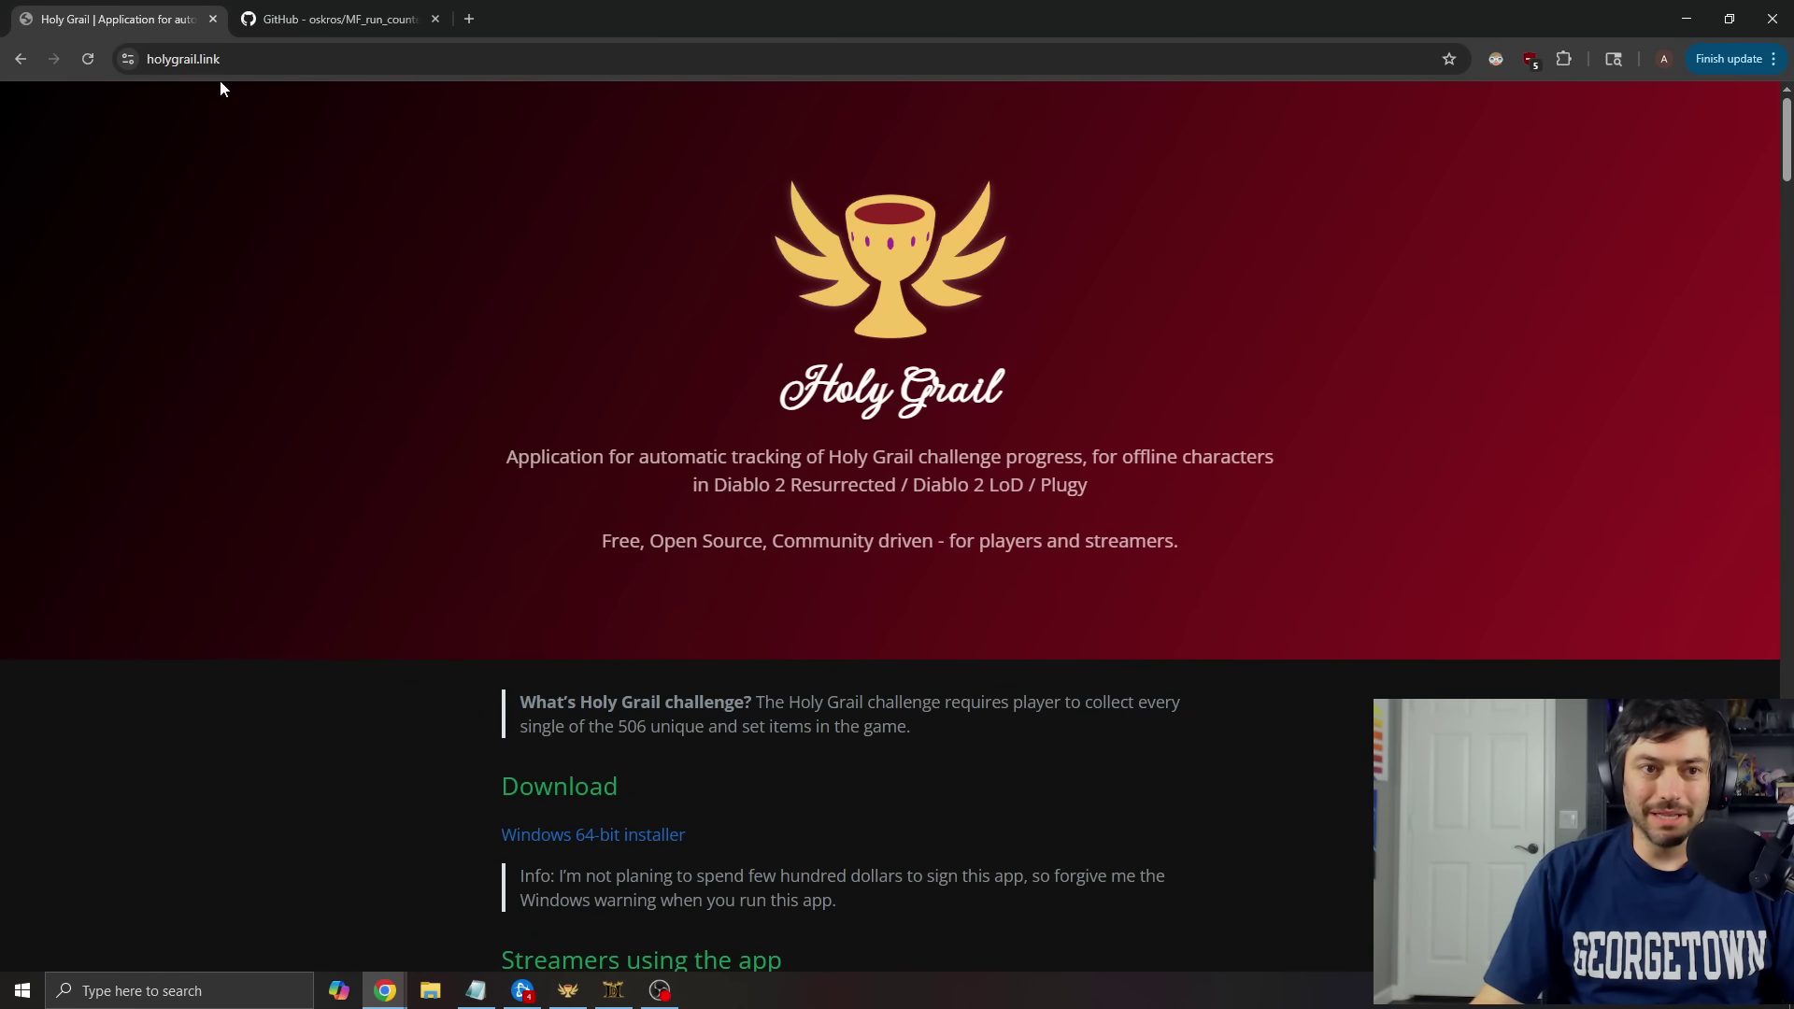
Examine the Holy Grail site's installer link, streamer clip and changelog down to the Screenshots section
{"action": "scroll", "coordinate": [478, 381], "scroll_direction": "down", "scroll_amount": 5}
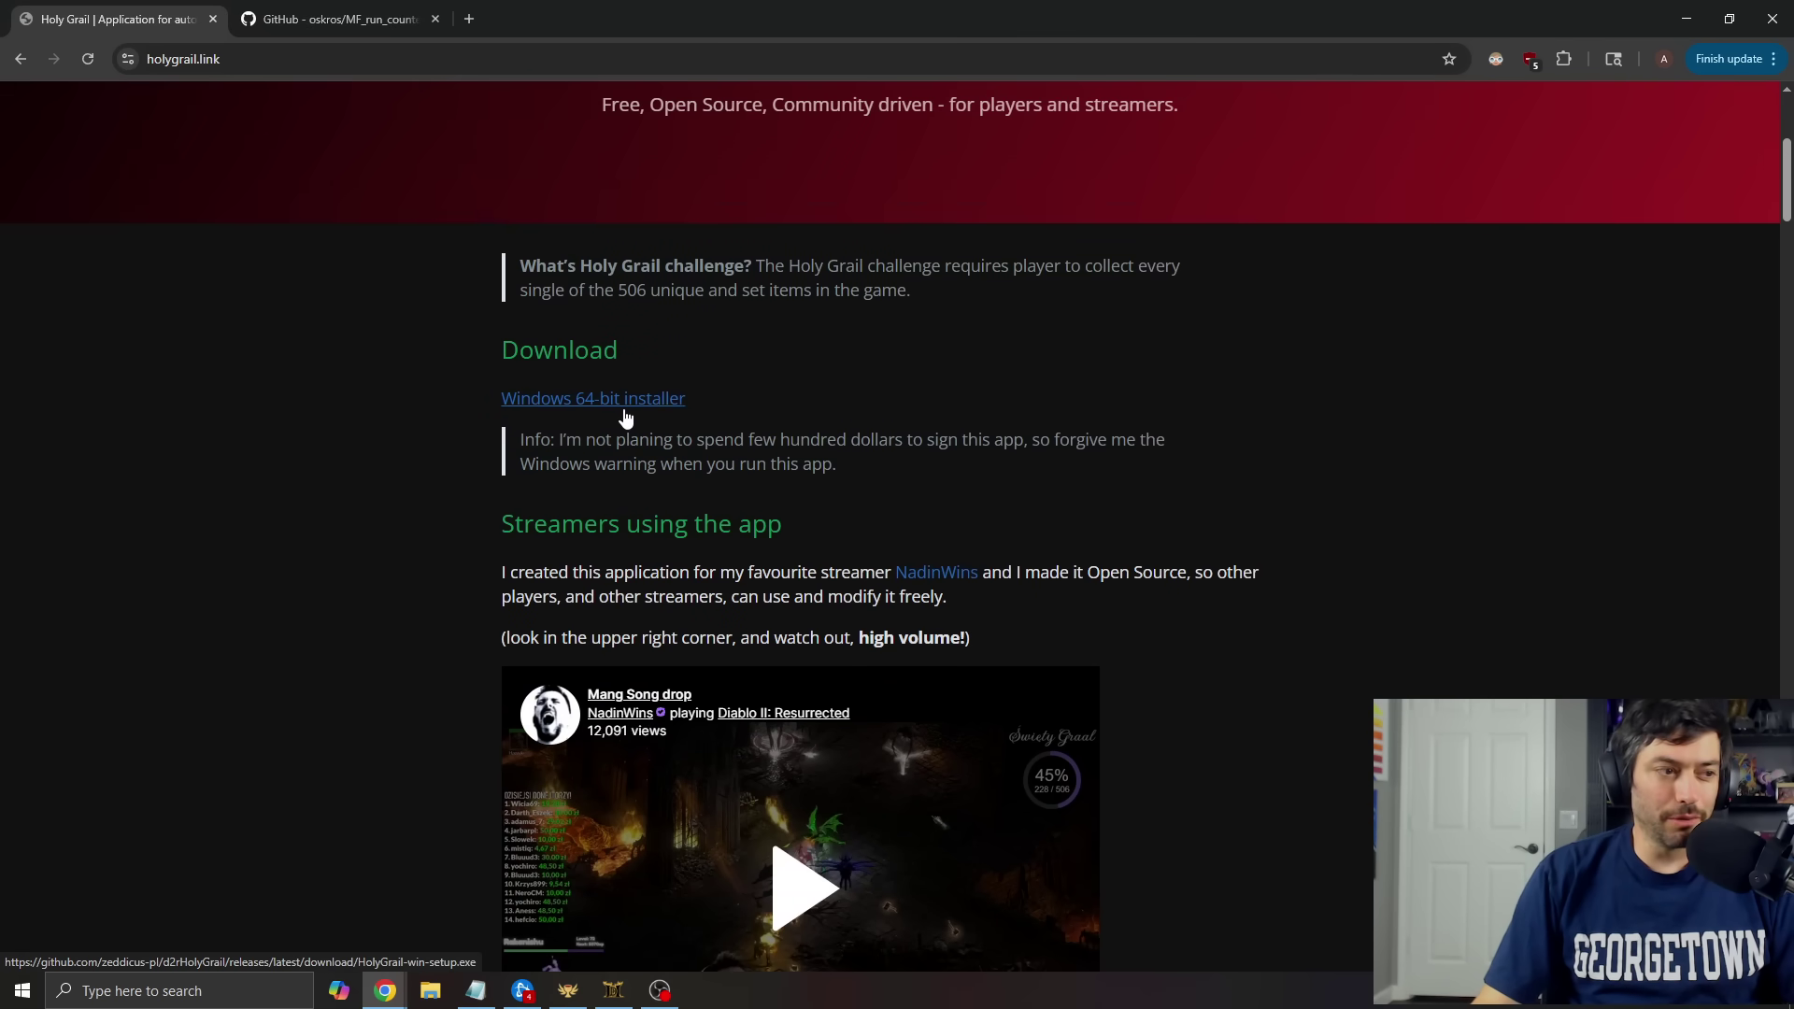
{"action": "scroll", "coordinate": [1347, 468], "scroll_direction": "down", "scroll_amount": 2}
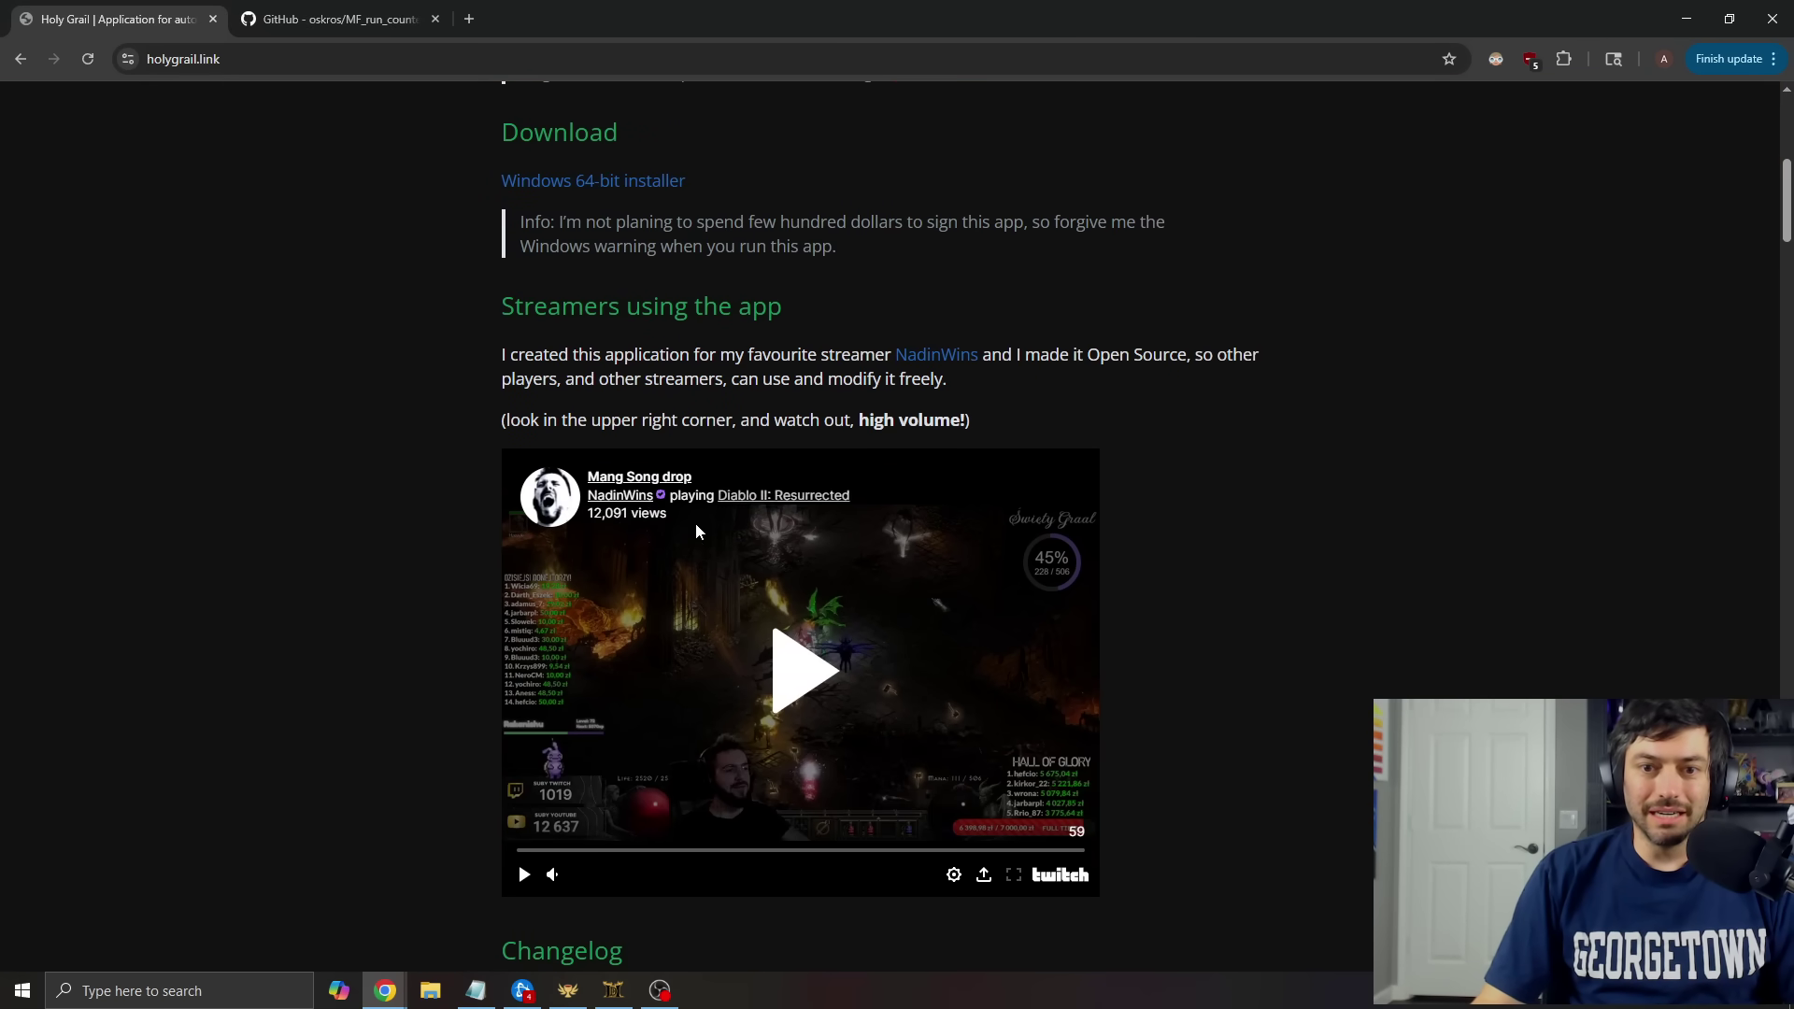
{"action": "scroll", "coordinate": [698, 556], "scroll_direction": "down", "scroll_amount": 2}
{"action": "left_click_drag", "start_coordinate": [754, 137], "coordinate": [841, 137]}
{"action": "left_click", "coordinate": [841, 137]}
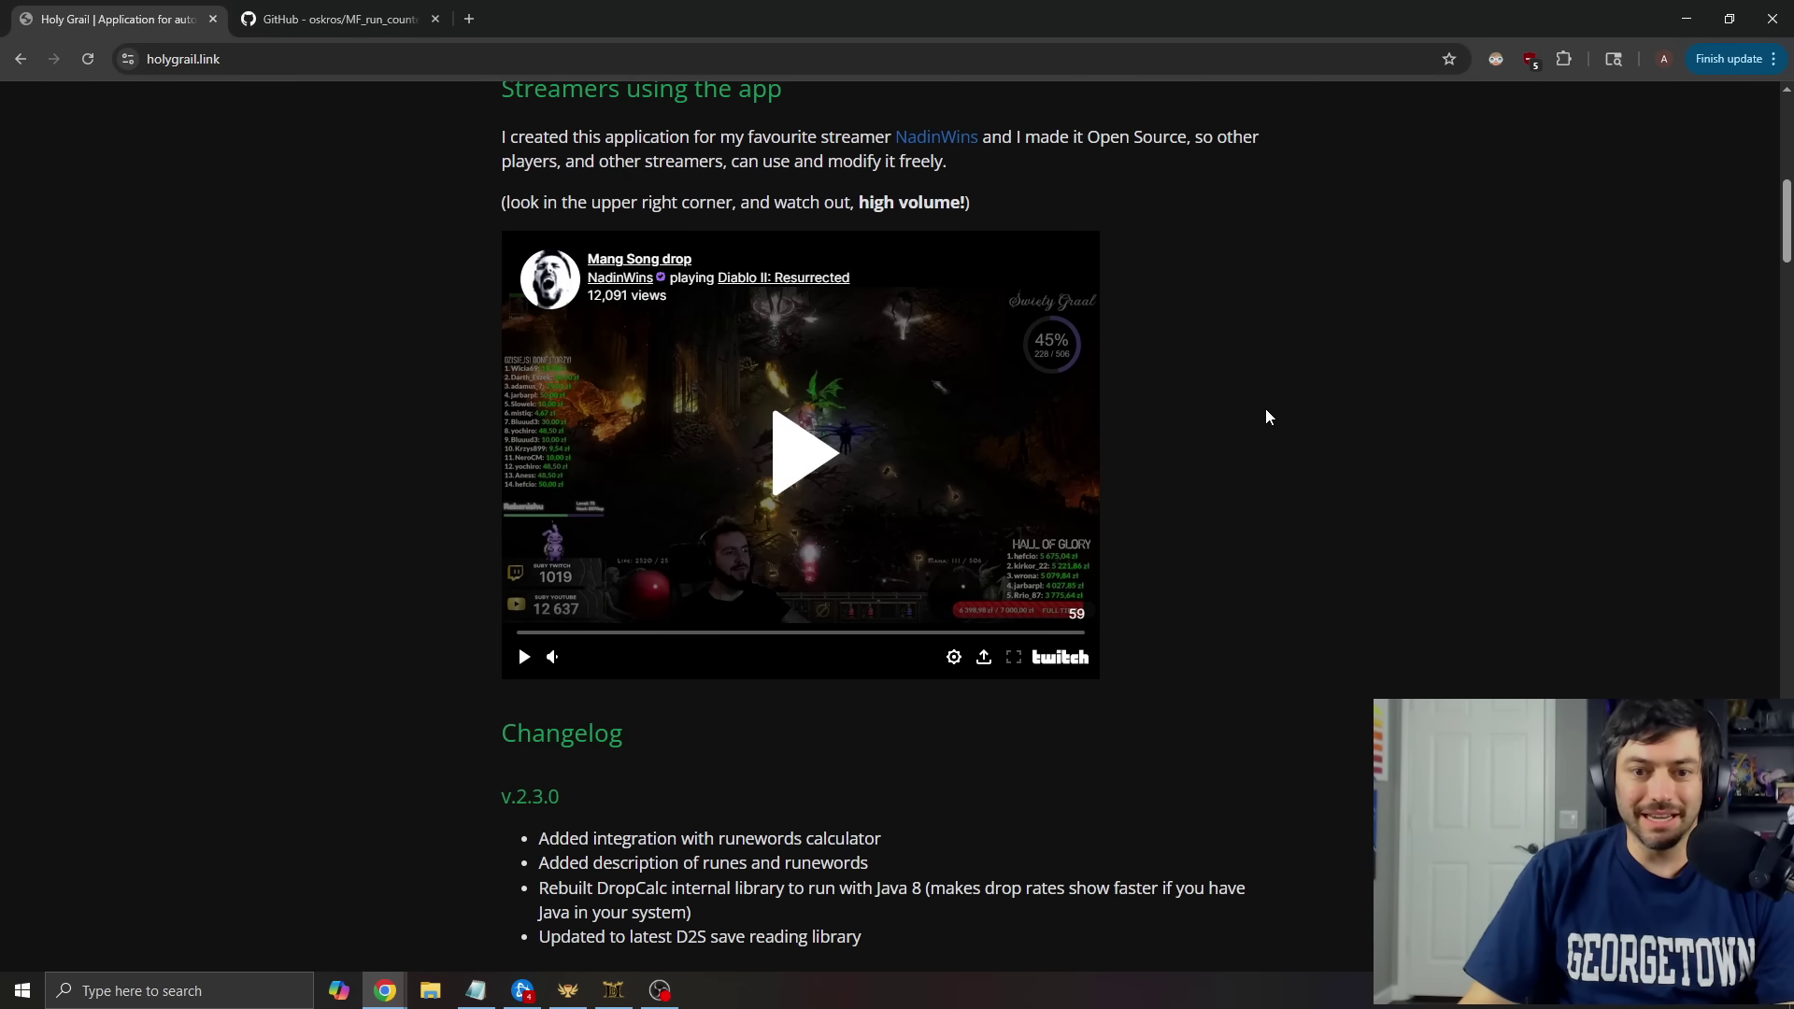
{"action": "scroll", "coordinate": [1353, 585], "scroll_direction": "down", "scroll_amount": 2}
{"action": "scroll", "coordinate": [1358, 528], "scroll_direction": "up", "scroll_amount": 2}
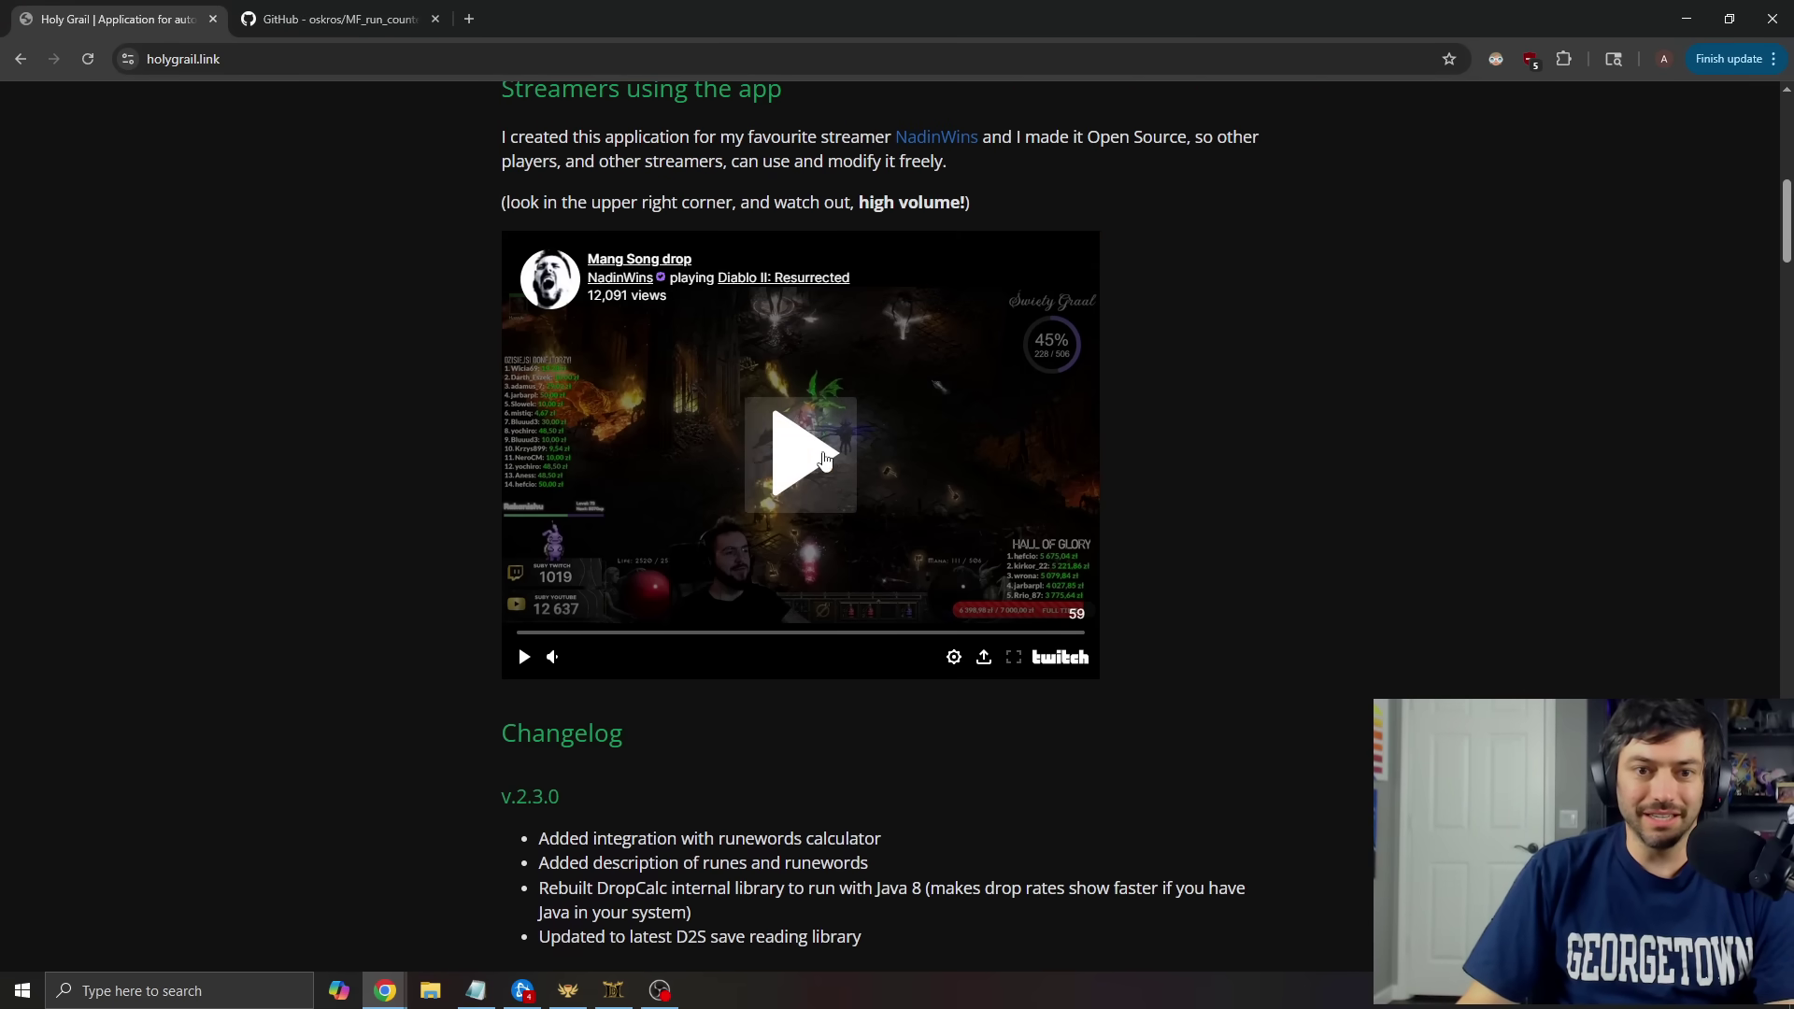
{"action": "scroll", "coordinate": [1358, 529], "scroll_direction": "down", "scroll_amount": 4}
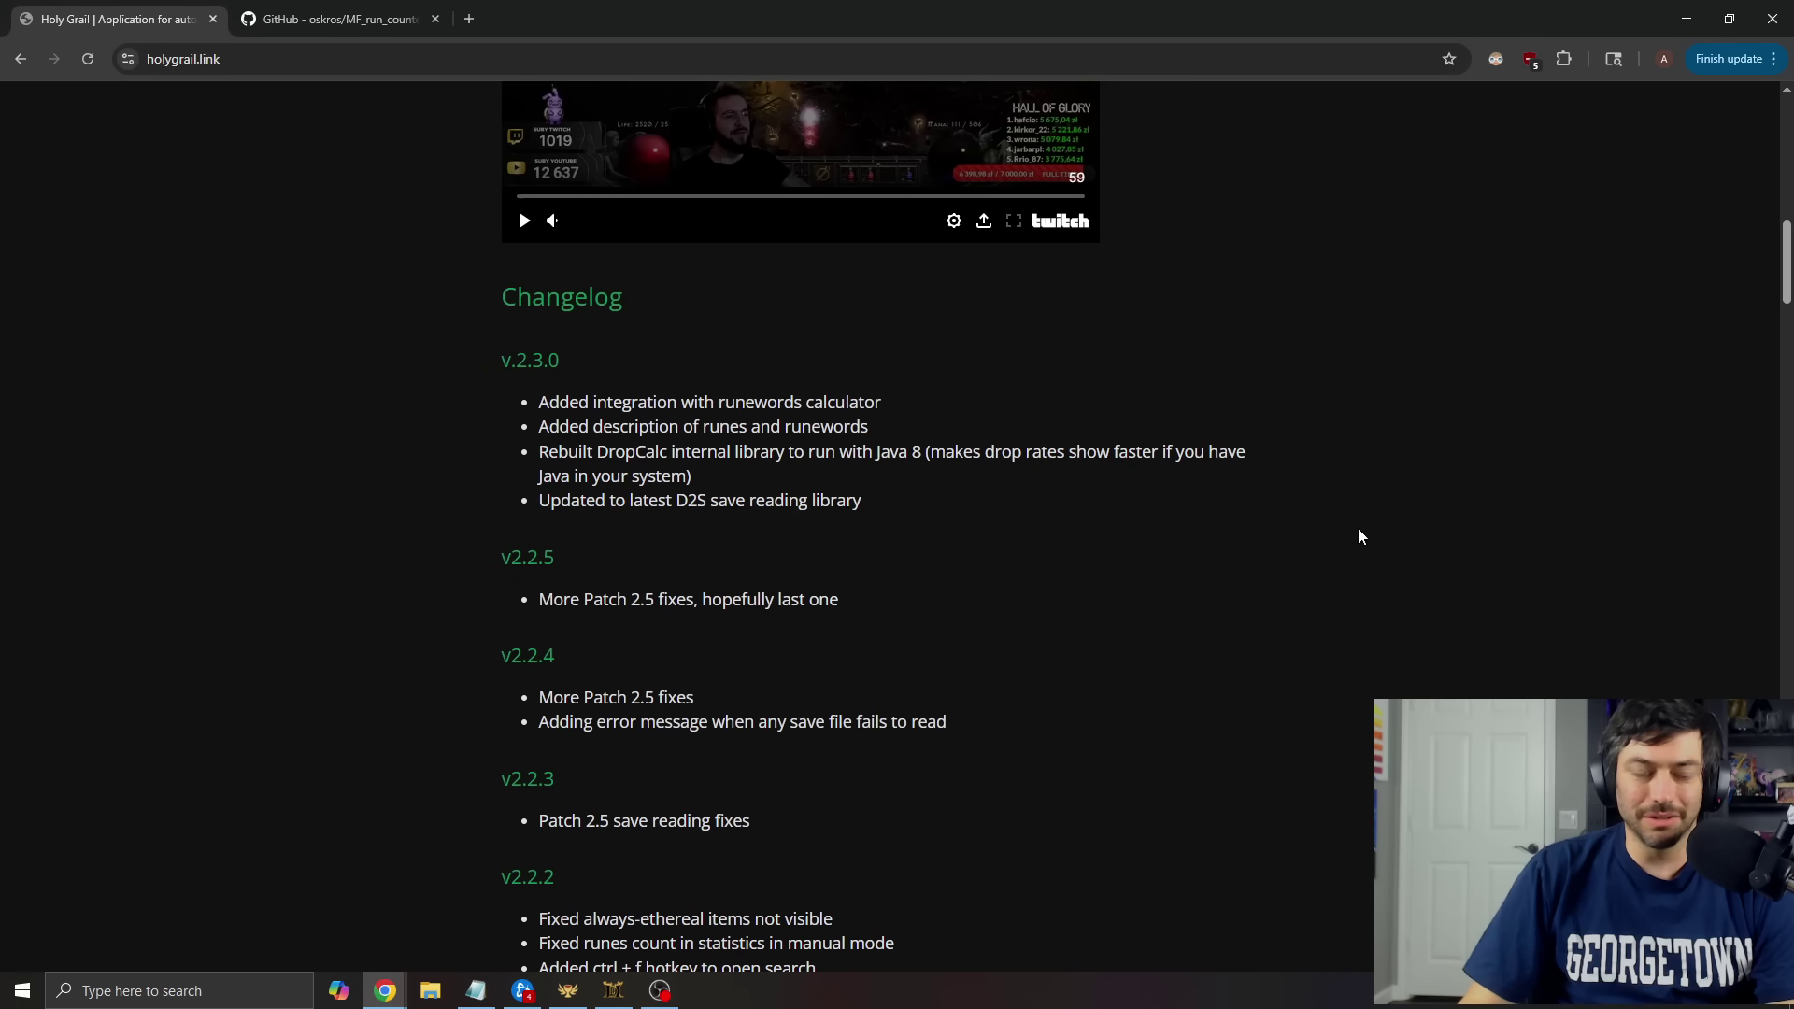
{"action": "scroll", "coordinate": [1198, 512], "scroll_direction": "down", "scroll_amount": 2}
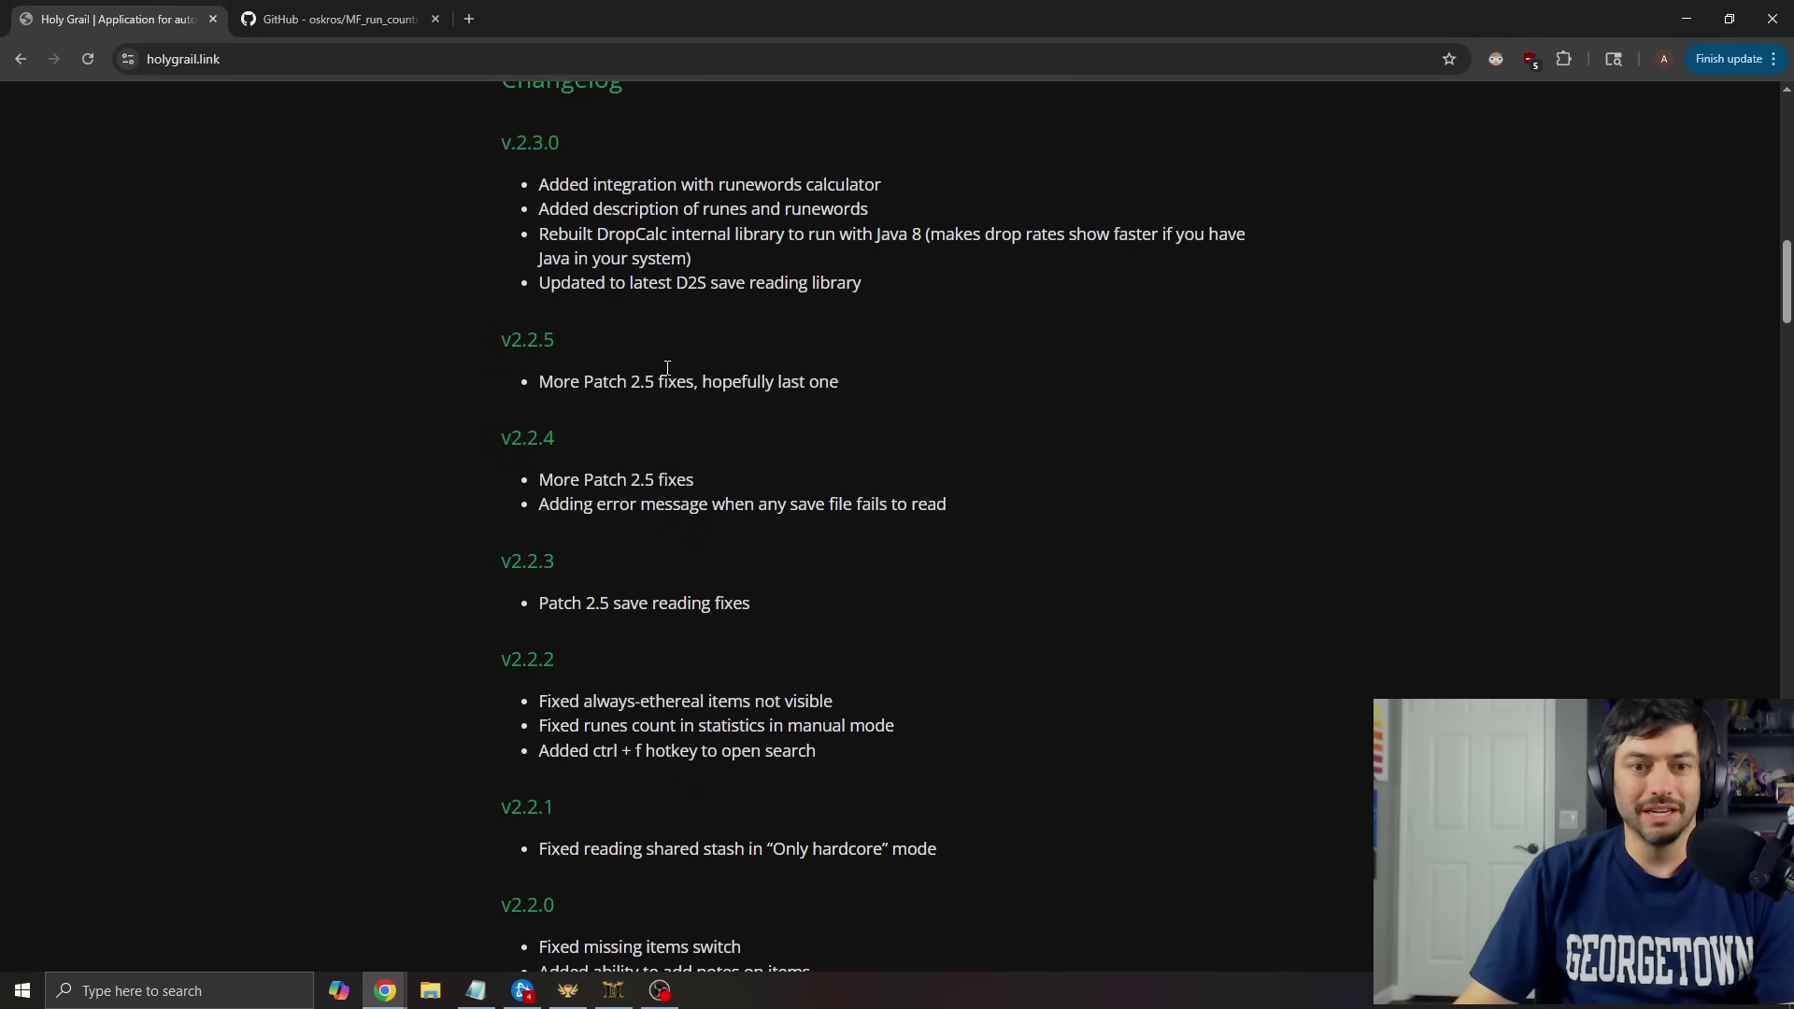
{"action": "scroll", "coordinate": [674, 363], "scroll_direction": "down", "scroll_amount": 12}
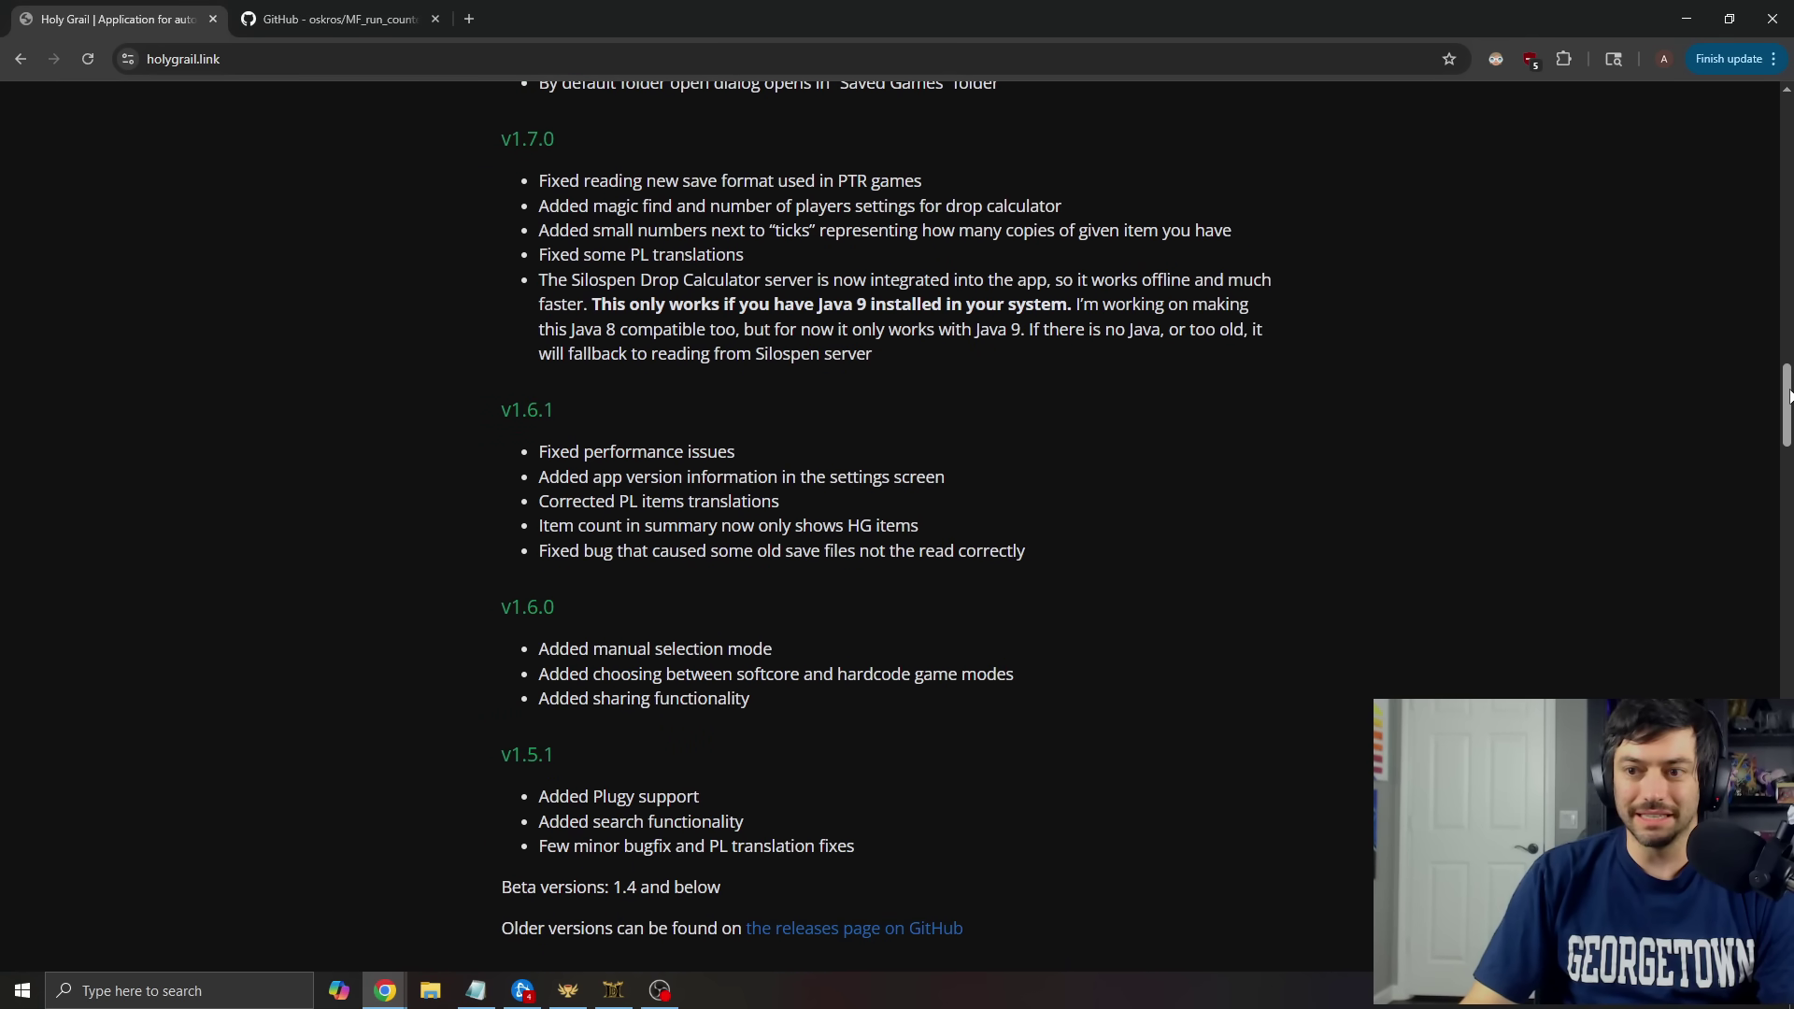
{"action": "left_click_drag", "start_coordinate": [1788, 395], "coordinate": [1741, 411]}
Switch to the Diablo 2 Holy Grail app, review its settings including the saved games folder, and close the settings
{"action": "left_click", "coordinate": [568, 990]}
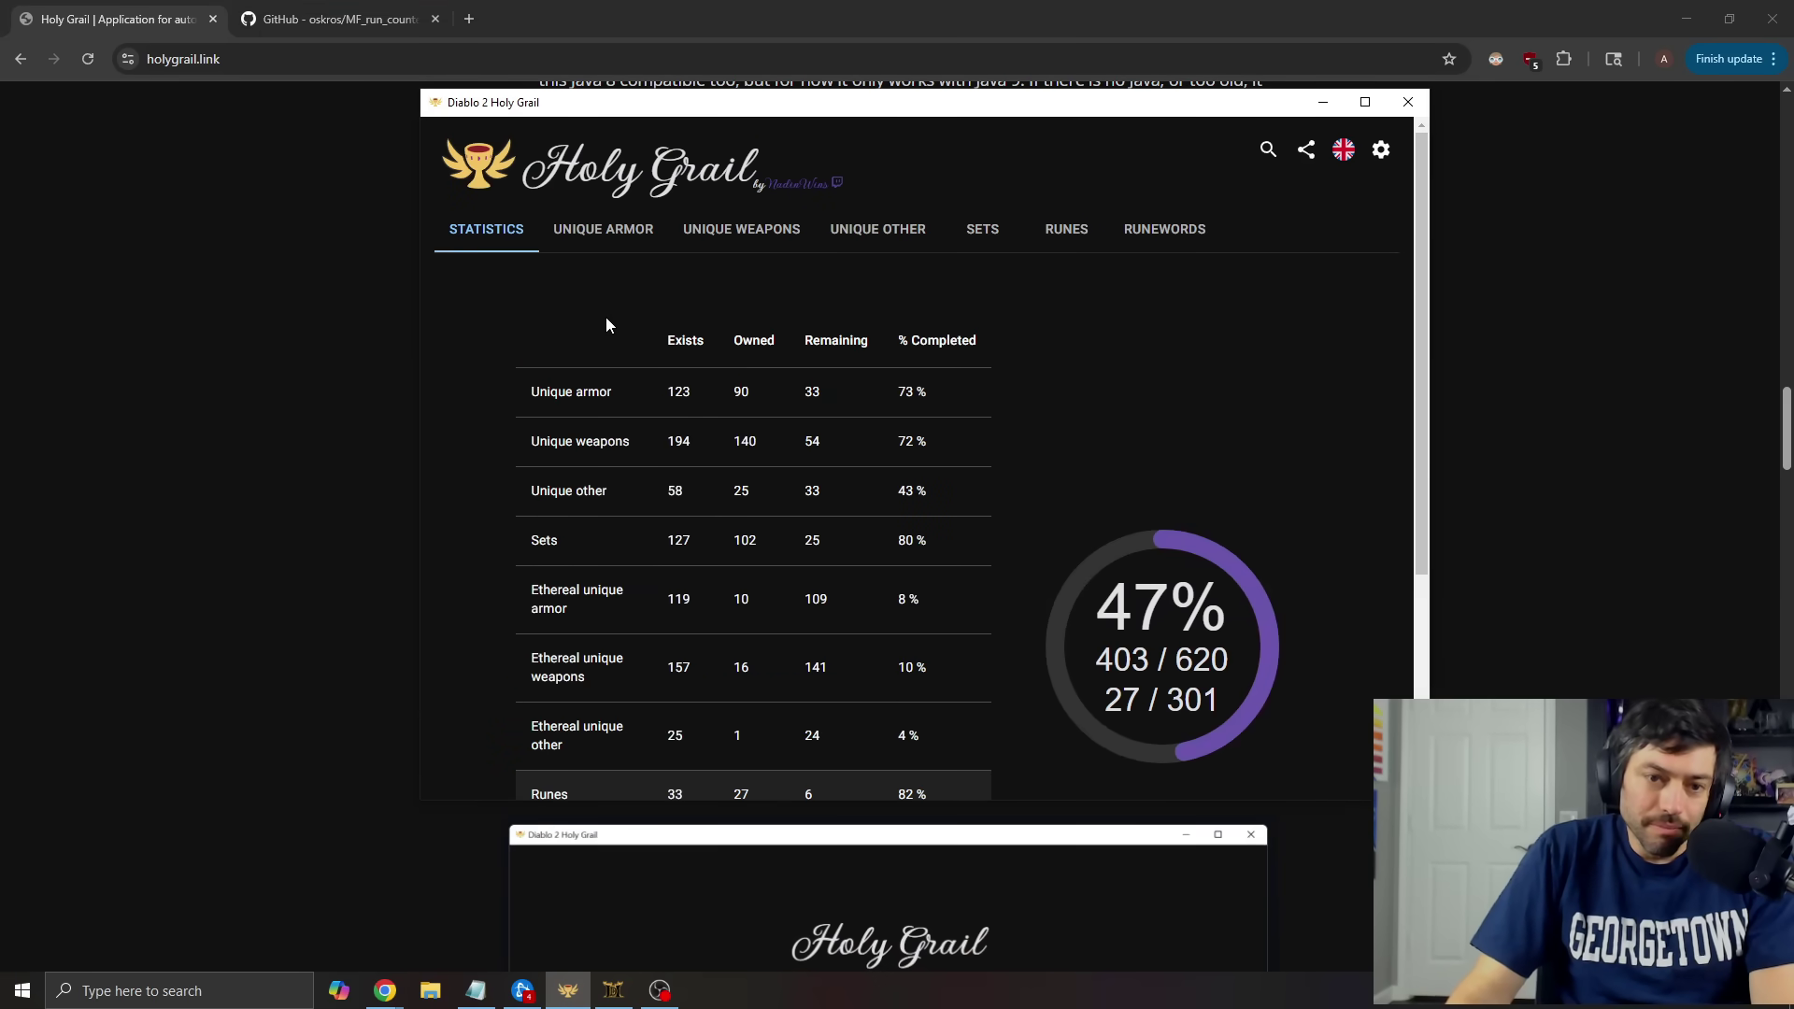
{"action": "left_click", "coordinate": [1381, 150]}
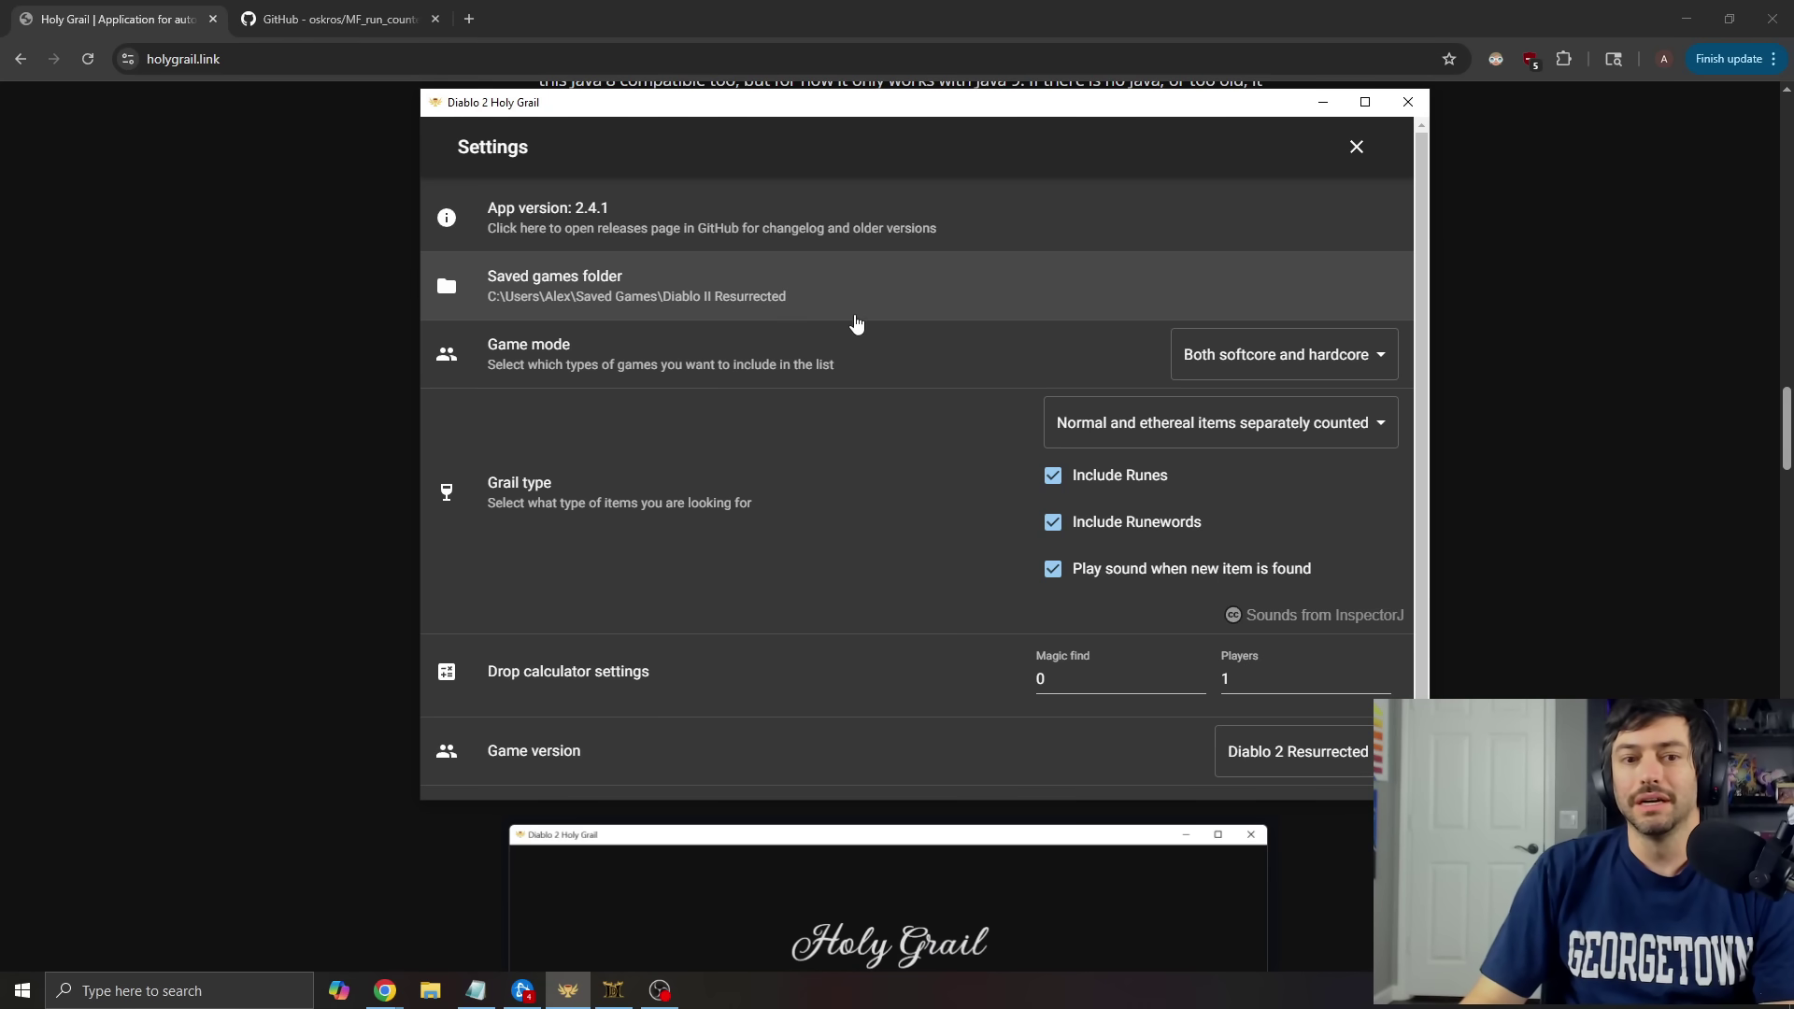
{"action": "scroll", "coordinate": [858, 333], "scroll_direction": "down", "scroll_amount": 1}
{"action": "scroll", "coordinate": [793, 485], "scroll_direction": "up", "scroll_amount": 2}
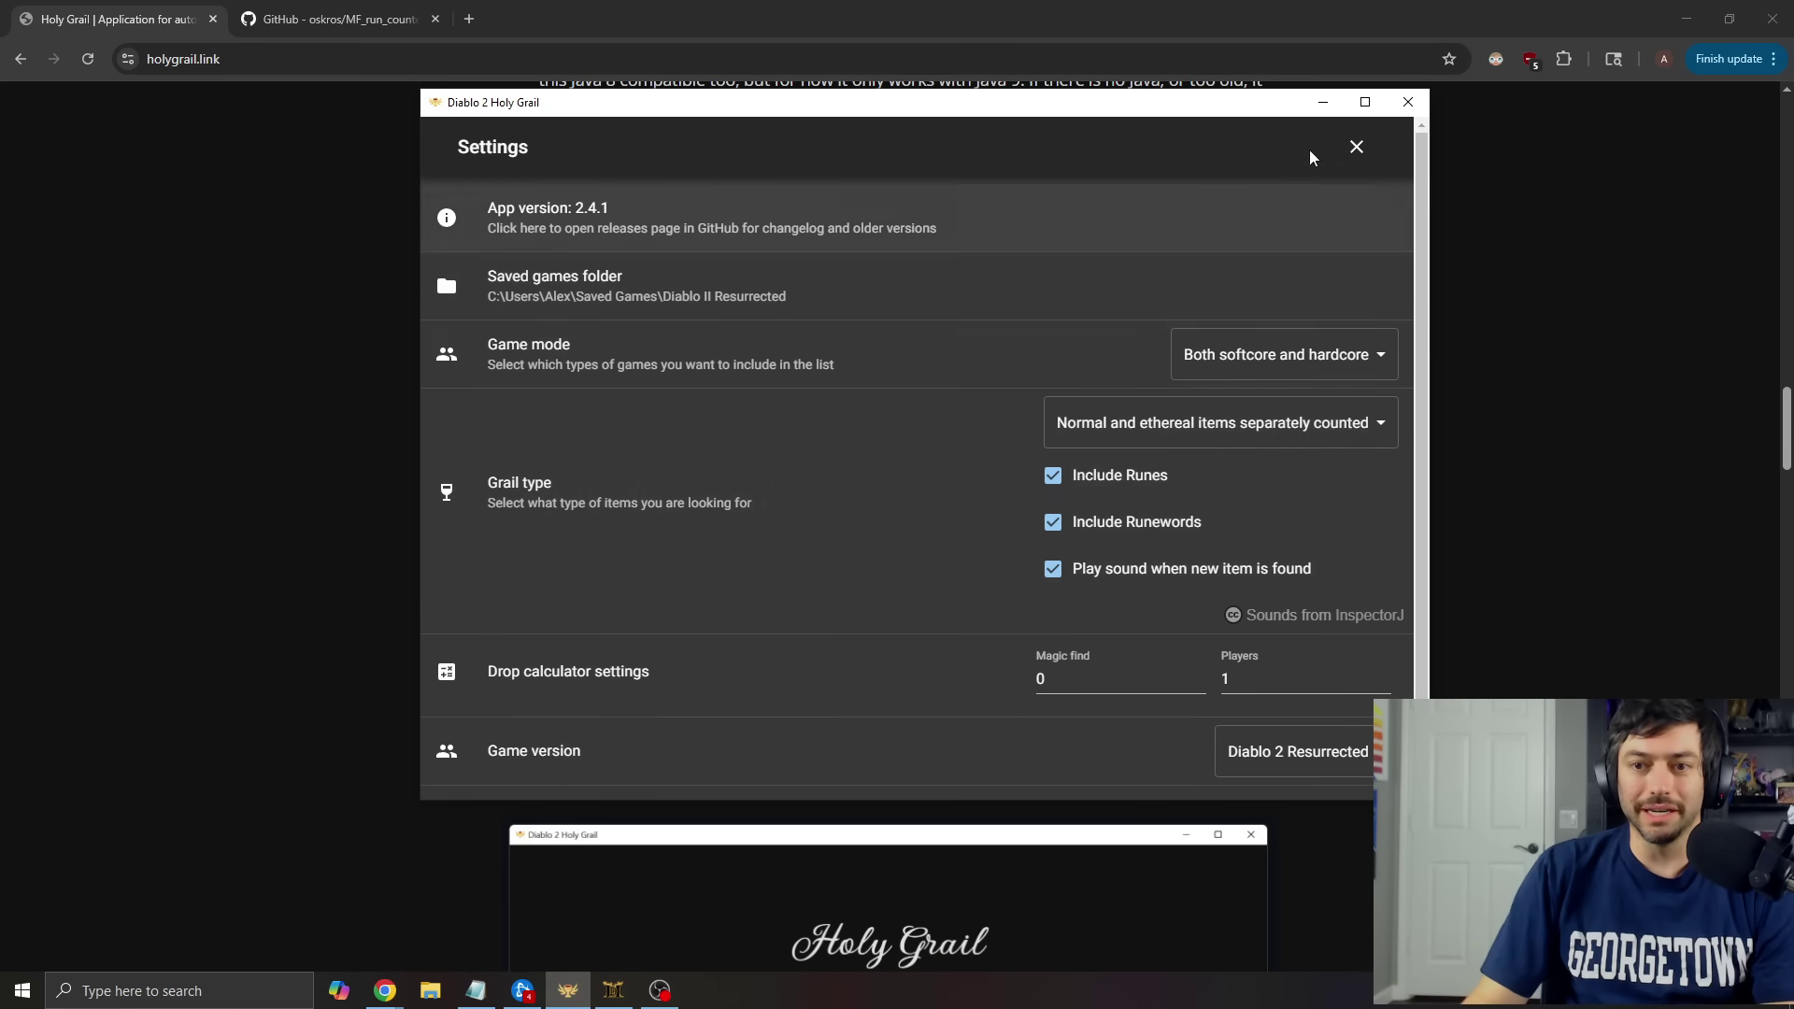
{"action": "left_click", "coordinate": [1356, 150]}
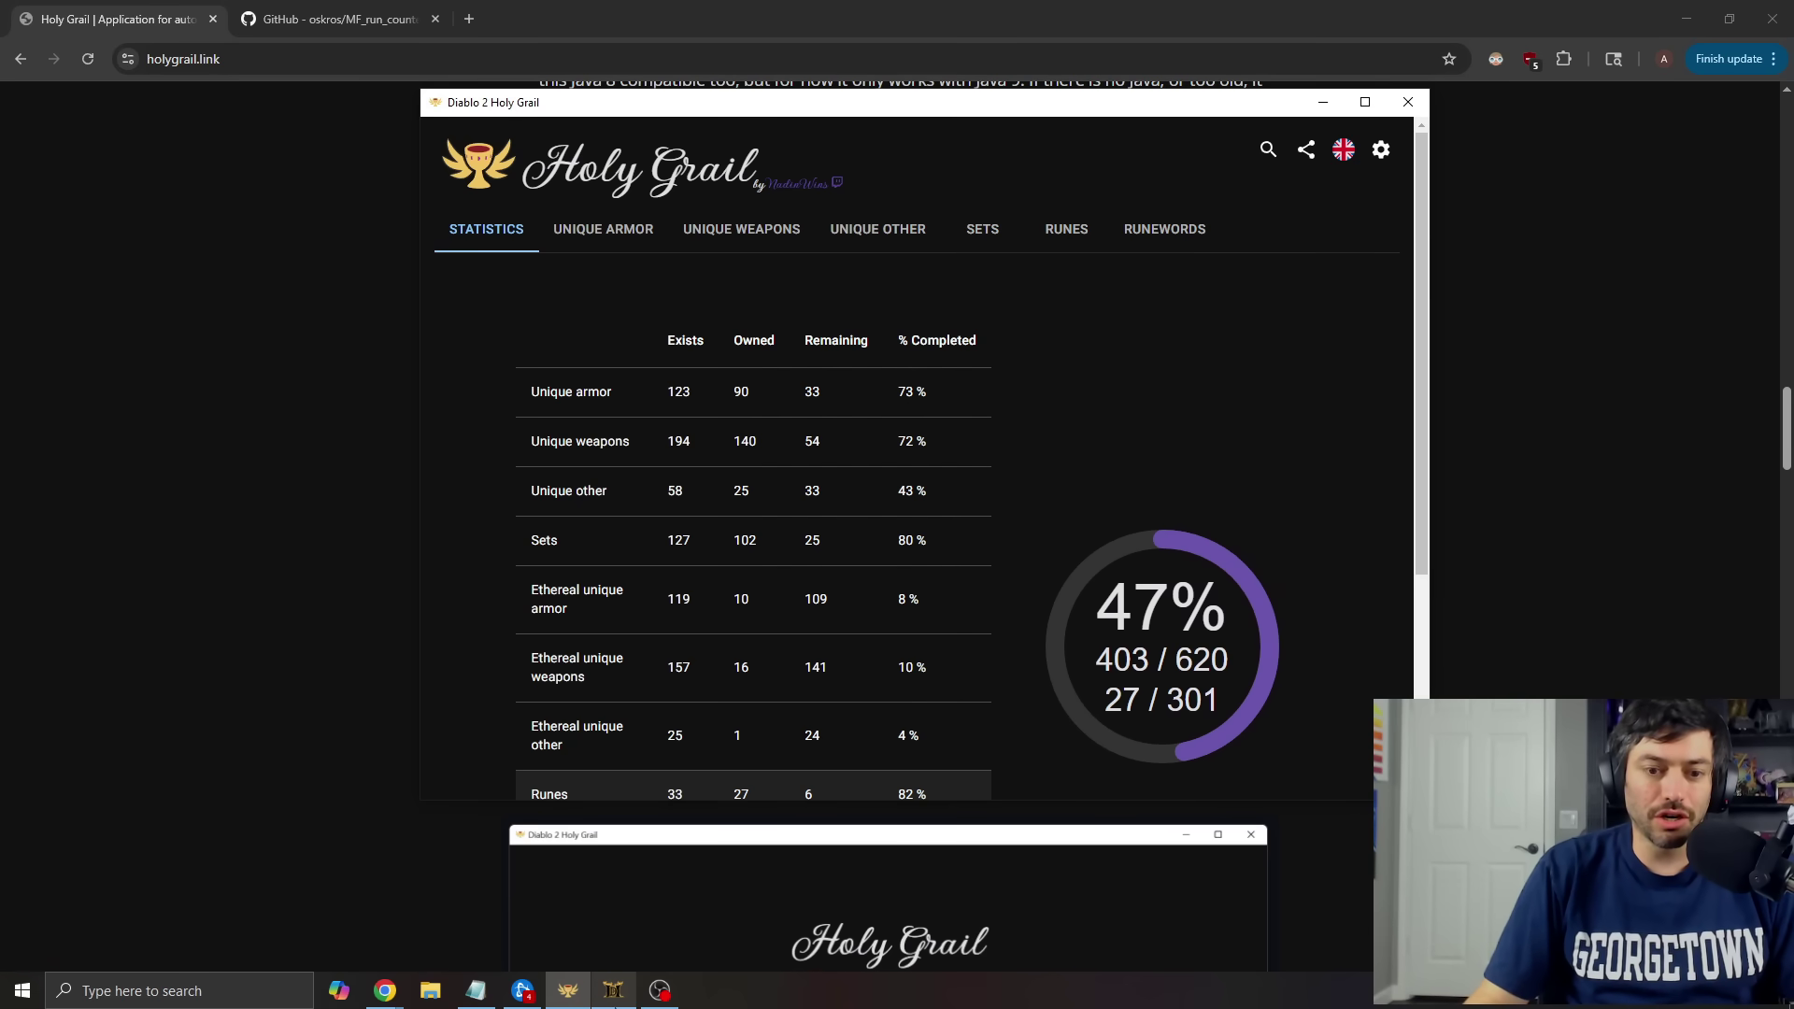
{"action": "mouse_move", "coordinate": [619, 1003]}
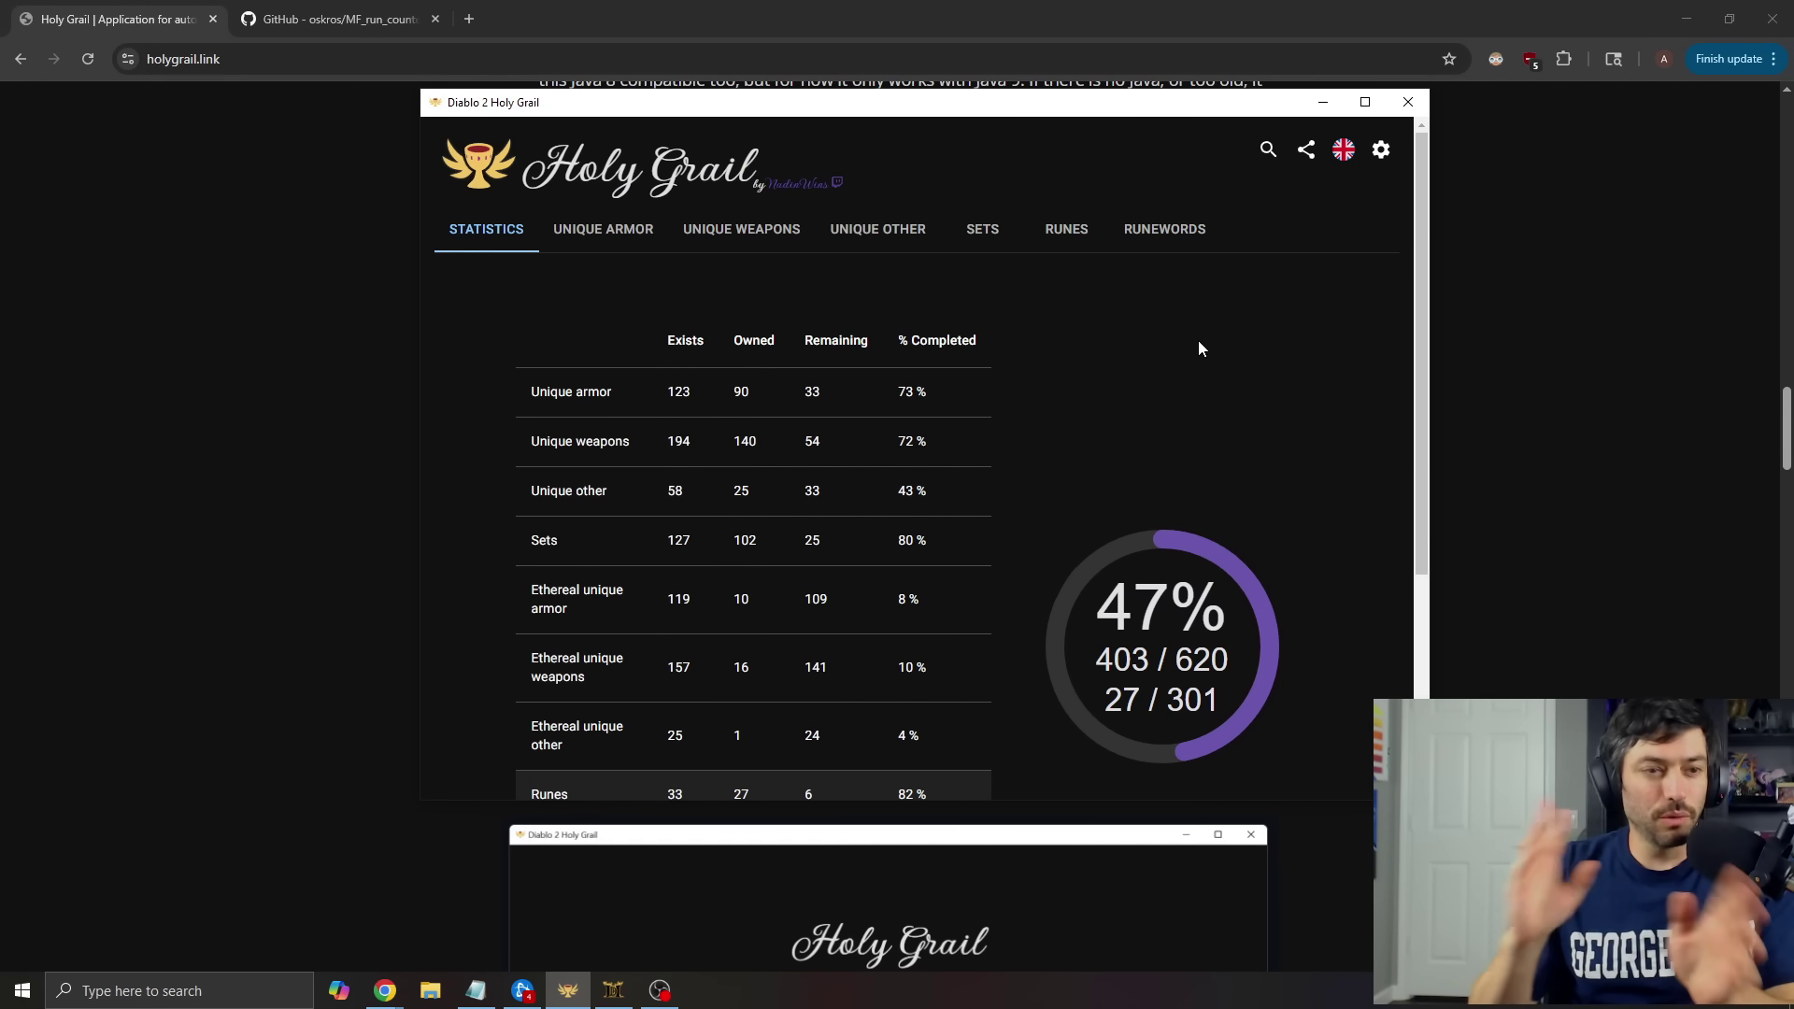
Switch to the d2-holy-grail.herokuapp.com tracker in the browser, clear the "cold" search, and show the grail statistics
{"action": "key", "text": "alt+Tab"}
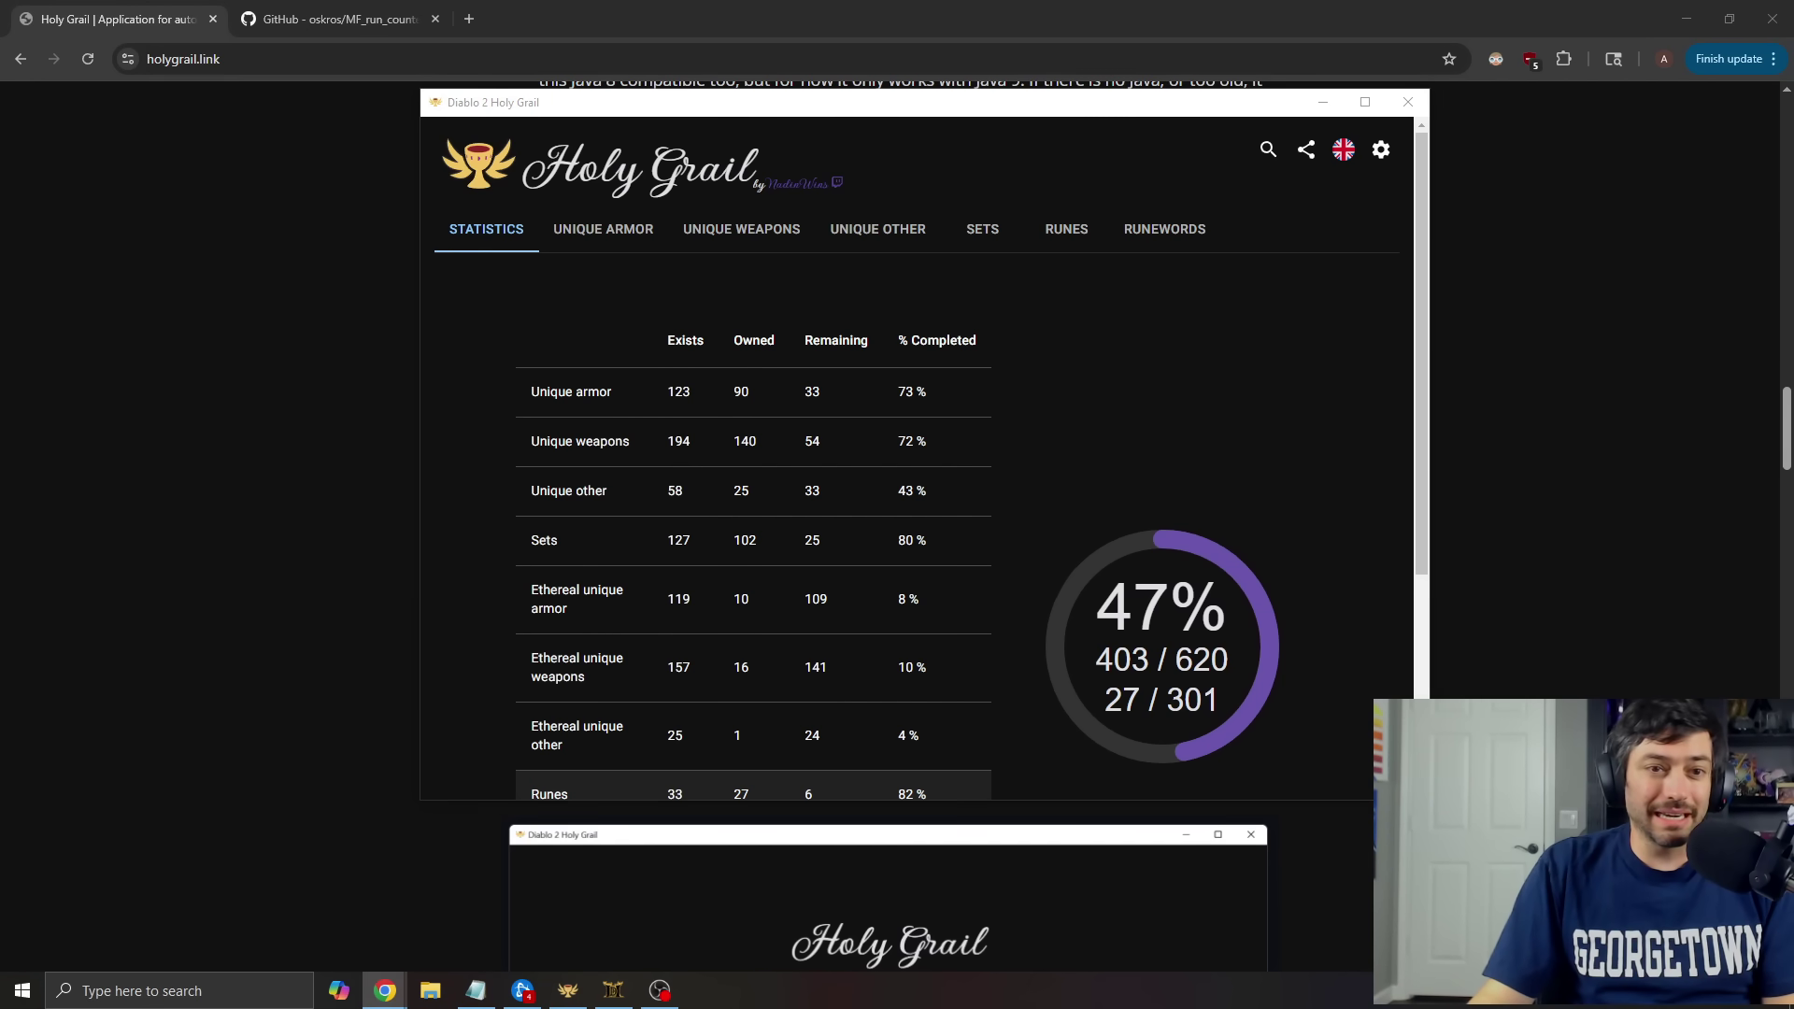
{"action": "left_click", "coordinate": [1661, 282]}
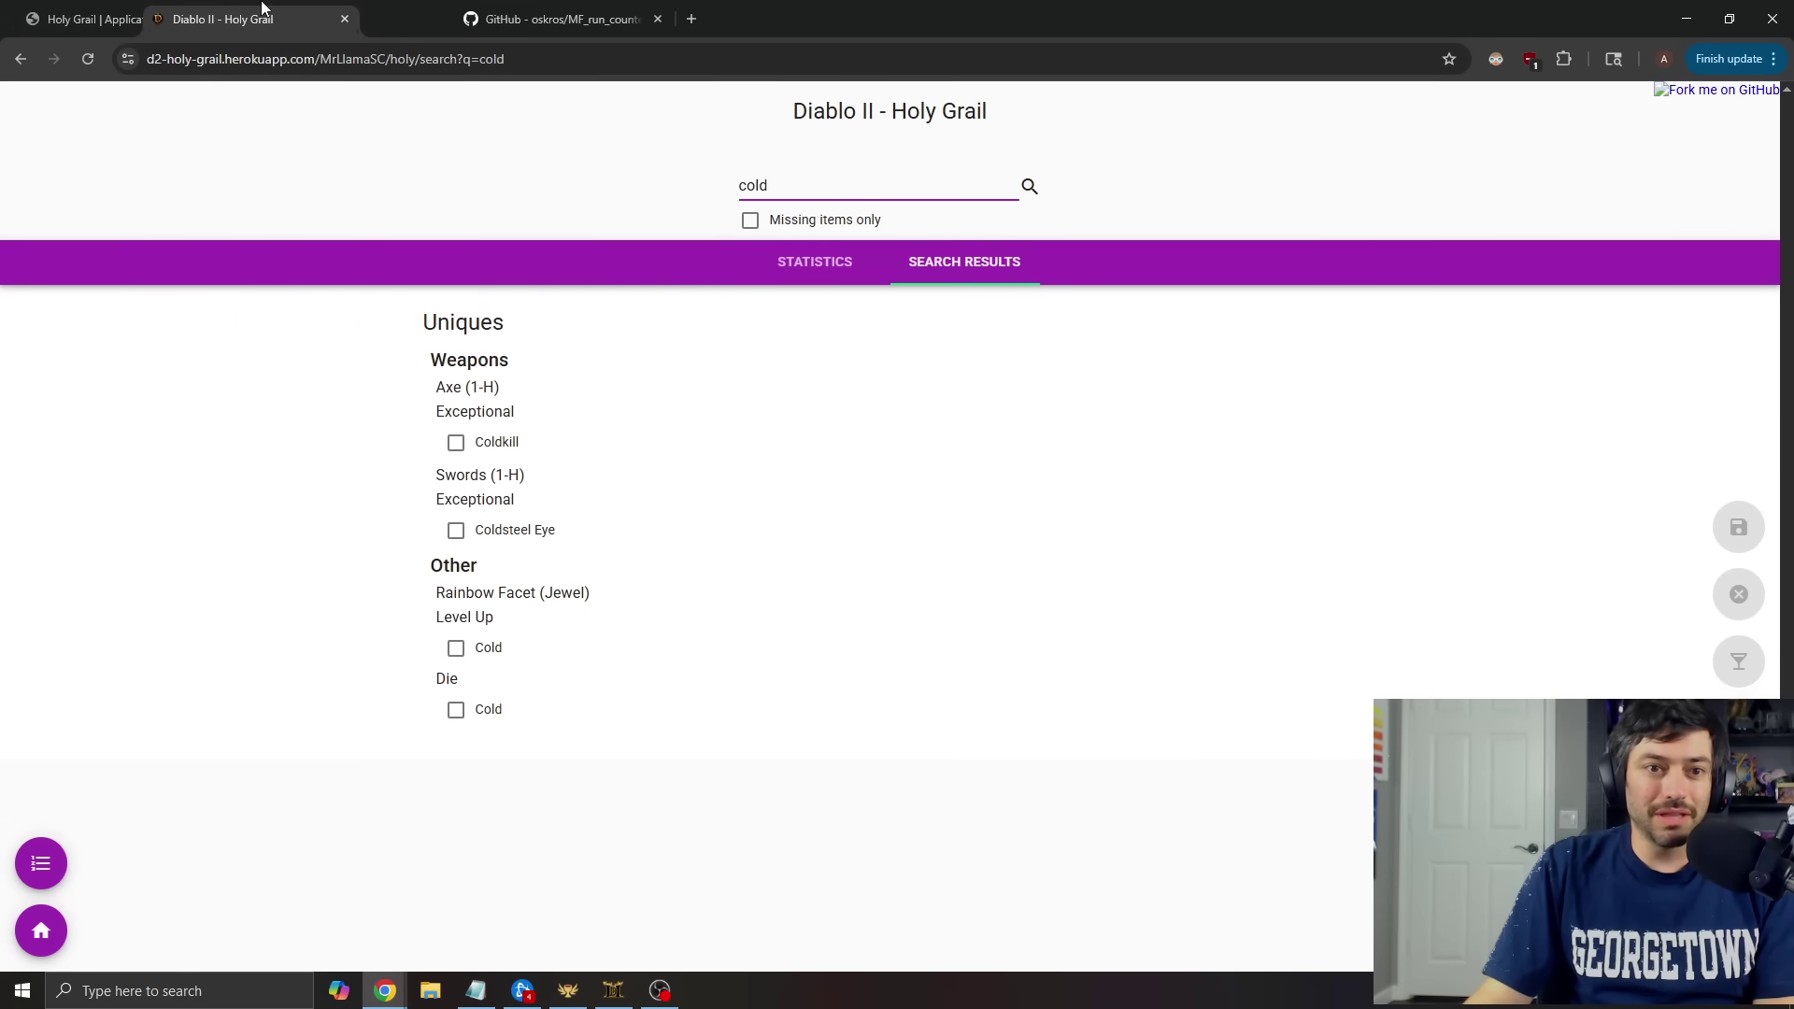
{"action": "left_click_drag", "start_coordinate": [789, 185], "coordinate": [621, 212]}
{"action": "key", "text": "BackSpace"}
{"action": "left_click", "coordinate": [799, 262]}
{"action": "left_click", "coordinate": [558, 259]}
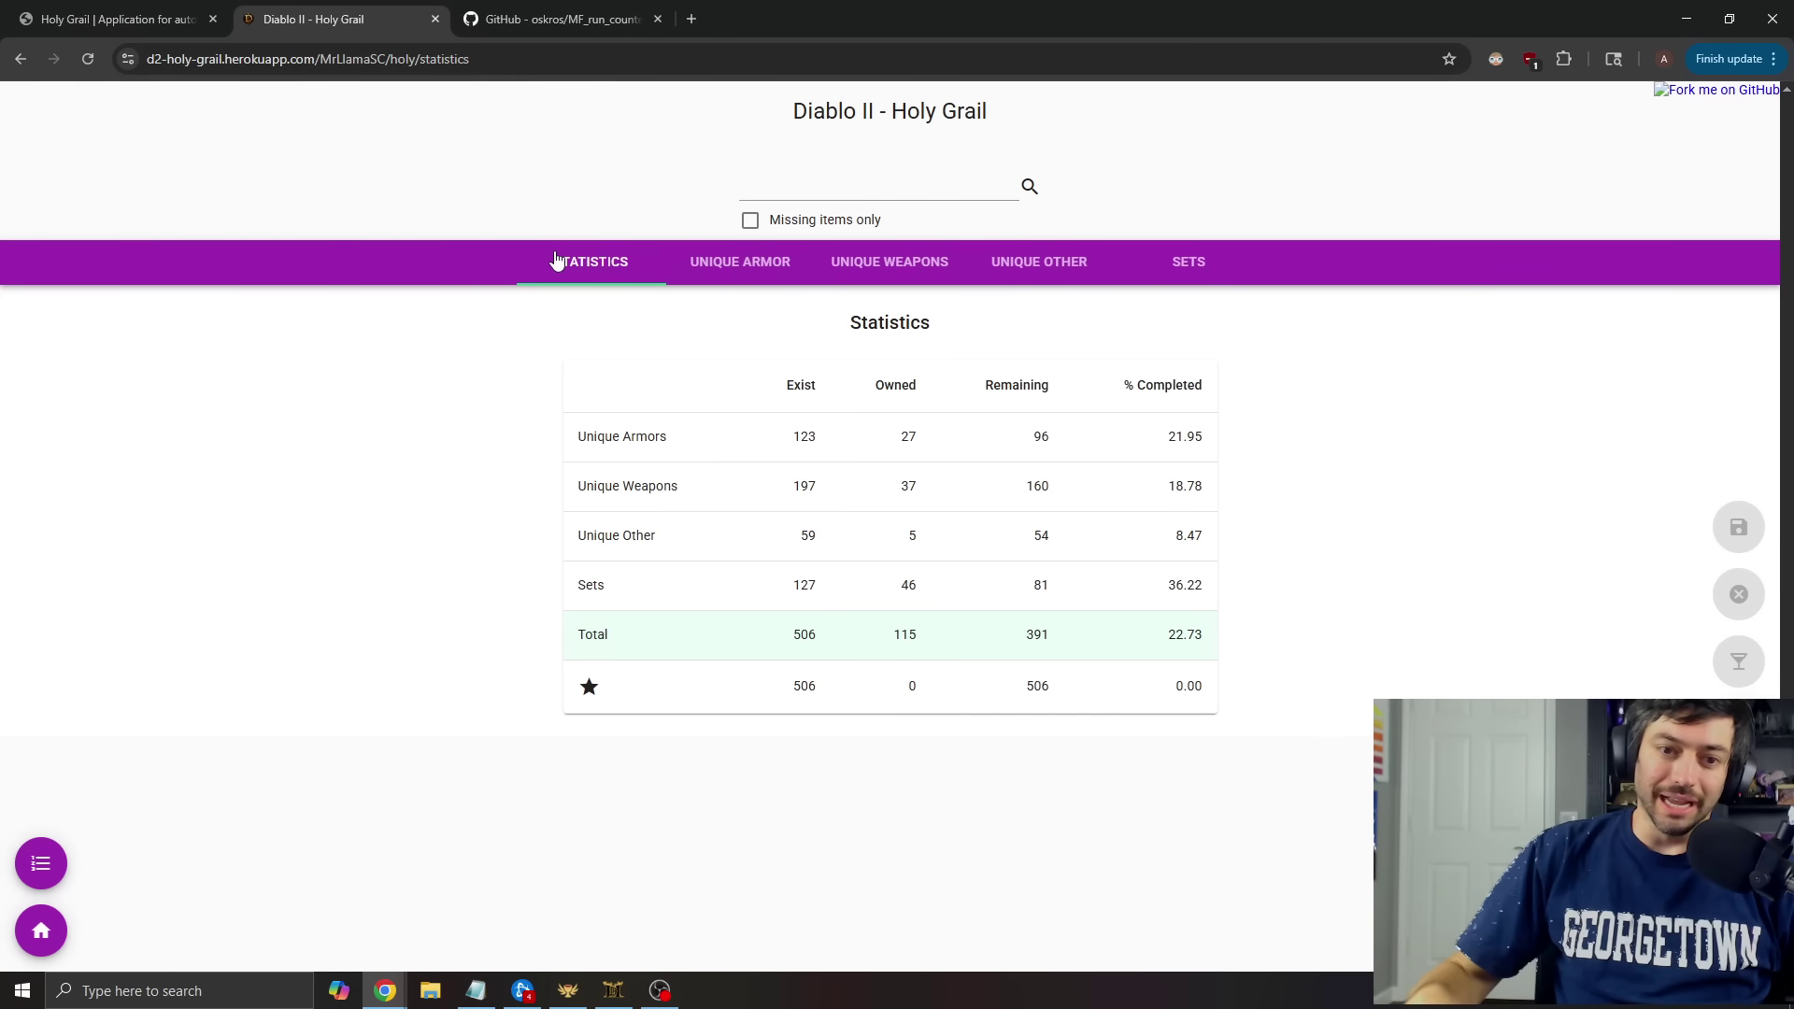
Highlight the Exist counts for unique armors, weapons, other items and sets in the statistics table
{"action": "double_click", "coordinate": [804, 436]}
{"action": "double_click", "coordinate": [803, 485]}
{"action": "left_click", "coordinate": [813, 531]}
{"action": "double_click", "coordinate": [809, 535]}
{"action": "left_click", "coordinate": [784, 589]}
{"action": "double_click", "coordinate": [908, 584]}
{"action": "left_click", "coordinate": [972, 598]}
Mark Greyform and Darkglow as found in the normal chest list under Unique Armor and save the grail
{"action": "left_click", "coordinate": [748, 266]}
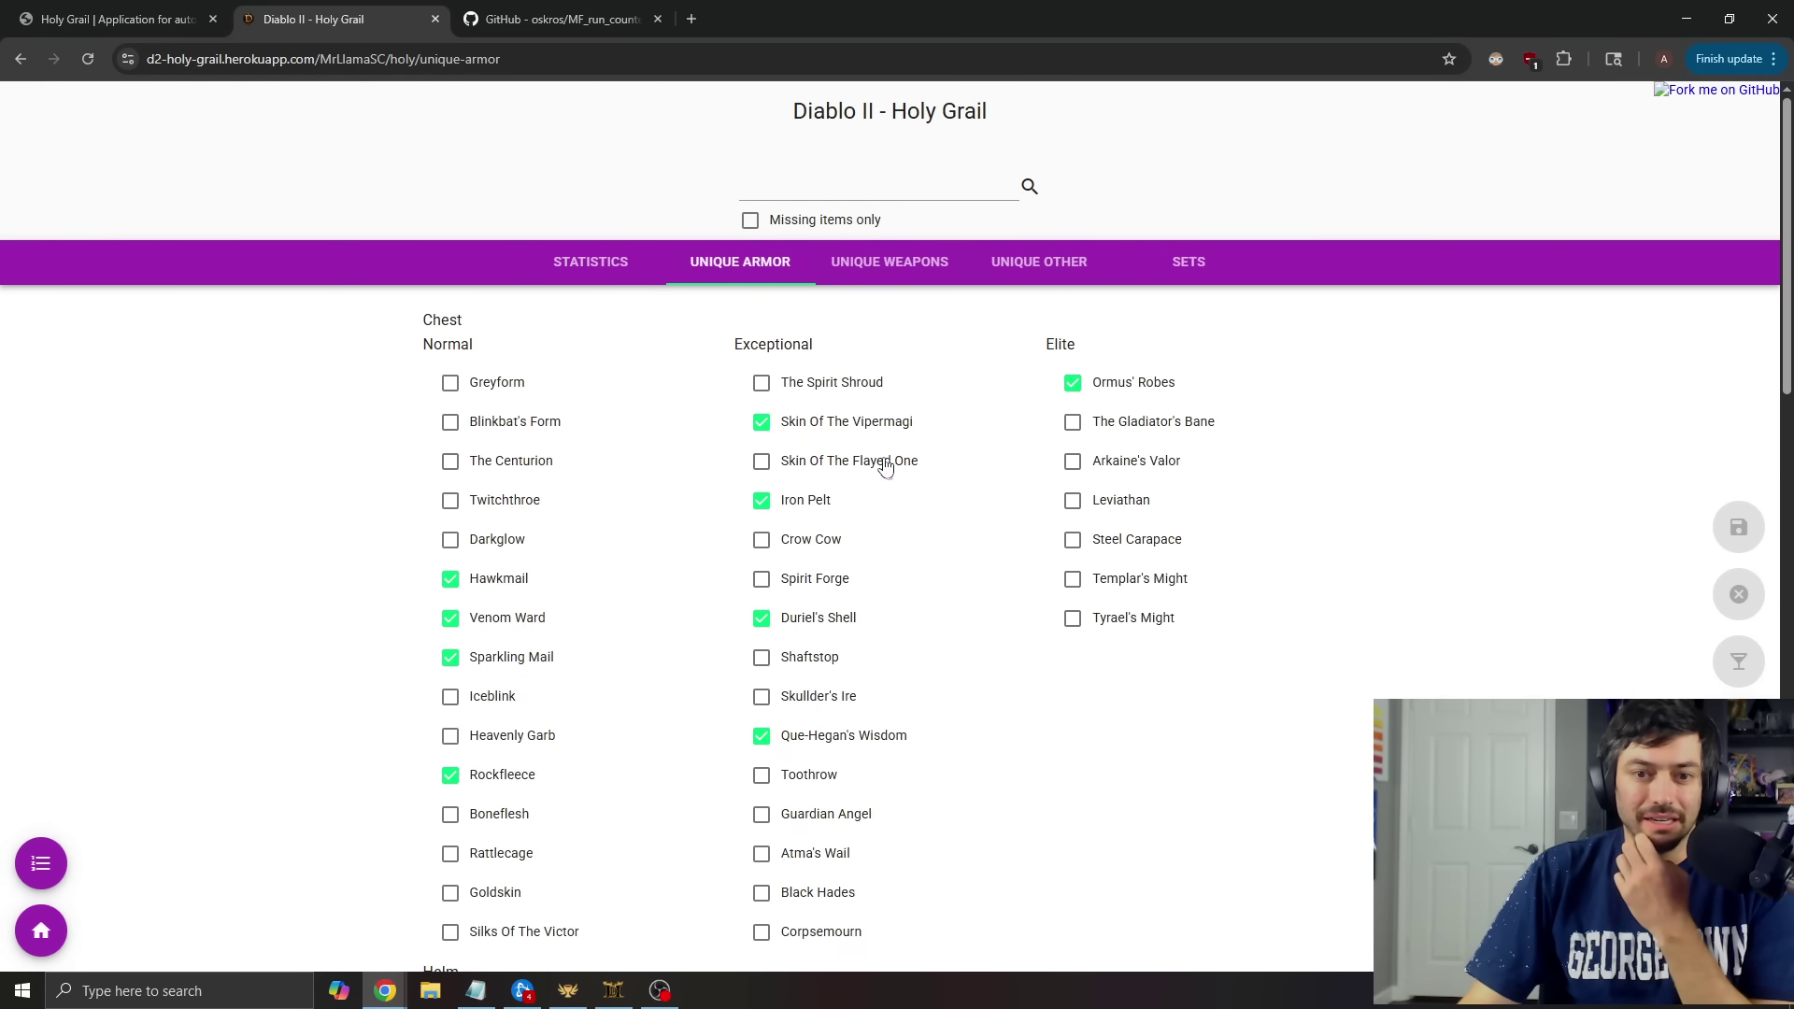
{"action": "scroll", "coordinate": [789, 565], "scroll_direction": "down", "scroll_amount": 5}
{"action": "scroll", "coordinate": [790, 560], "scroll_direction": "up", "scroll_amount": 5}
{"action": "left_click", "coordinate": [450, 382]}
{"action": "left_click", "coordinate": [451, 422]}
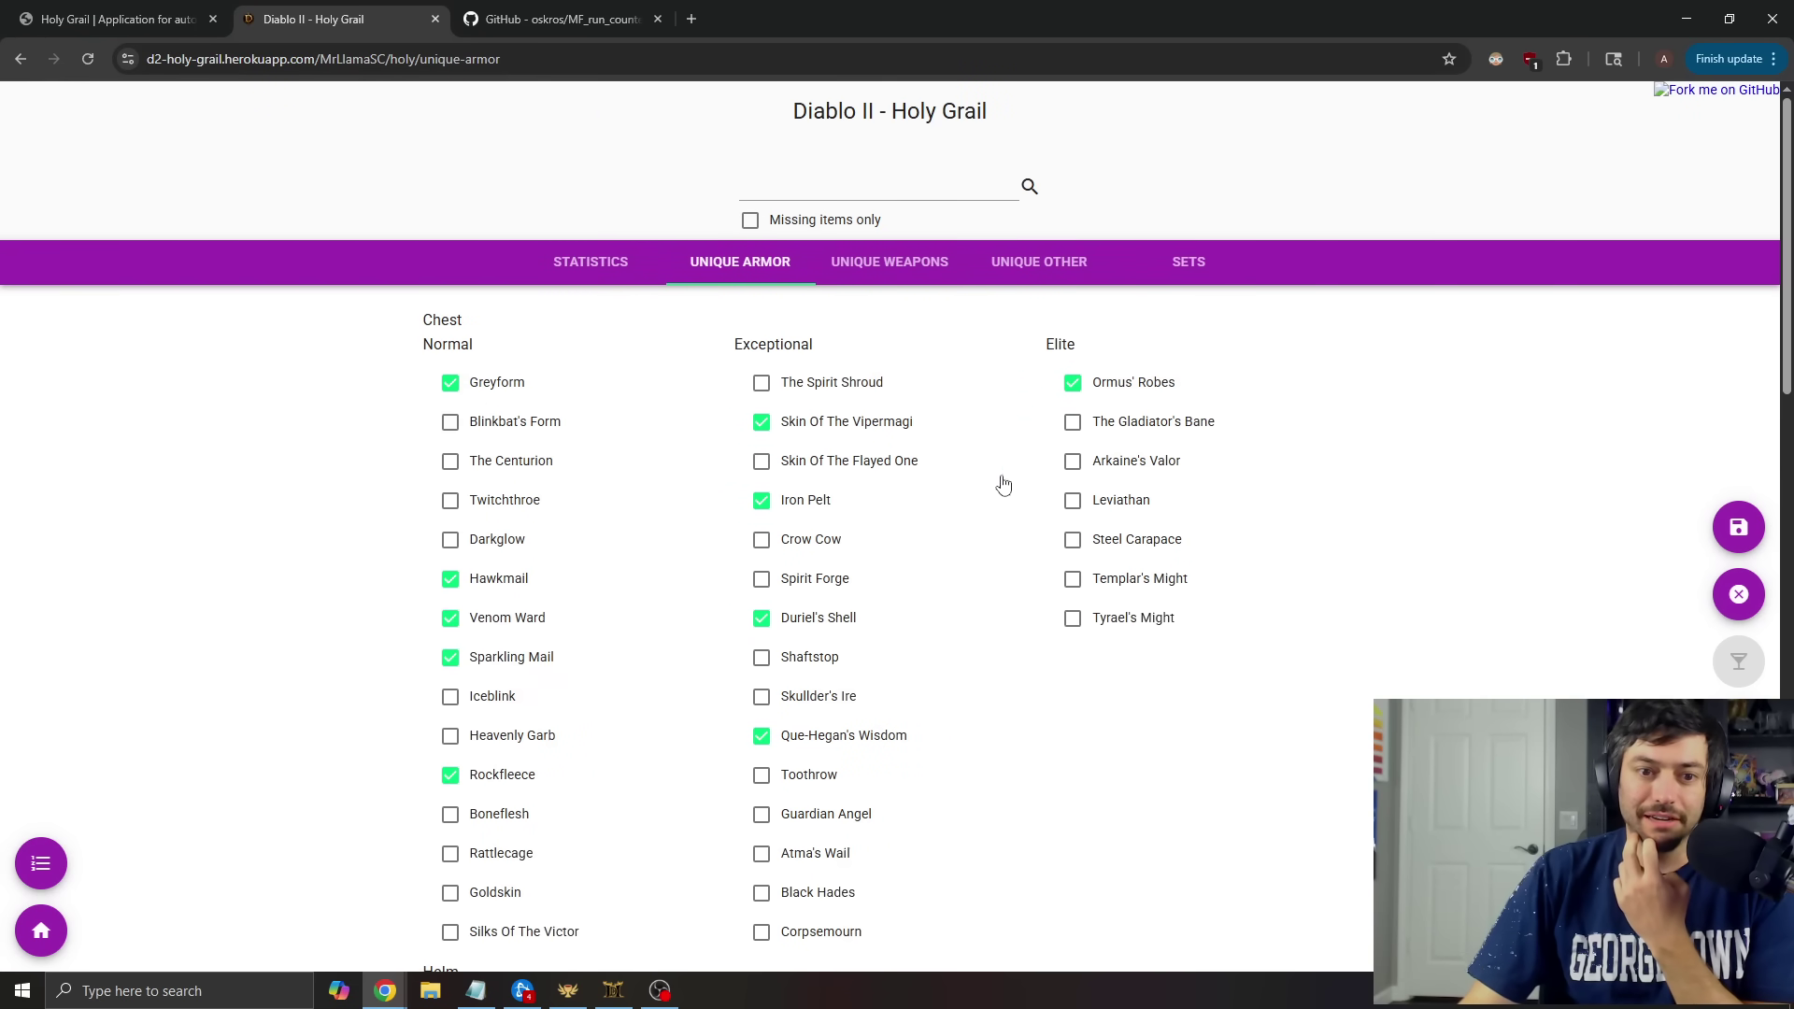
{"action": "left_click", "coordinate": [451, 540]}
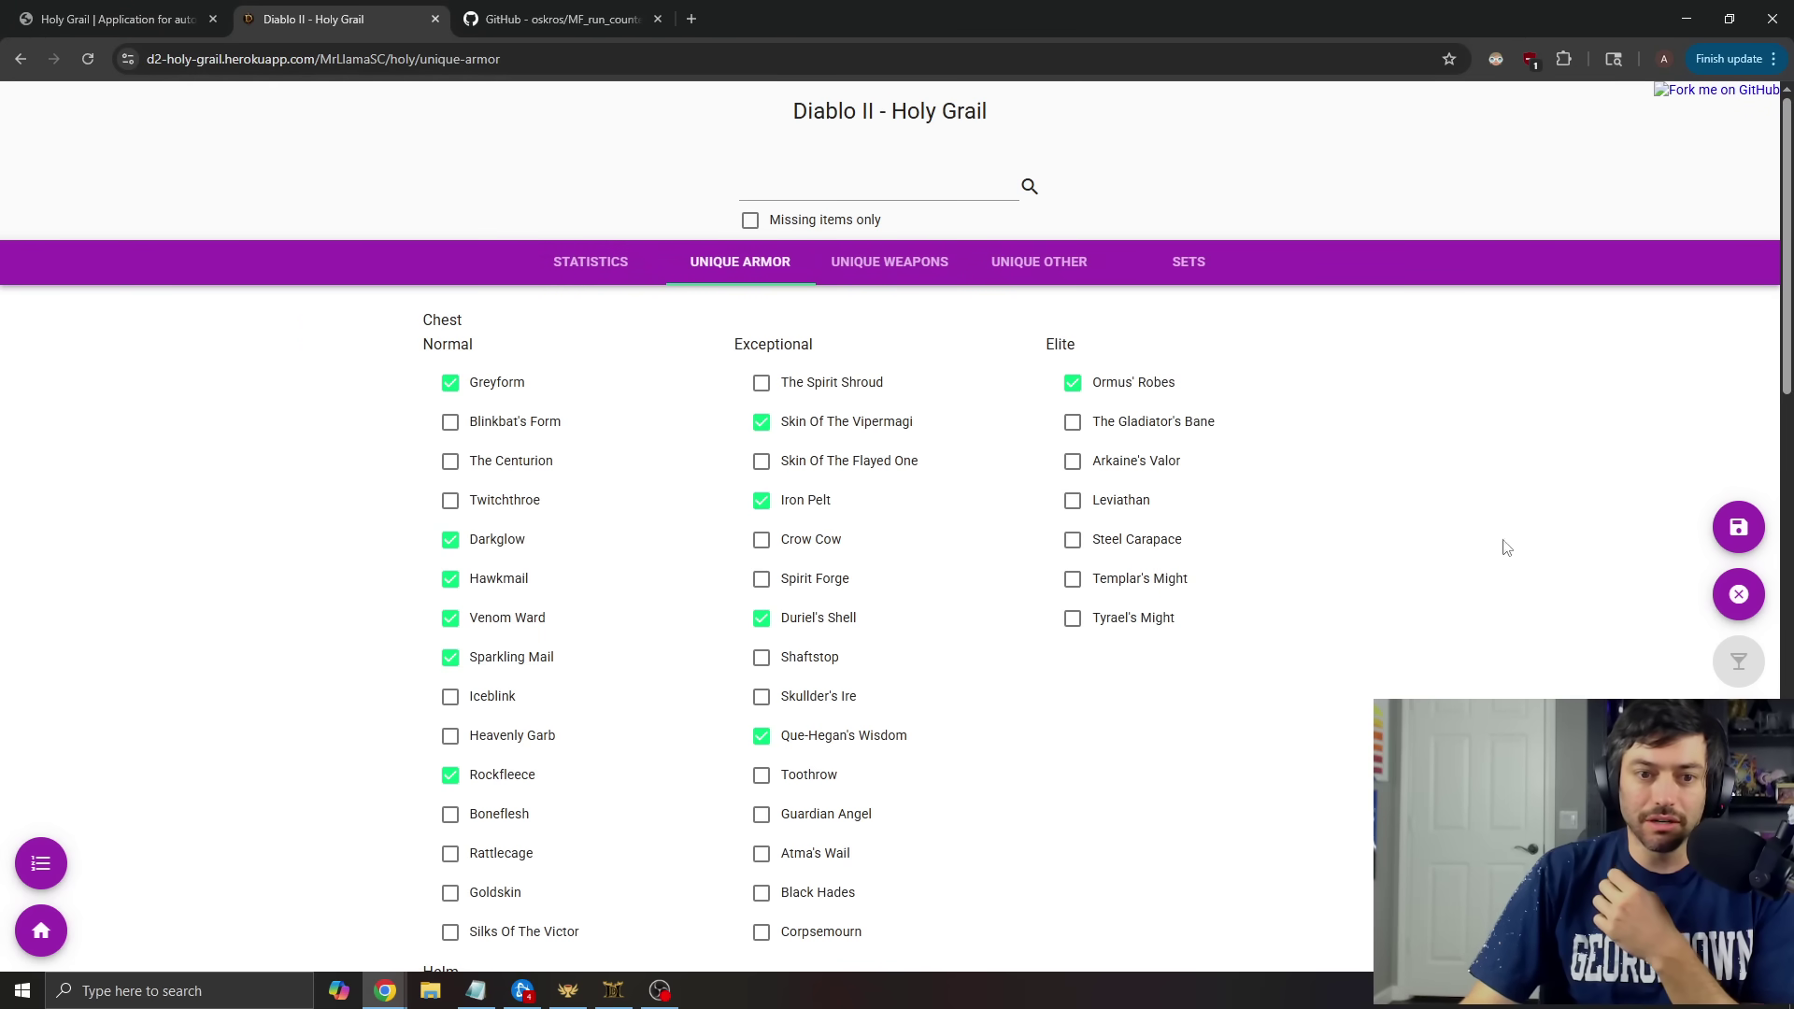
{"action": "left_click", "coordinate": [1749, 525]}
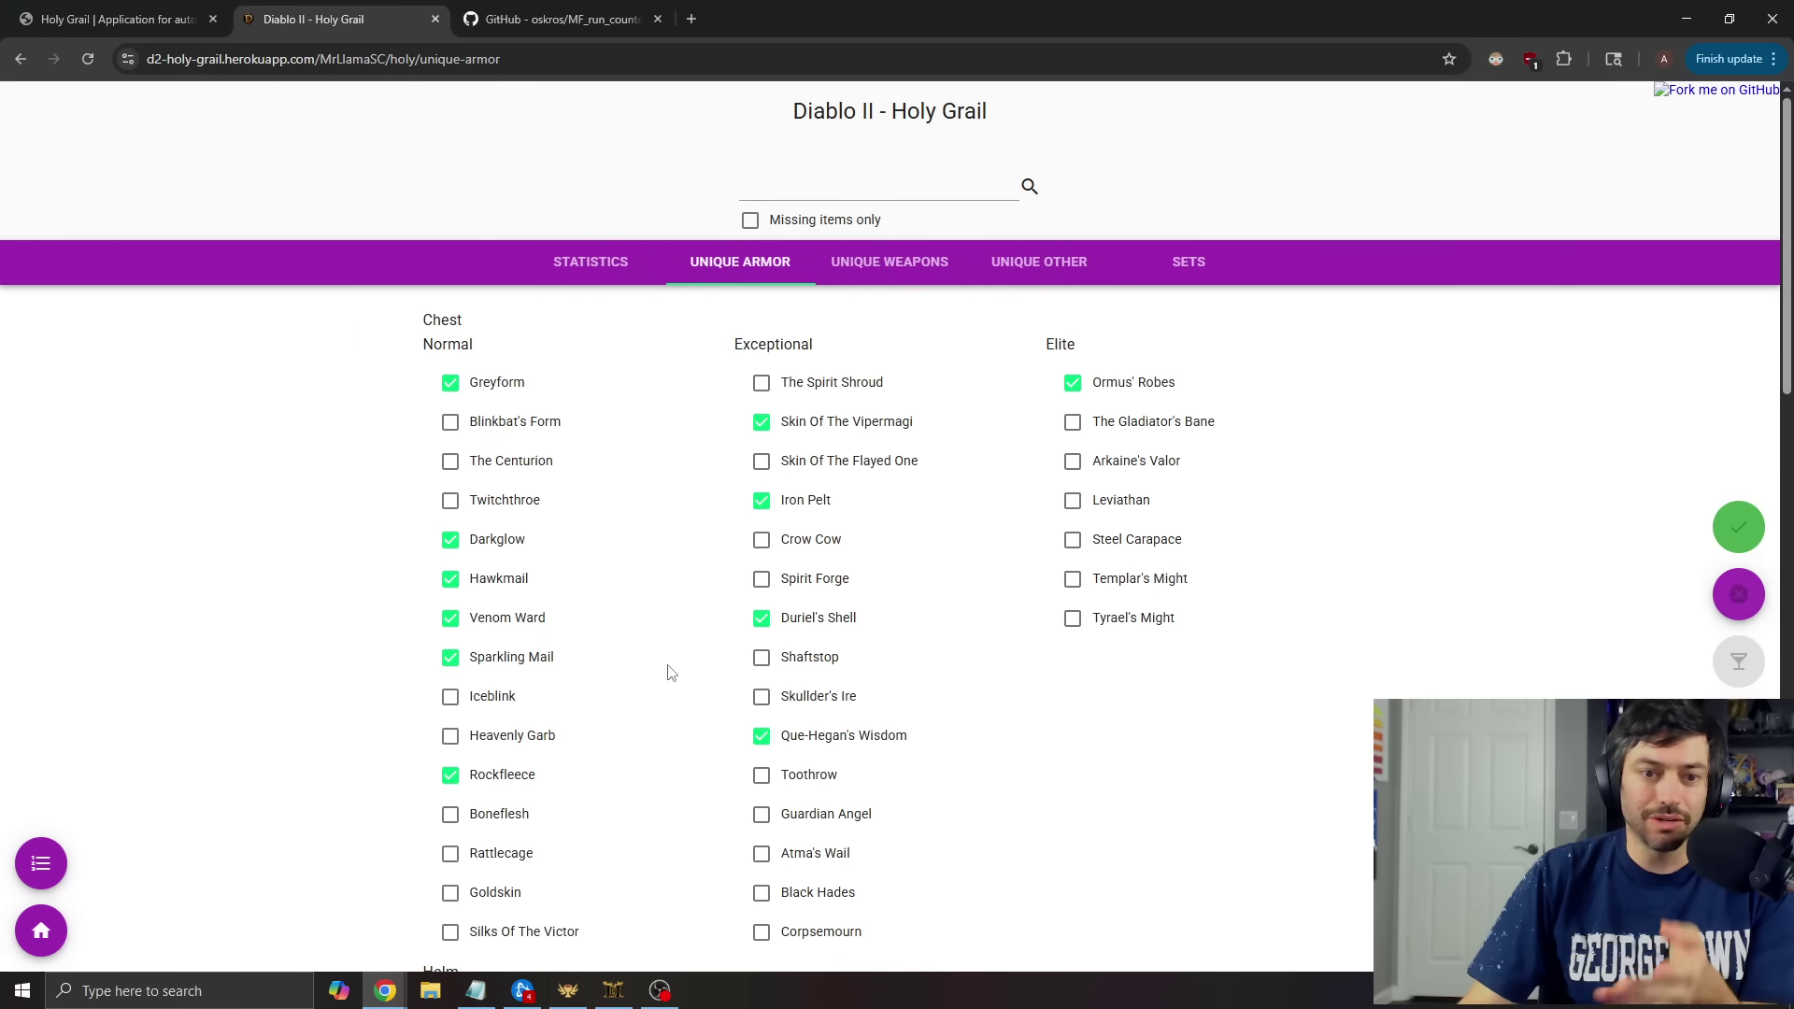
{"action": "scroll", "coordinate": [901, 489], "scroll_direction": "down", "scroll_amount": 3}
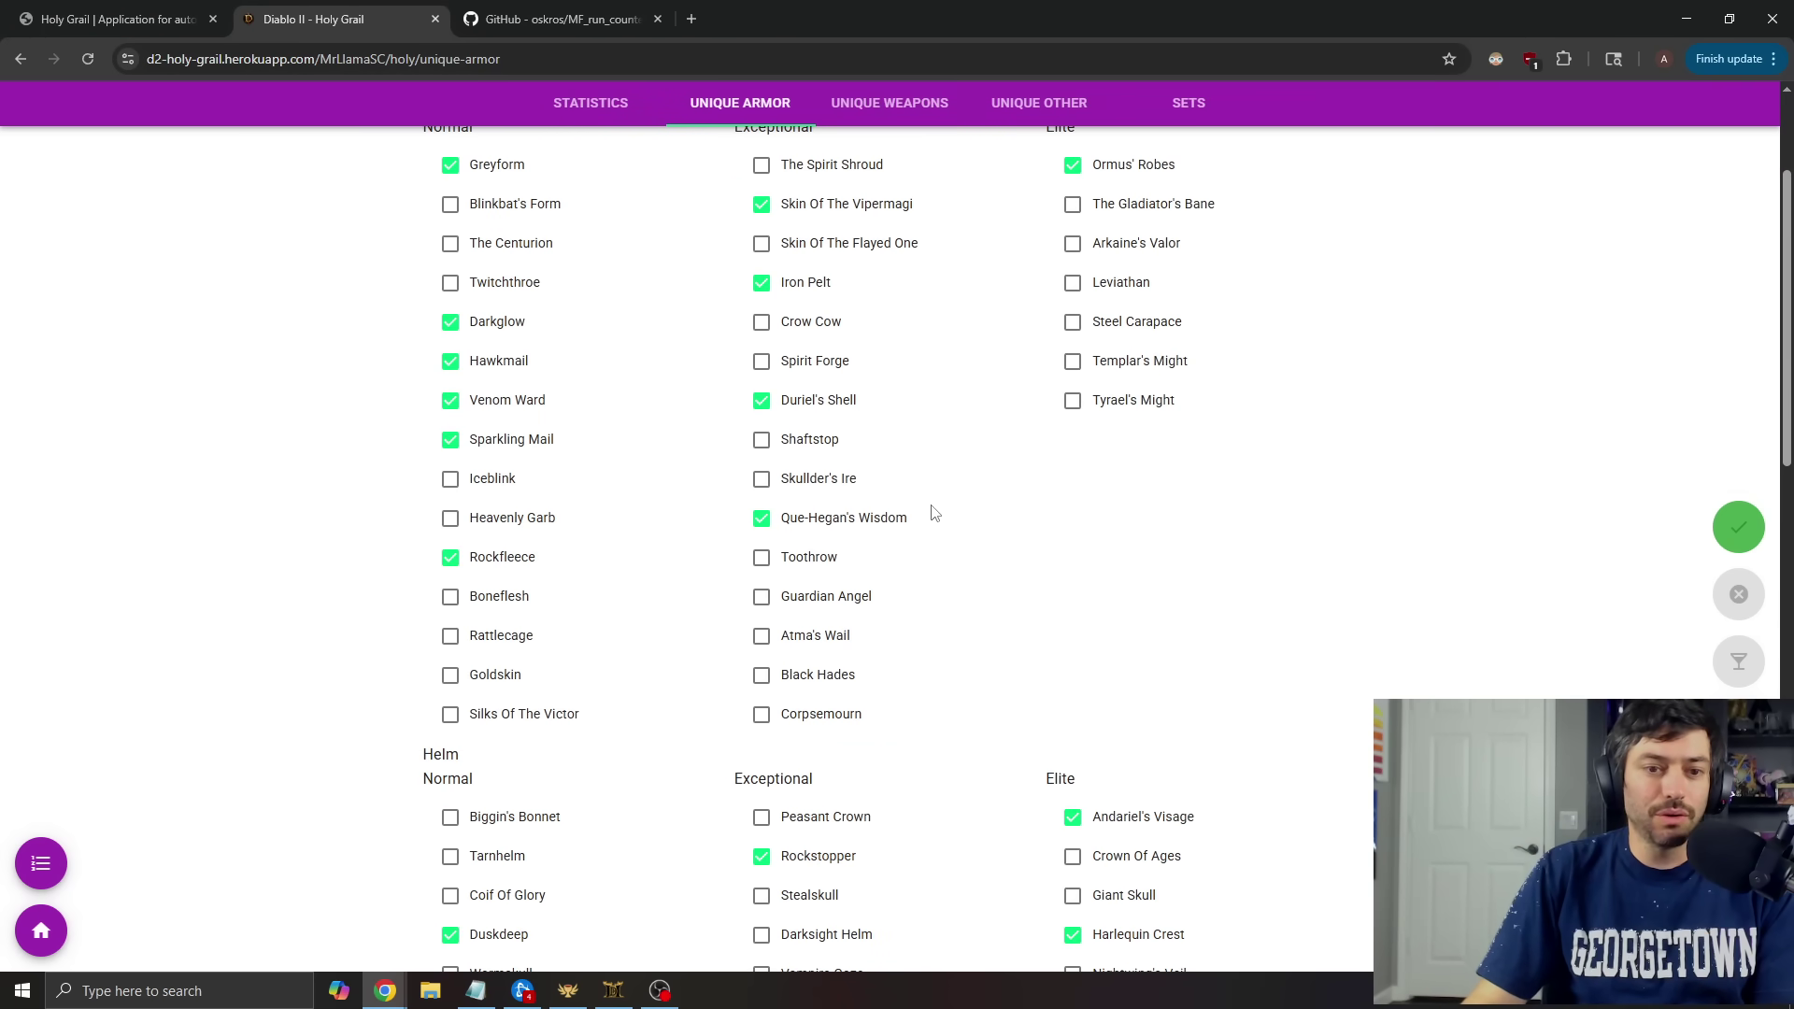
{"action": "scroll", "coordinate": [1046, 657], "scroll_direction": "up", "scroll_amount": 3}
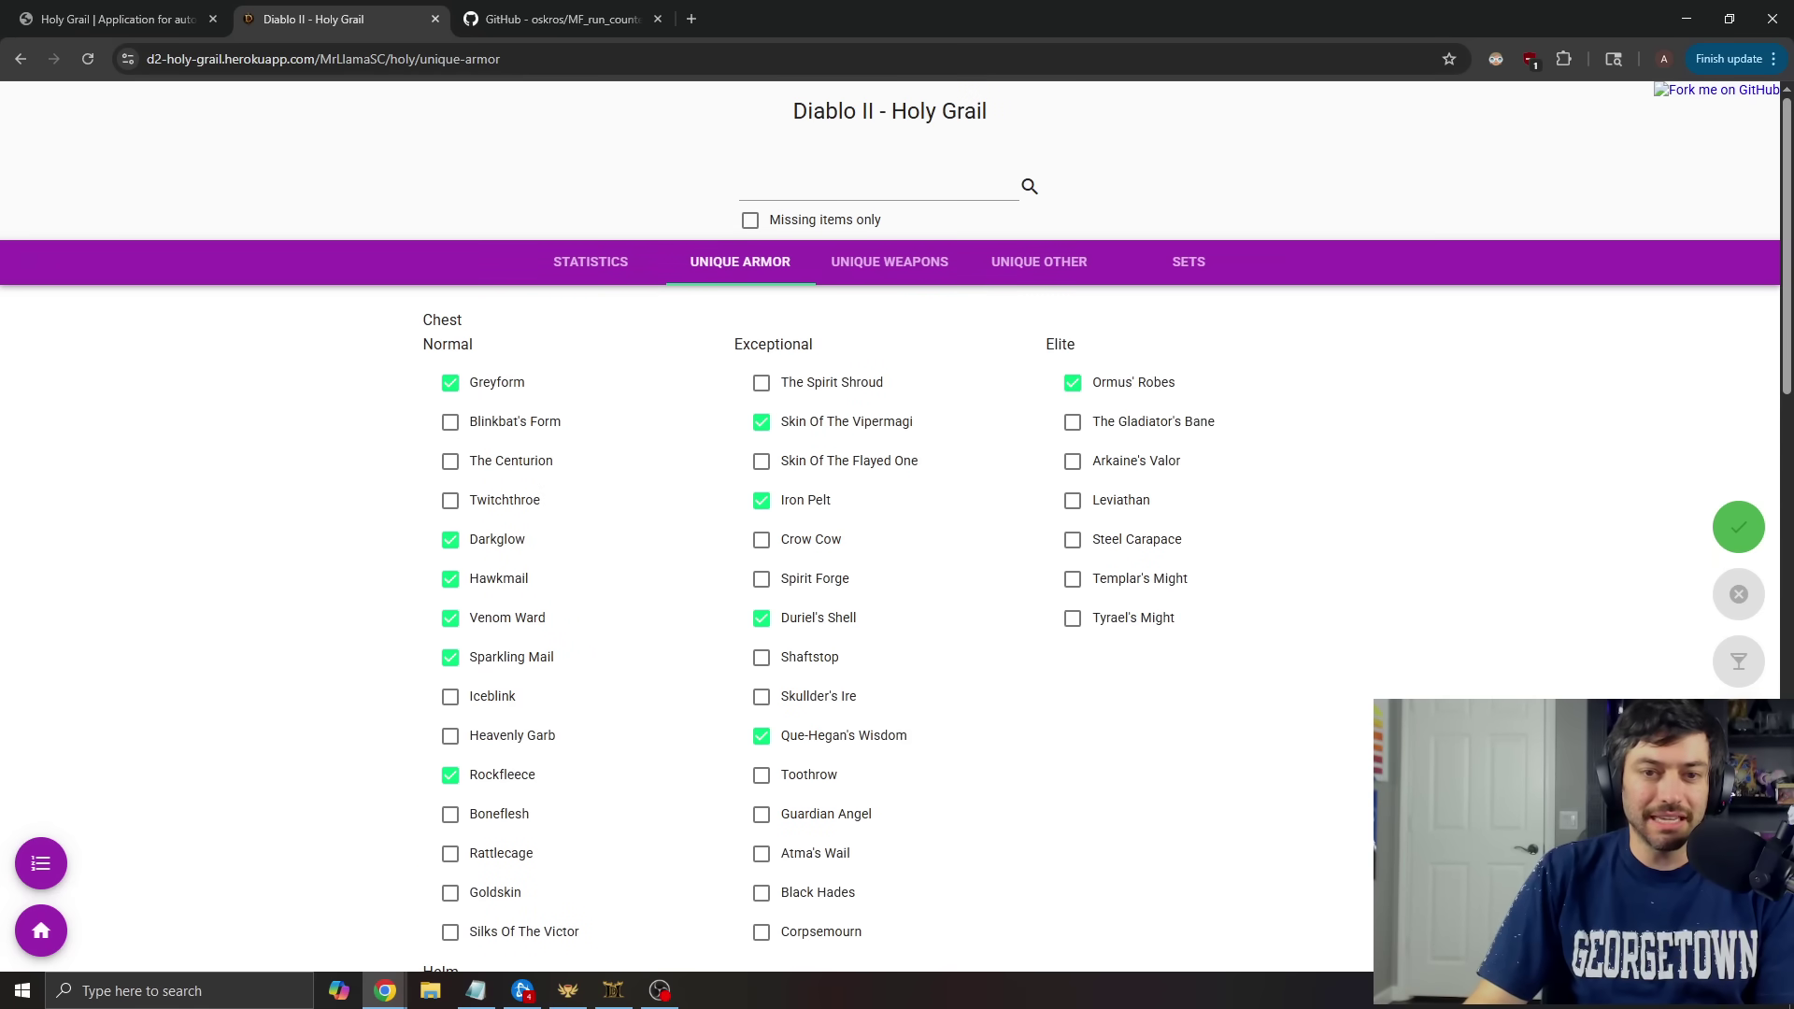
Compare the website's Eth Grail and Holy Grail statistics with those in the Diablo 2 Holy Grail app
{"action": "double_click", "coordinate": [802, 585]}
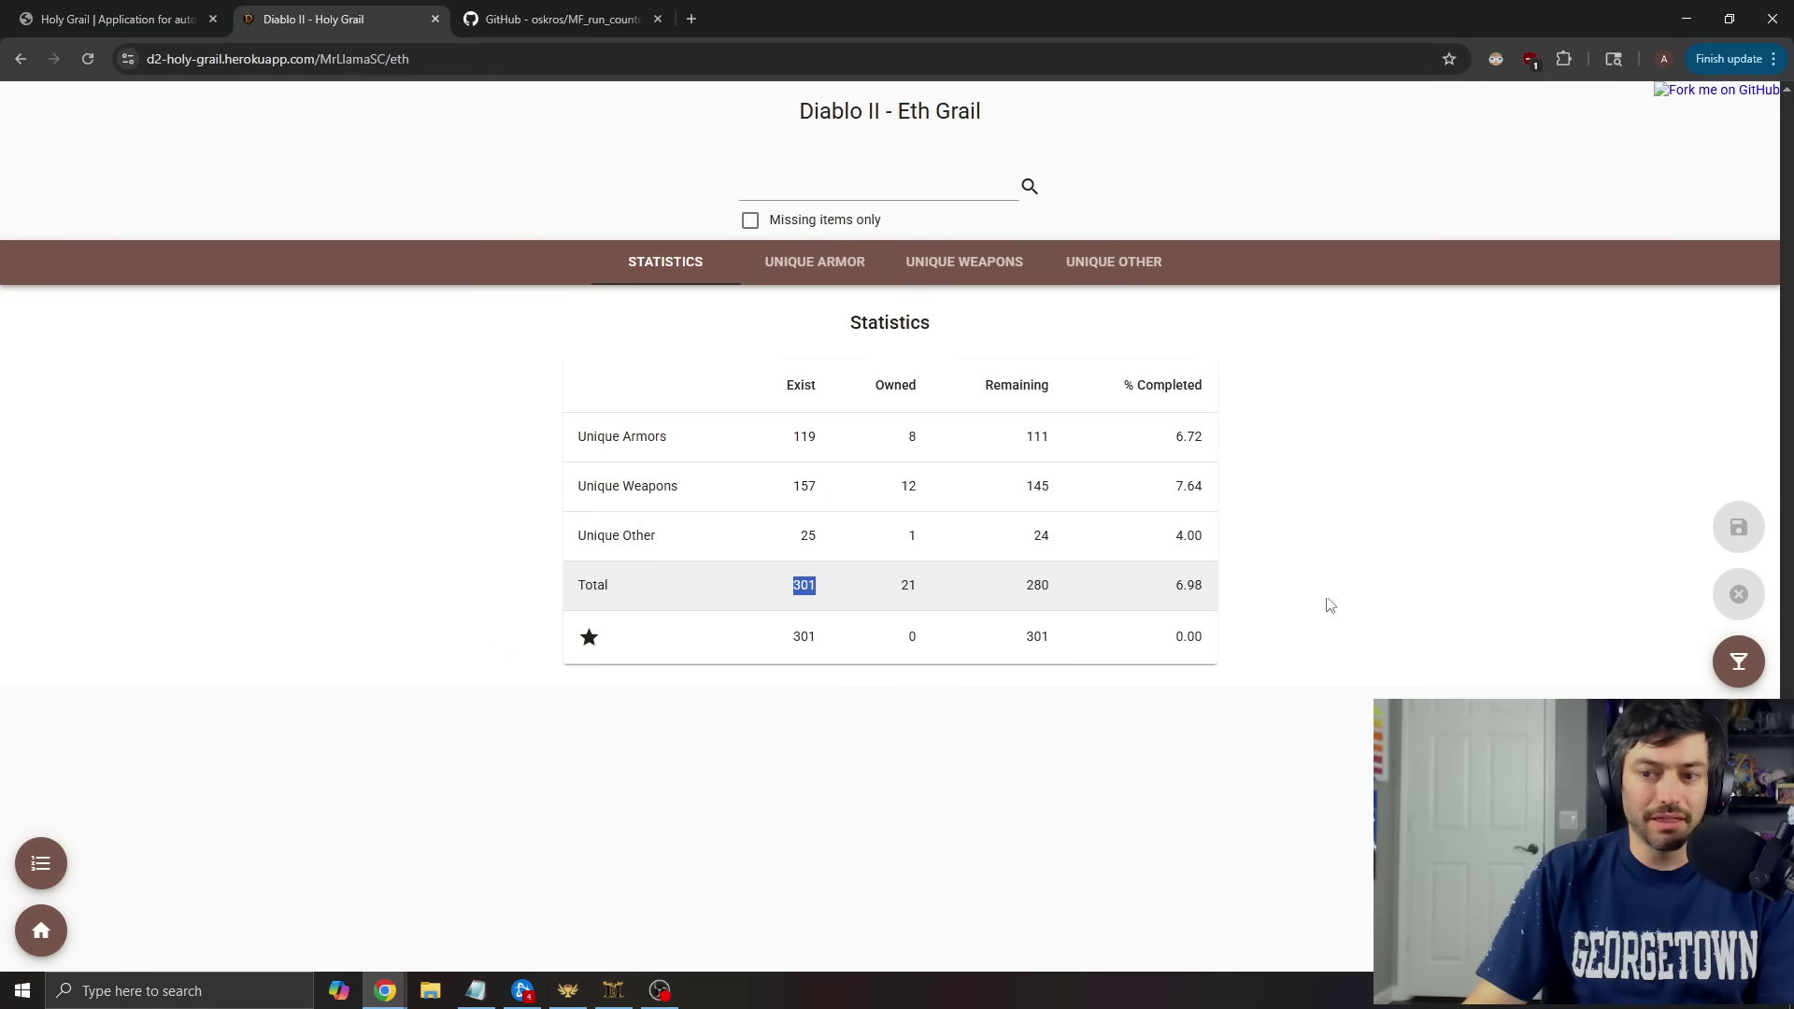
{"action": "left_click", "coordinate": [1743, 665]}
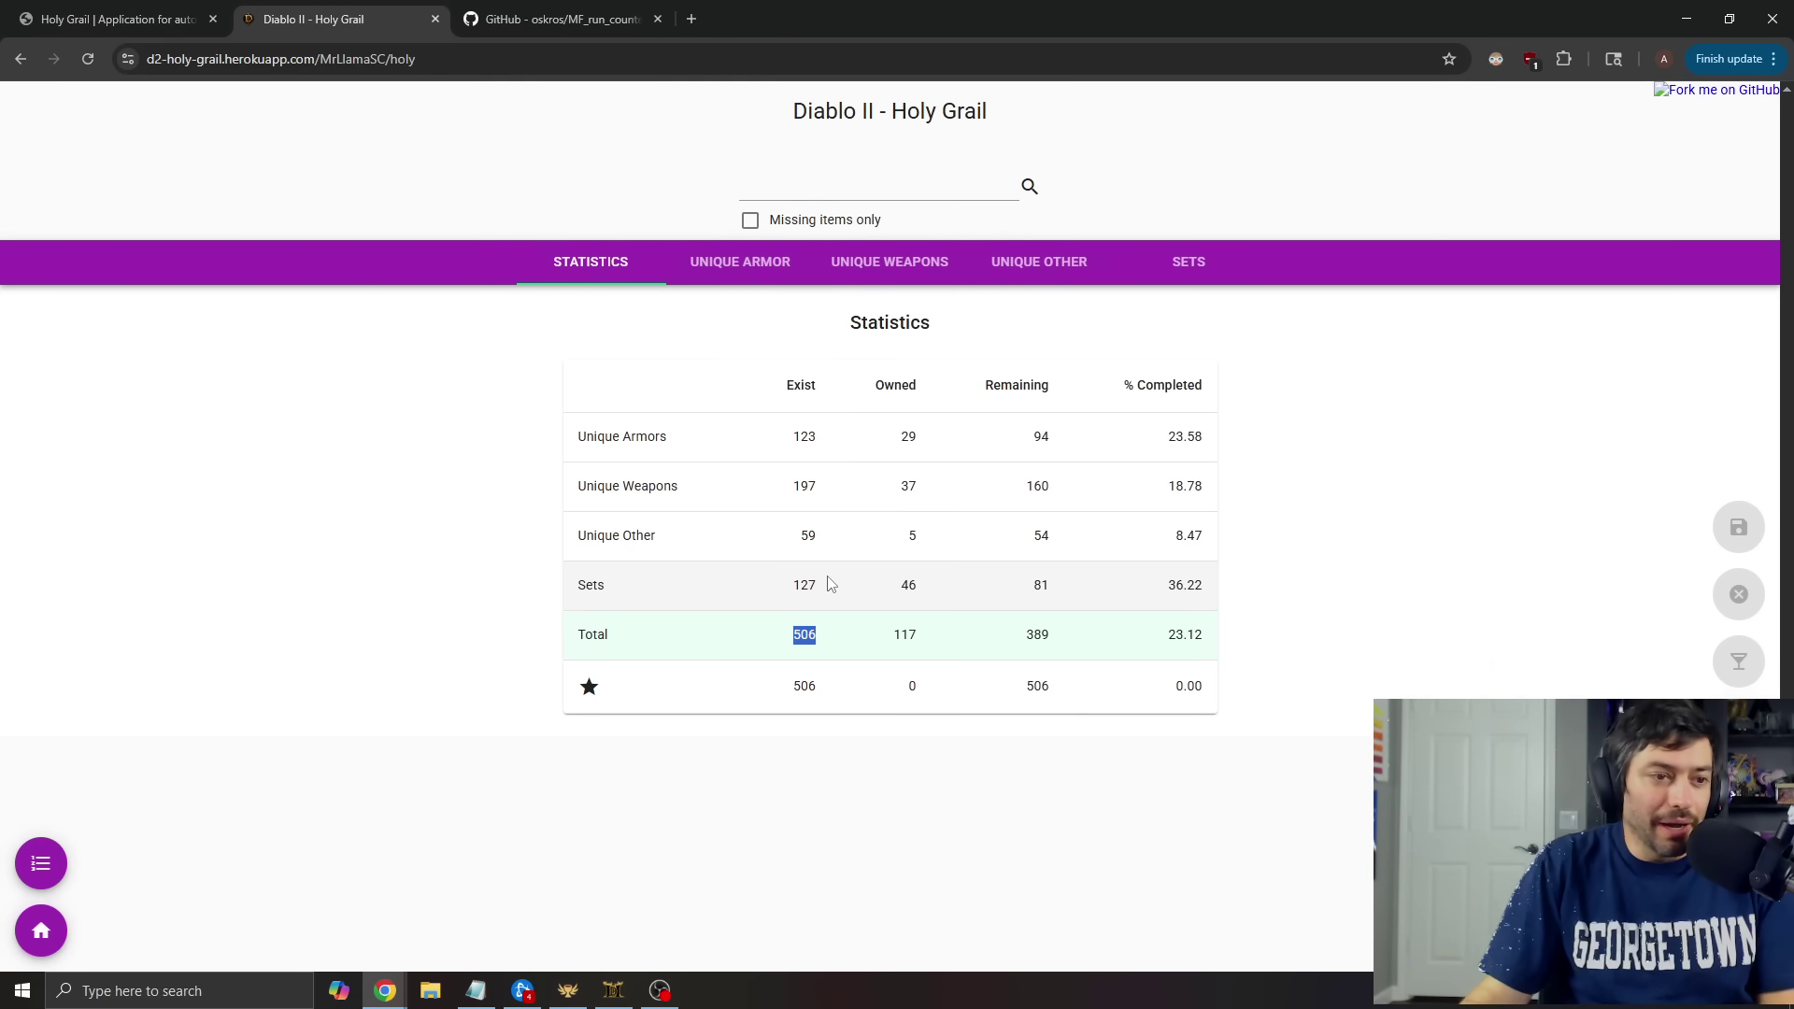
{"action": "left_click", "coordinate": [567, 990]}
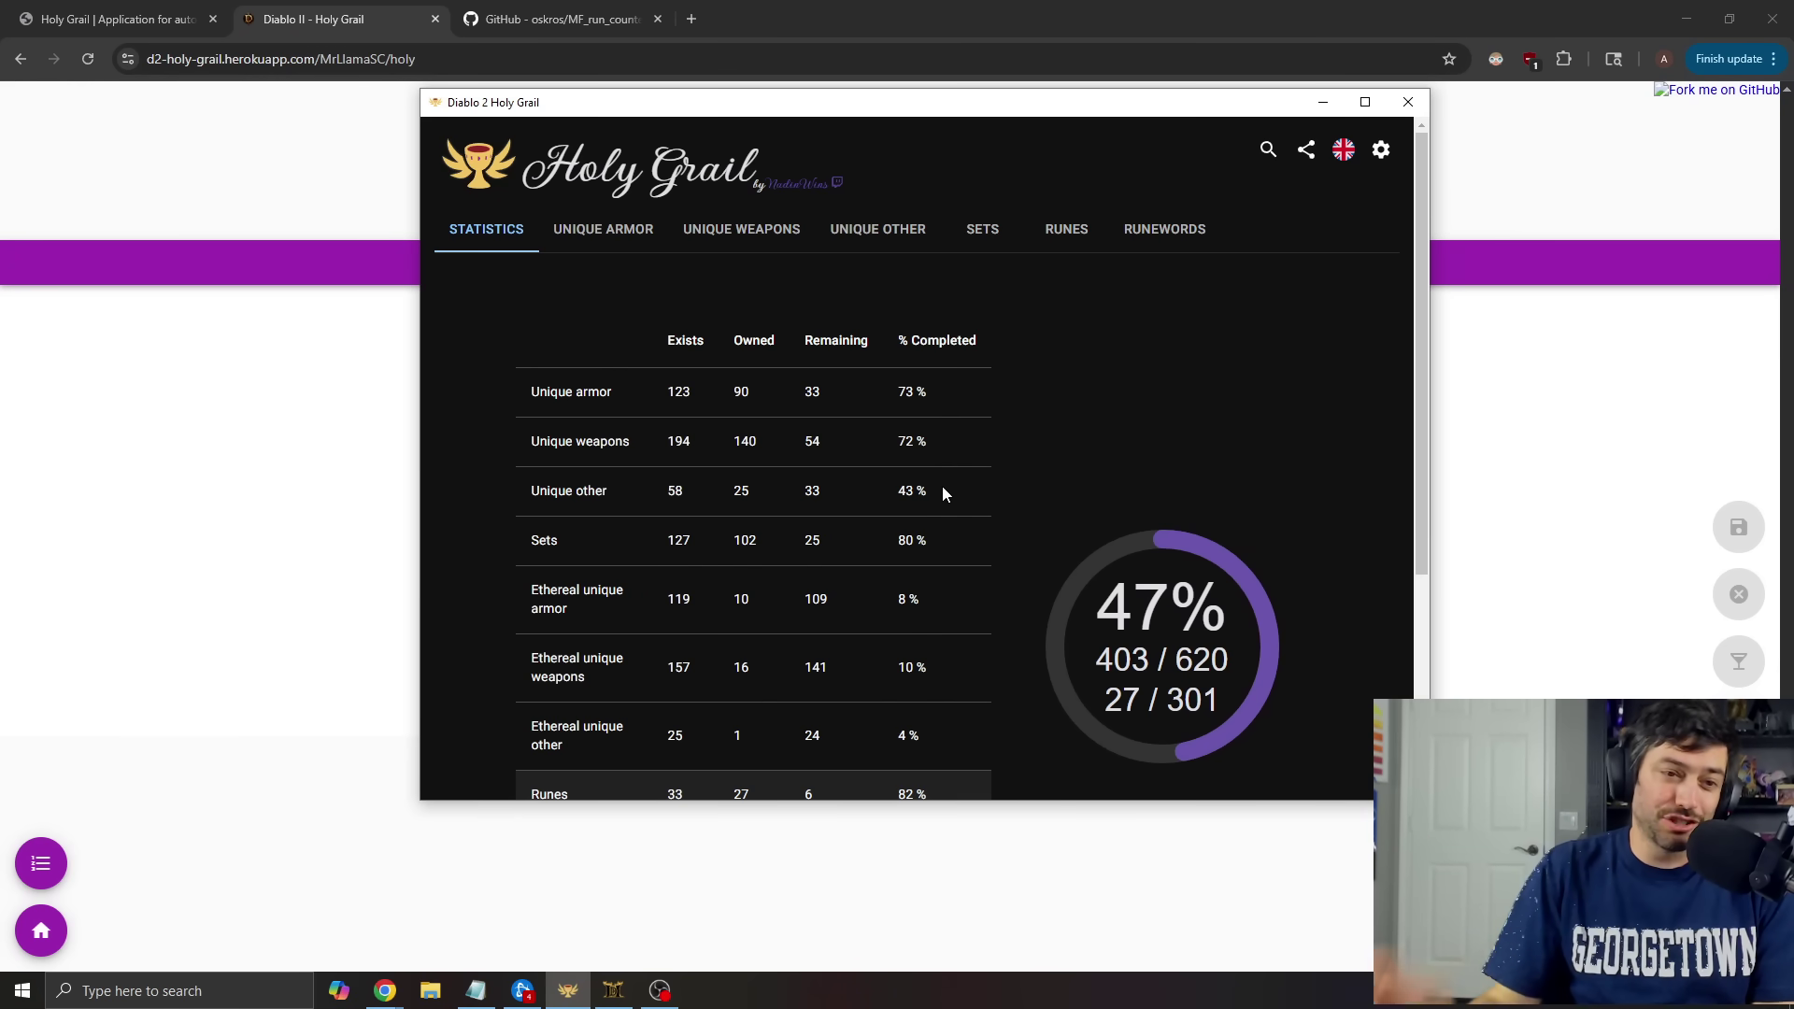
{"action": "left_click", "coordinate": [261, 453]}
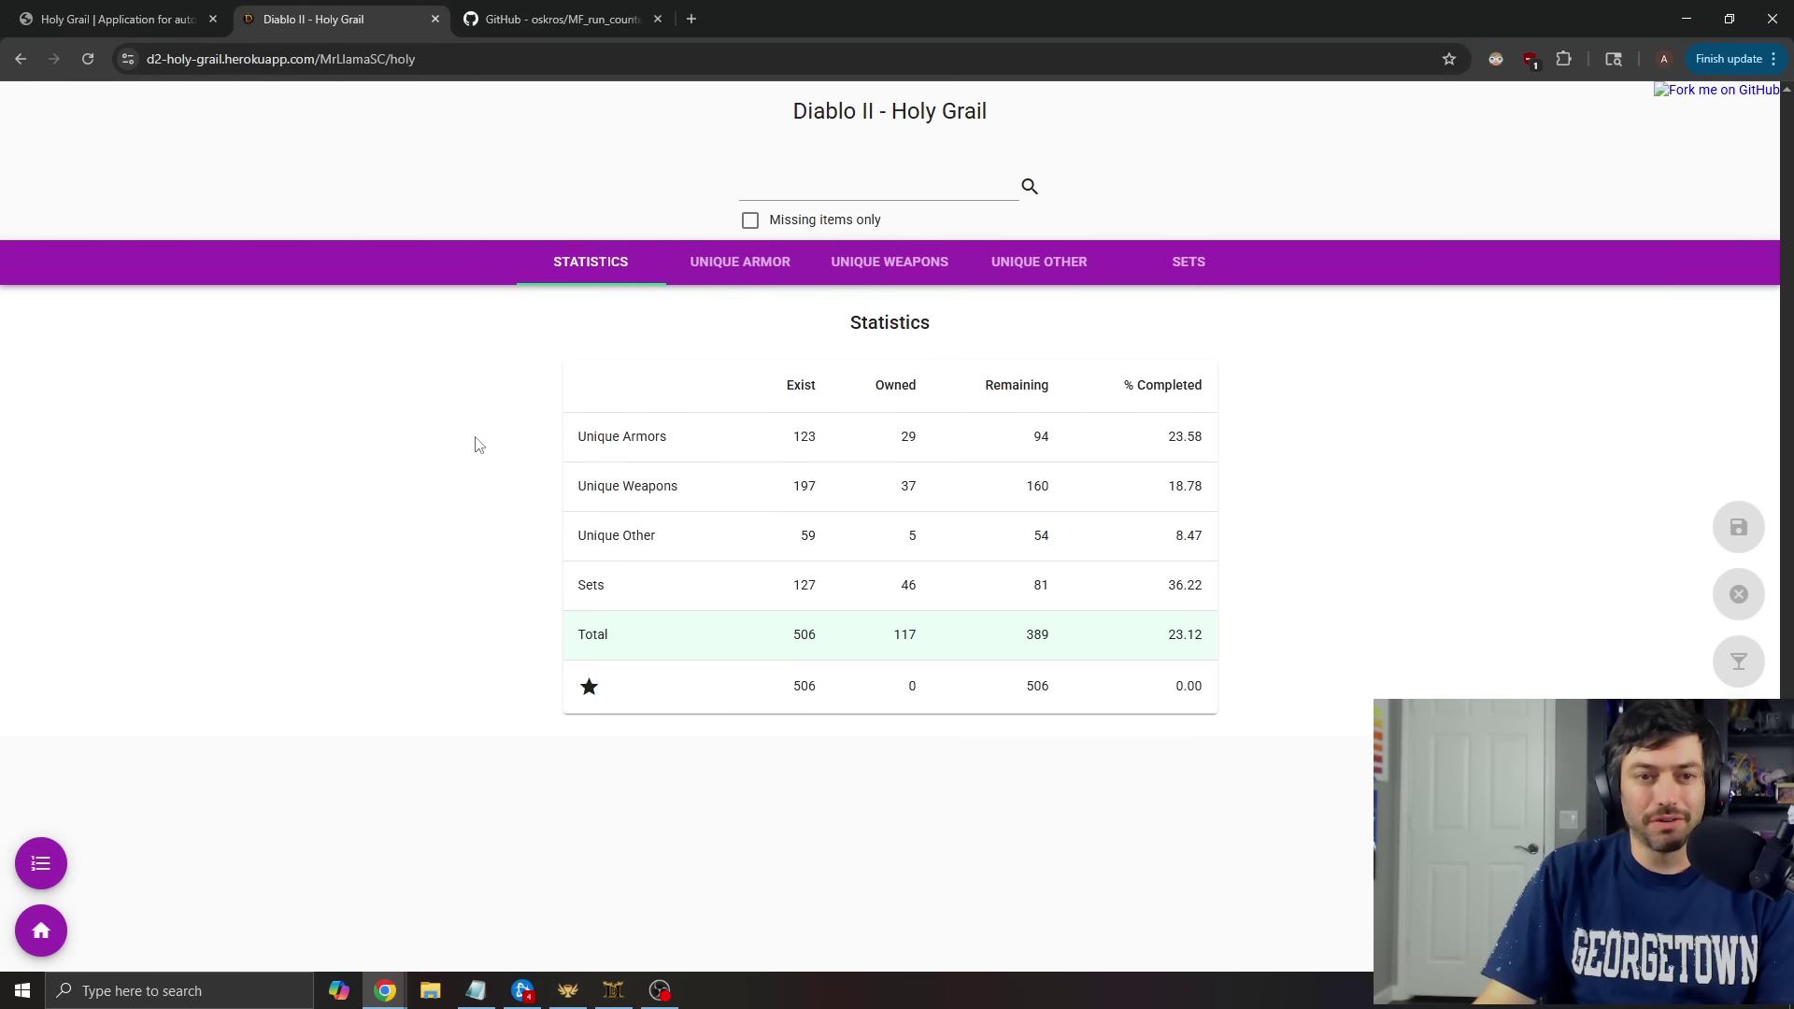
Move the herokuapp grail tab out of the browser window and examine the MF_run_counter repository's file list and README
{"action": "left_click_drag", "start_coordinate": [324, 21], "coordinate": [1793, 308]}
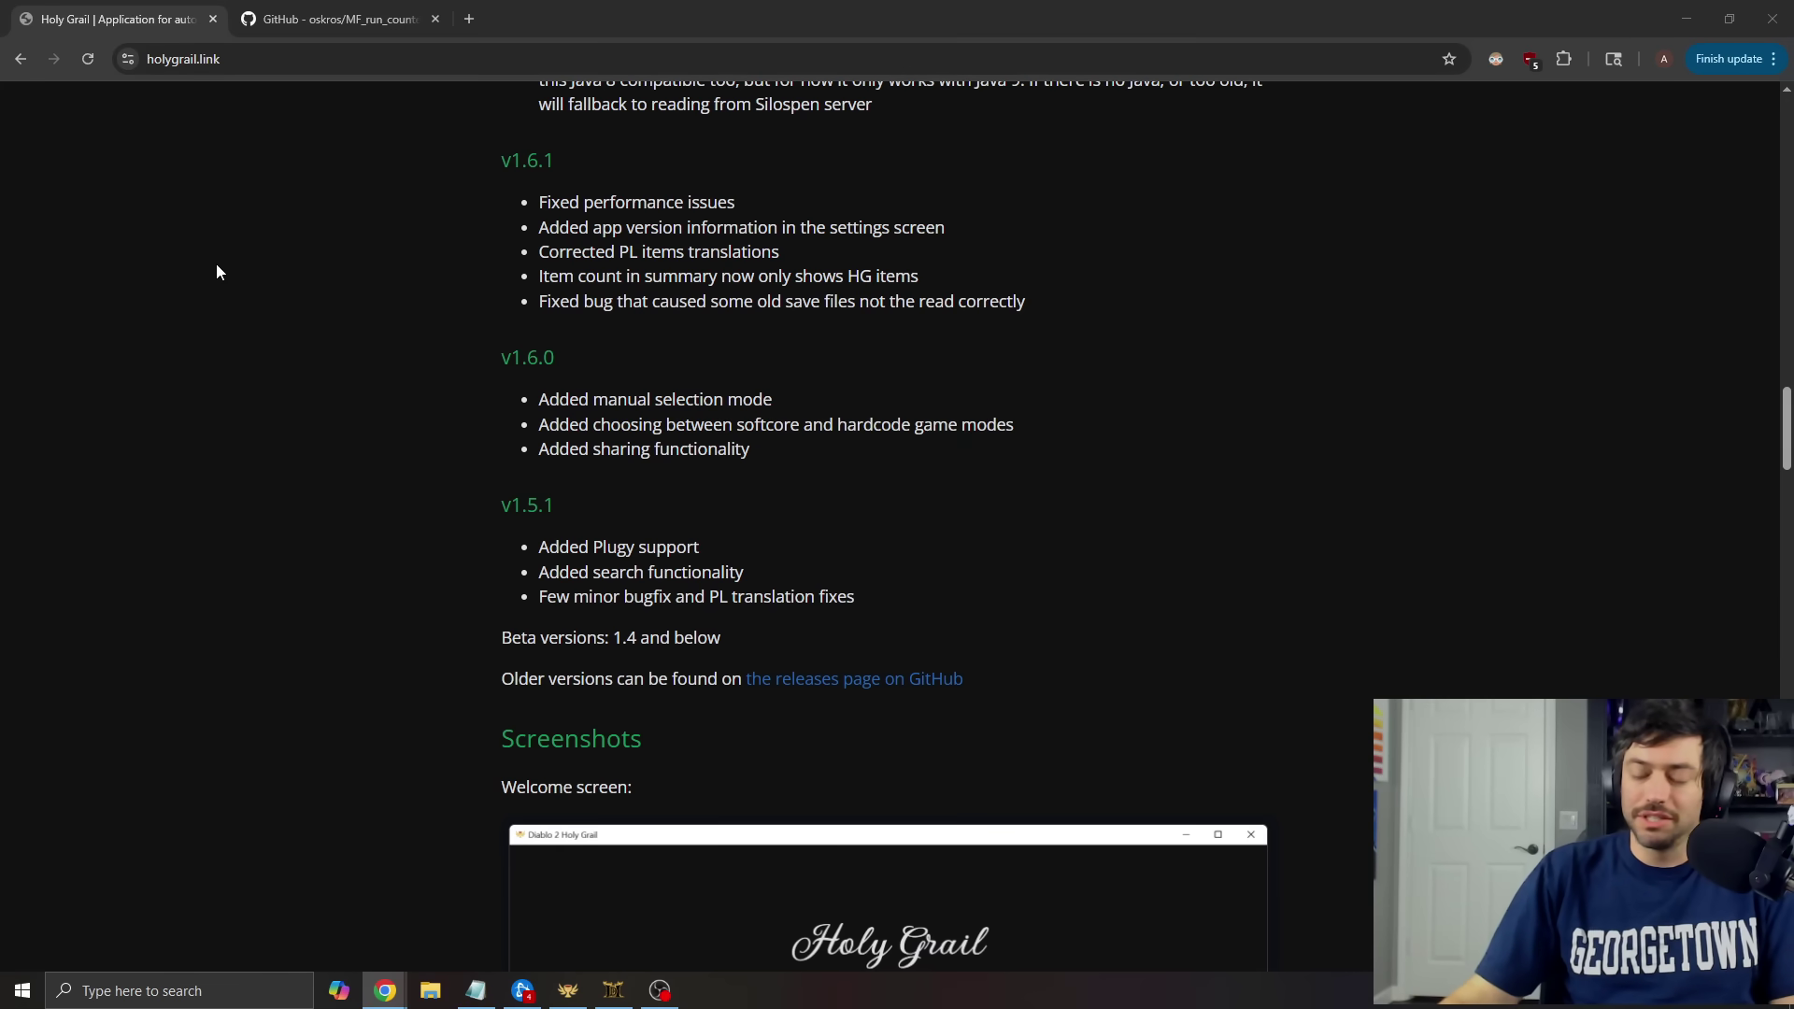
{"action": "left_click", "coordinate": [338, 18]}
{"action": "scroll", "coordinate": [514, 430], "scroll_direction": "up", "scroll_amount": 3}
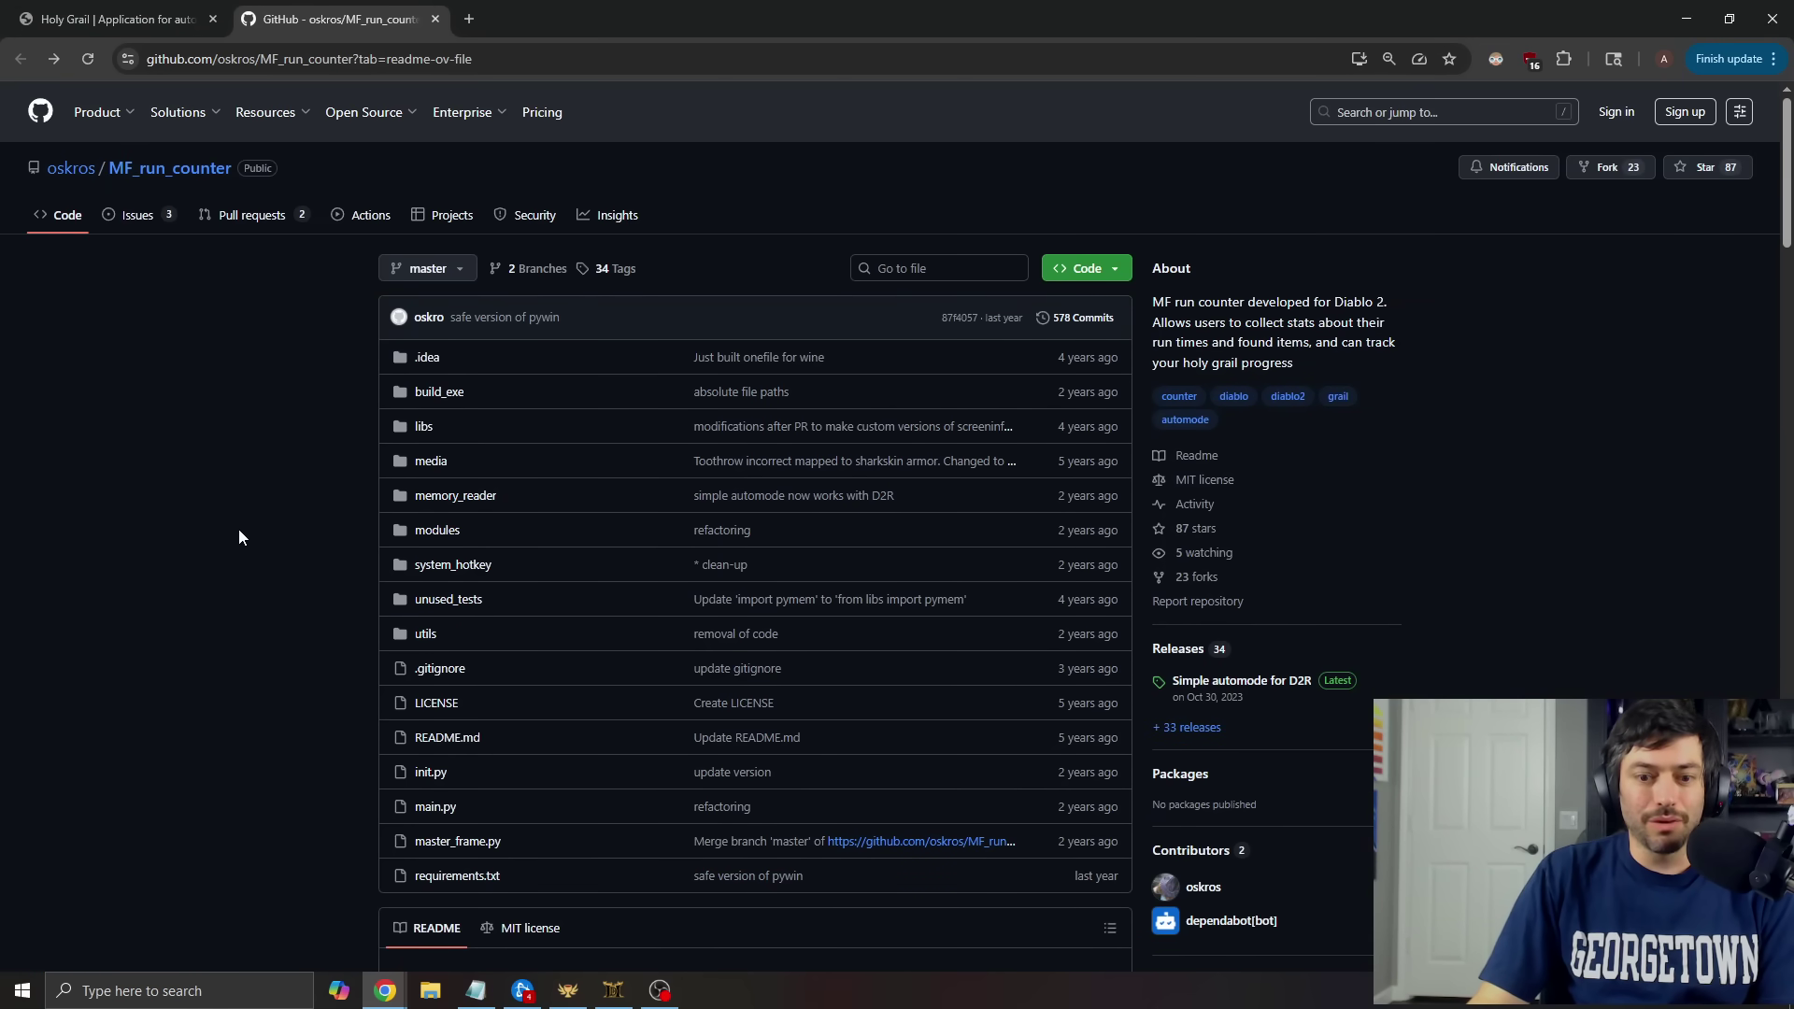
{"action": "scroll", "coordinate": [238, 528], "scroll_direction": "down", "scroll_amount": 7}
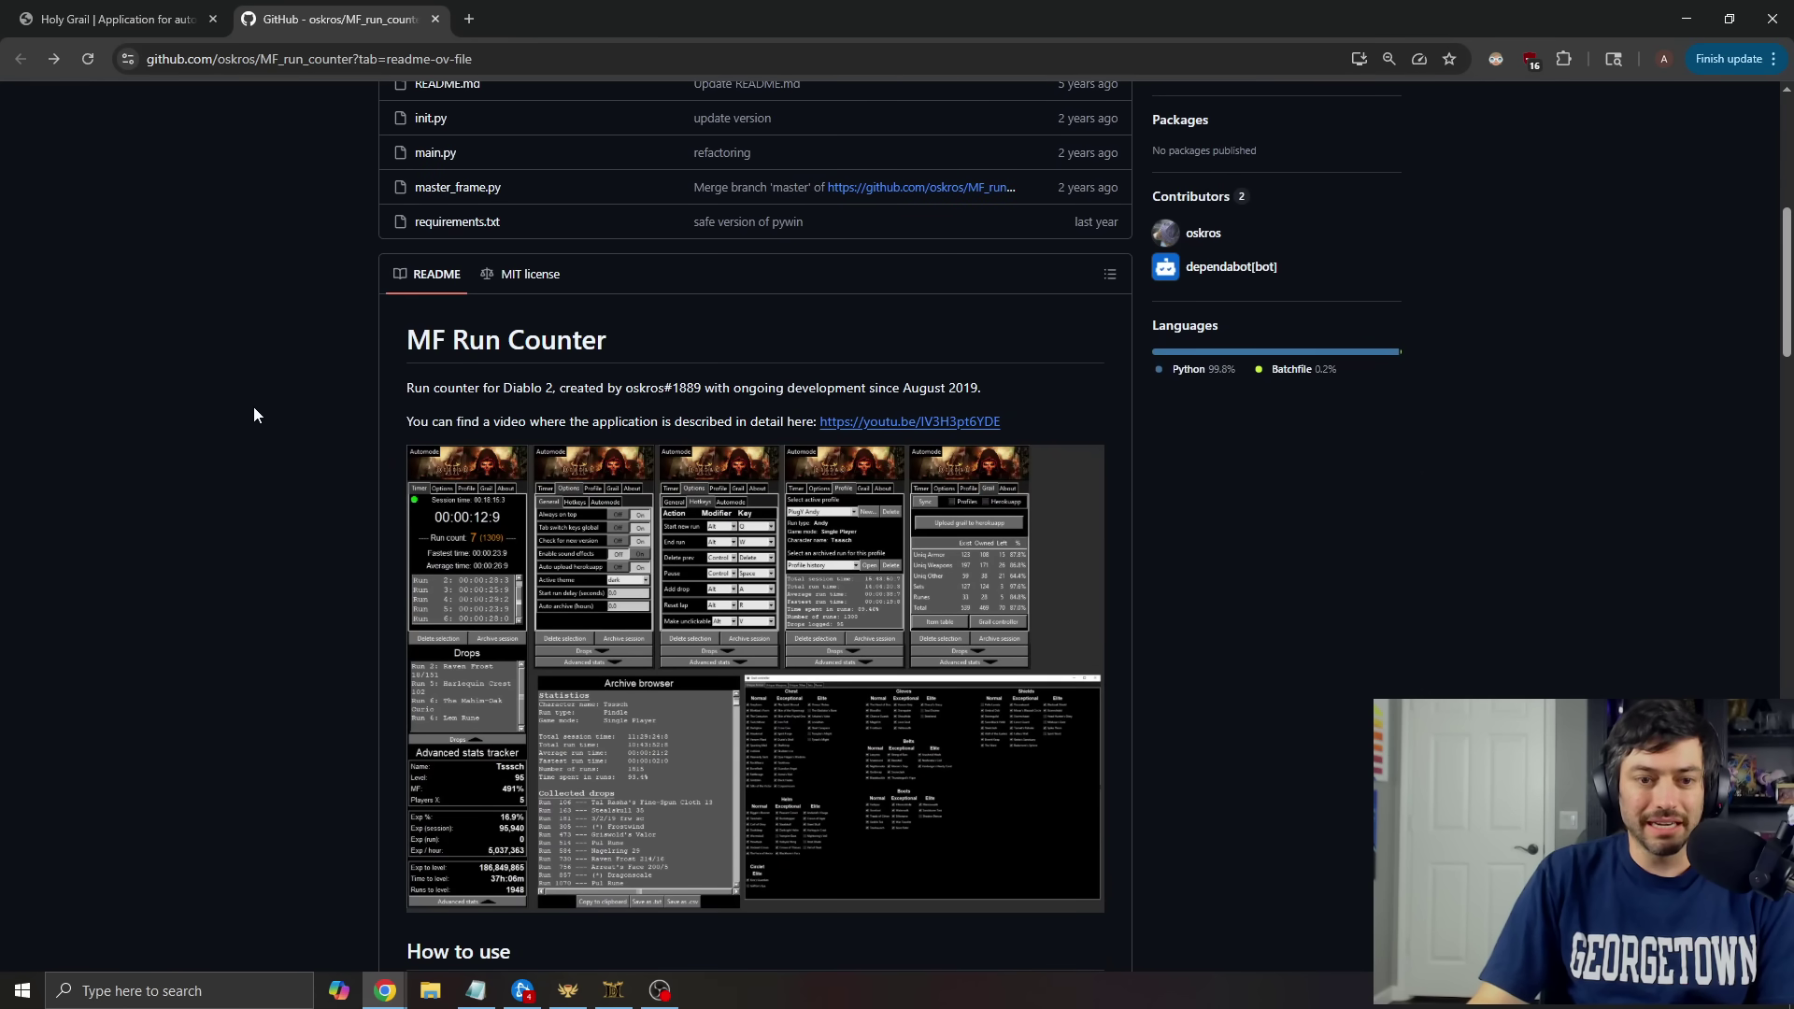
{"action": "scroll", "coordinate": [254, 414], "scroll_direction": "down", "scroll_amount": 2}
{"action": "scroll", "coordinate": [300, 521], "scroll_direction": "up", "scroll_amount": 2}
Try to launch mf_timer.exe through the Windows search and dismiss the error dialogs
{"action": "key", "text": "super+s"}
{"action": "type", "text": "mfg"}
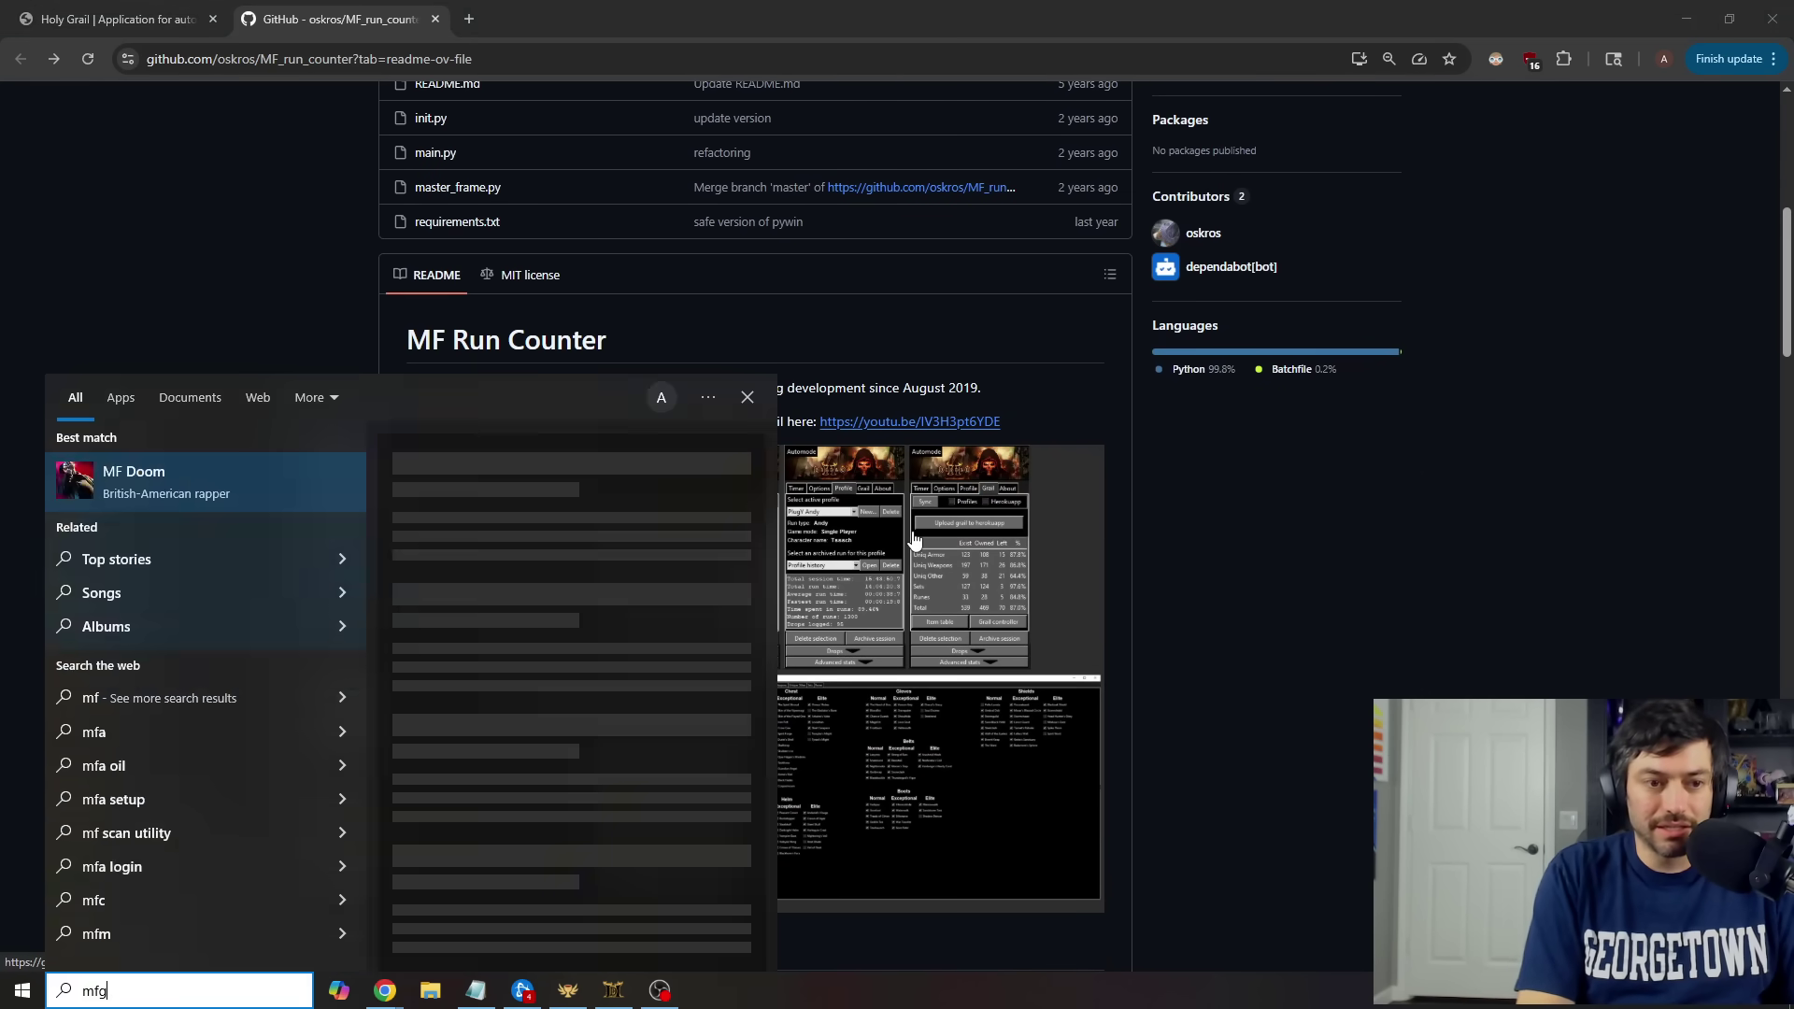
{"action": "key", "text": "BackSpace"}
{"action": "key", "text": "BackSpace"}
{"action": "key", "text": "BackSpace"}
{"action": "type", "text": "mf_ti"}
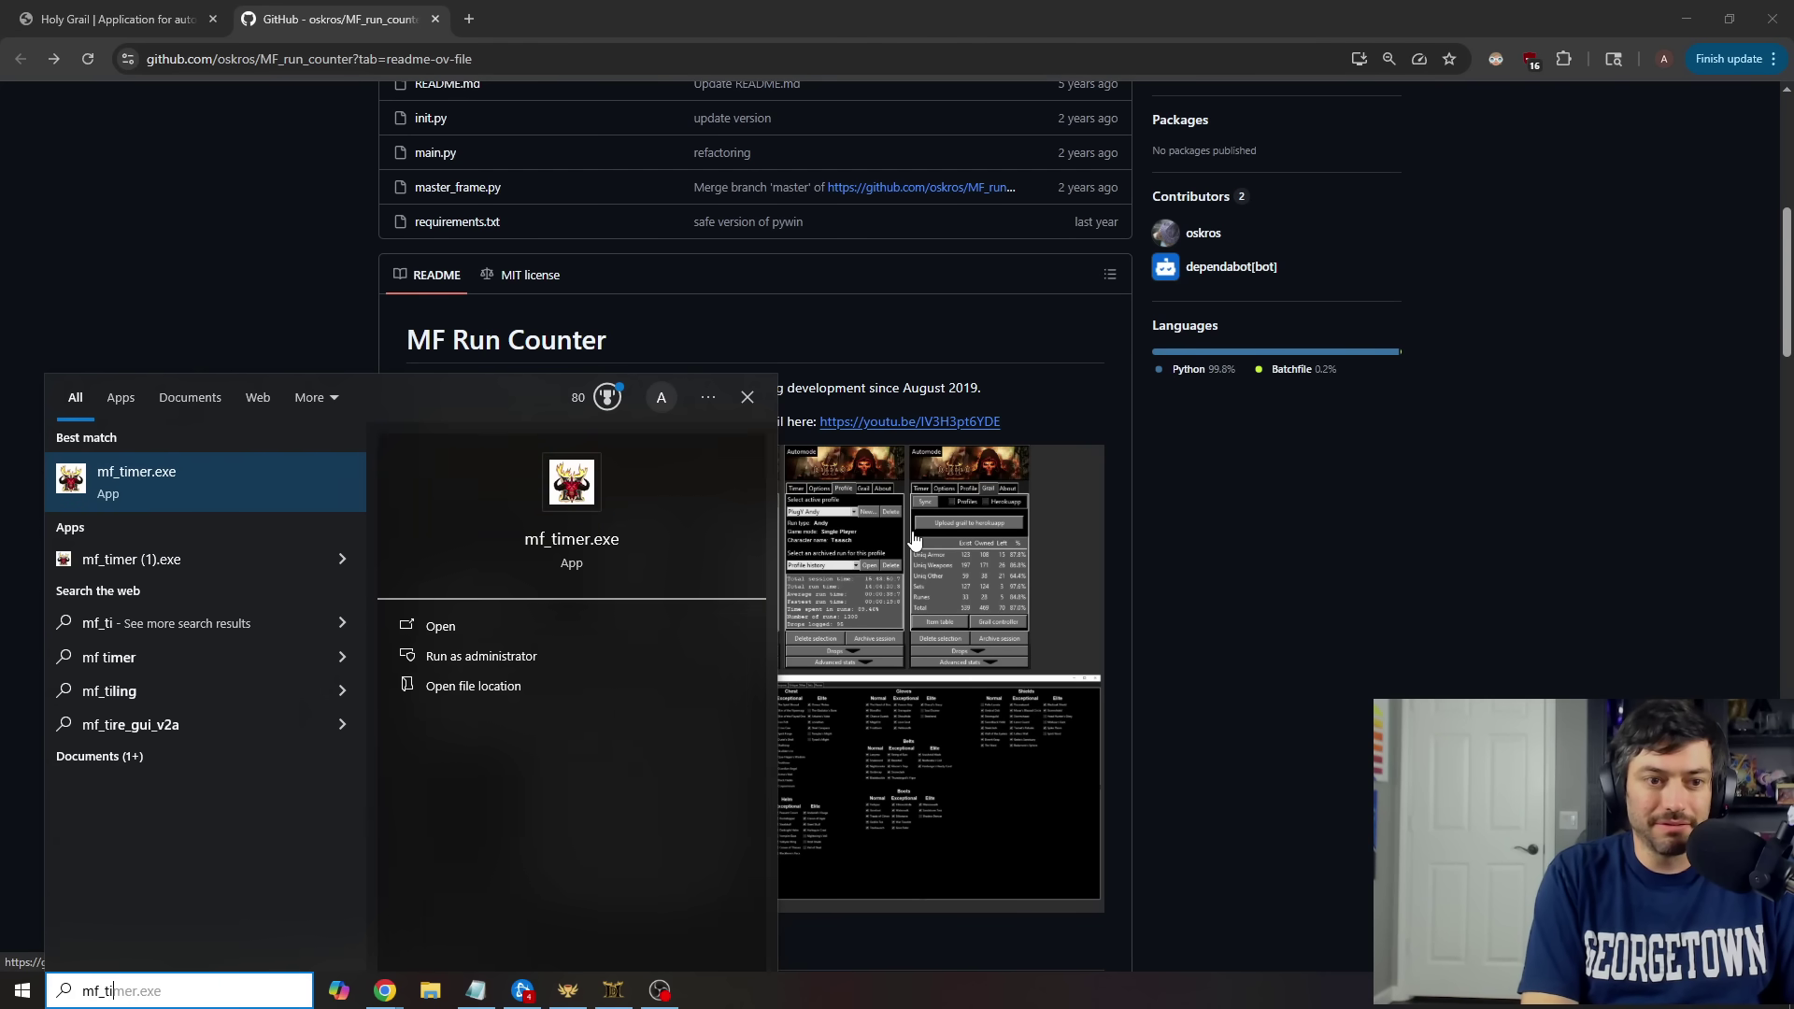
{"action": "key", "text": "Return"}
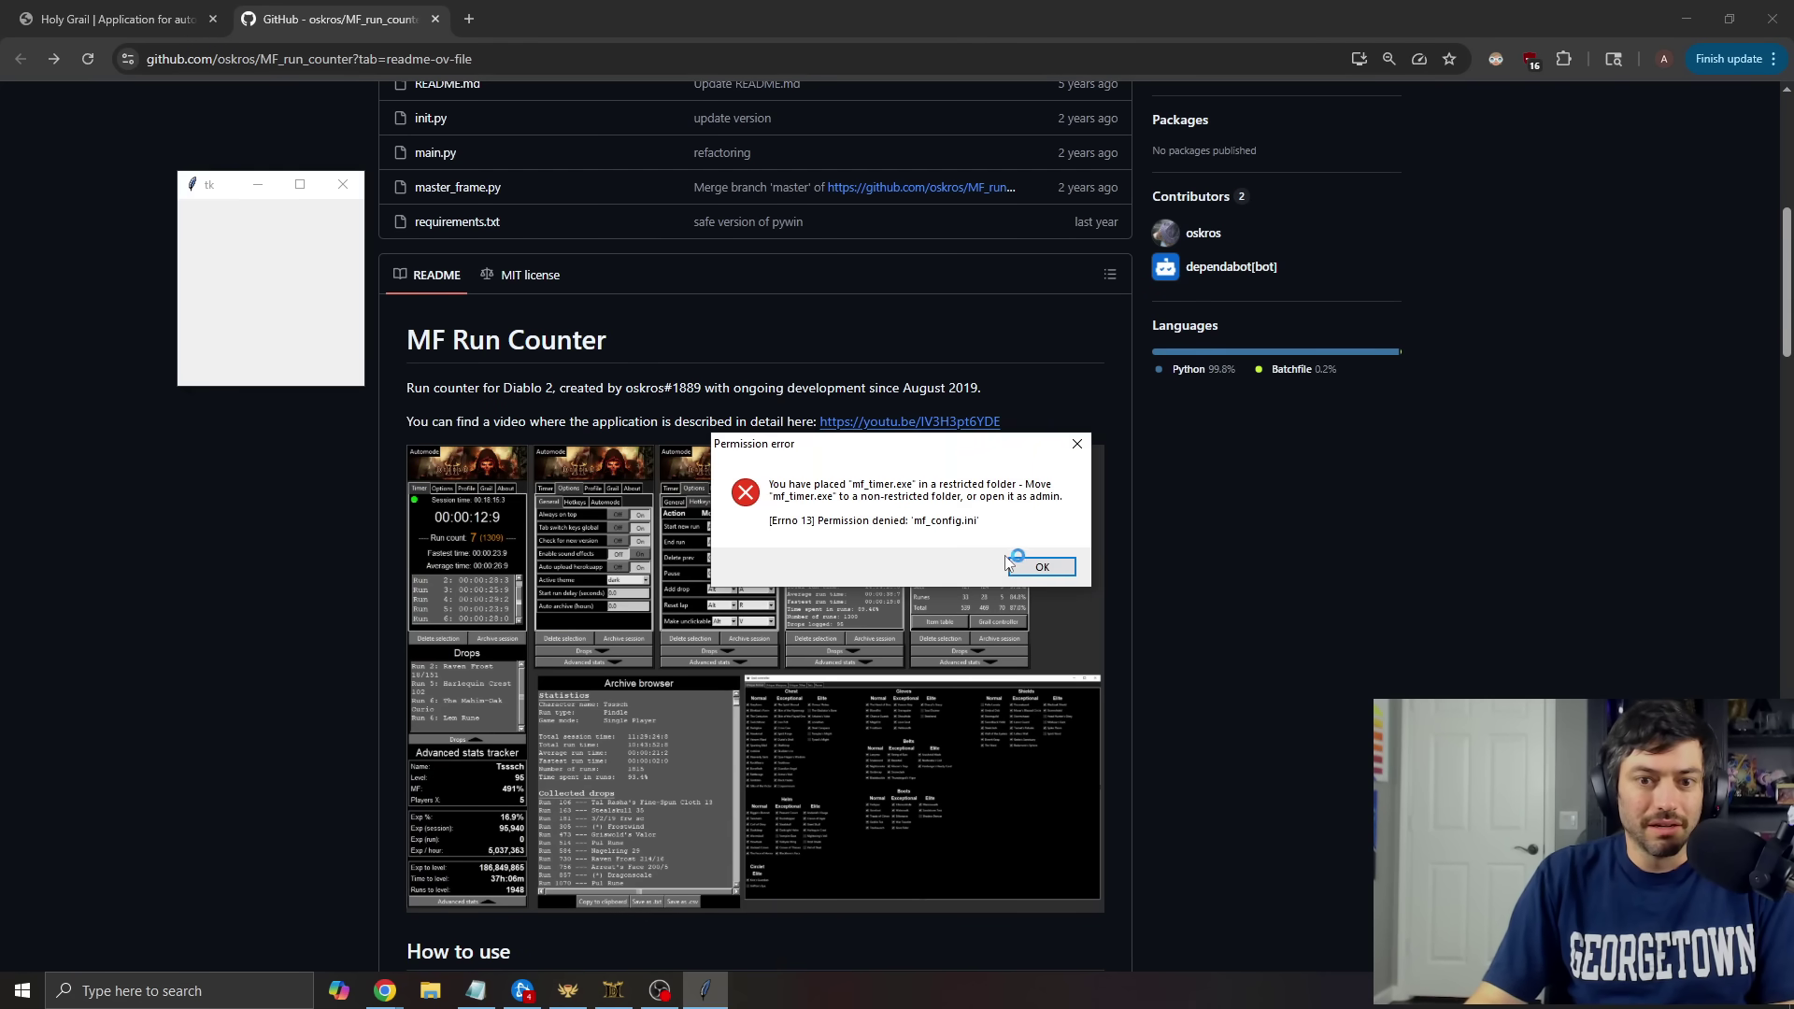
{"action": "left_click", "coordinate": [1016, 565]}
{"action": "left_click", "coordinate": [972, 556]}
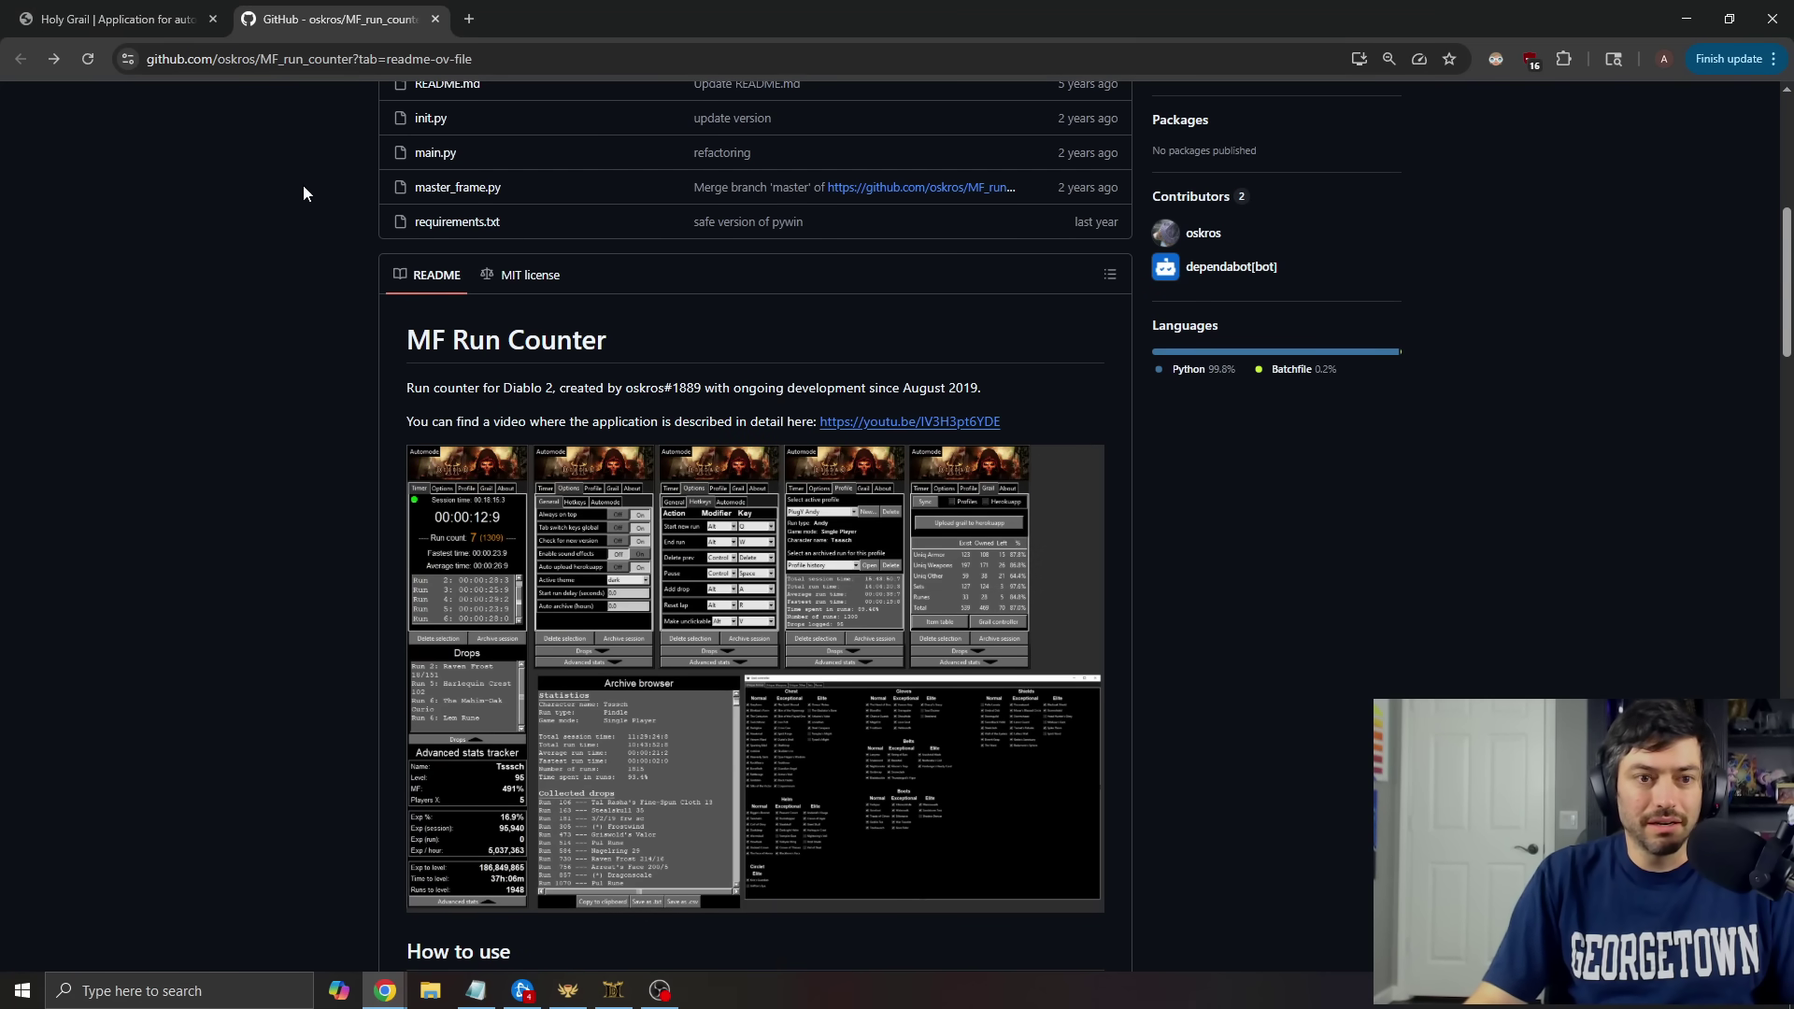
Try to launch mf_timer (1).exe through the Windows search and close the error dialogs
{"action": "key", "text": "super"}
{"action": "type", "text": "mf_"}
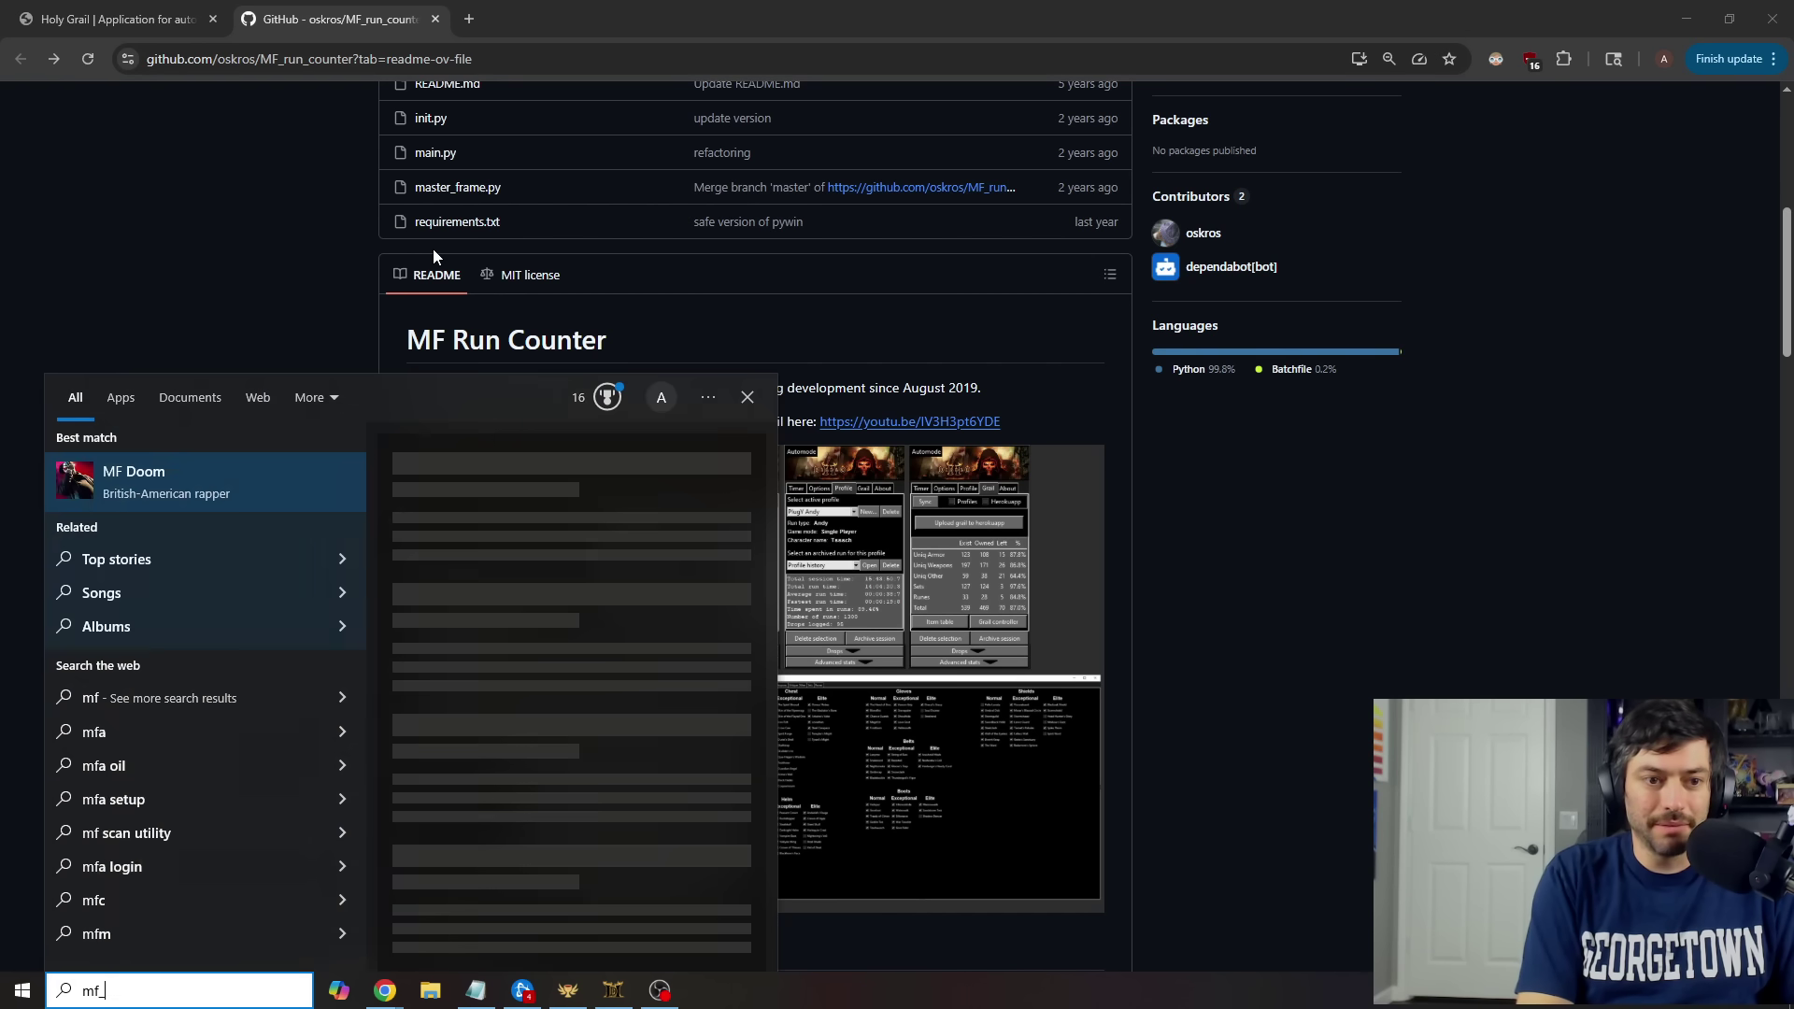
{"action": "type", "text": "timer (1)"}
{"action": "left_click", "coordinate": [240, 512]}
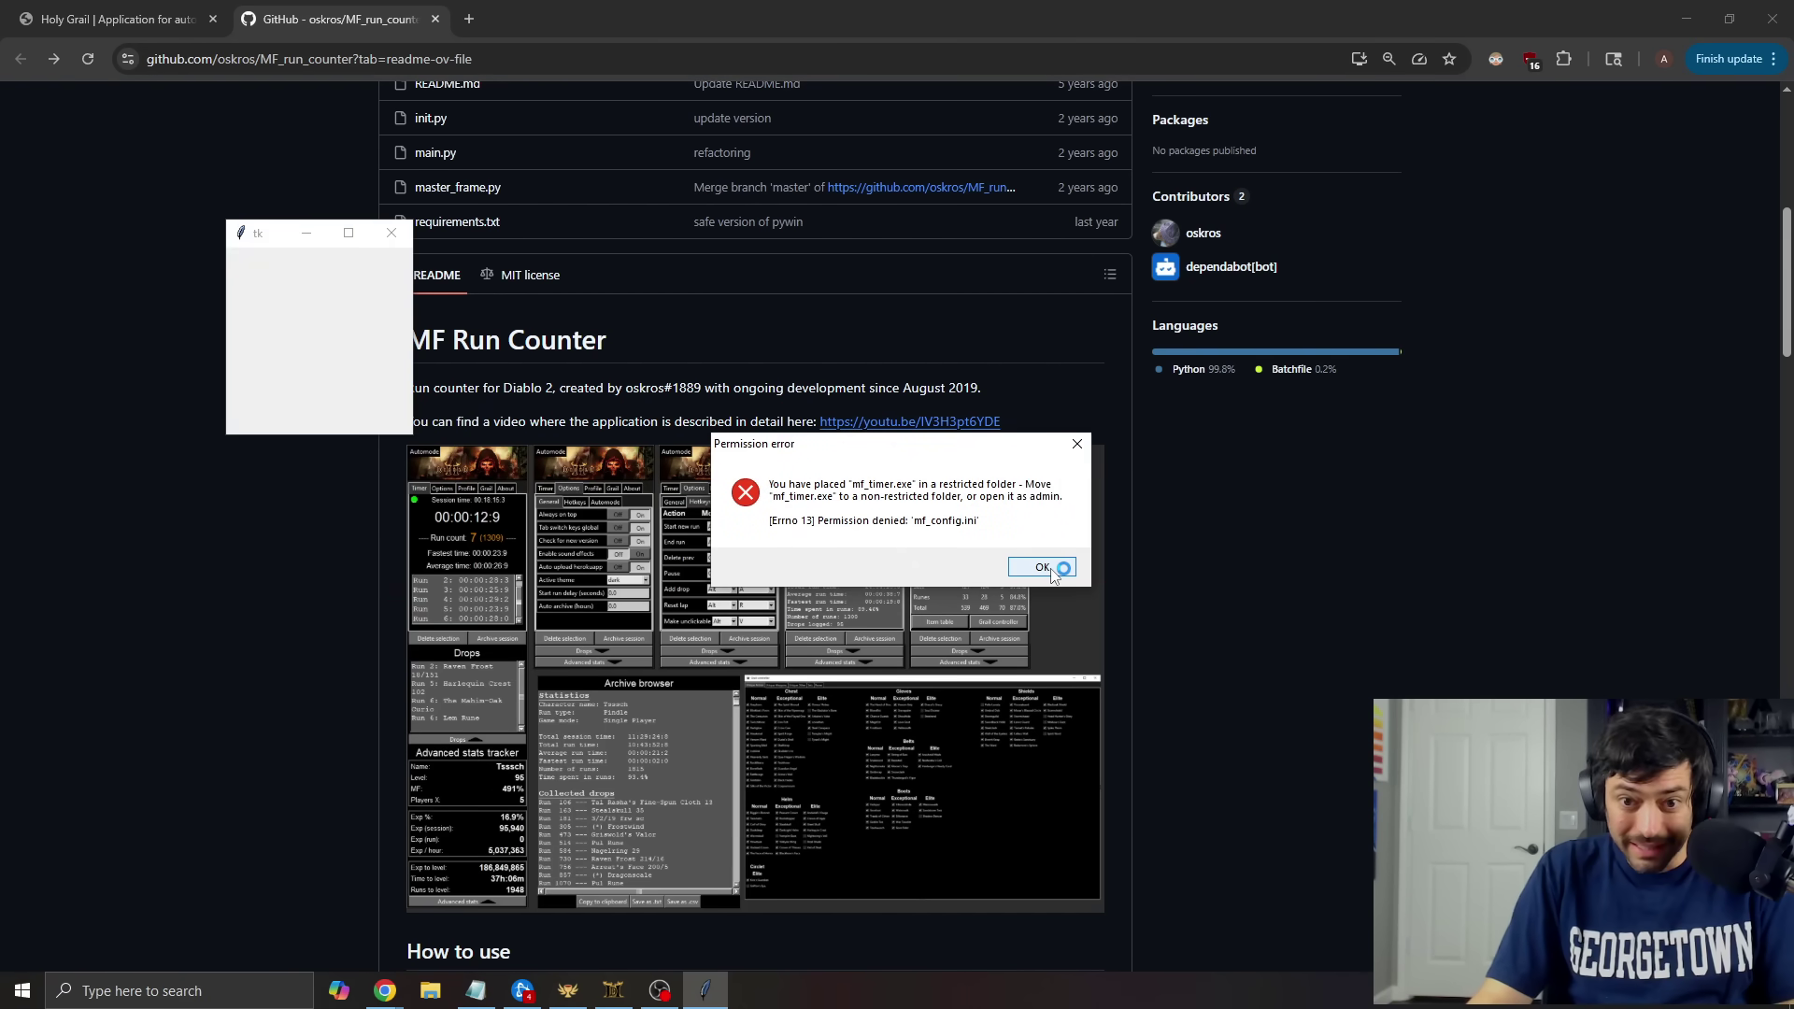
{"action": "left_click", "coordinate": [1053, 569]}
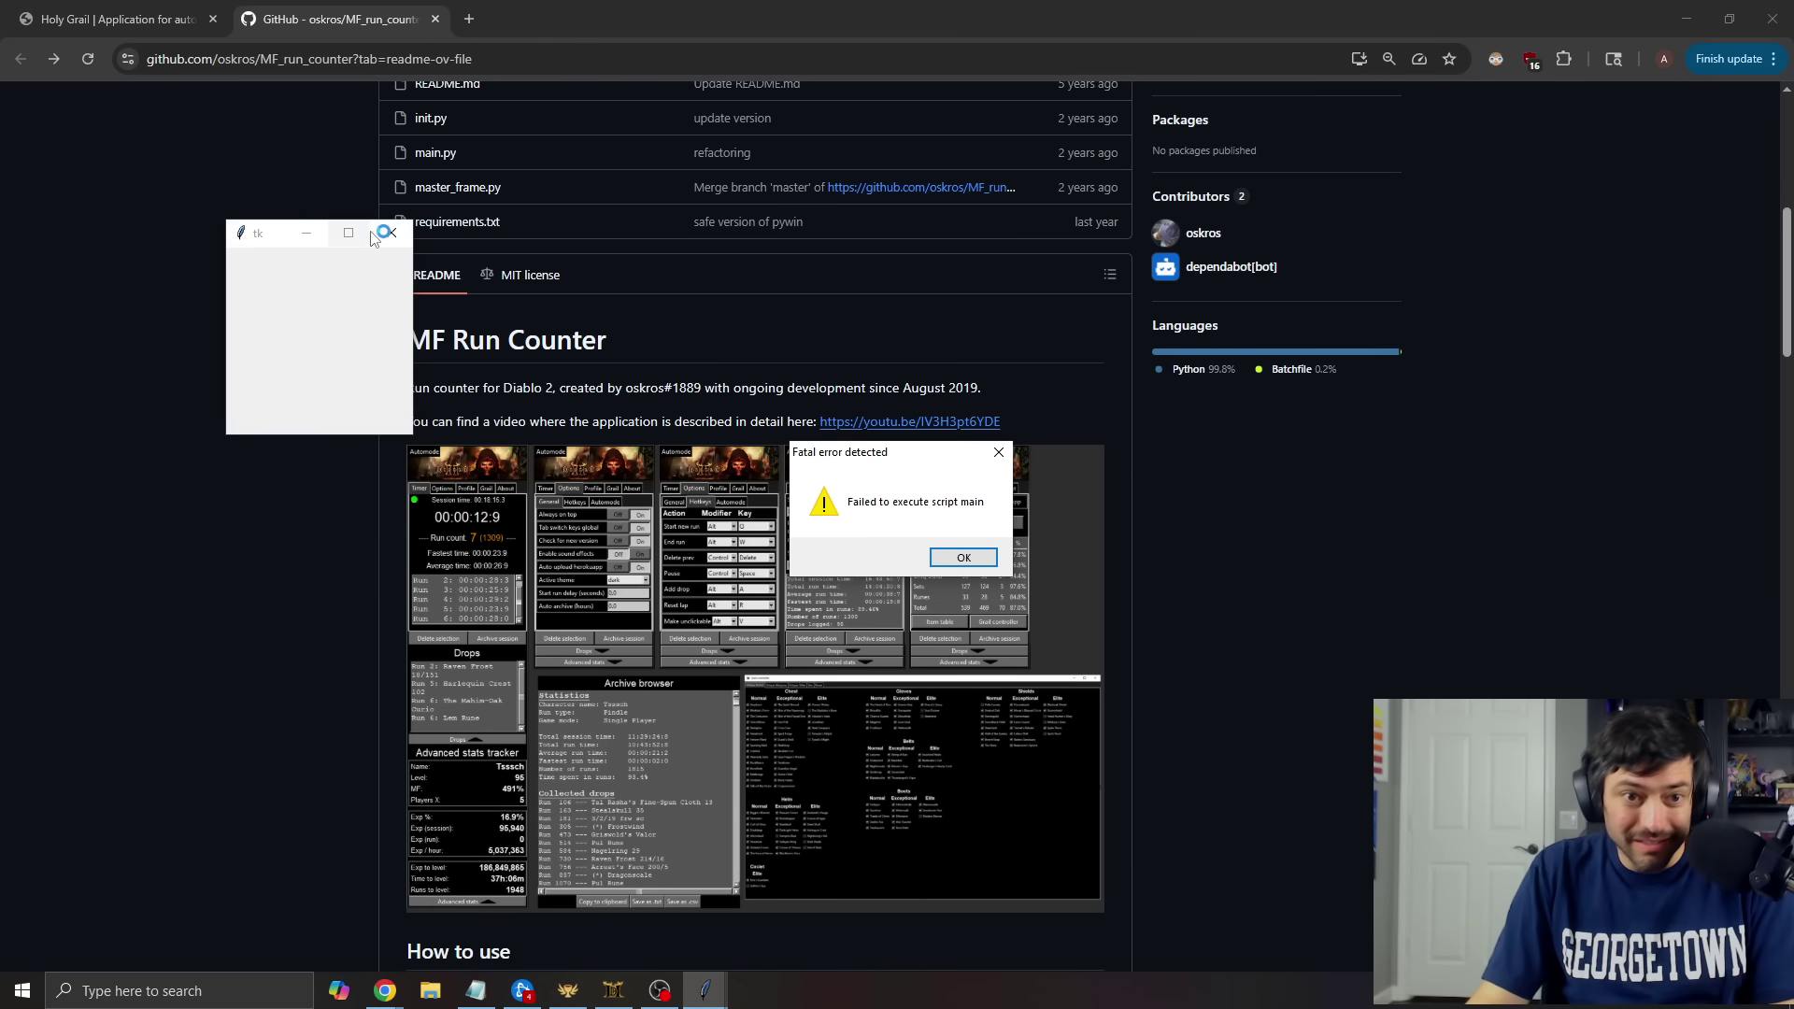
{"action": "left_click", "coordinate": [967, 559]}
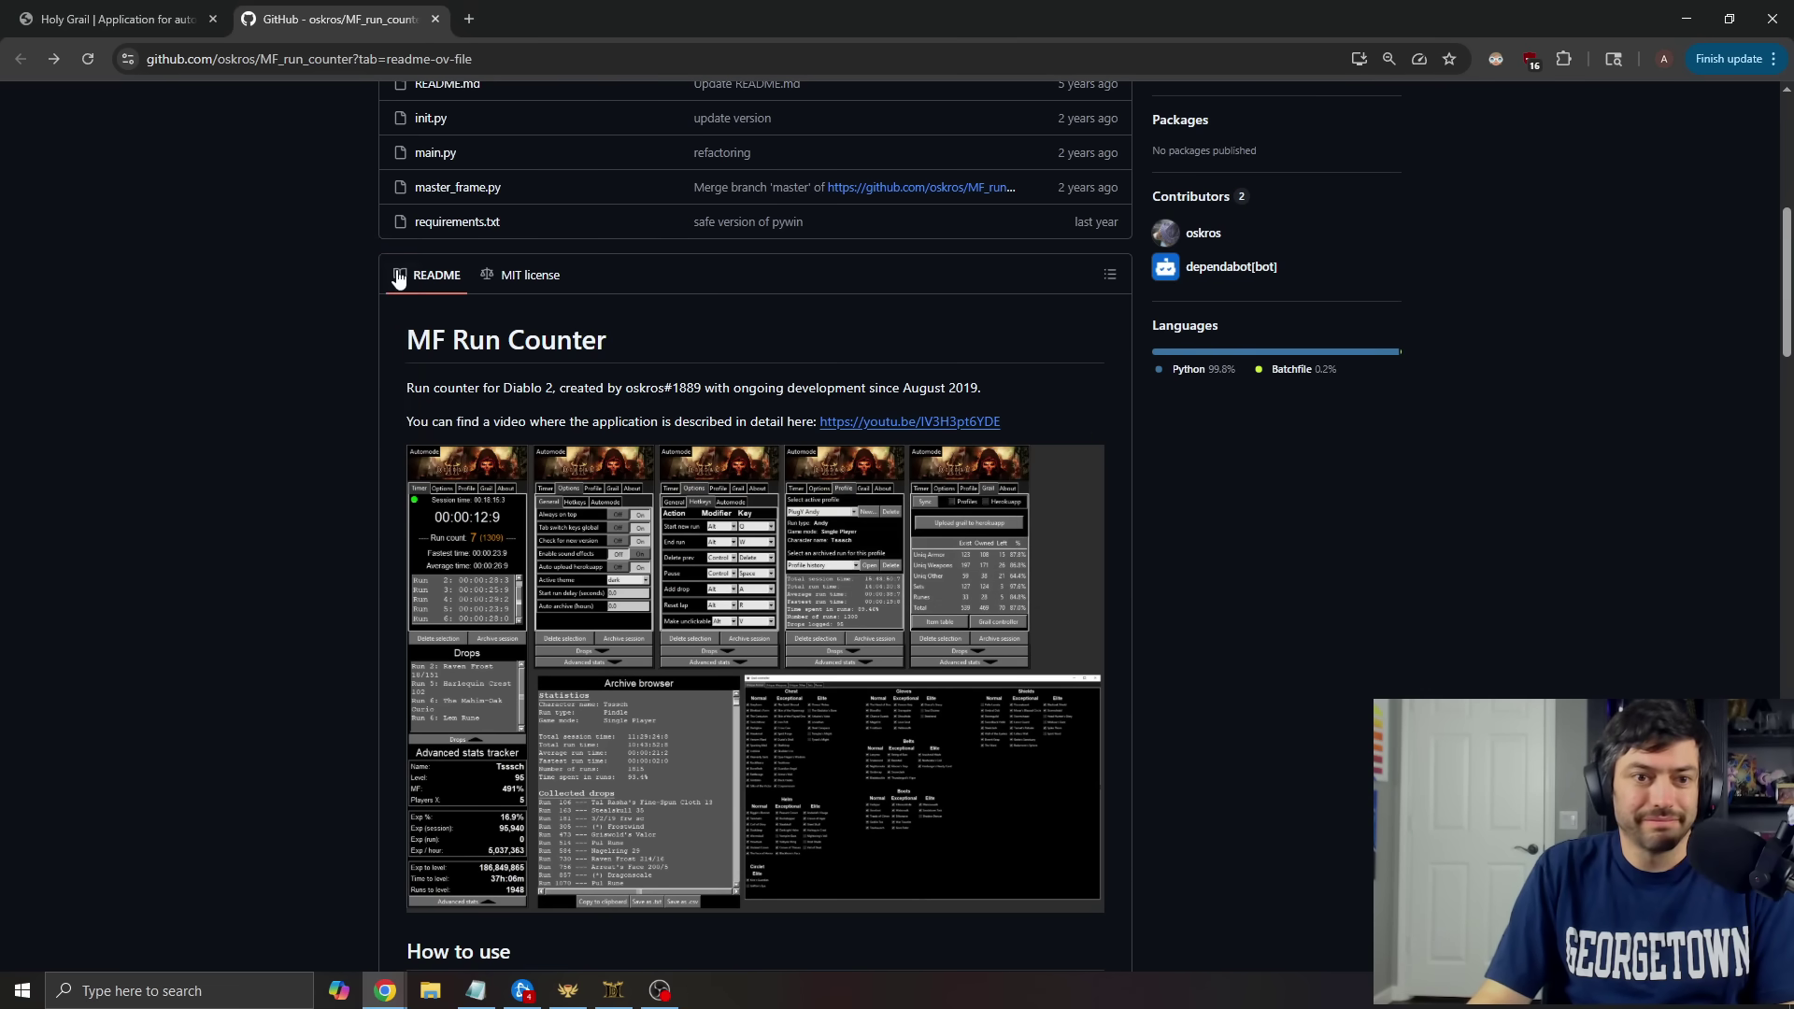
Run mf_timer (1) from the inner MF_run_counter-master folder in Downloads and dismiss the add-drop dialog
{"action": "left_click", "coordinate": [430, 991]}
{"action": "left_click", "coordinate": [521, 261]}
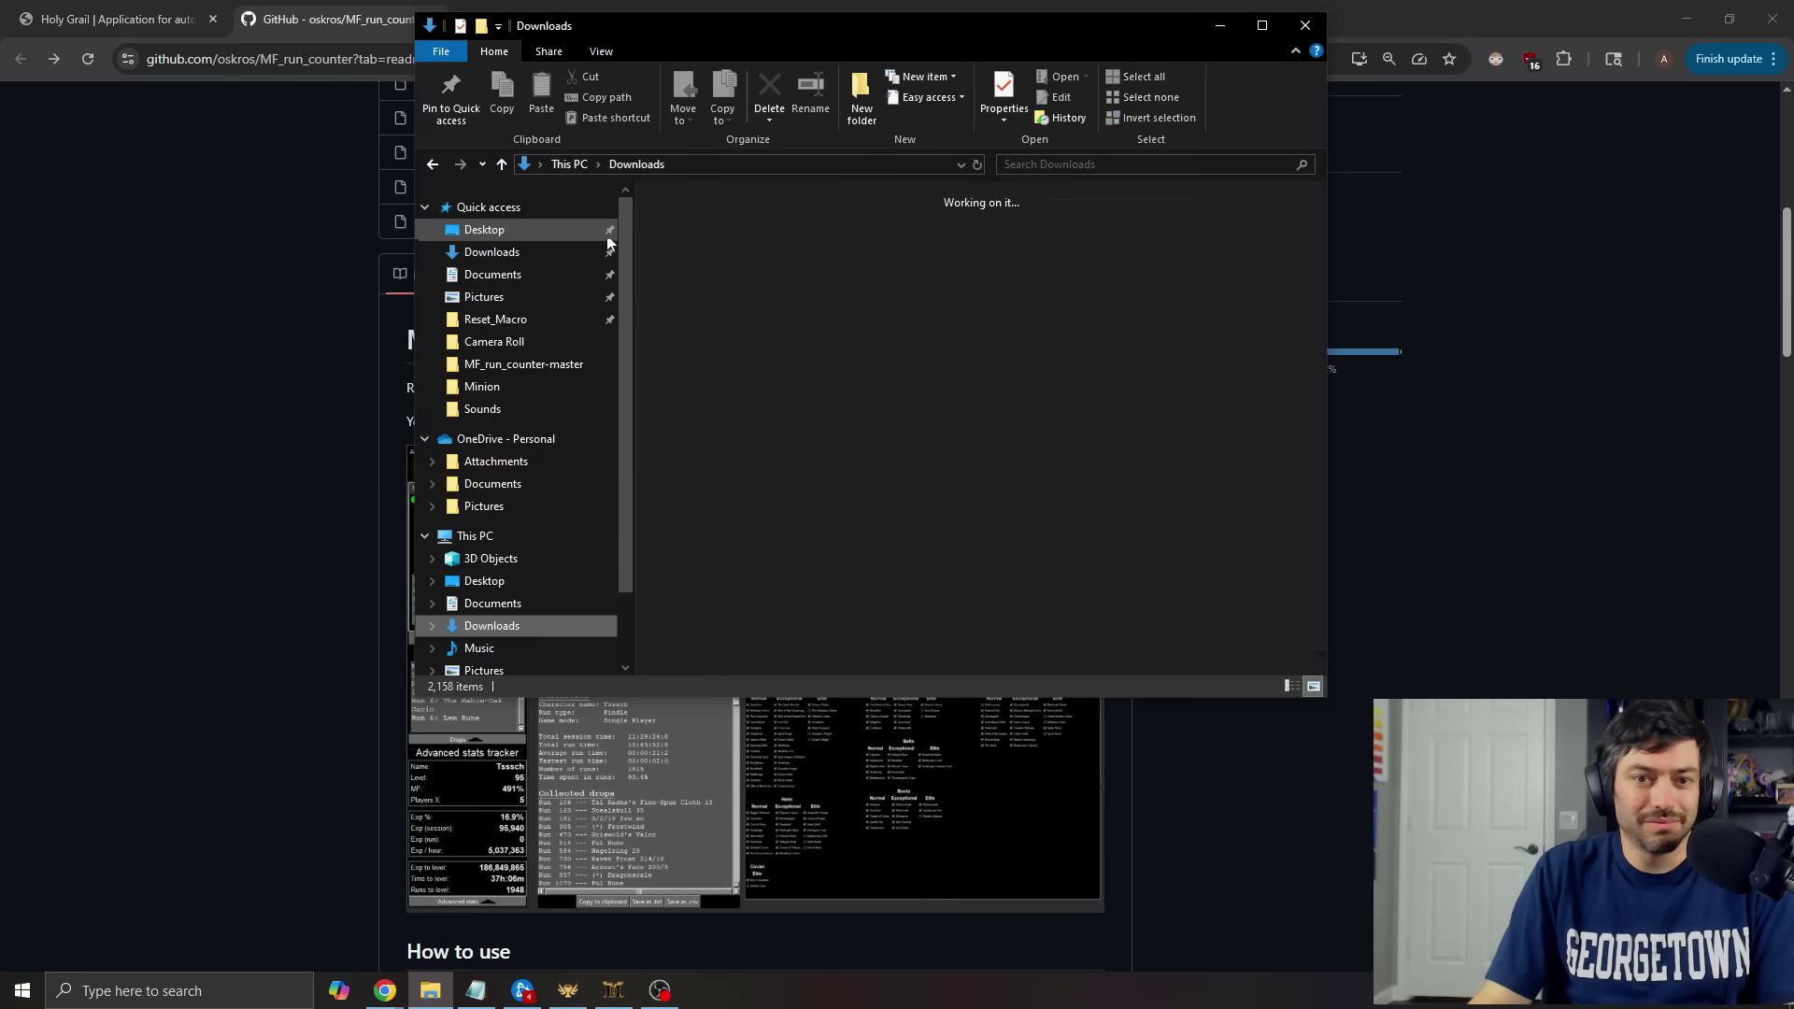
{"action": "double_click", "coordinate": [790, 268]}
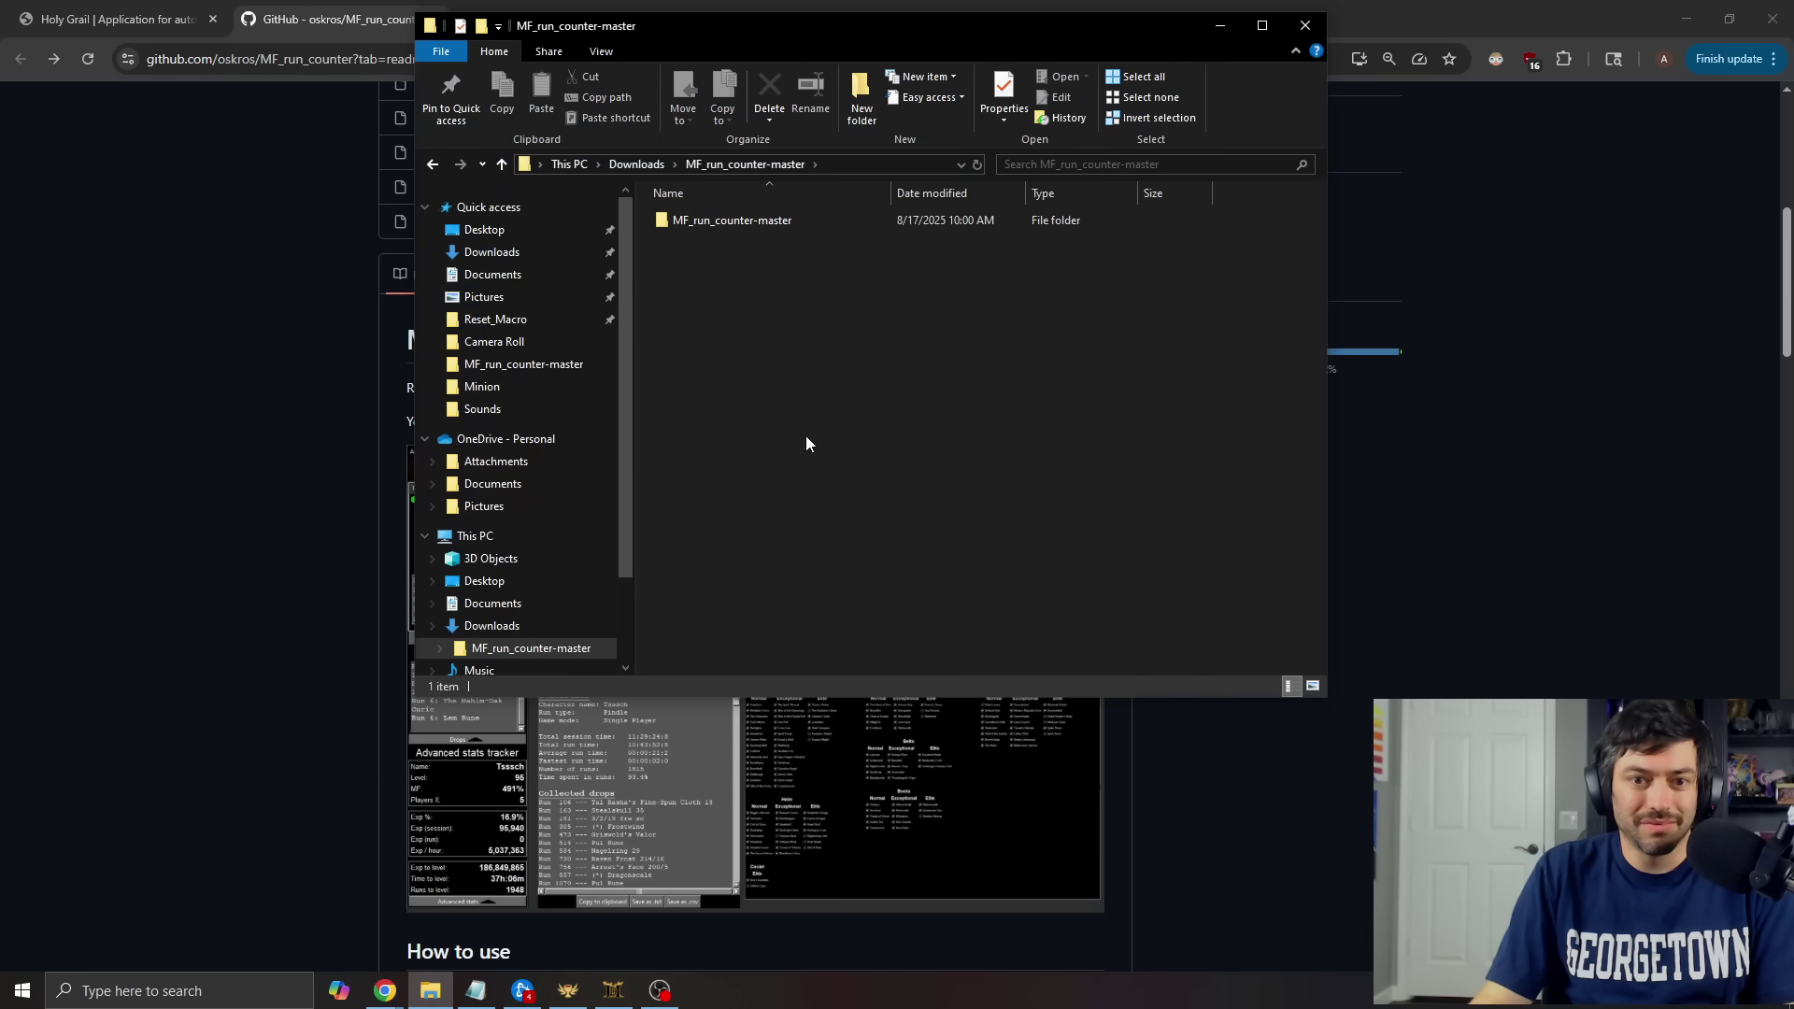
{"action": "double_click", "coordinate": [743, 221]}
{"action": "left_click", "coordinate": [750, 537]}
{"action": "double_click", "coordinate": [750, 534]}
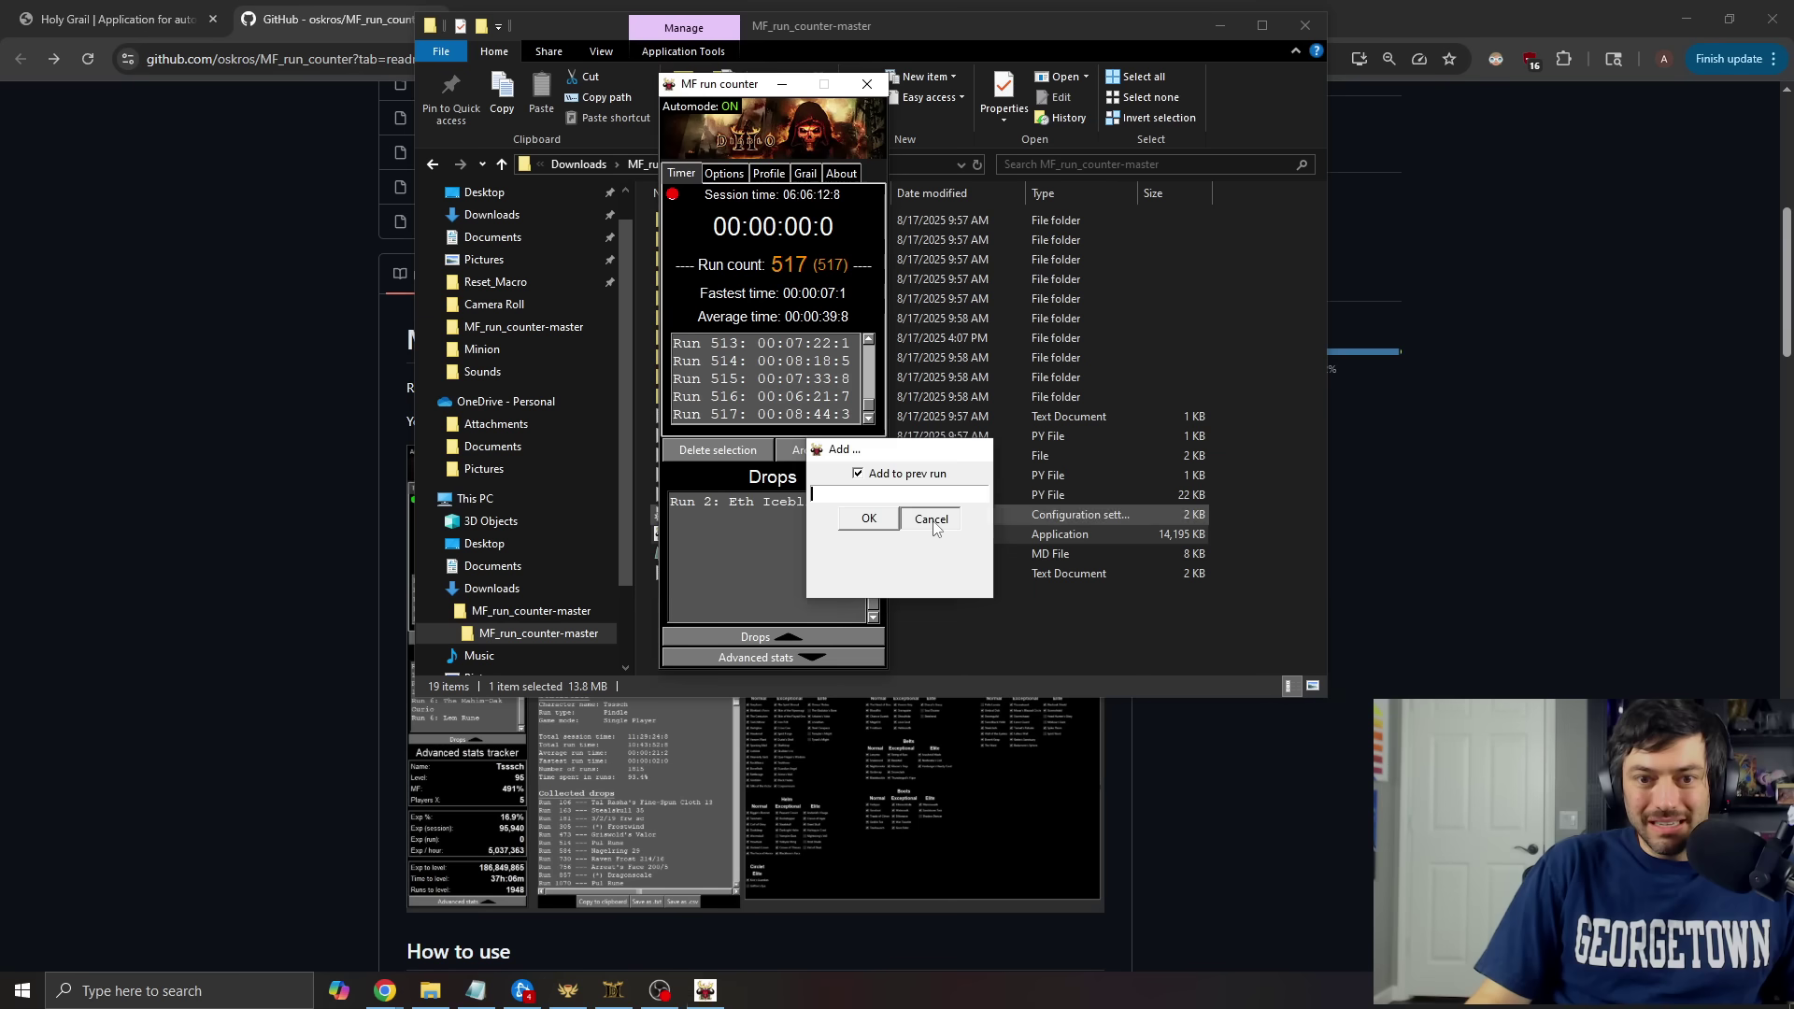
{"action": "left_click", "coordinate": [929, 519]}
Review the run counter's general options and hotkey assignments, and return to the run timer
{"action": "left_click", "coordinate": [743, 176]}
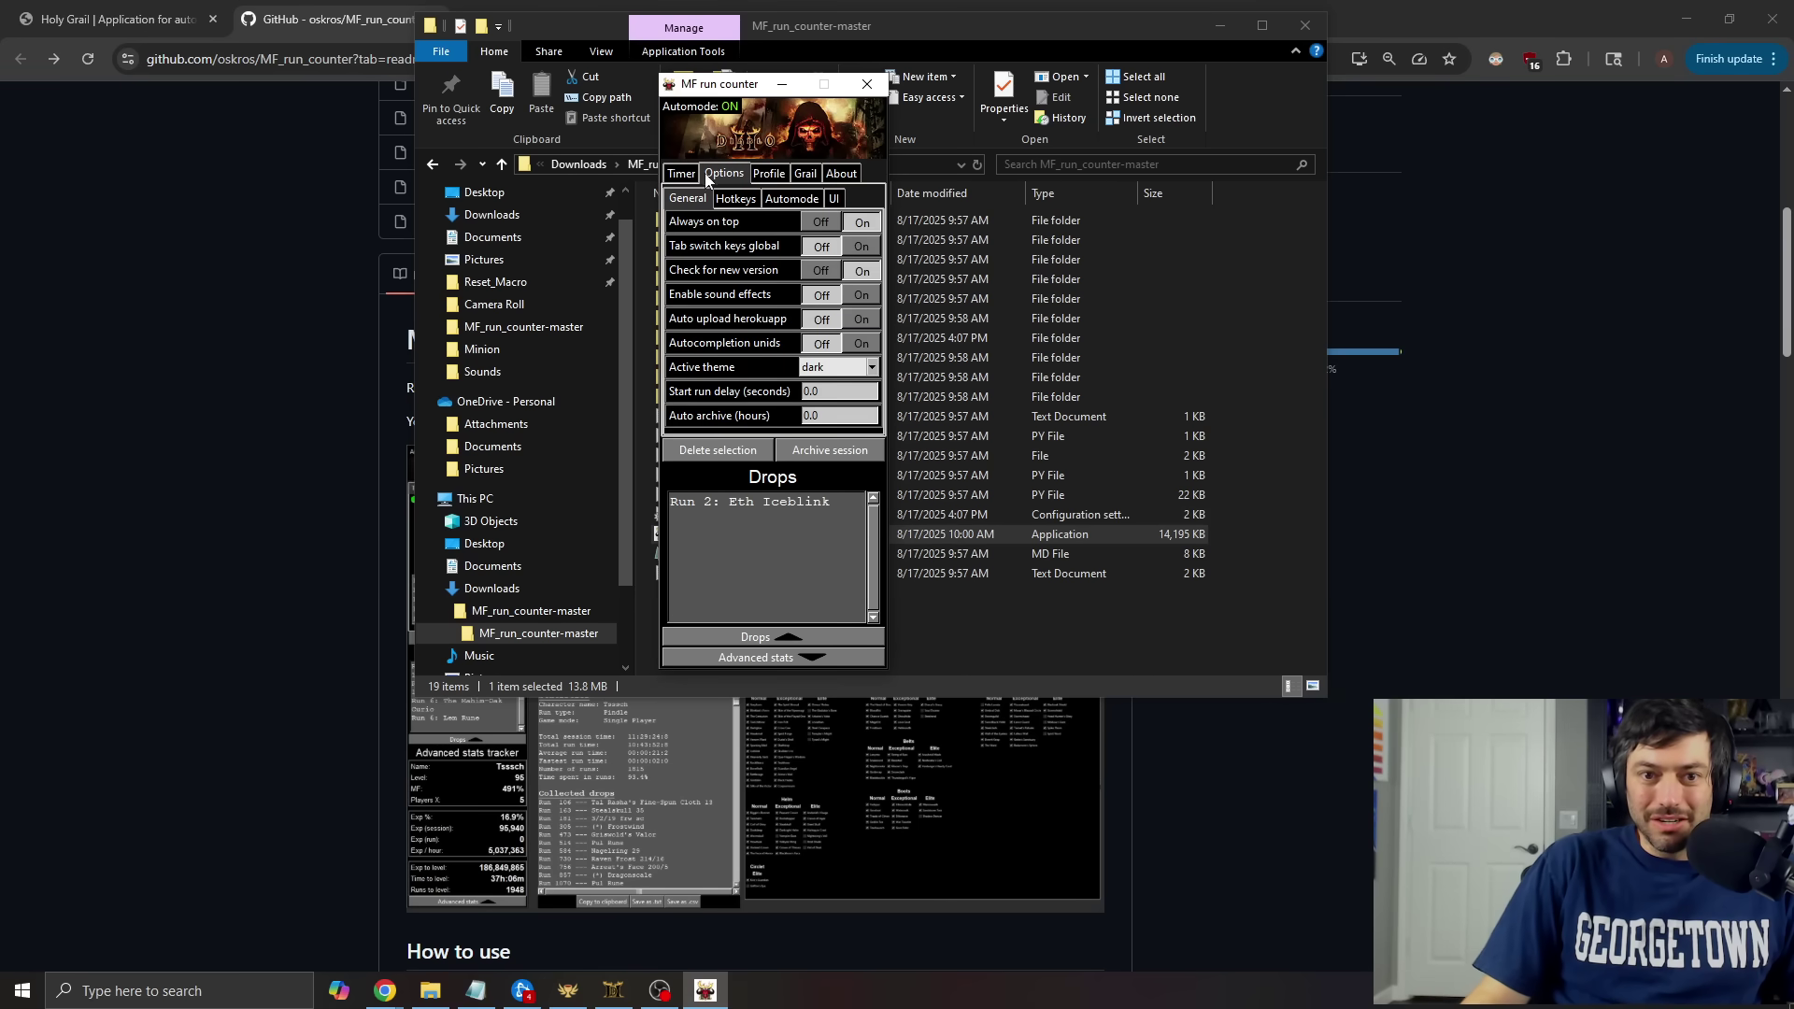
{"action": "left_click", "coordinate": [735, 199]}
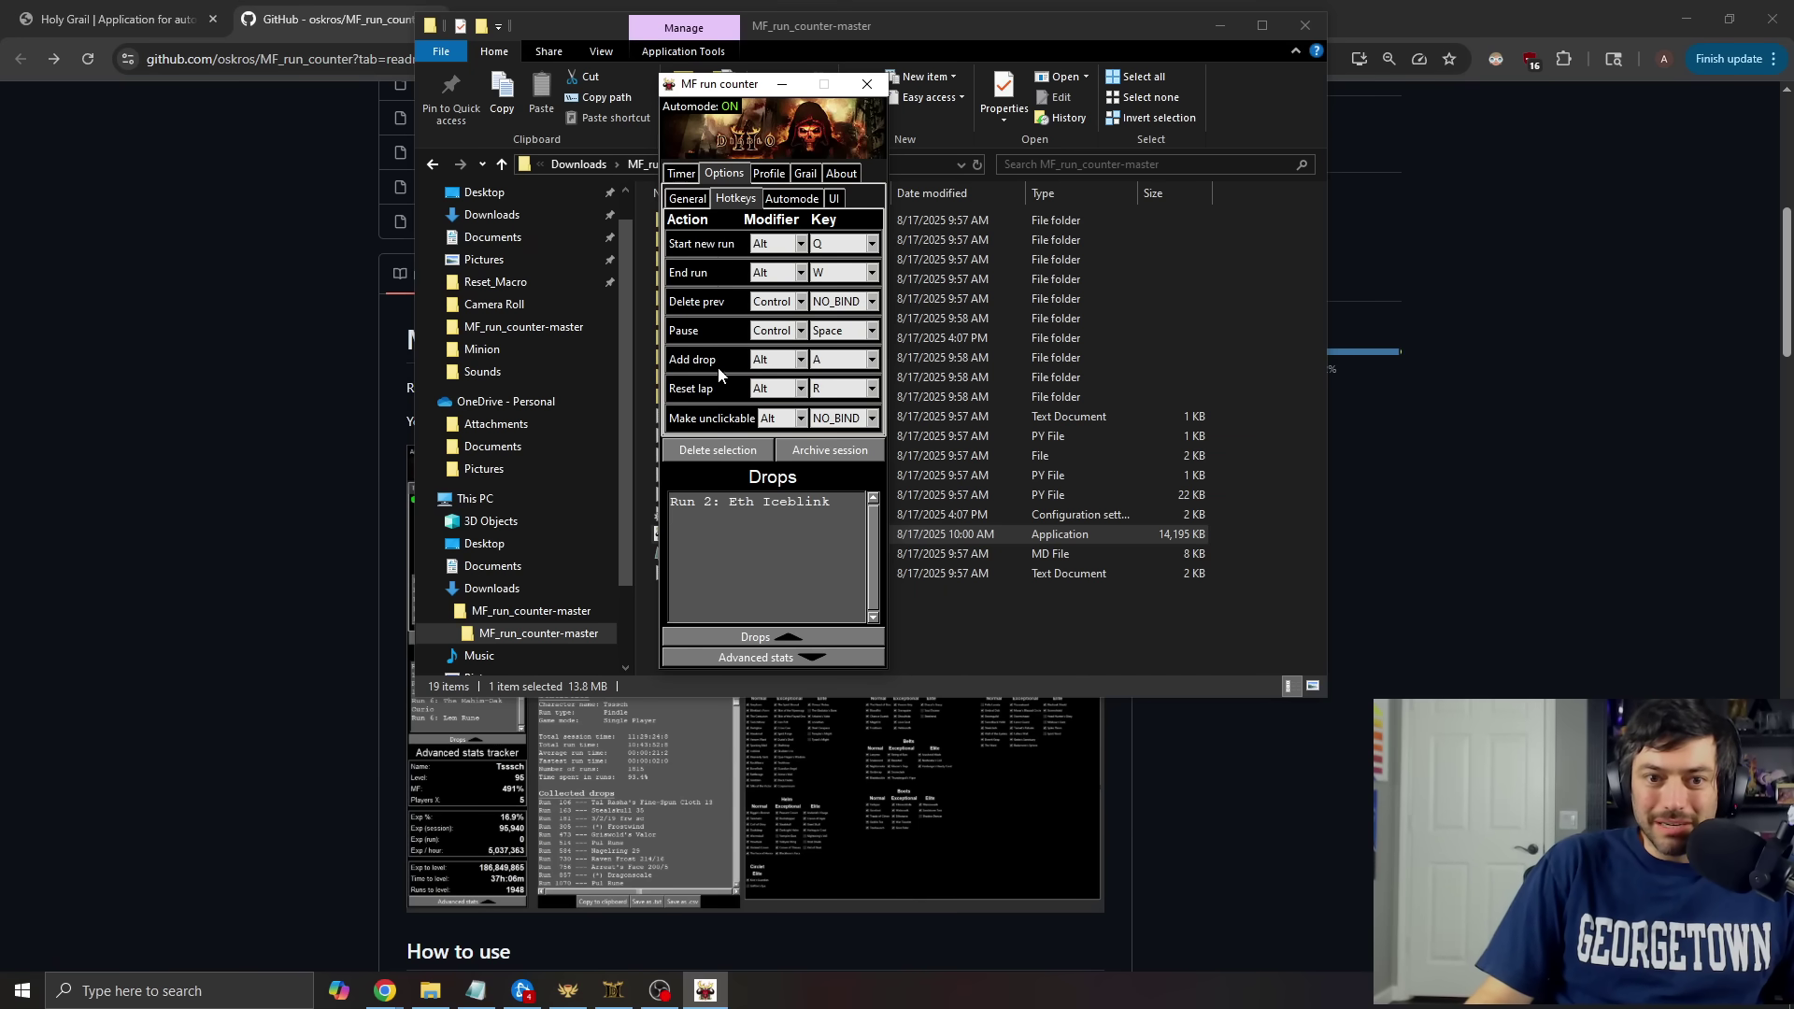
{"action": "left_click", "coordinate": [682, 175]}
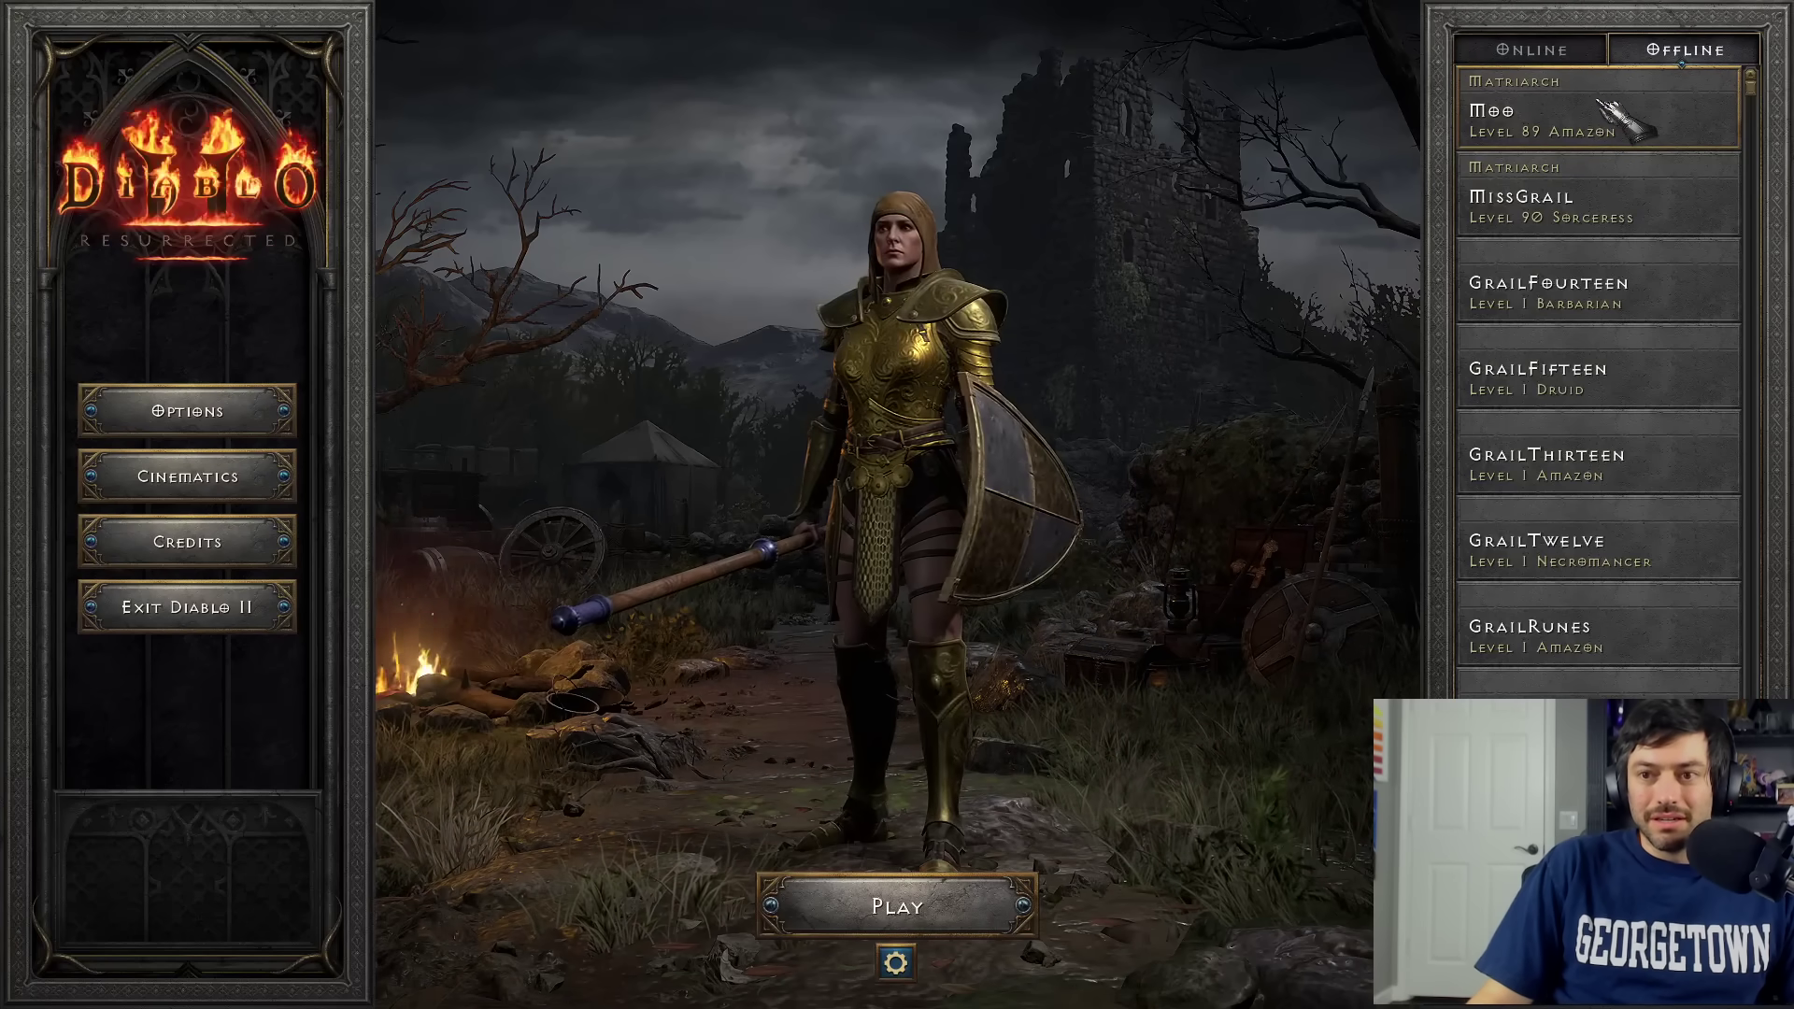
Start an offline Diablo II game with the MissGrail sorceress and browse the run times recorded in the run counter
{"action": "double_click", "coordinate": [1569, 200]}
{"action": "key", "text": "Return"}
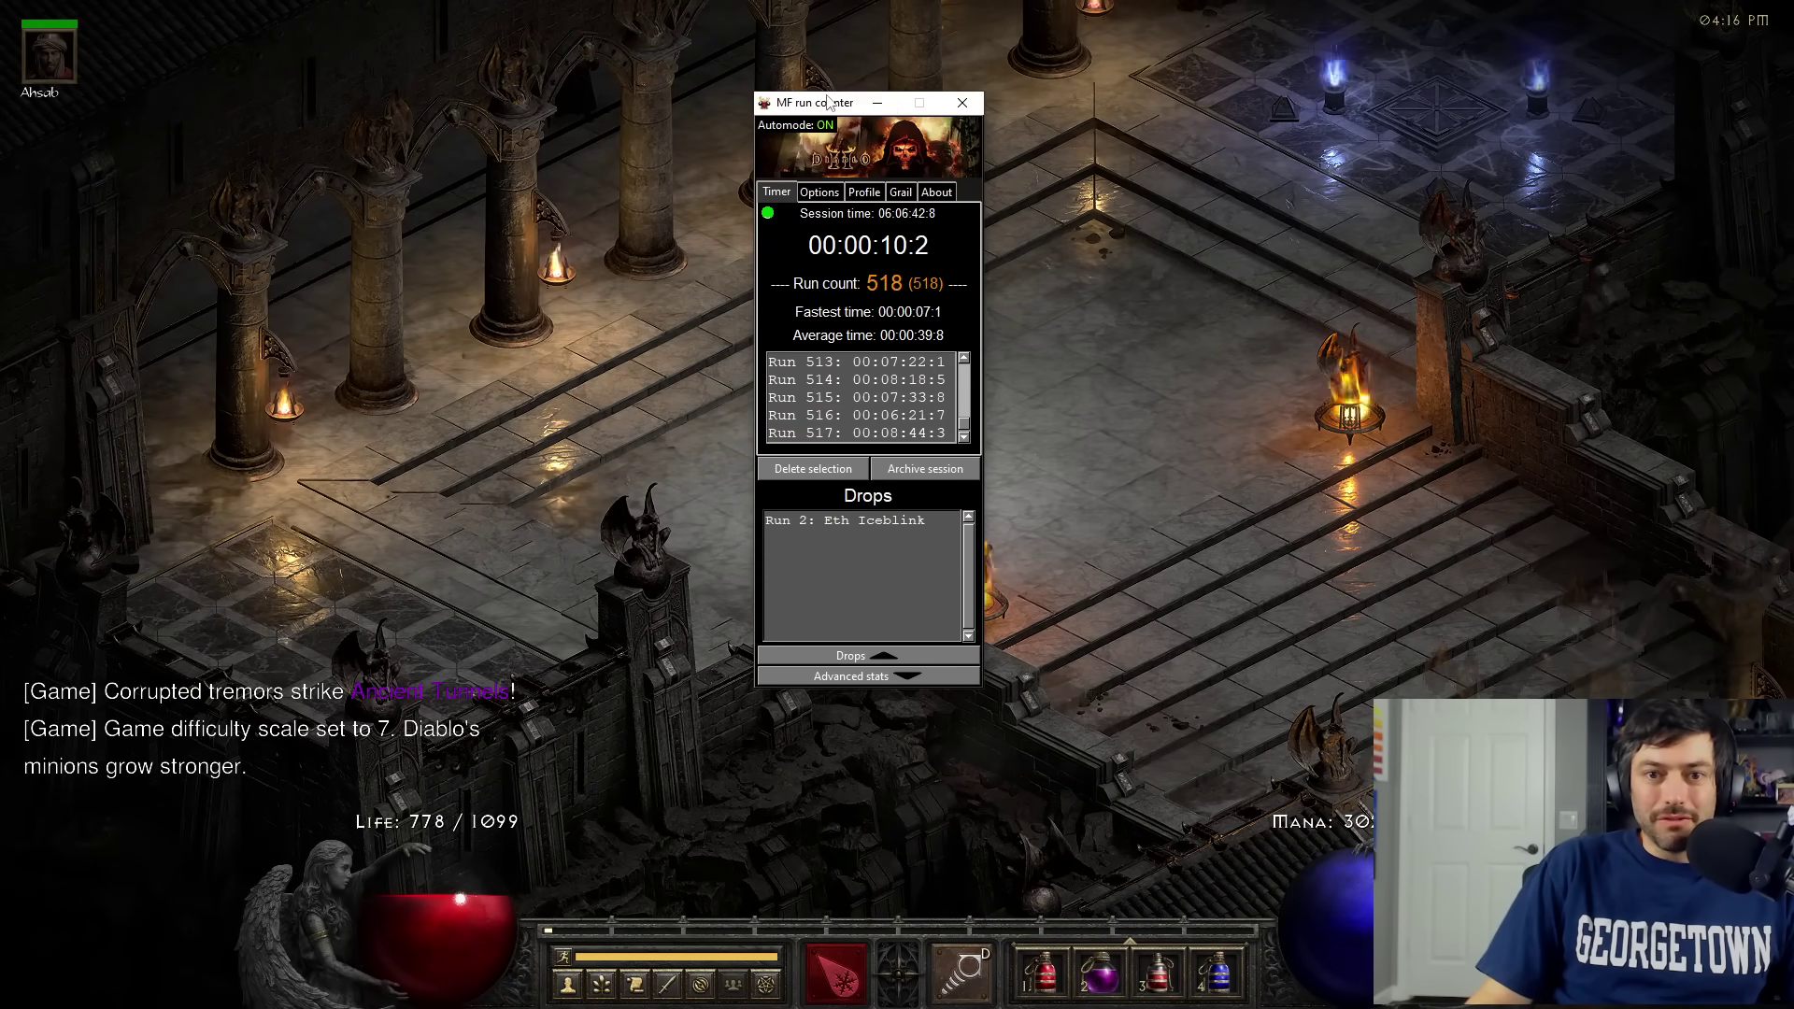
{"action": "left_click_drag", "start_coordinate": [909, 255], "coordinate": [1409, 271]}
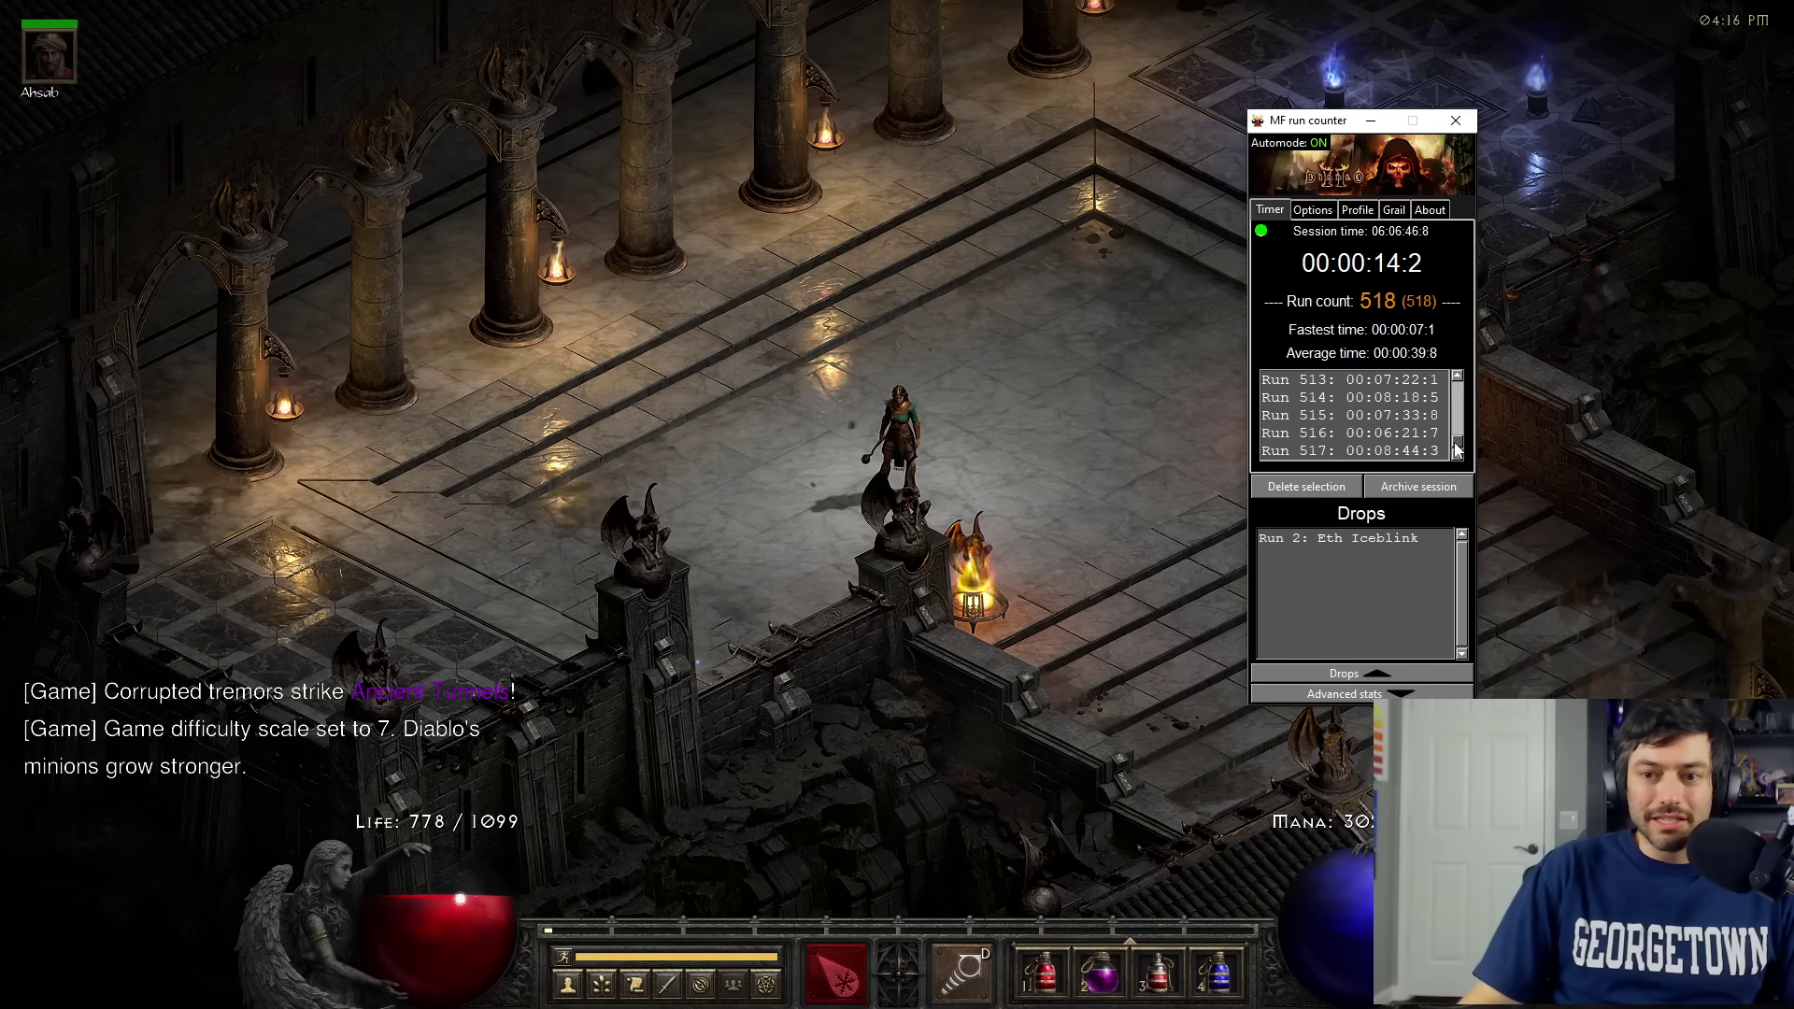
{"action": "left_click_drag", "start_coordinate": [1457, 450], "coordinate": [1379, 415]}
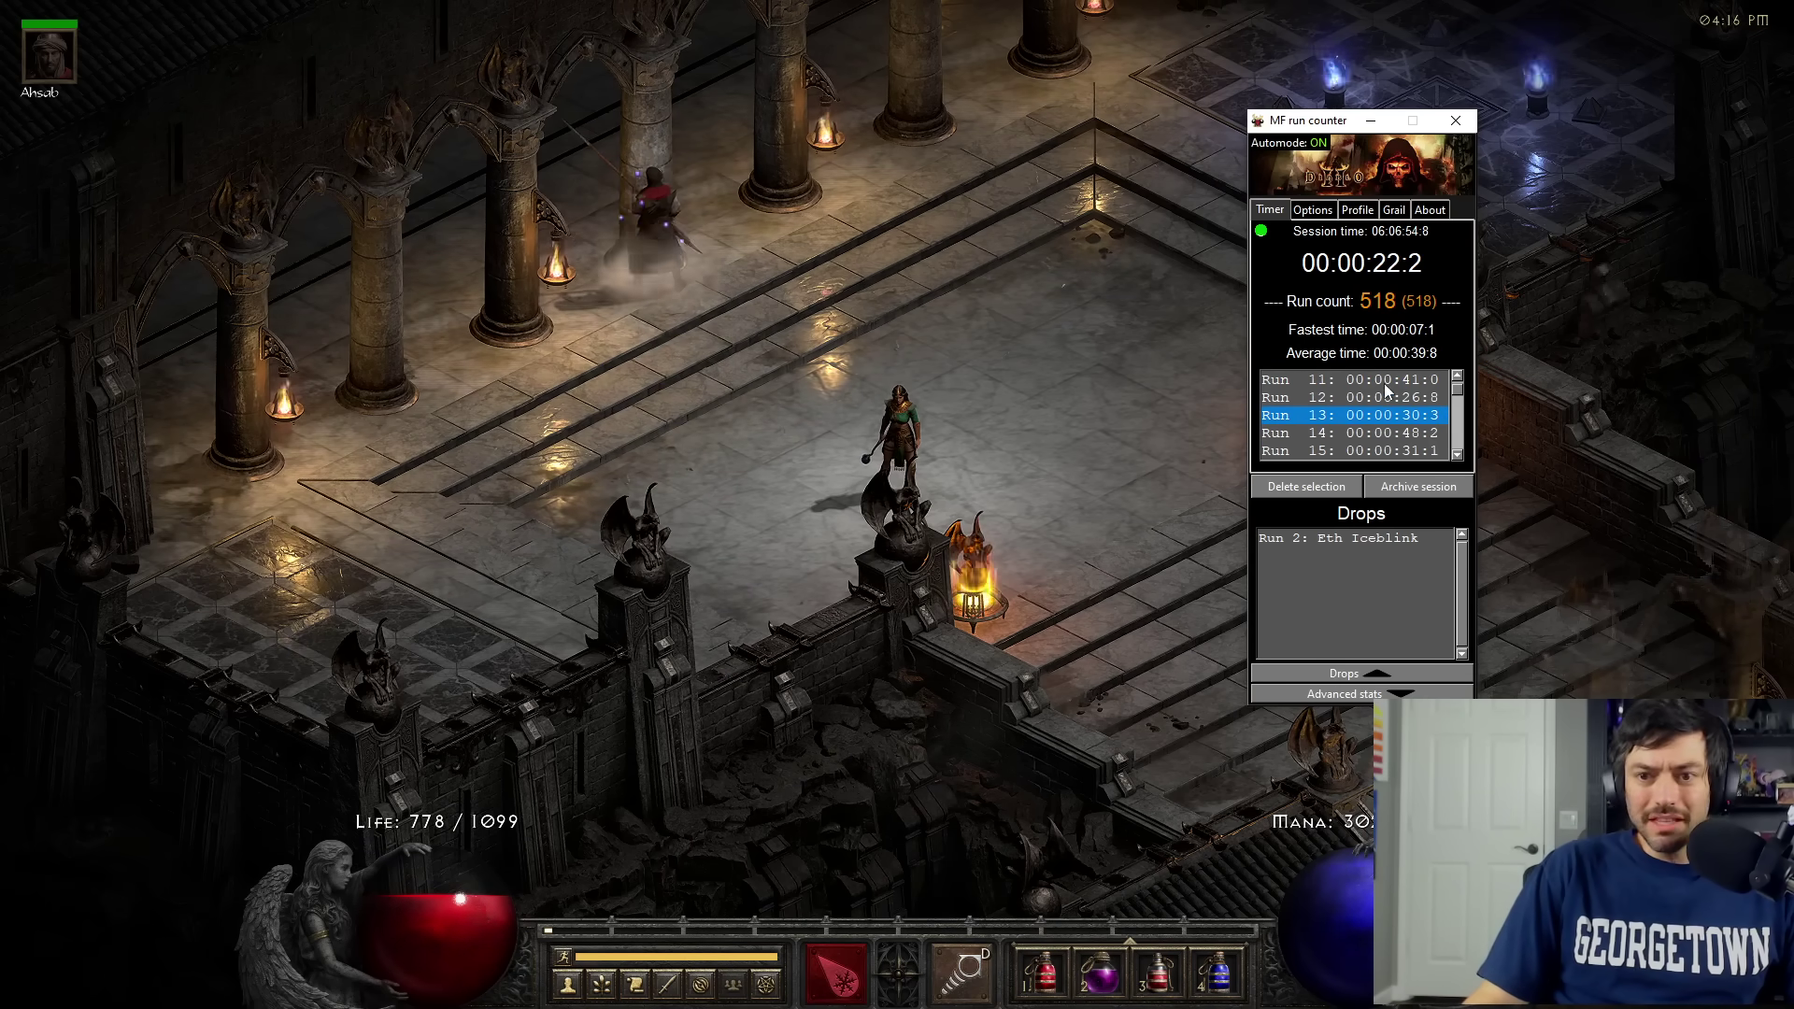
{"action": "scroll", "coordinate": [1382, 428], "scroll_direction": "down", "scroll_amount": 3}
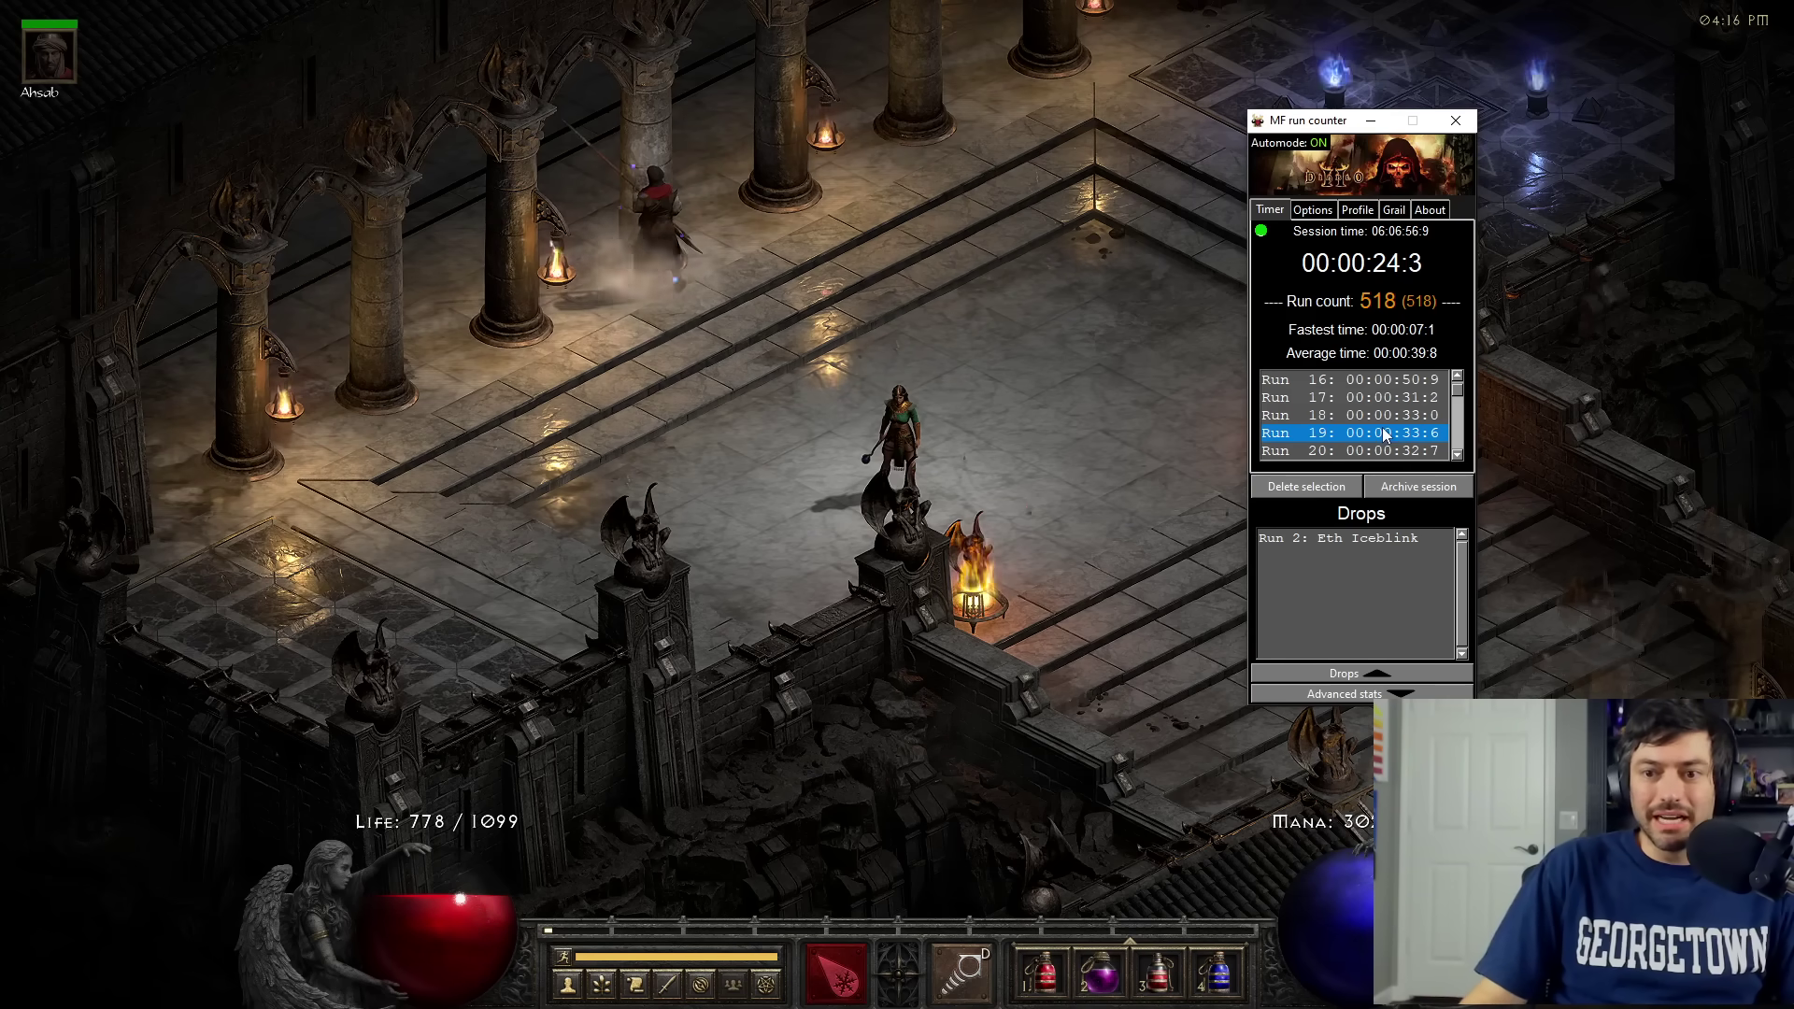
Add a Stormshield drop to the previous run in the run counter's drop log
{"action": "double_click", "coordinate": [1330, 559]}
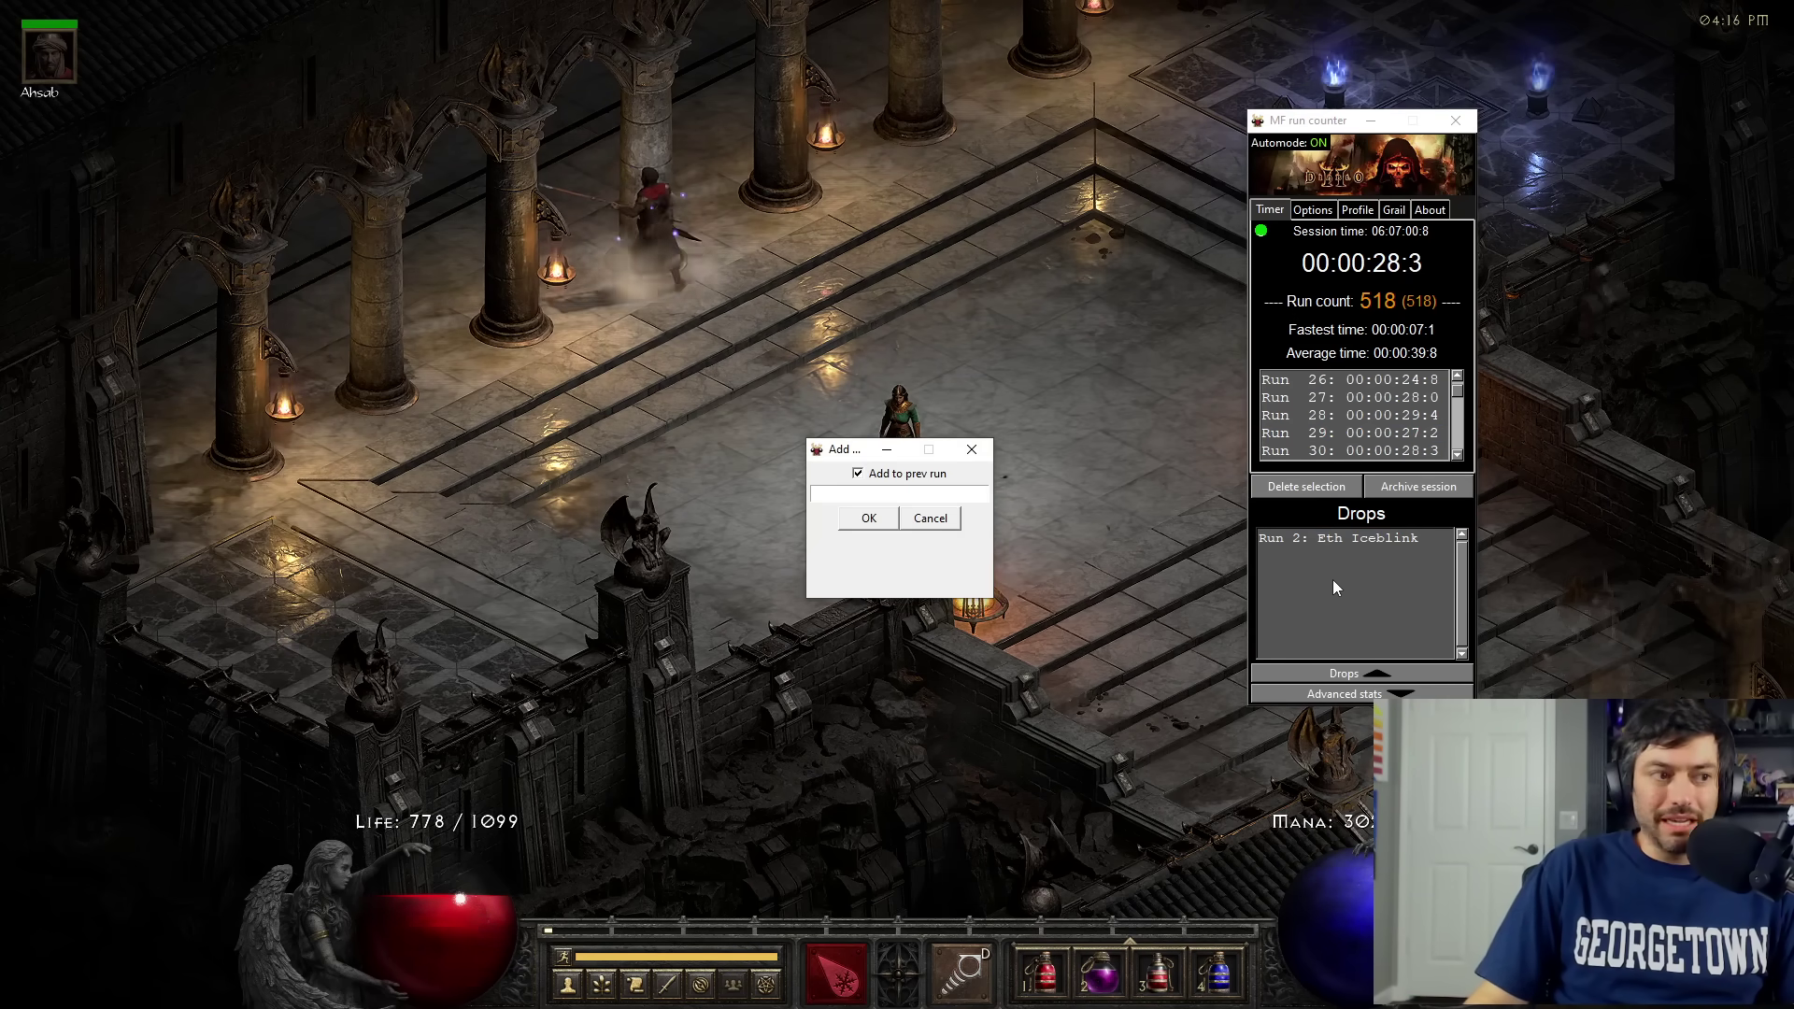
{"action": "left_click", "coordinate": [866, 494]}
{"action": "type", "text": "Storms"}
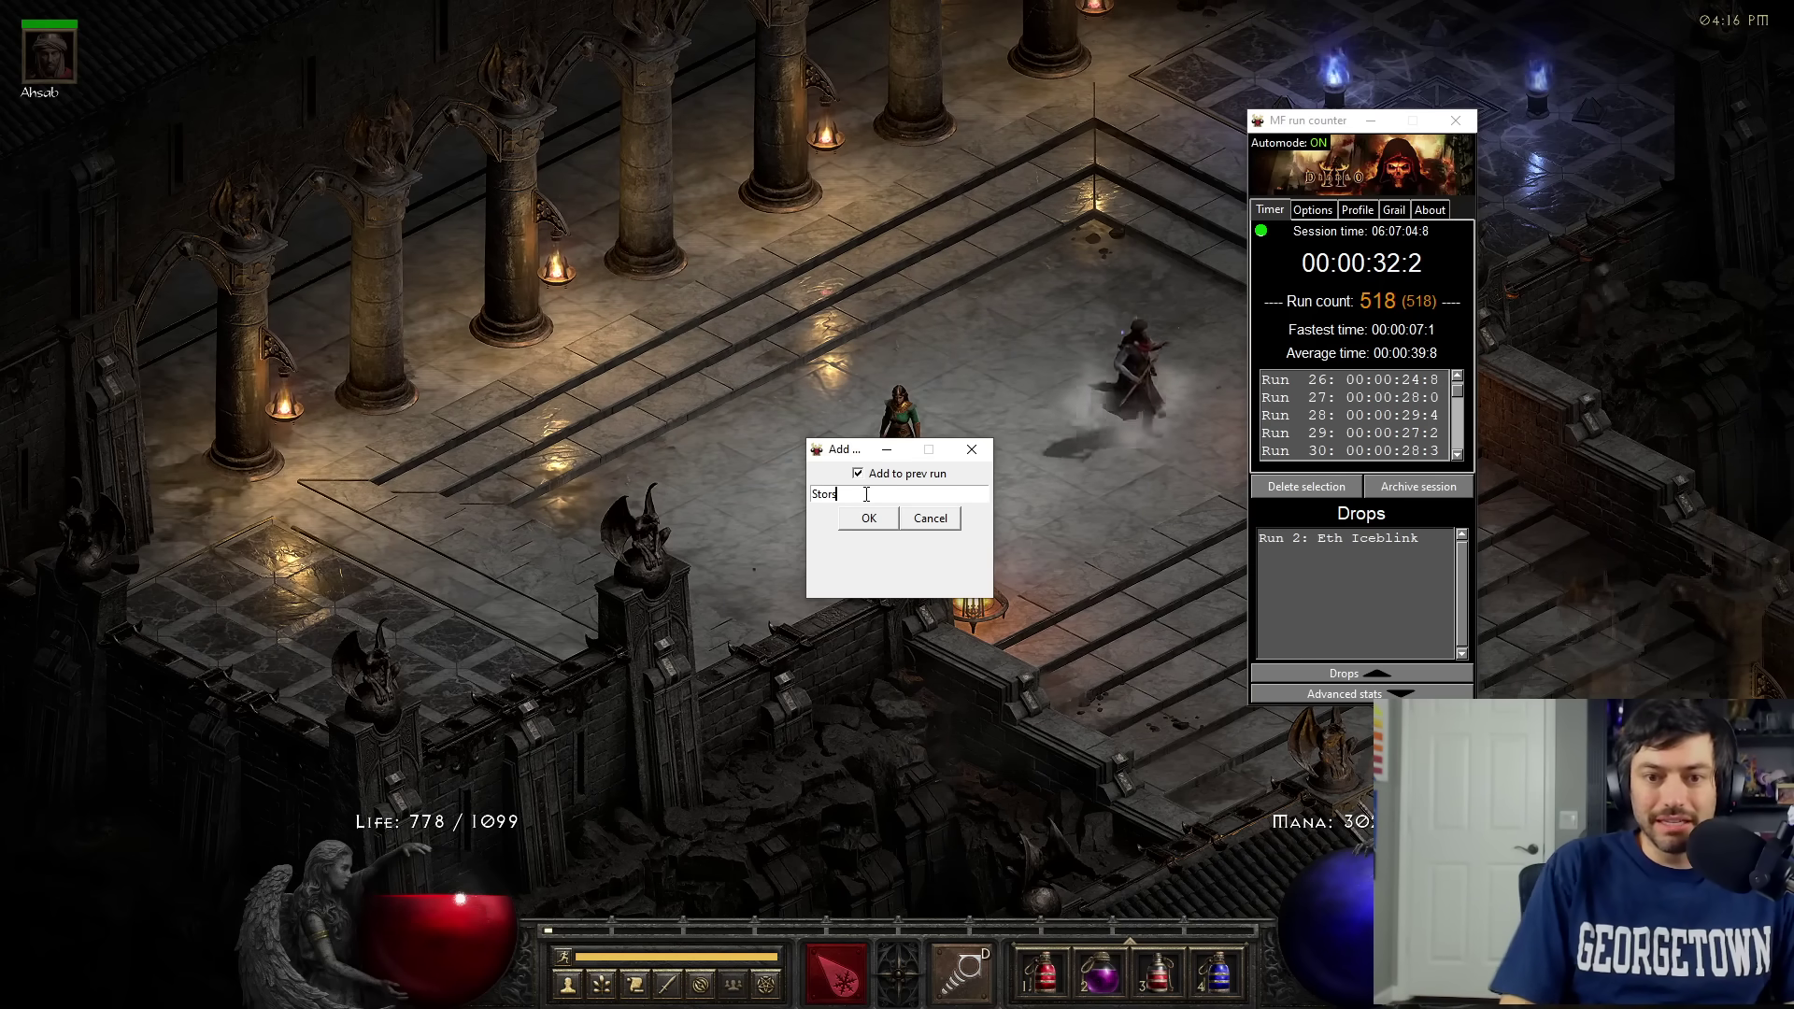
{"action": "left_click", "coordinate": [868, 513]}
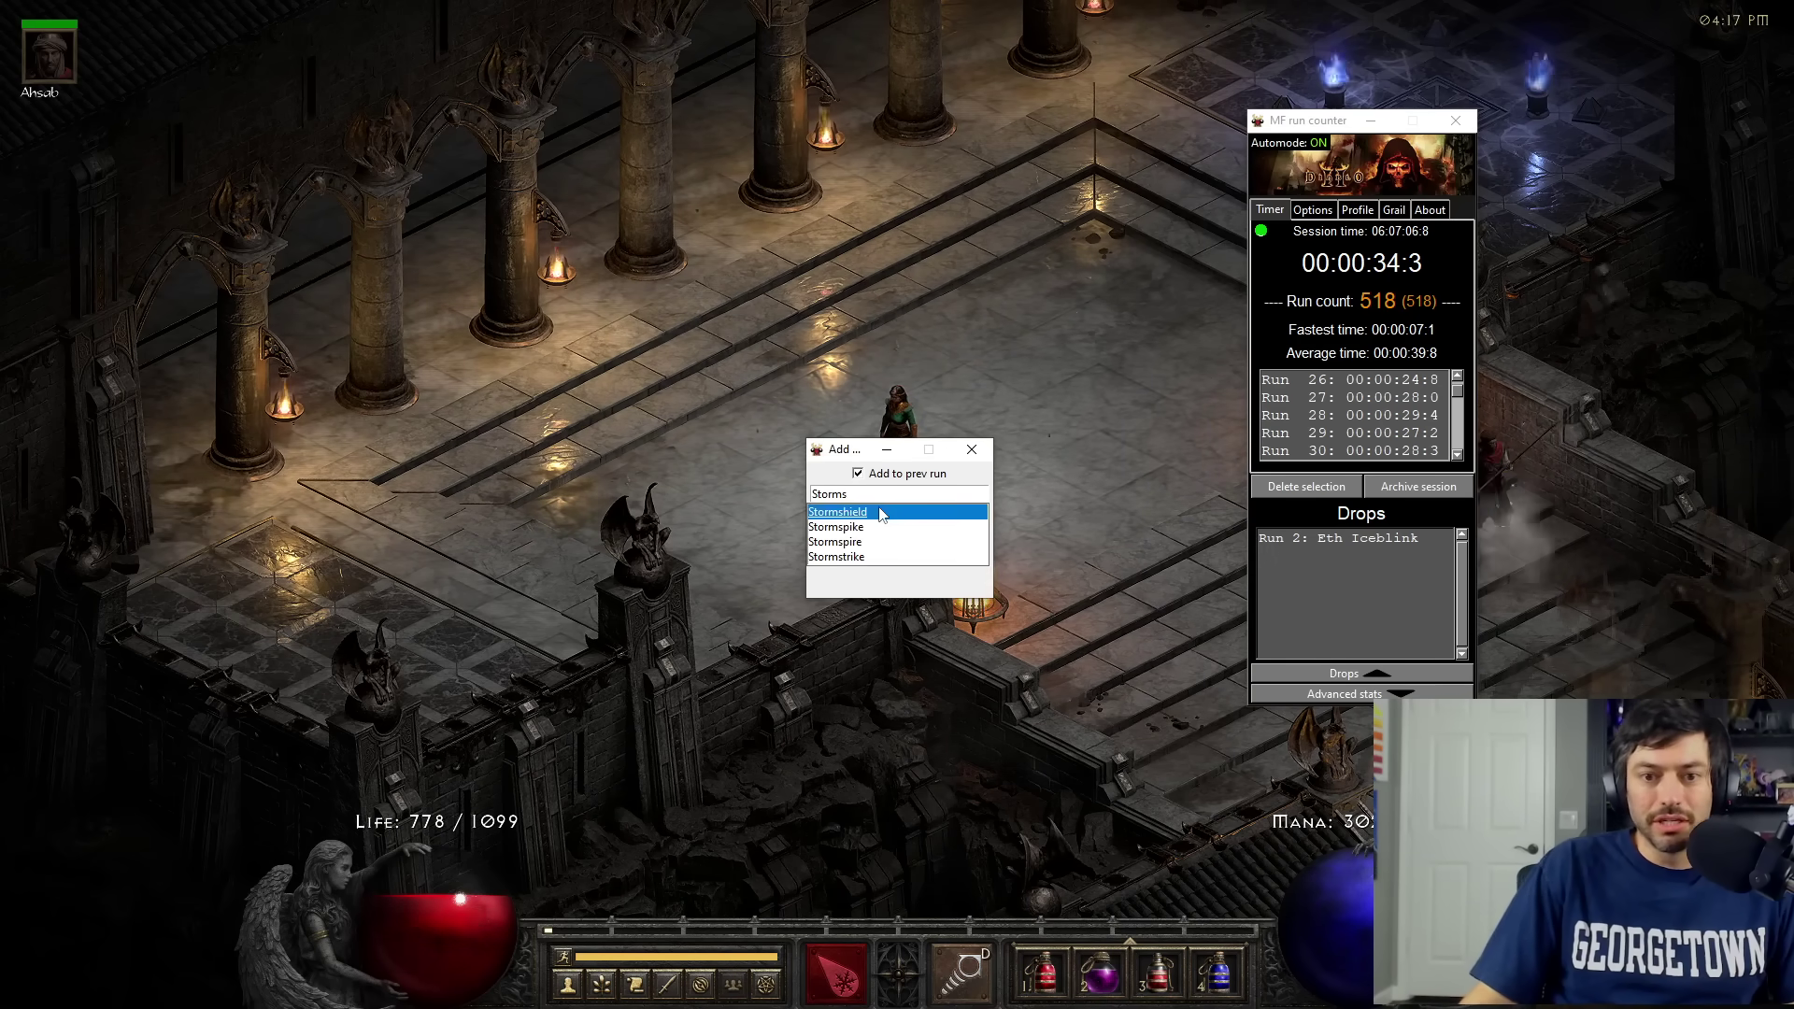
{"action": "left_click", "coordinate": [868, 513]}
{"action": "left_click", "coordinate": [869, 517]}
{"action": "left_click", "coordinate": [947, 557]}
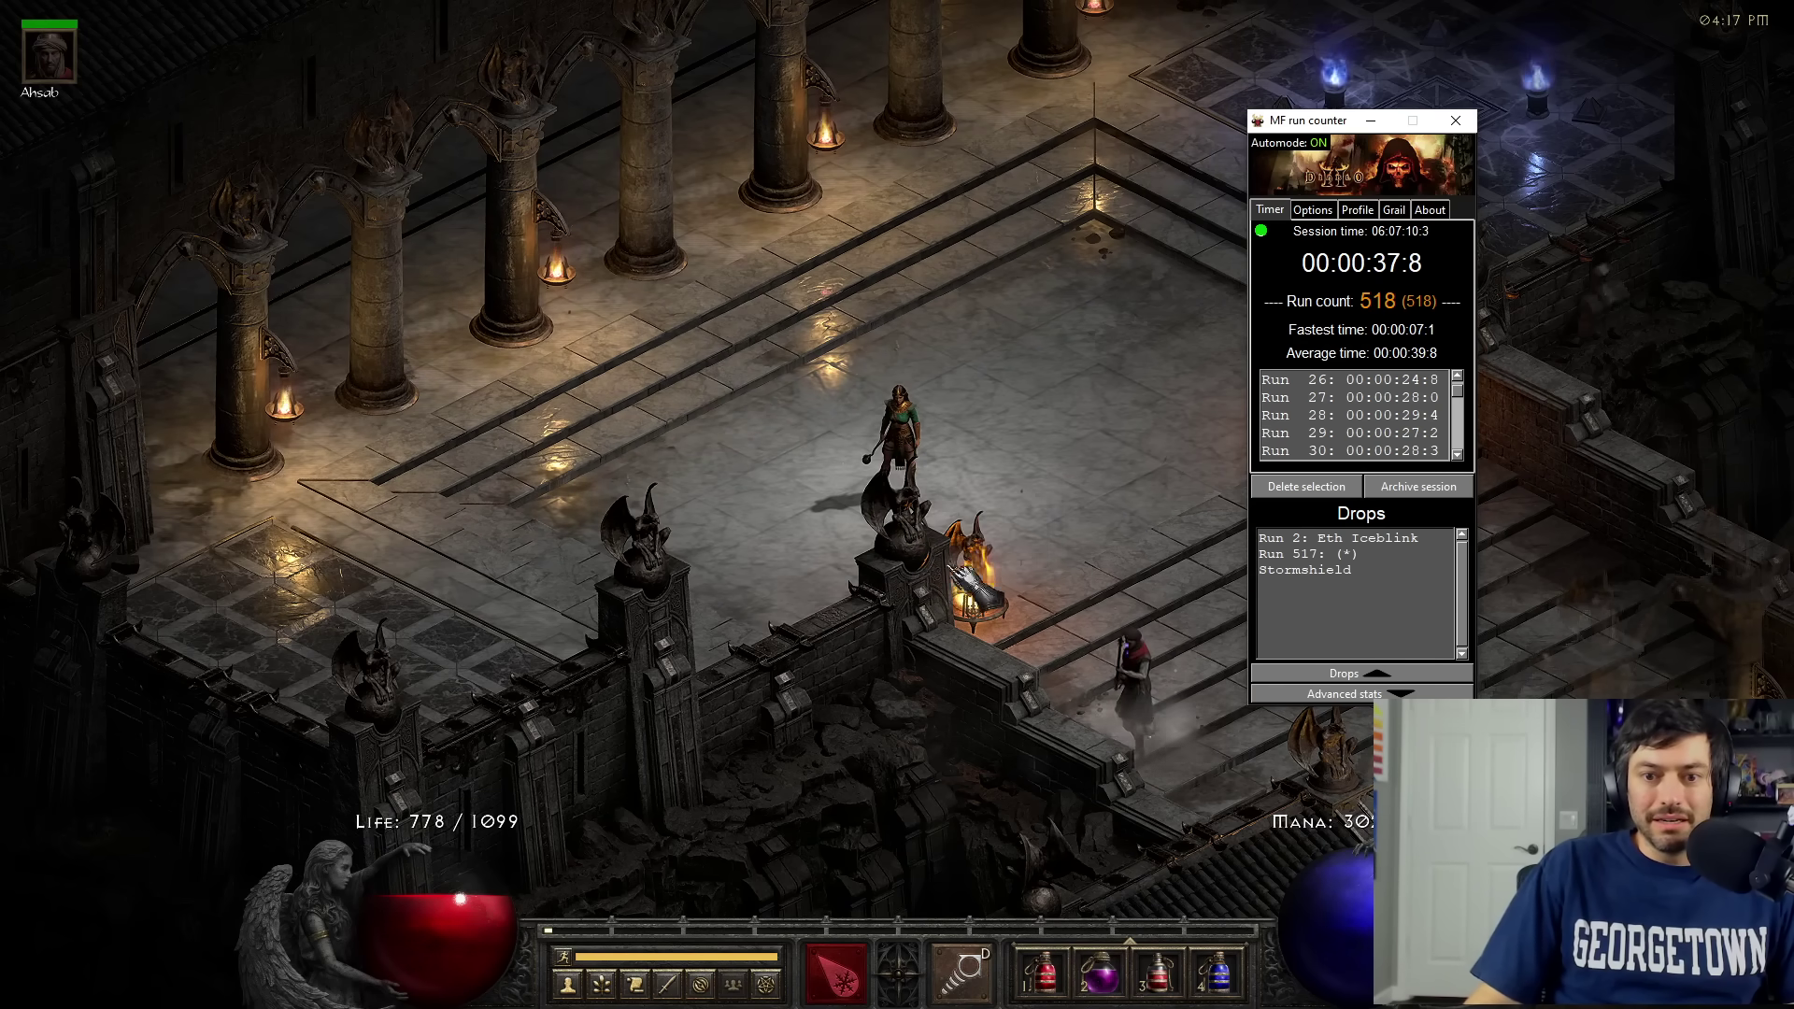
Delete the Stormshield entry from the run counter's drop log
{"action": "left_click", "coordinate": [1320, 569]}
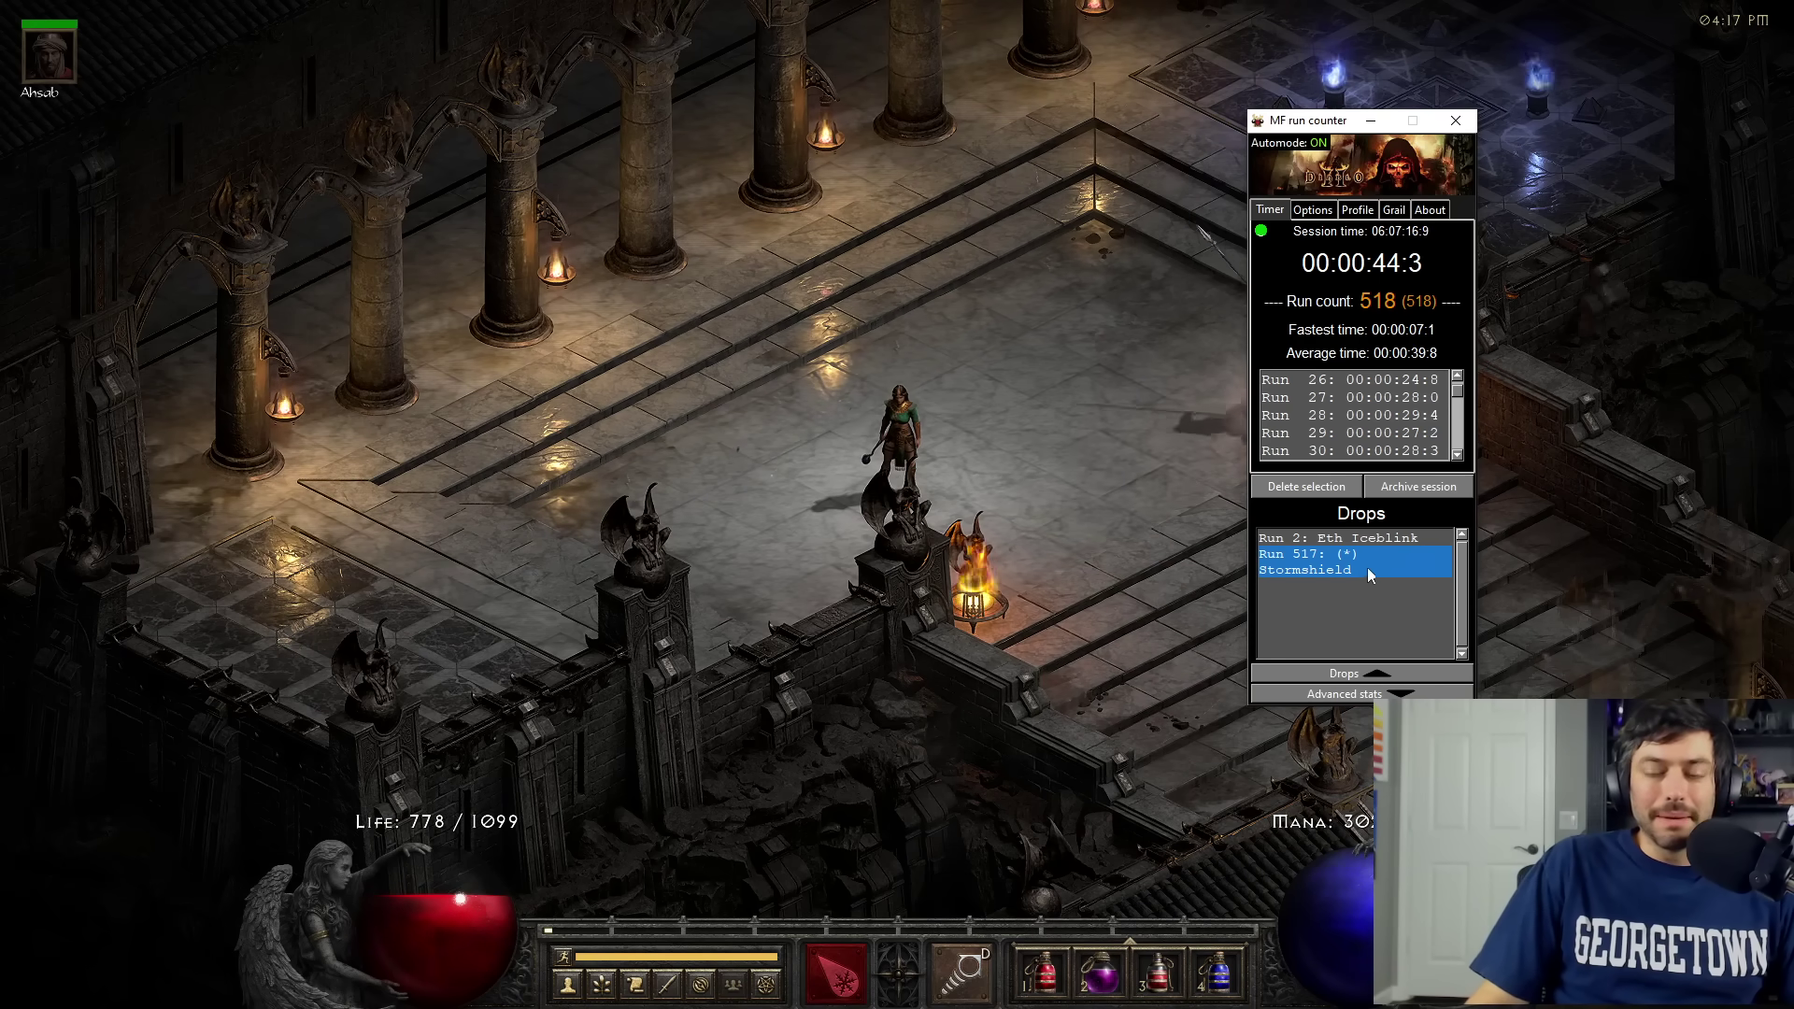
{"action": "key", "text": "Delete"}
{"action": "left_click", "coordinate": [873, 557]}
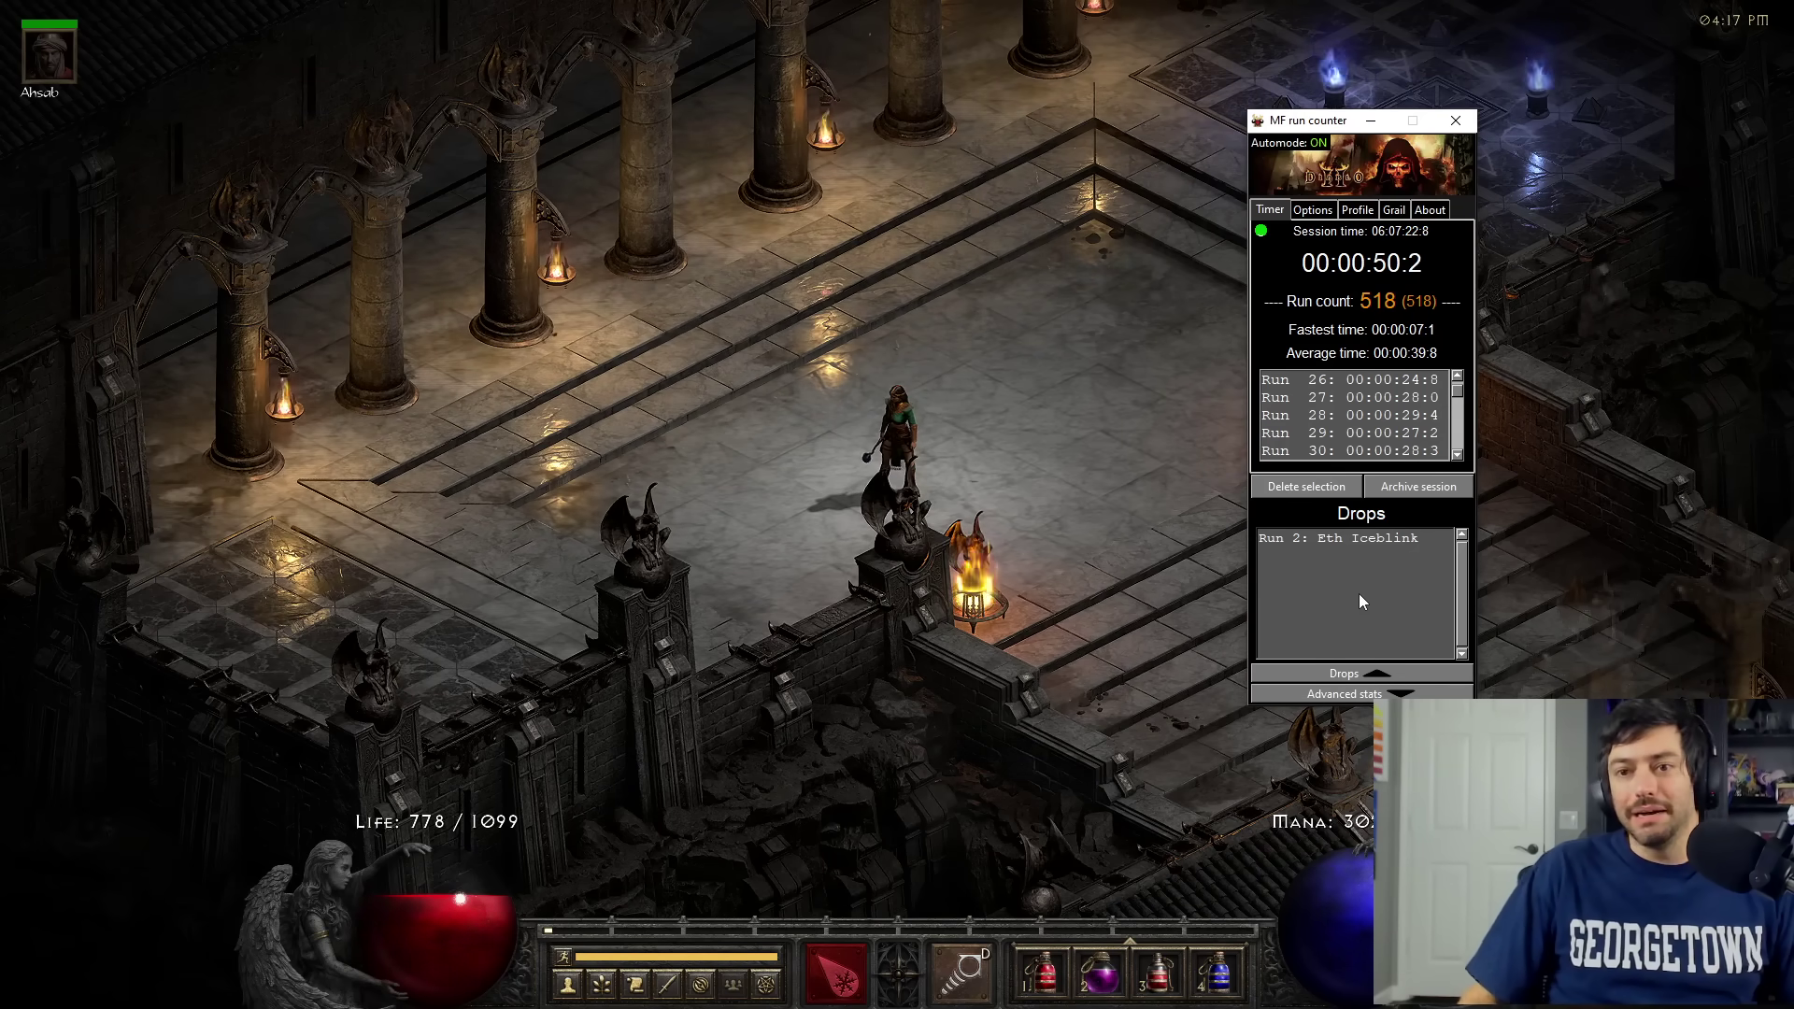
Check the Reset lap hotkey in the run counter's options and reset the current run's timer
{"action": "left_click_drag", "start_coordinate": [1390, 346], "coordinate": [1073, 341]}
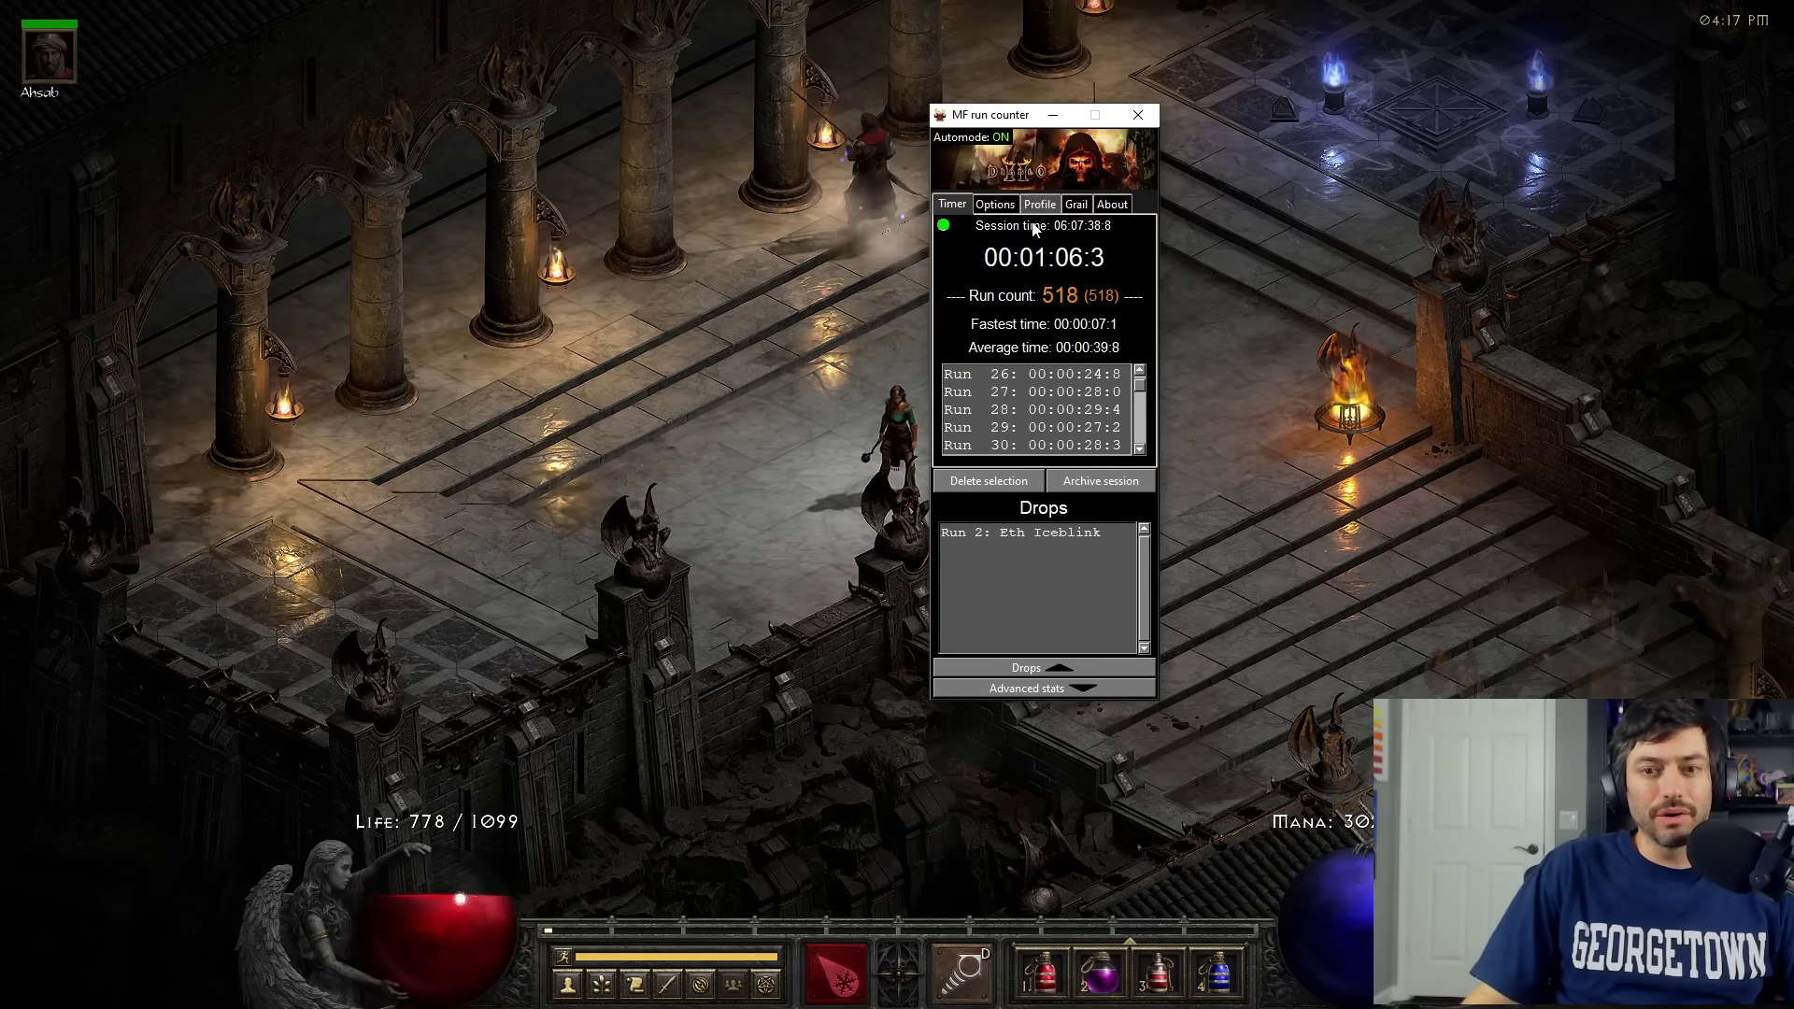
{"action": "left_click", "coordinate": [1007, 206]}
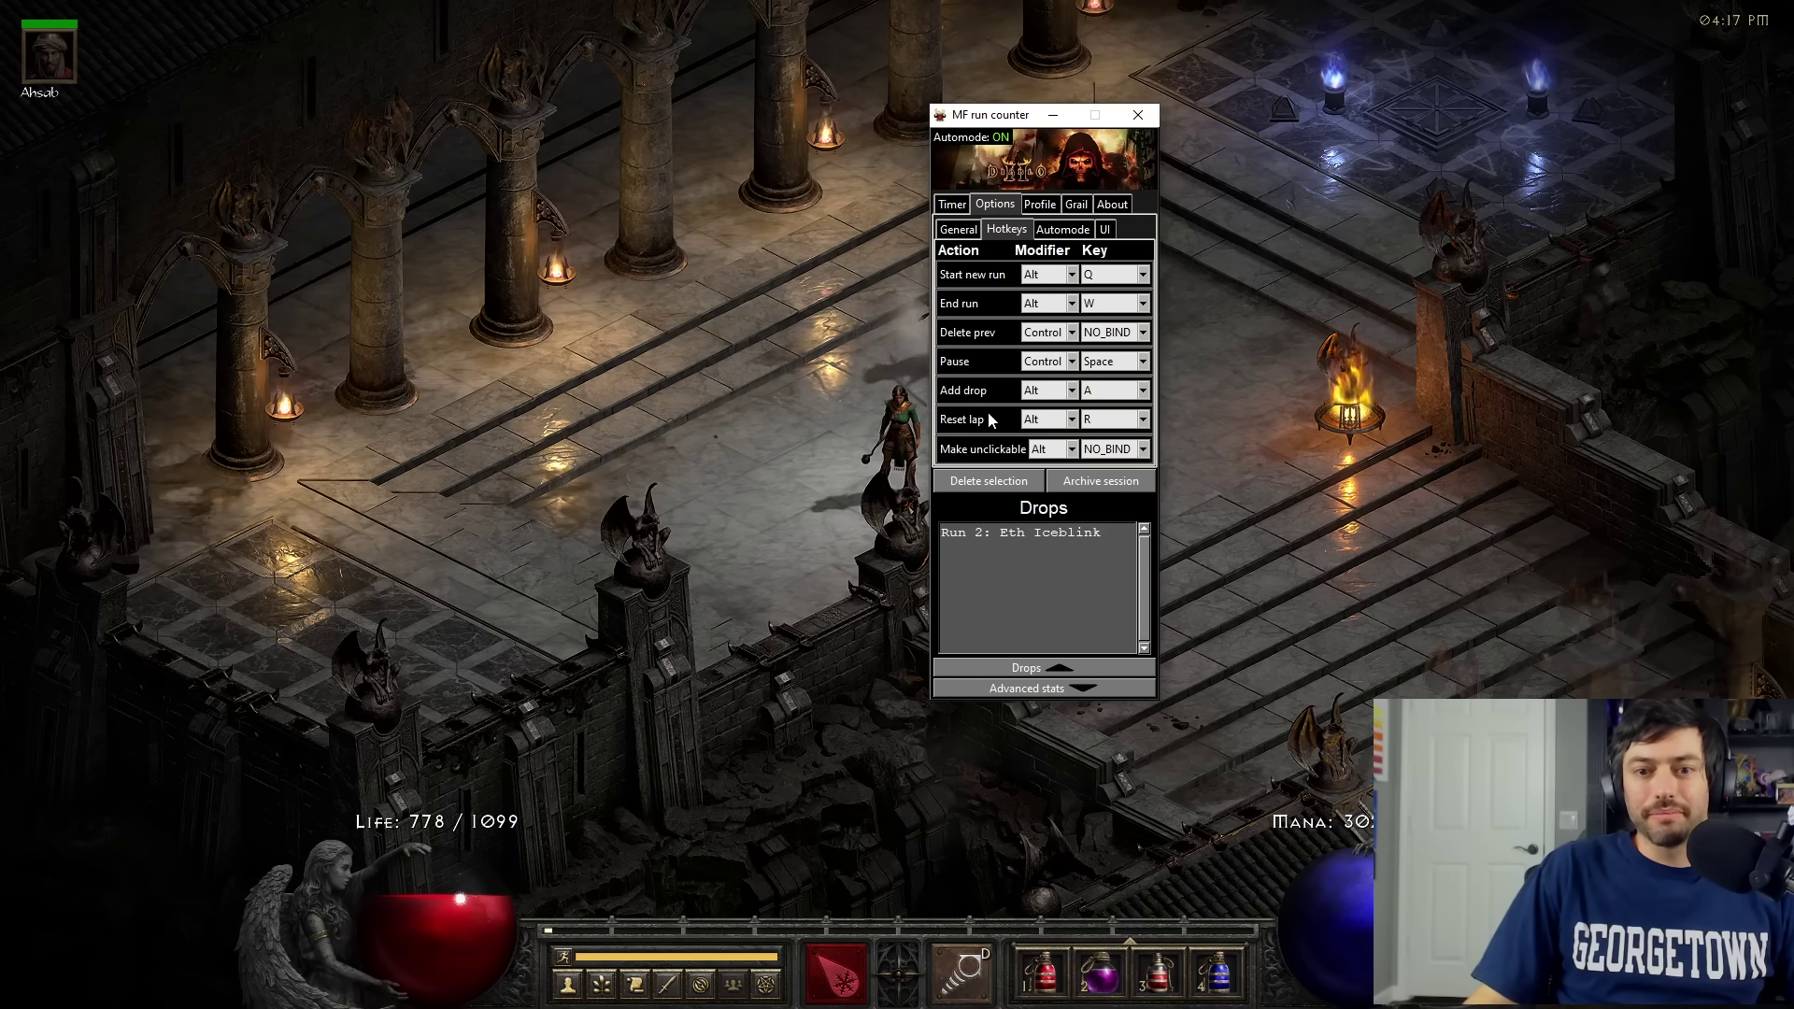
{"action": "left_click", "coordinate": [952, 204]}
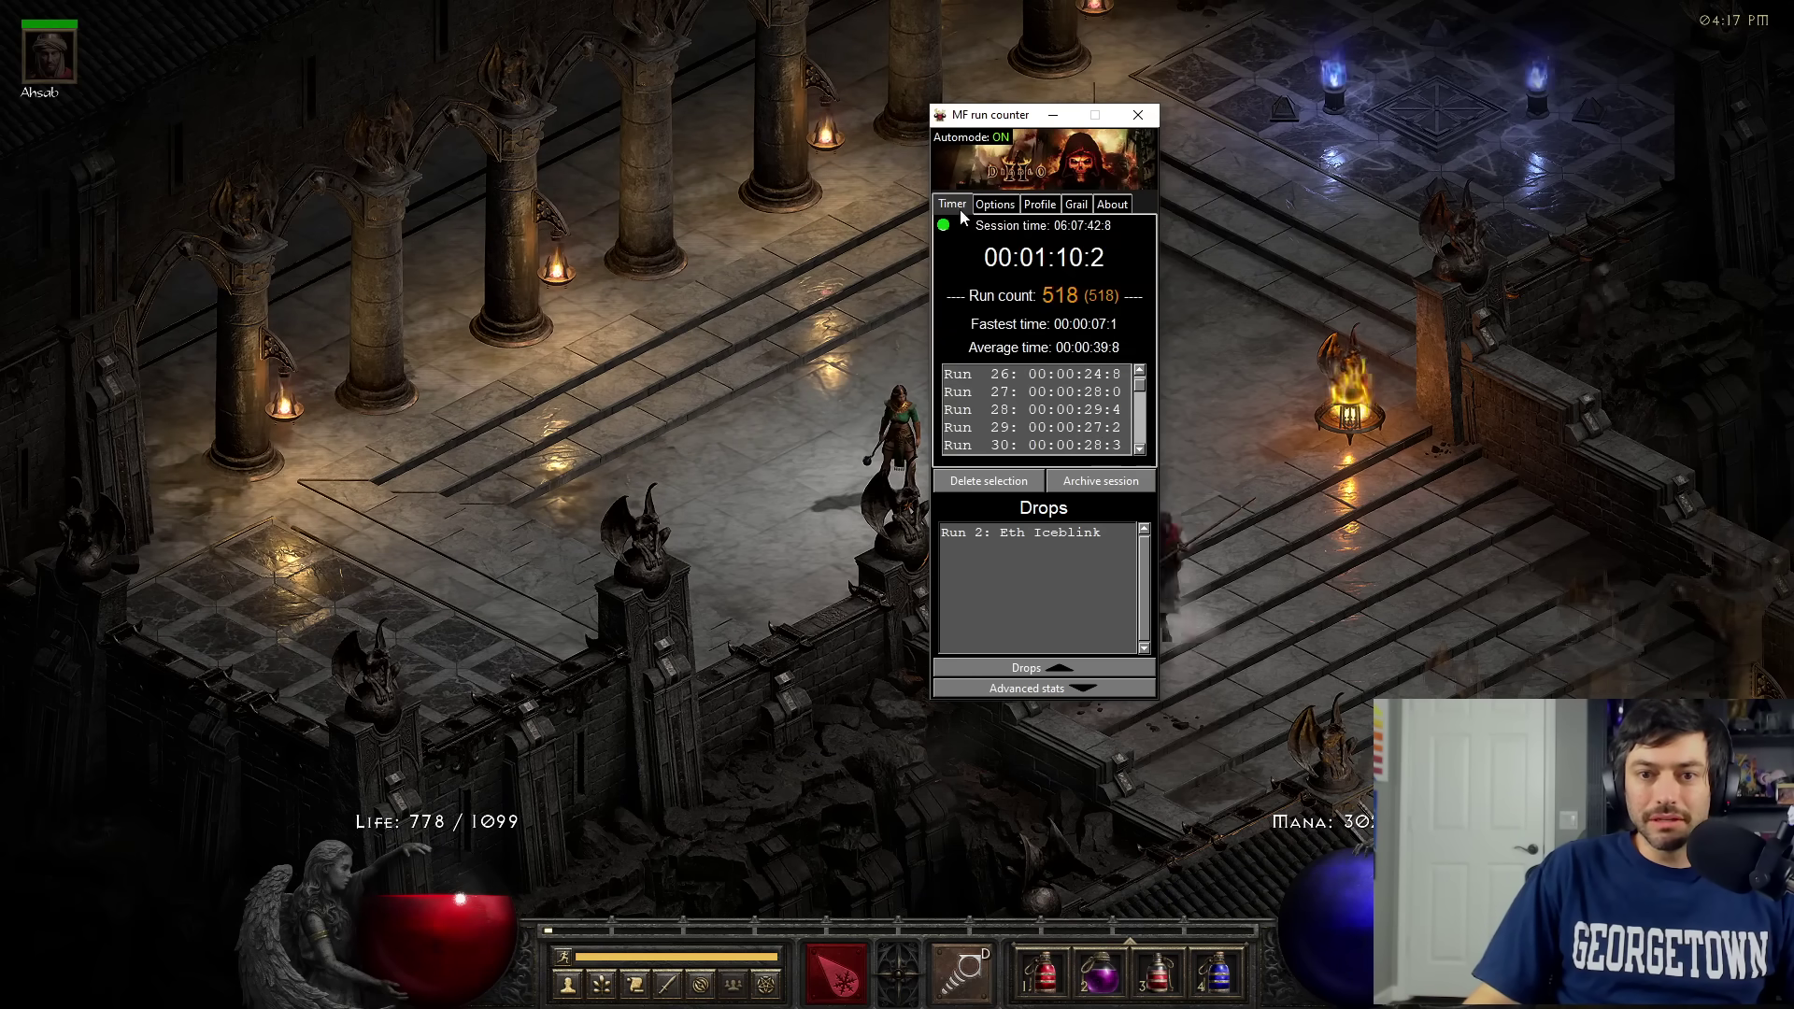
{"action": "key", "text": "alt+r"}
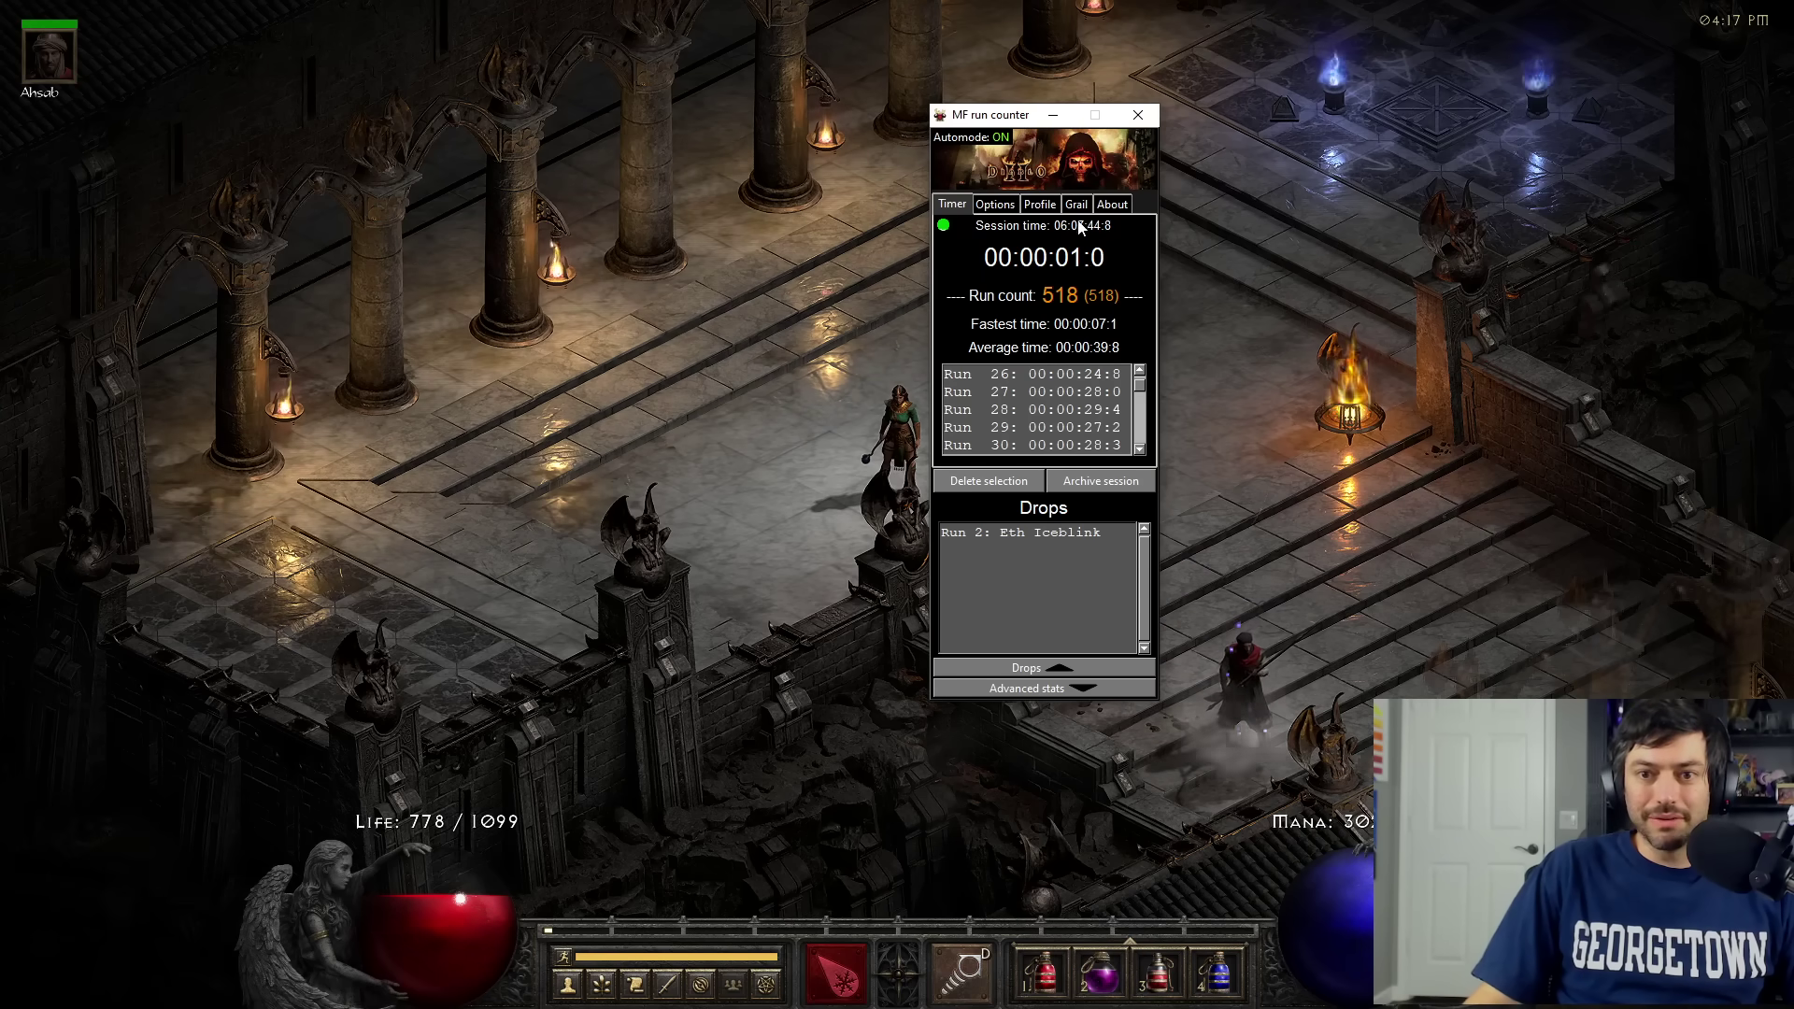
Switch to the MF_run_counter GitHub page and examine the README's usage instructions and Automode feature description
{"action": "key", "text": "alt+Tab"}
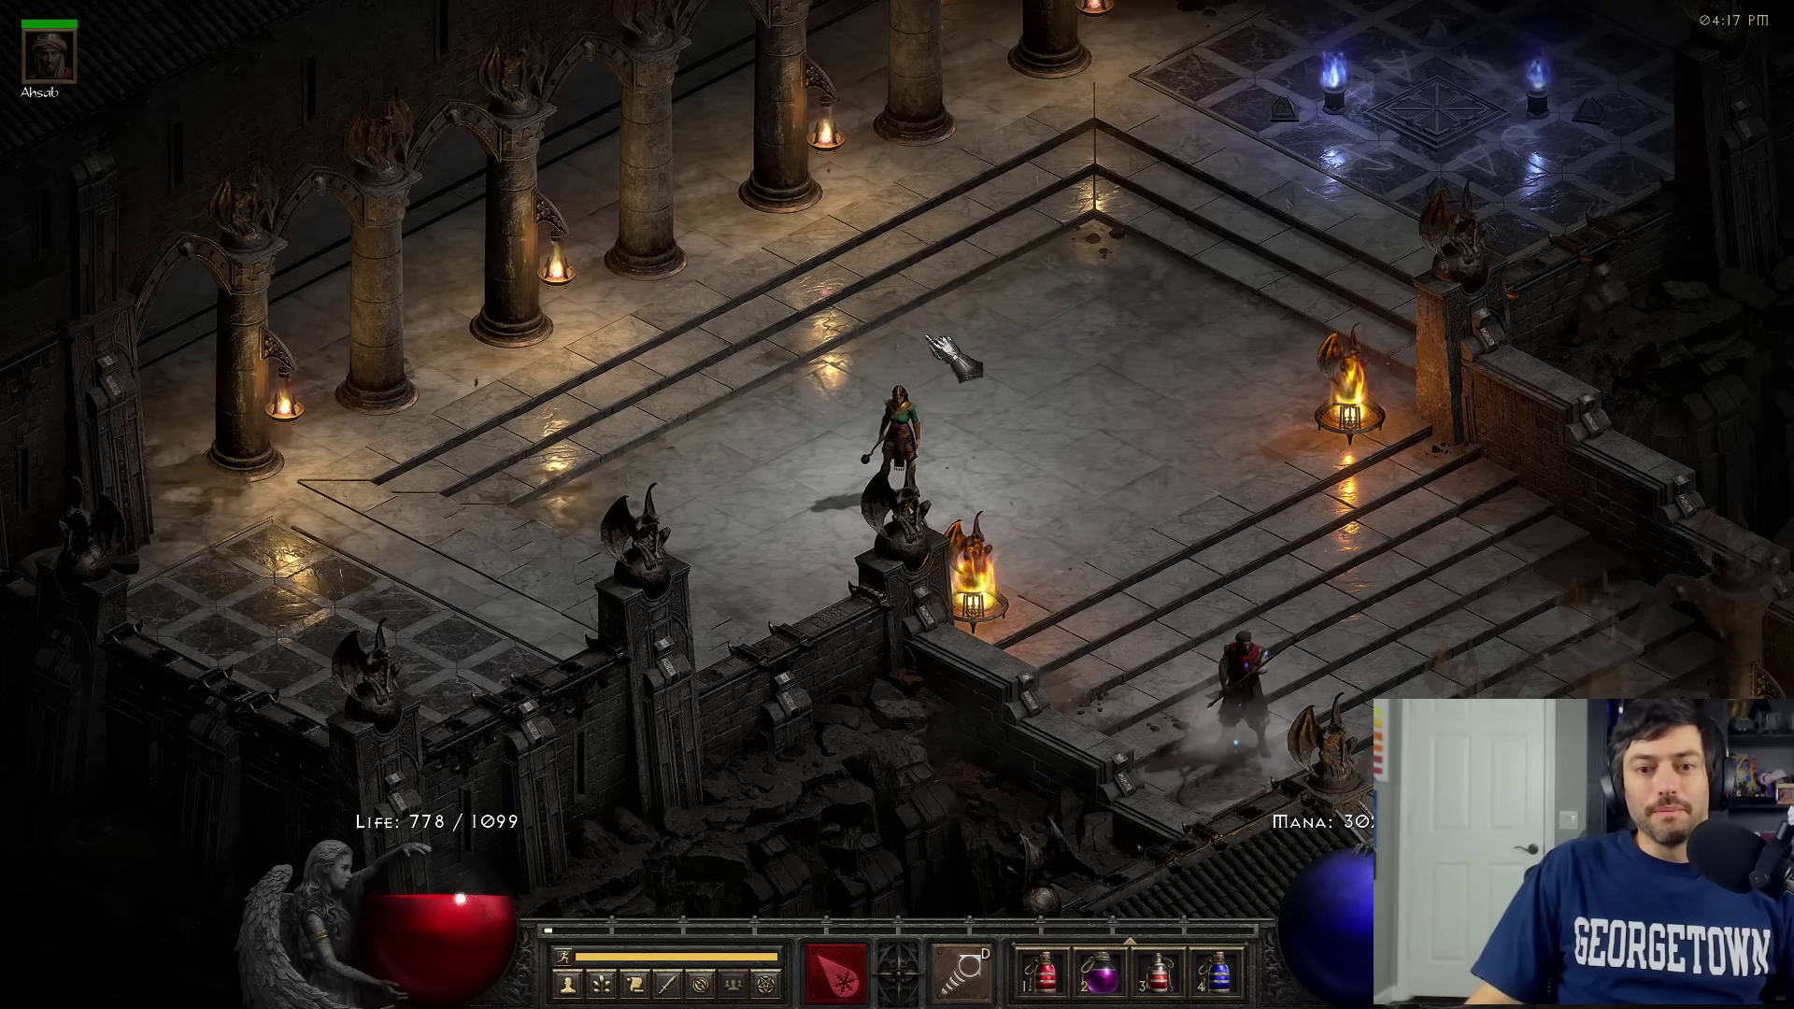
{"action": "left_click", "coordinate": [972, 313]}
{"action": "key", "text": "alt+Tab"}
{"action": "key", "text": "alt+Tab"}
{"action": "key", "text": "alt+Tab"}
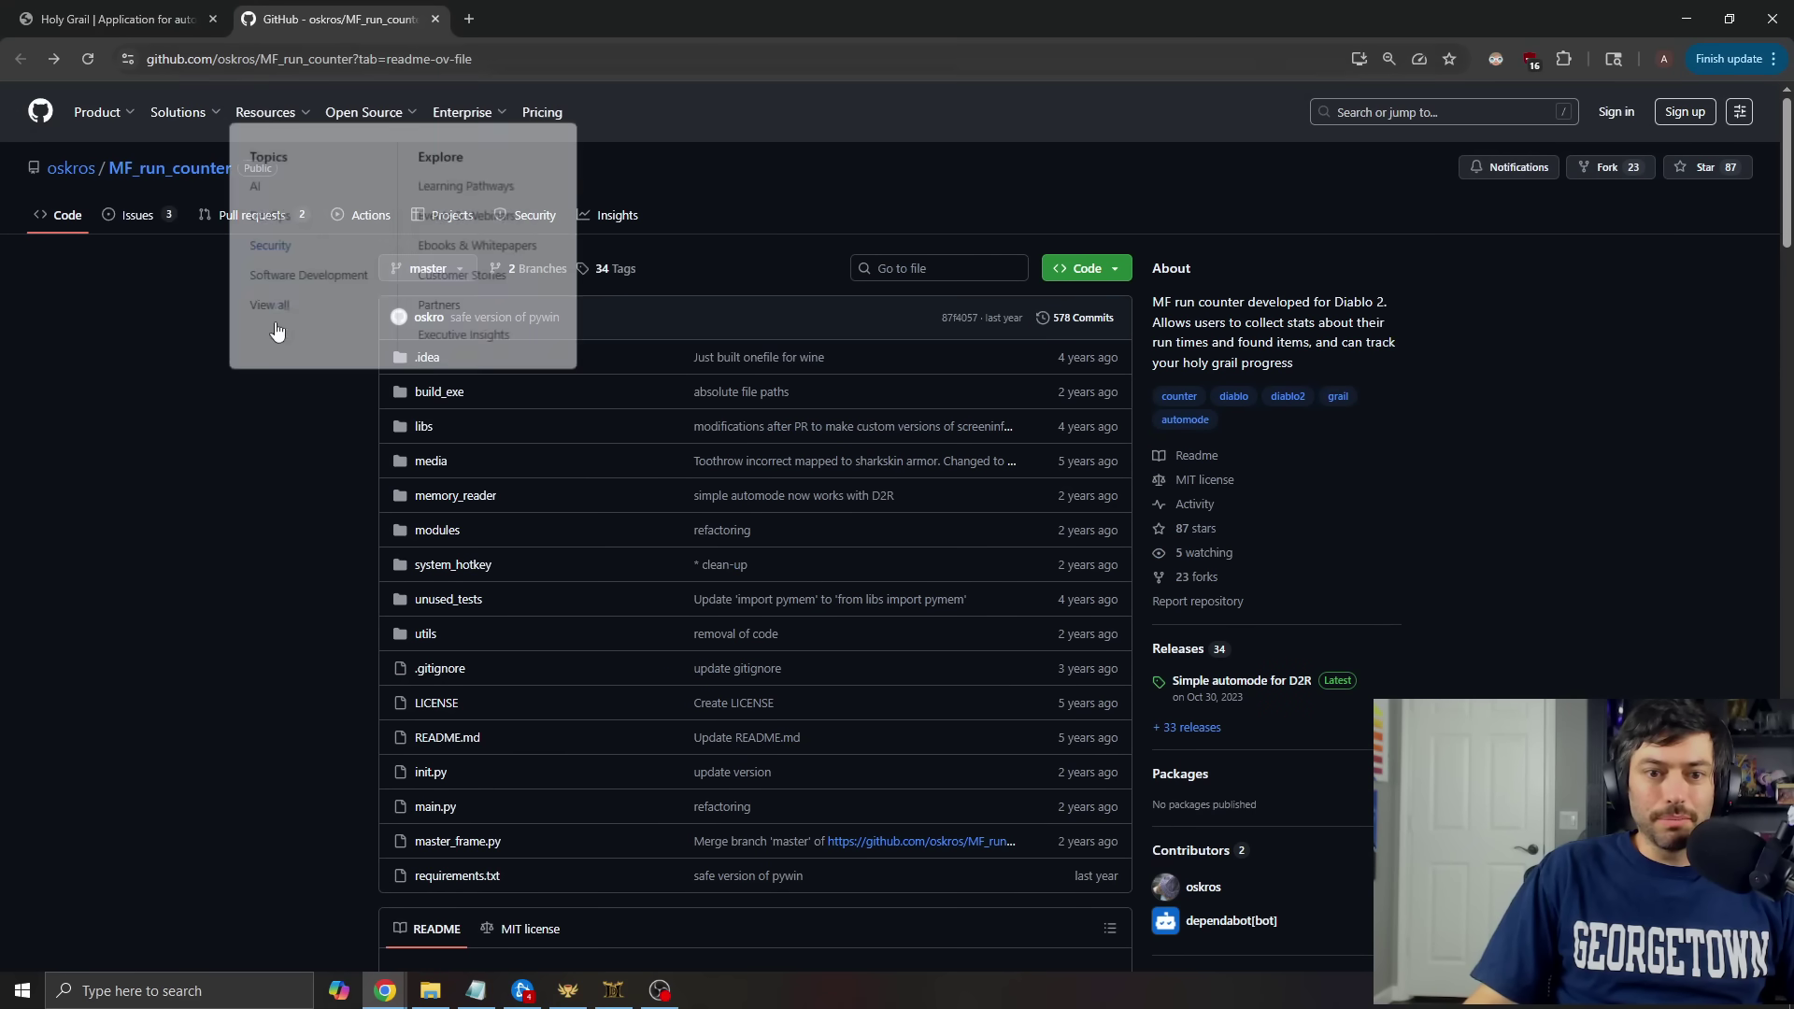
{"action": "scroll", "coordinate": [261, 426], "scroll_direction": "down", "scroll_amount": 9}
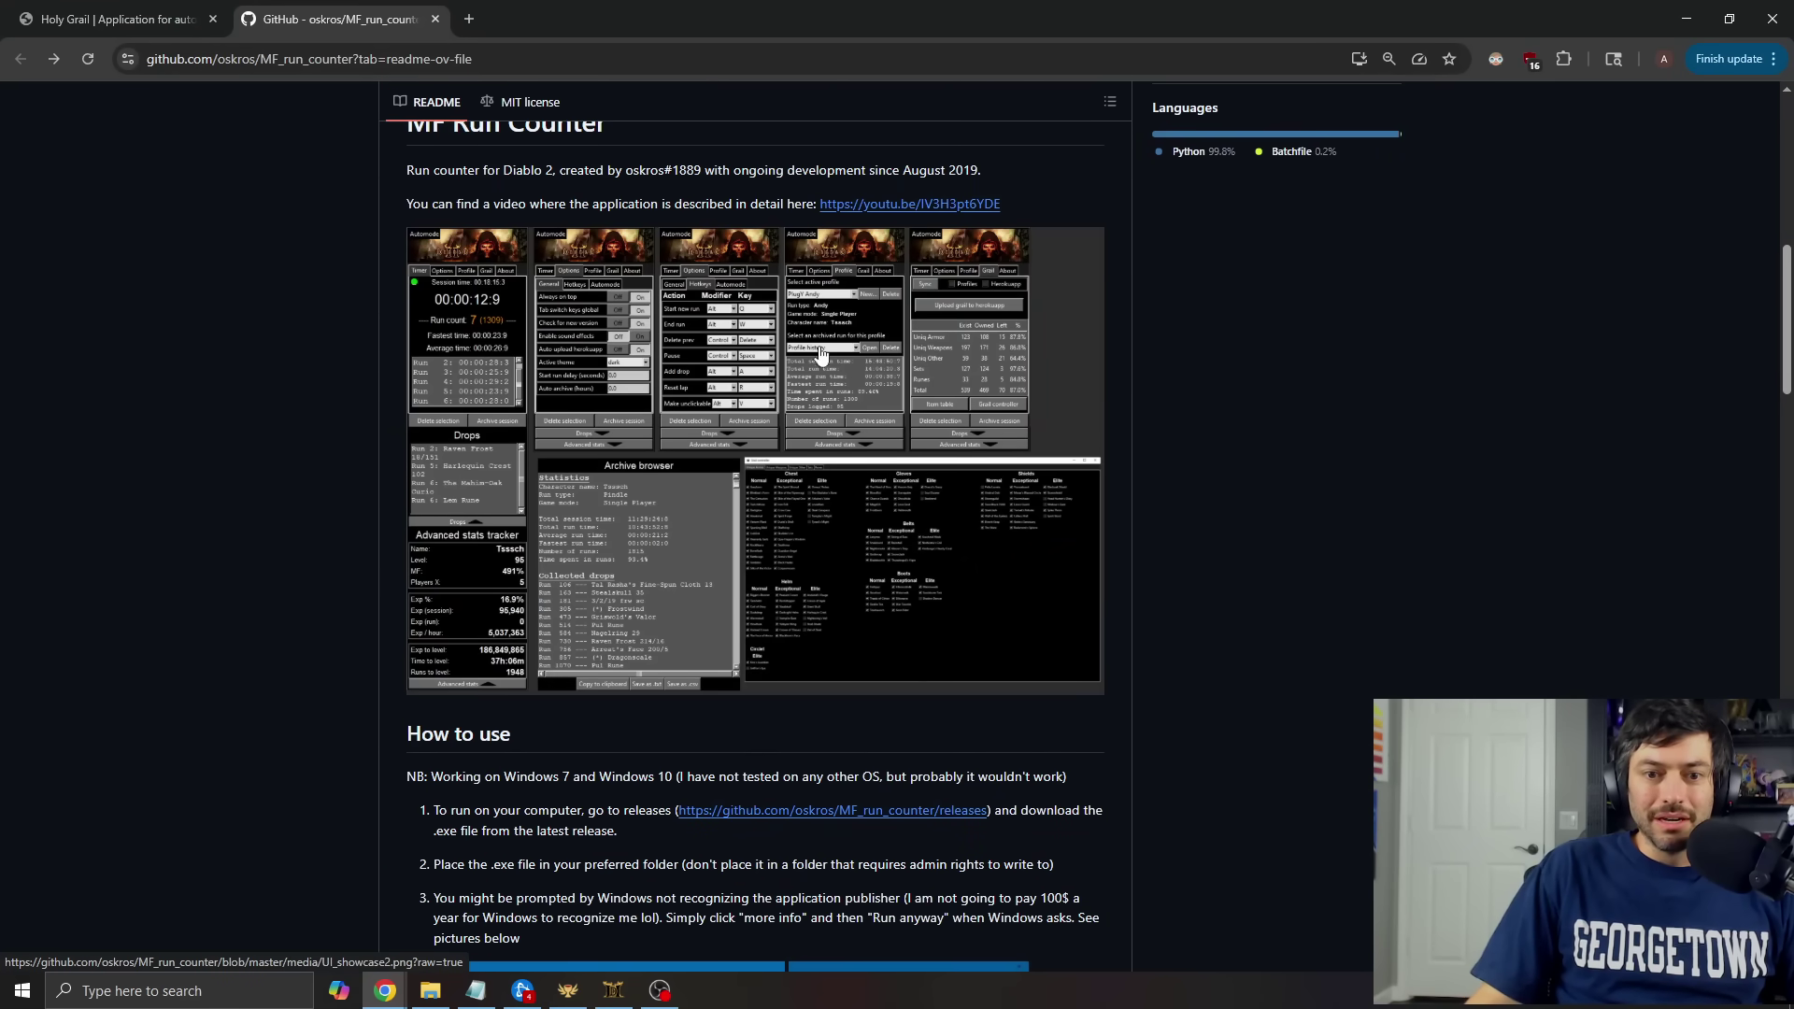
{"action": "scroll", "coordinate": [577, 572], "scroll_direction": "down", "scroll_amount": 7}
{"action": "scroll", "coordinate": [585, 439], "scroll_direction": "down", "scroll_amount": 5}
{"action": "left_click_drag", "start_coordinate": [438, 321], "coordinate": [496, 340]}
{"action": "left_click", "coordinate": [687, 540]}
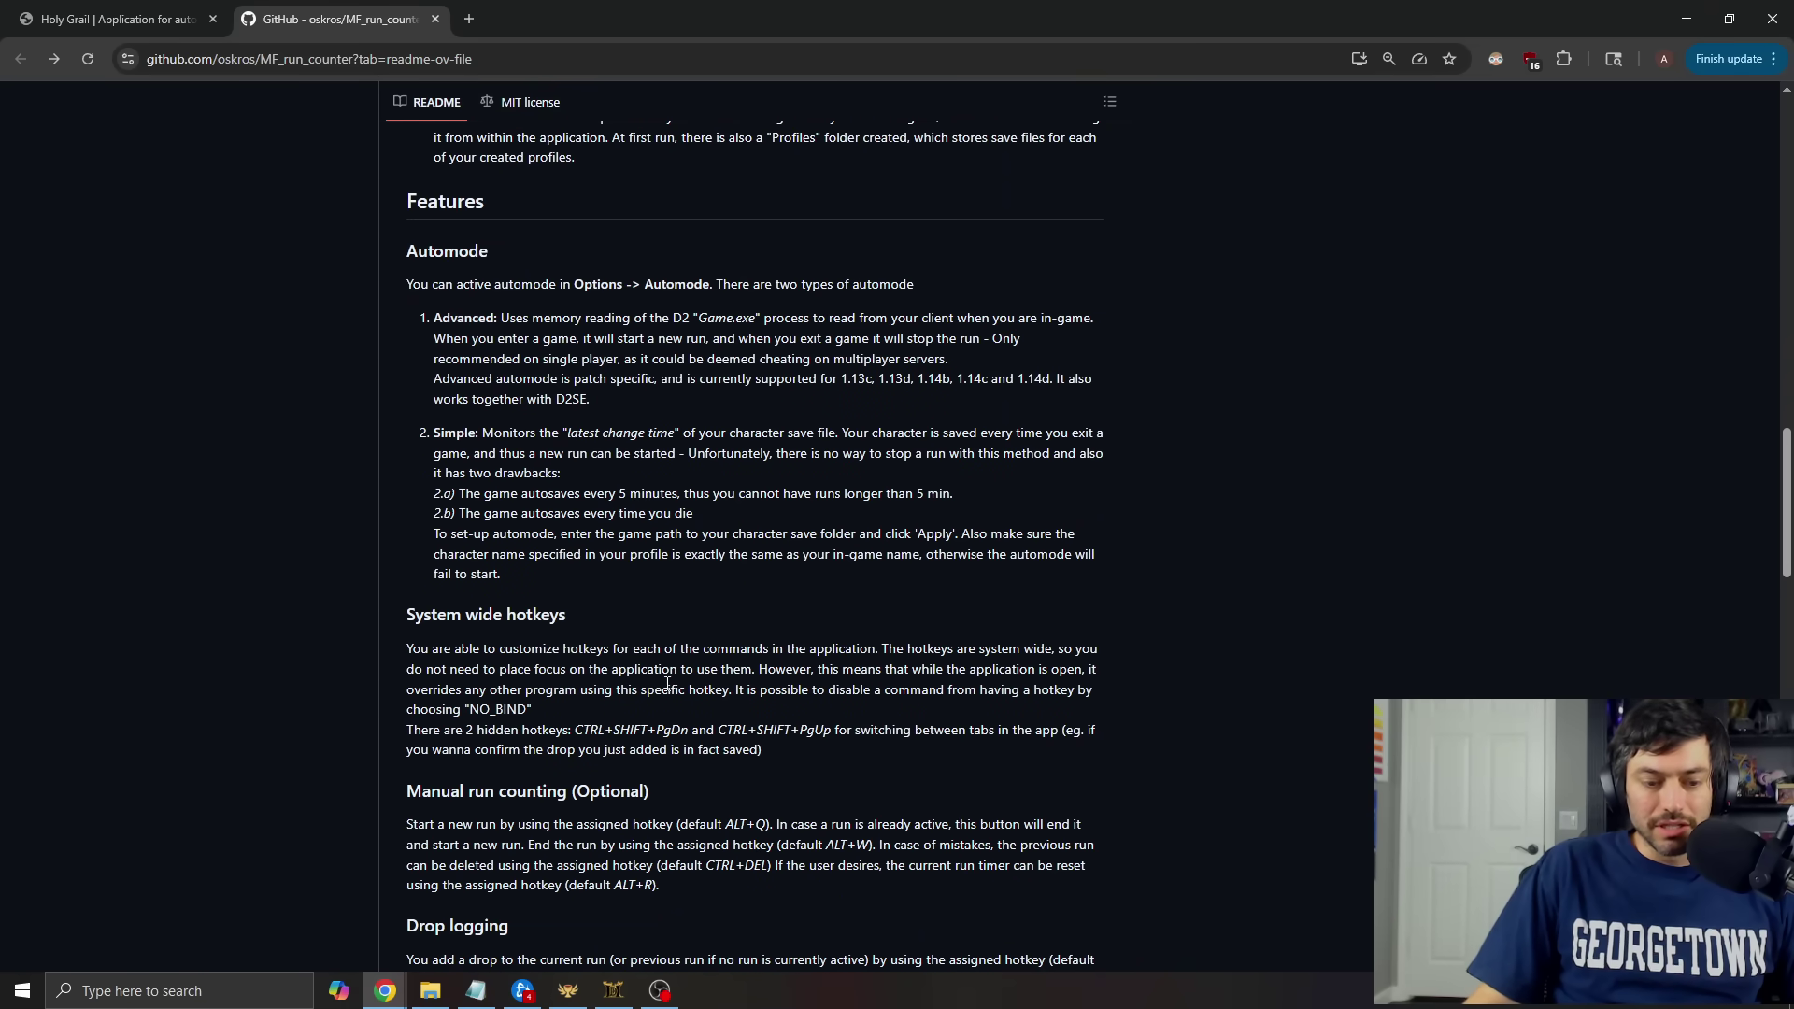
Relaunch mf_timer (1) from the MF_run_counter-master folder and view the active profile's run statistics
{"action": "left_click", "coordinate": [430, 991]}
{"action": "double_click", "coordinate": [740, 532]}
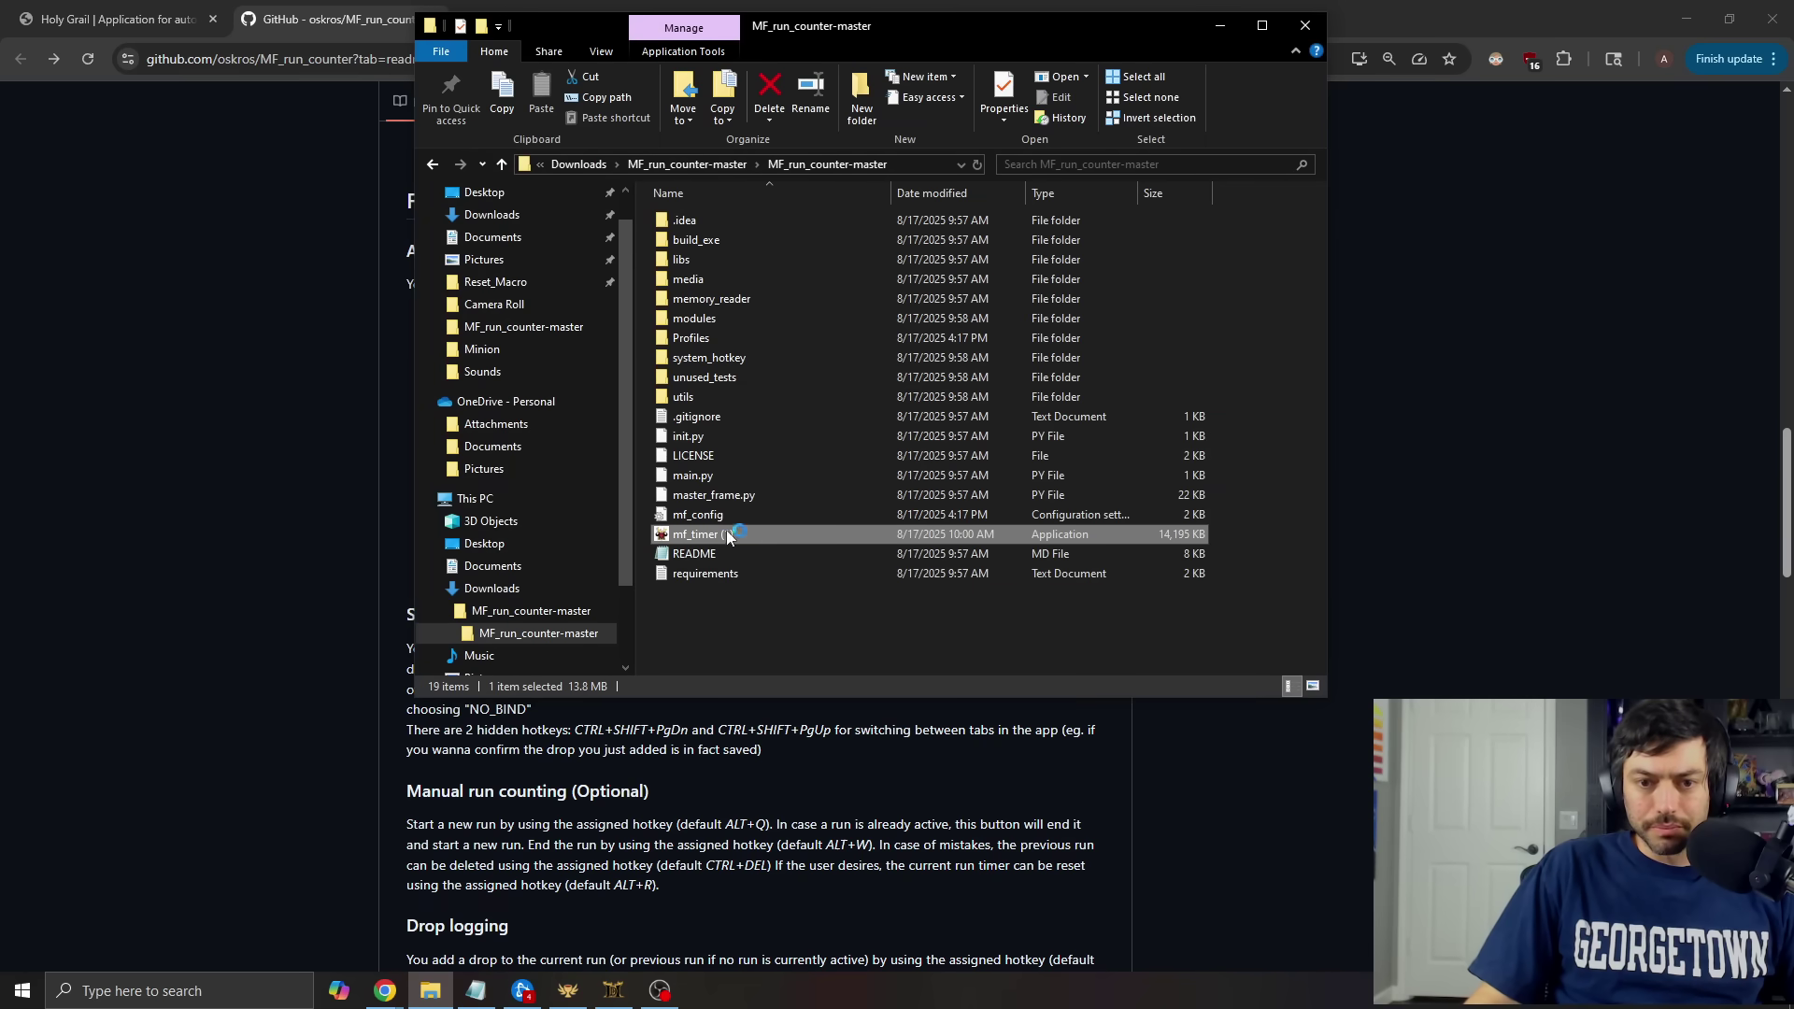
{"action": "left_click", "coordinate": [1047, 205]}
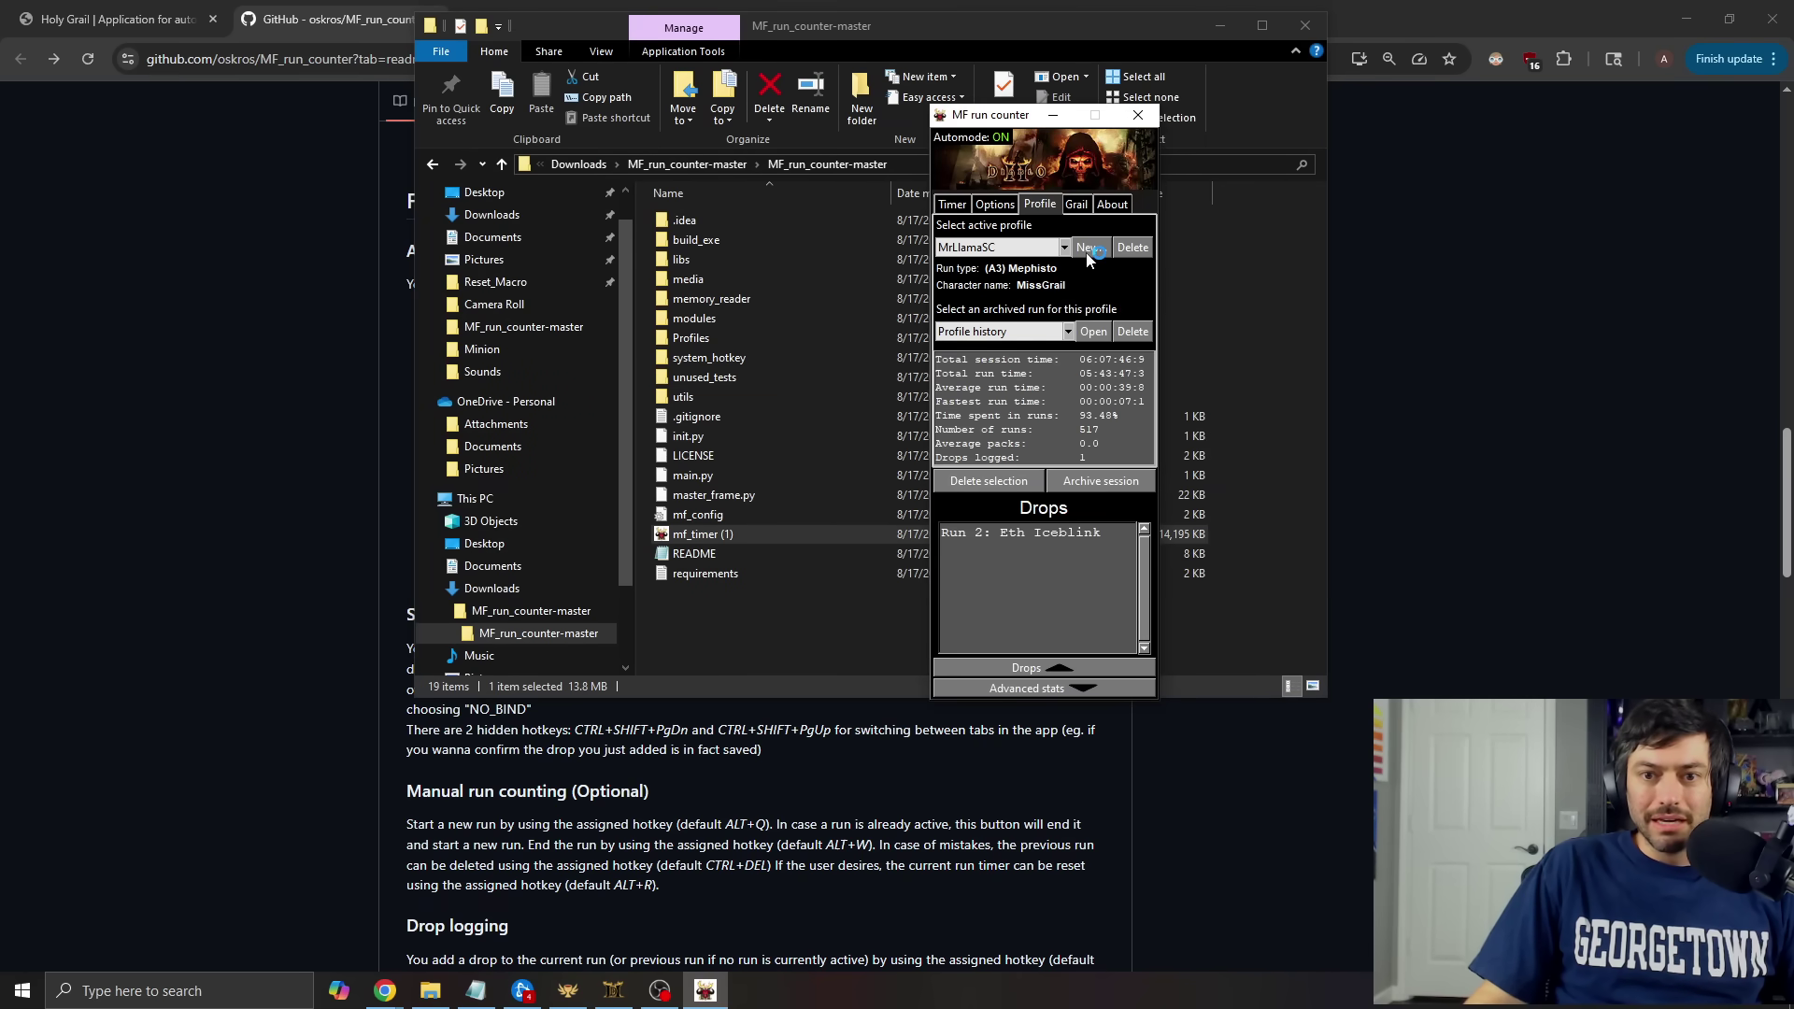
Look through the run counter's Grail and About pages, and examine its hotkey and Automode options
{"action": "left_click", "coordinate": [1074, 205]}
{"action": "left_click", "coordinate": [1112, 205]}
{"action": "left_click", "coordinate": [995, 205]}
{"action": "left_click", "coordinate": [1009, 229]}
{"action": "left_click", "coordinate": [1062, 228]}
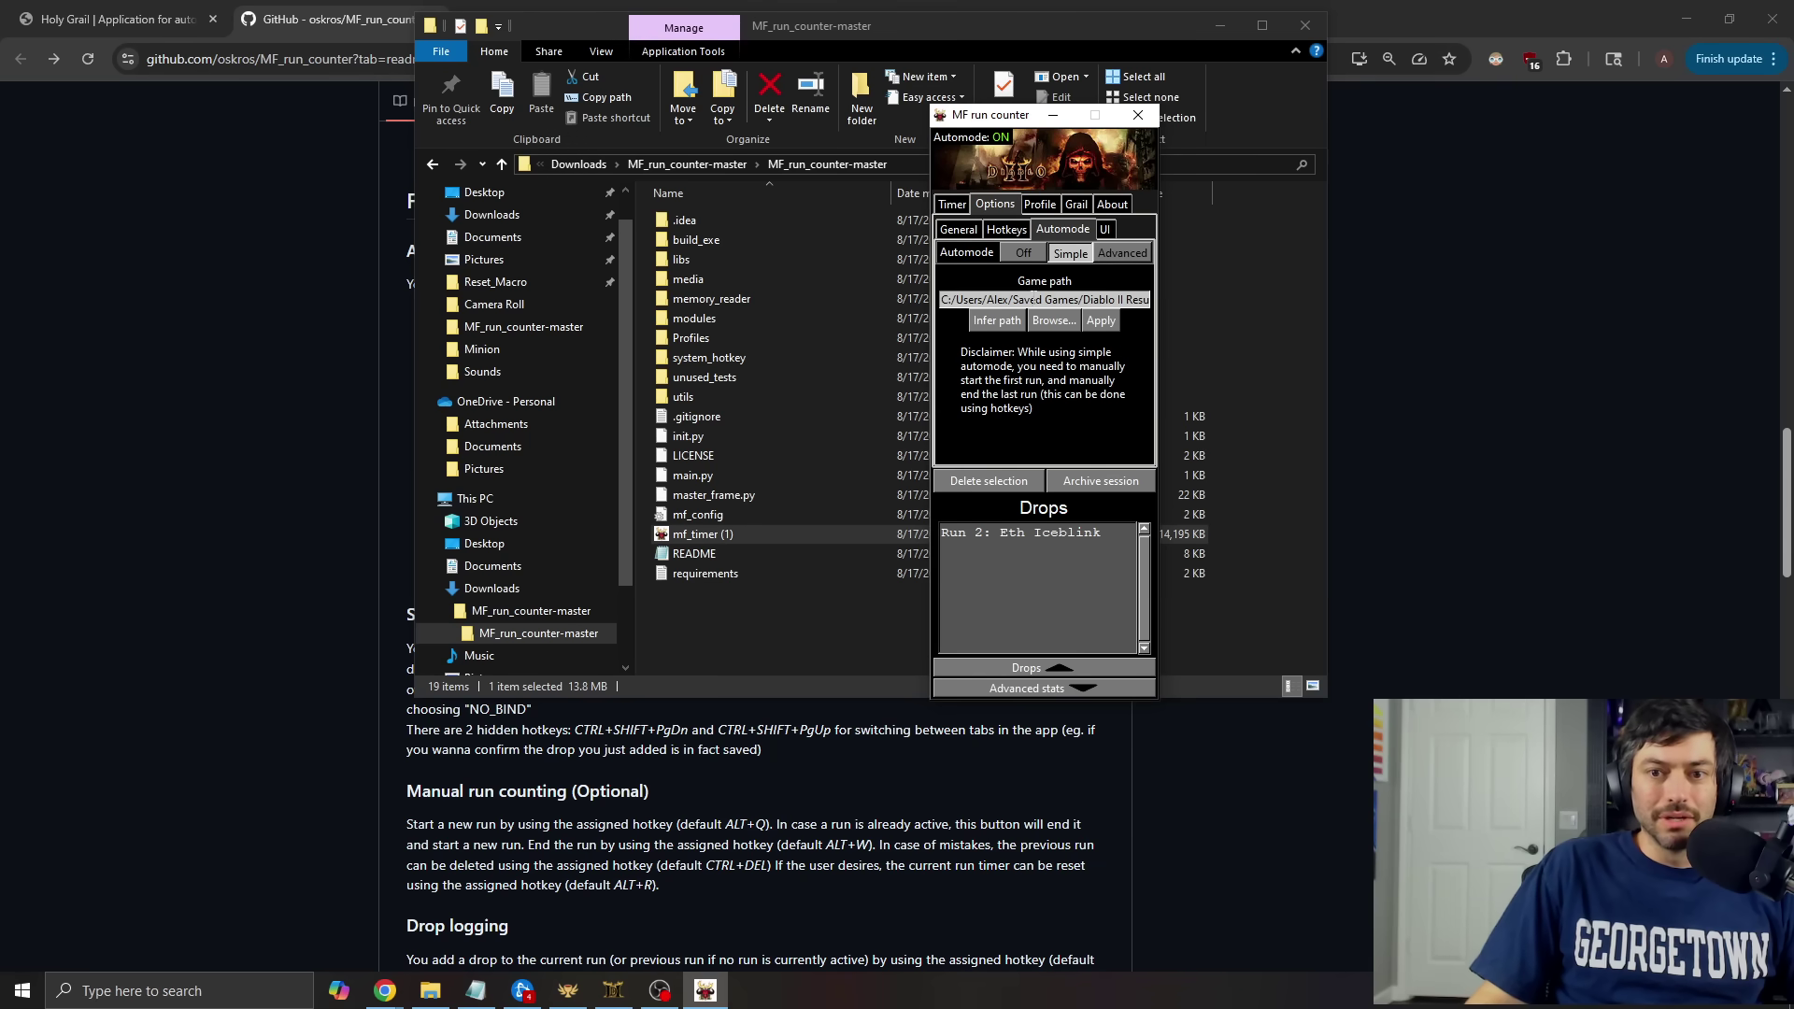
Review the run counter's Automode game path, timer page, hotkeys and general options, and open the grail statistics
{"action": "left_click_drag", "start_coordinate": [1110, 293], "coordinate": [1074, 301]}
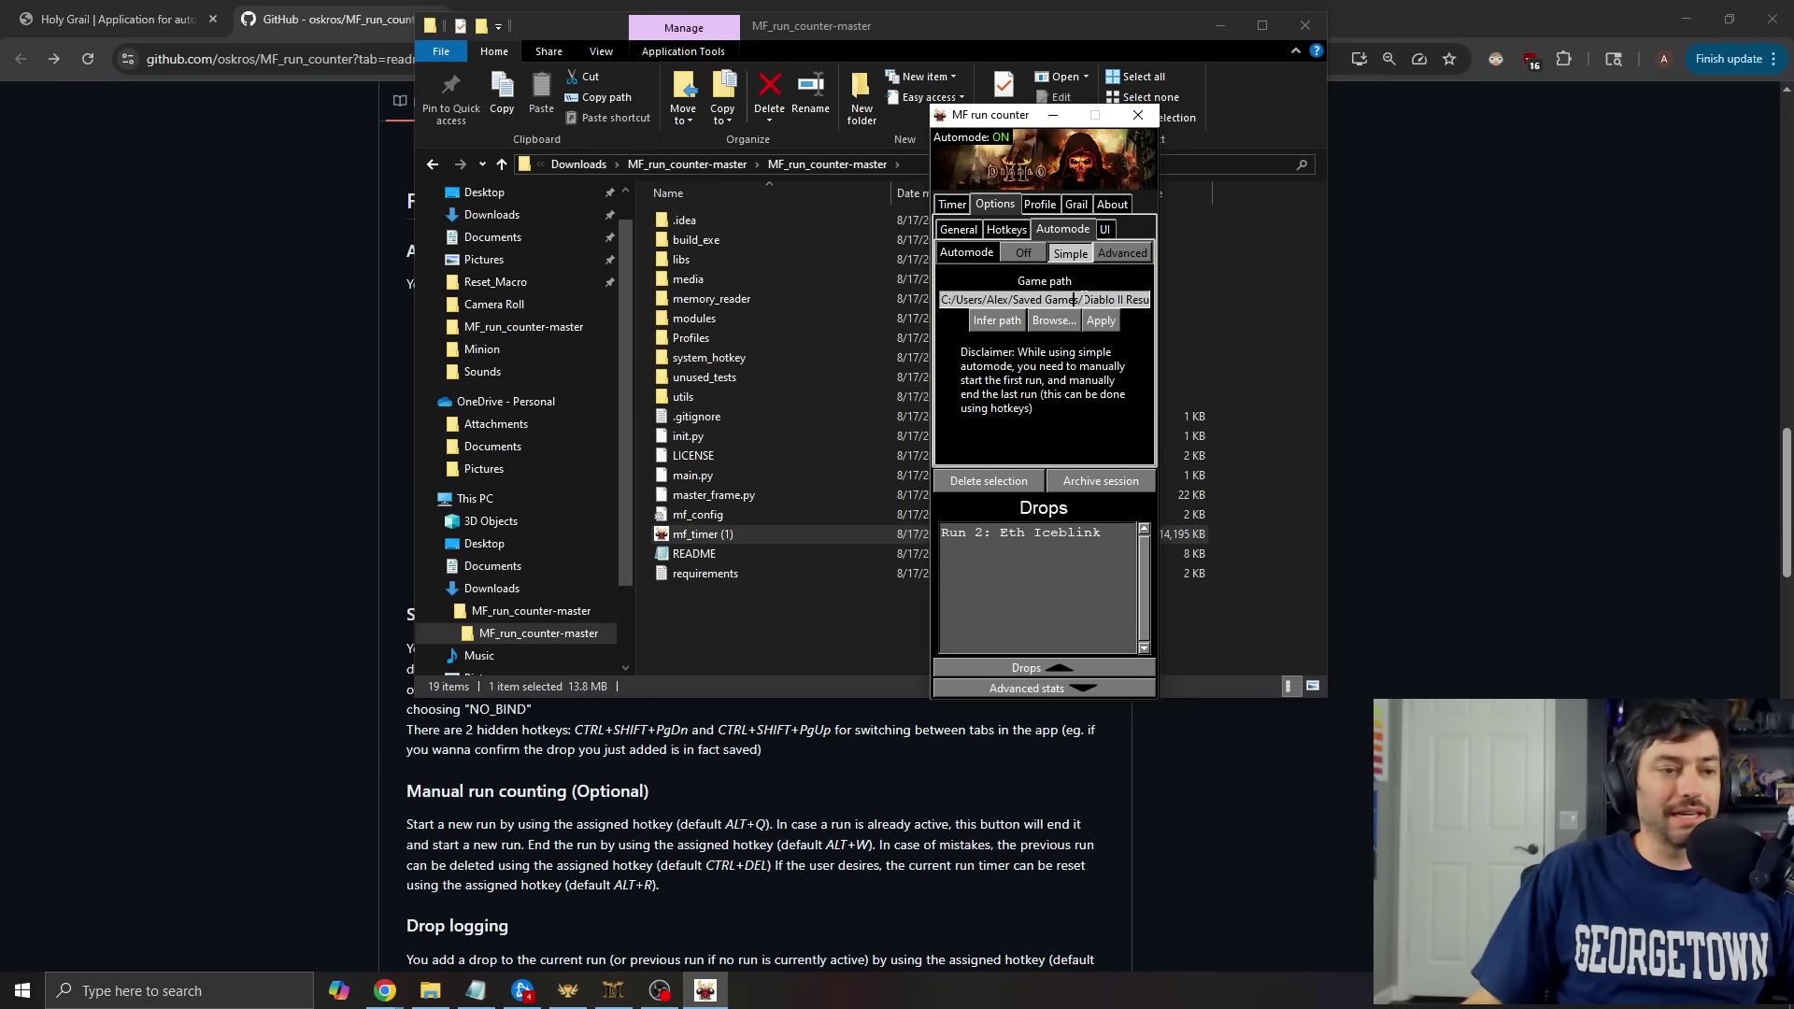
{"action": "left_click", "coordinate": [965, 207]}
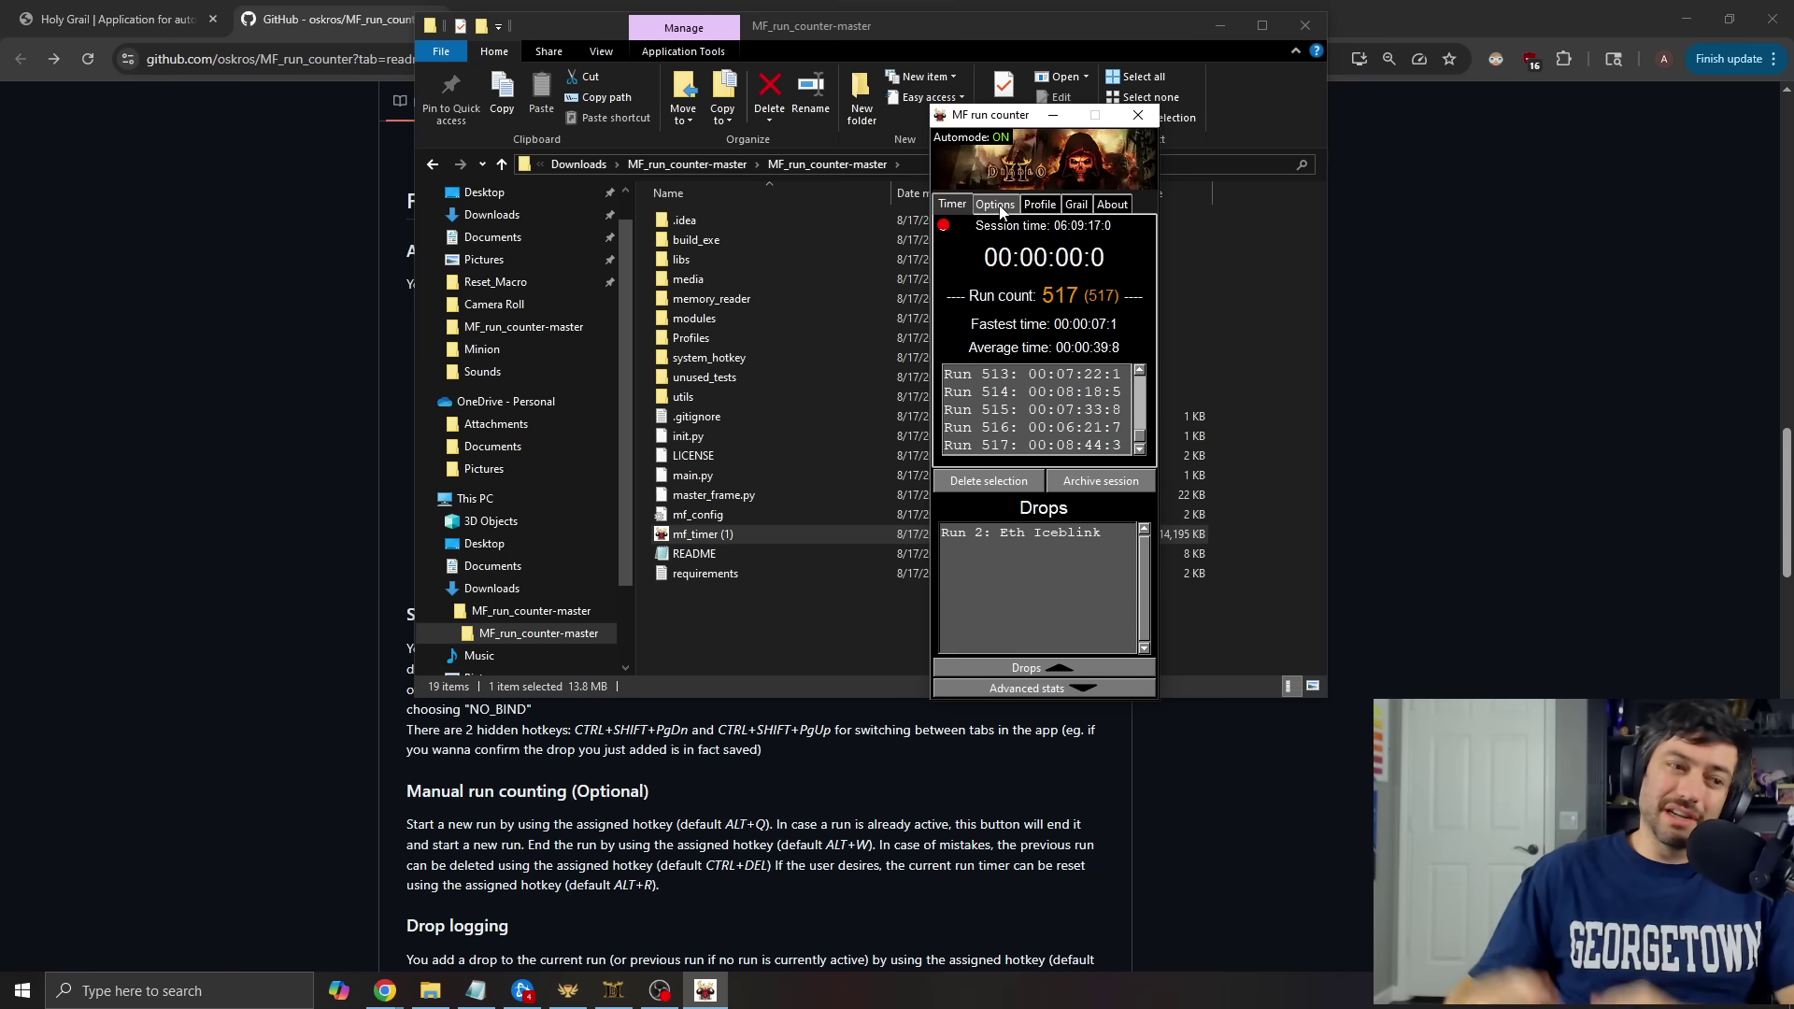
{"action": "left_click", "coordinate": [996, 206]}
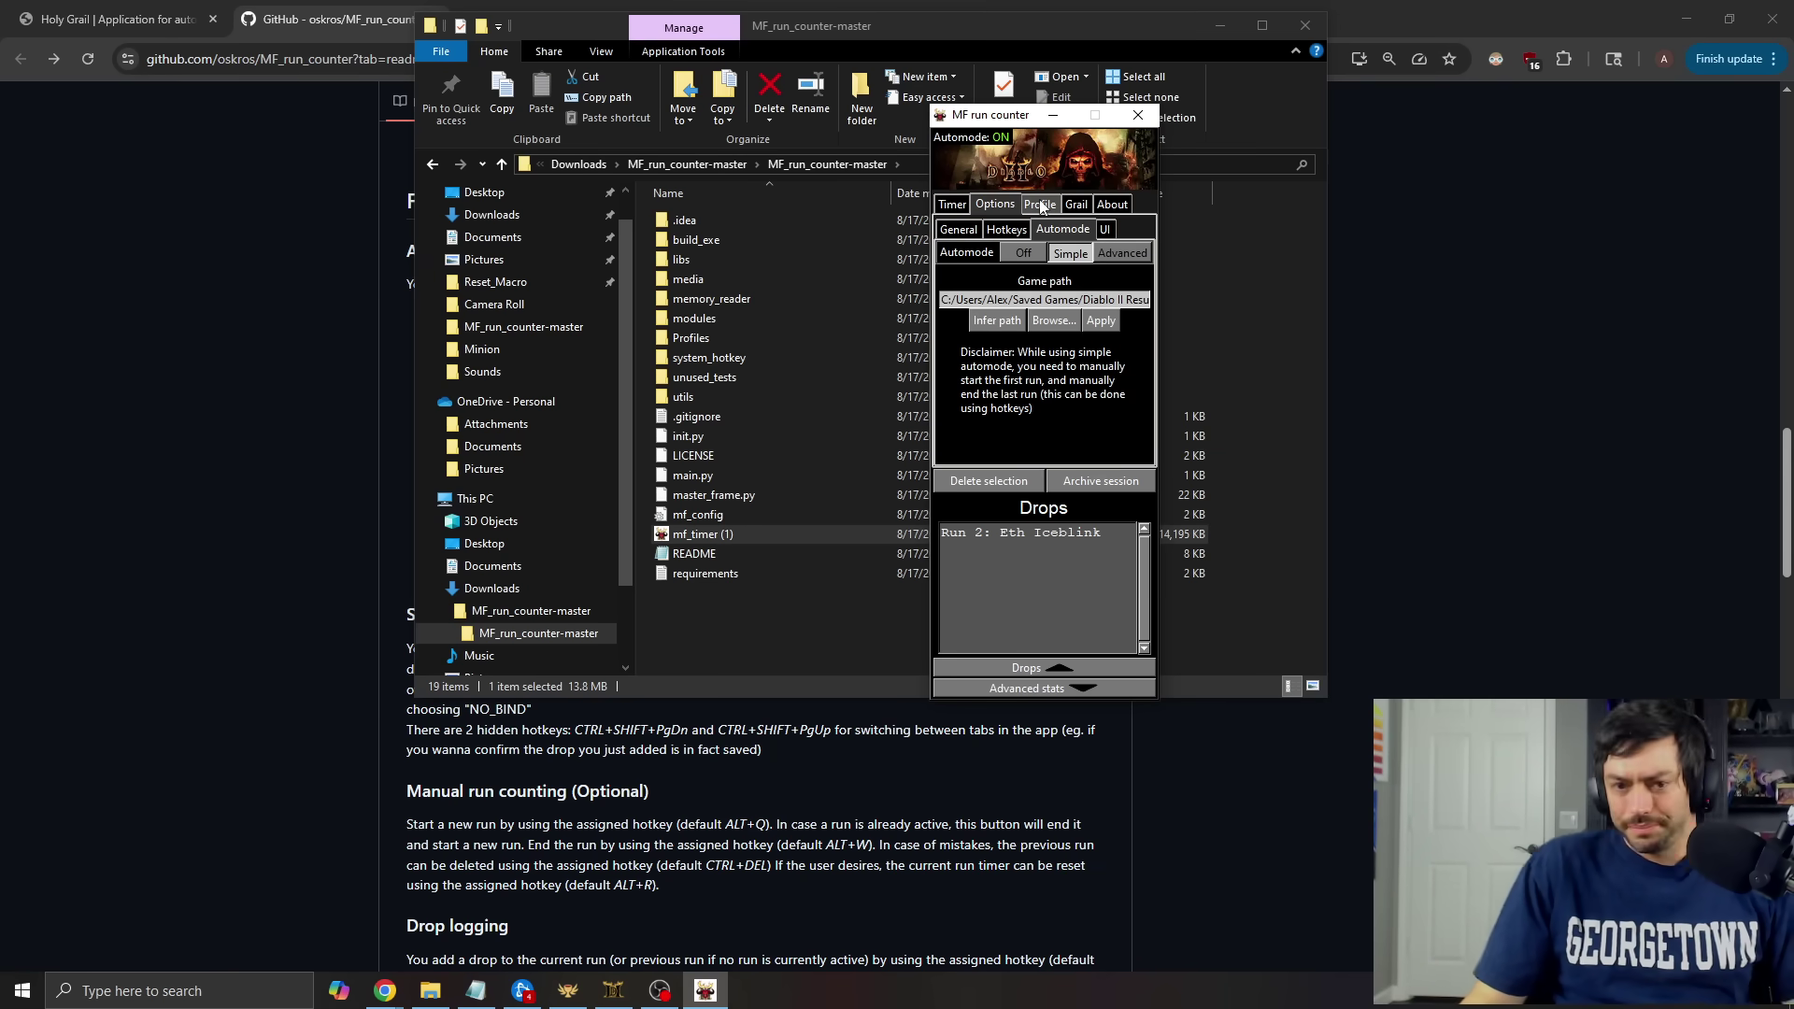
{"action": "left_click", "coordinate": [1007, 229]}
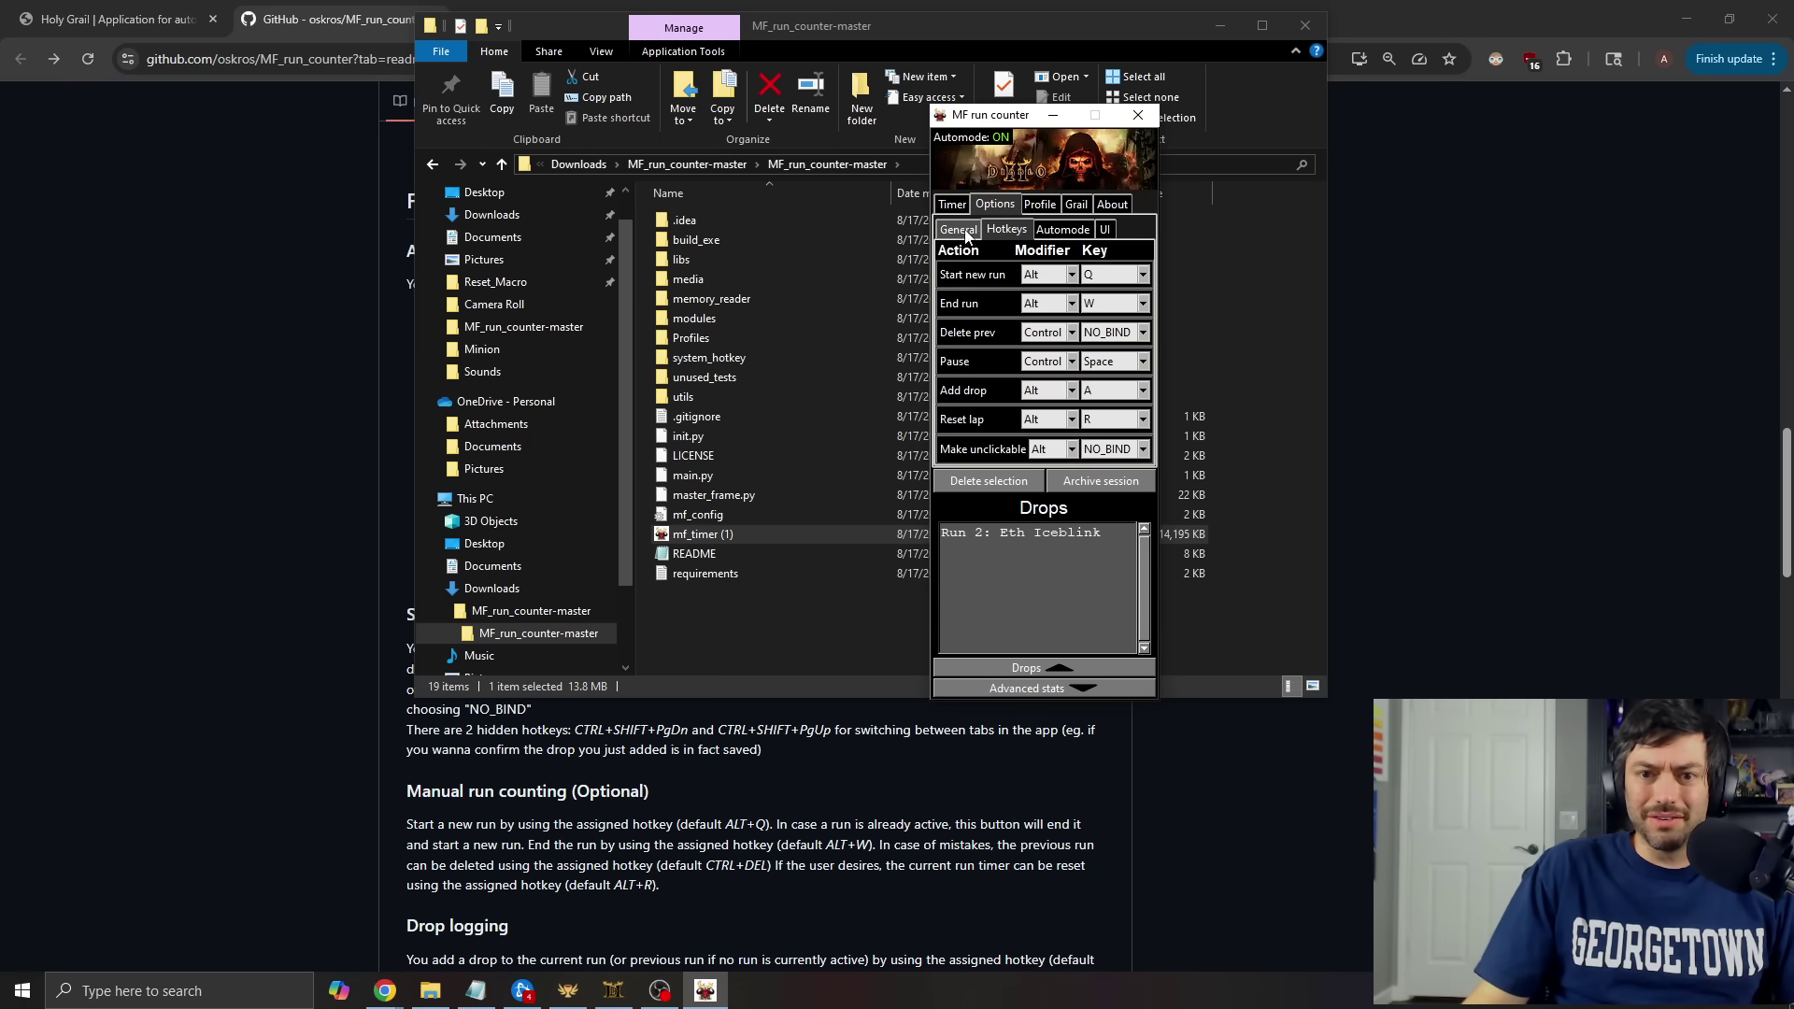
{"action": "left_click", "coordinate": [962, 230]}
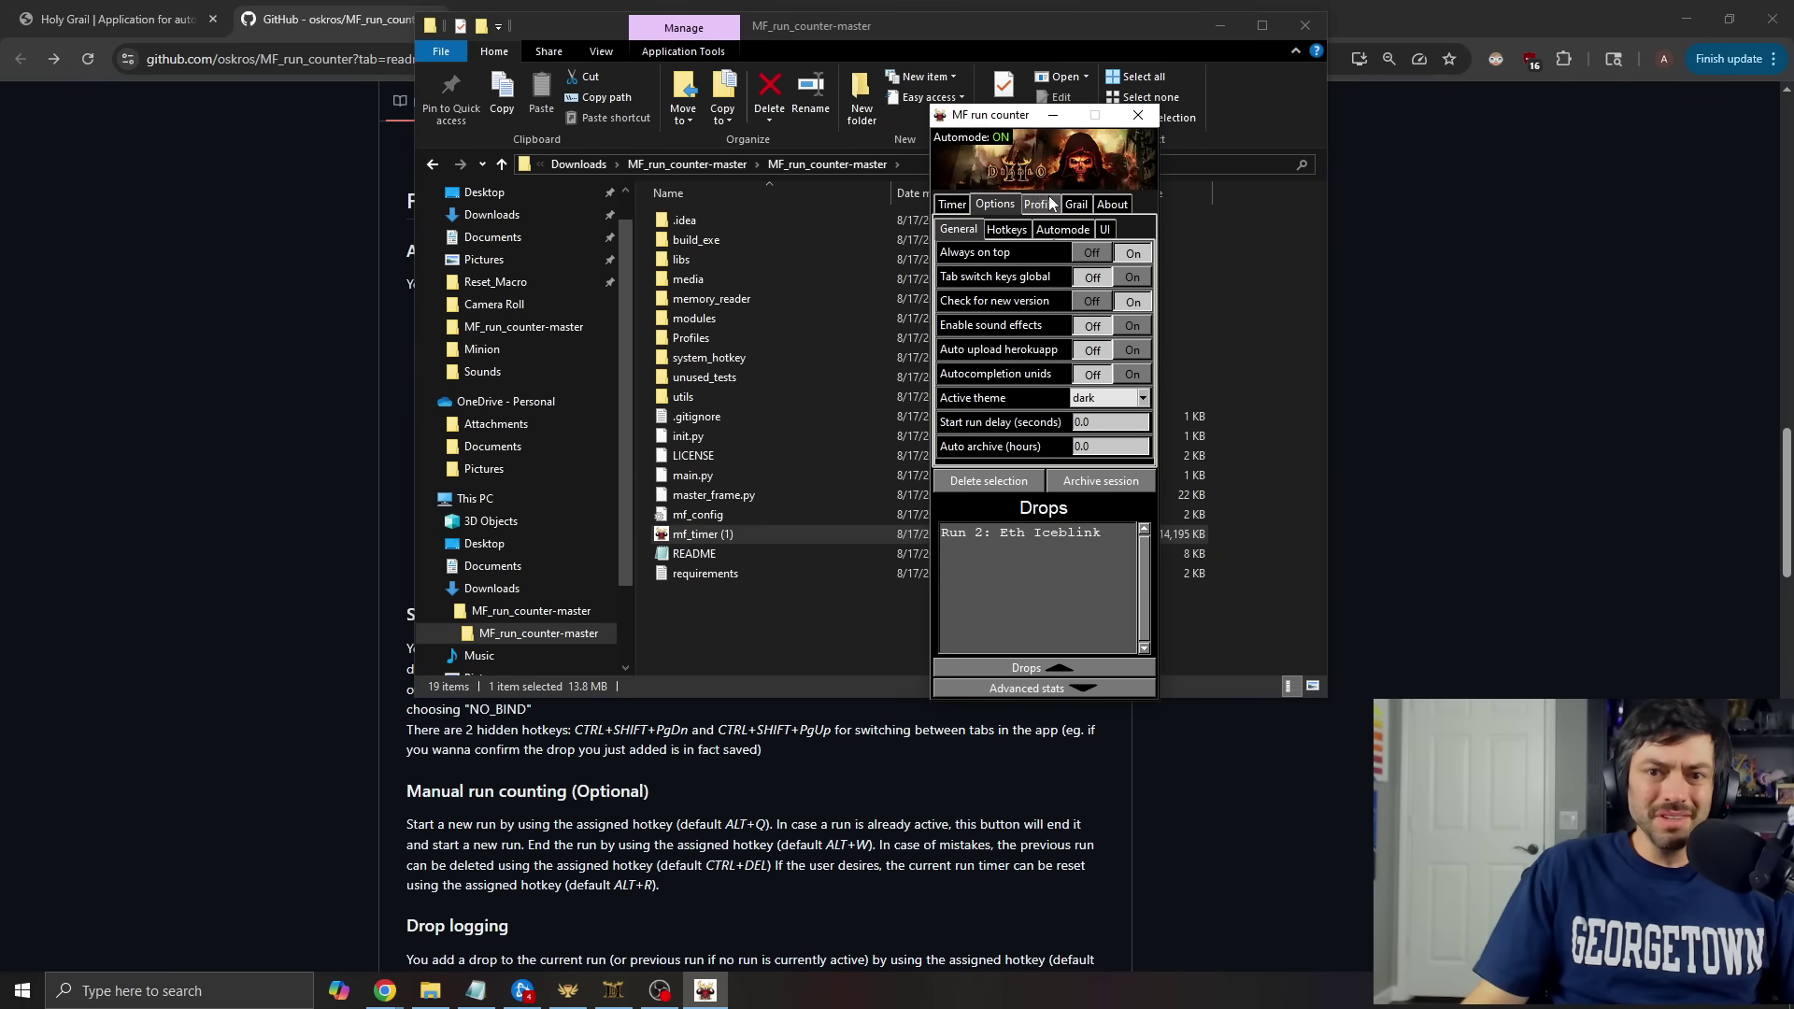
{"action": "left_click", "coordinate": [1075, 204]}
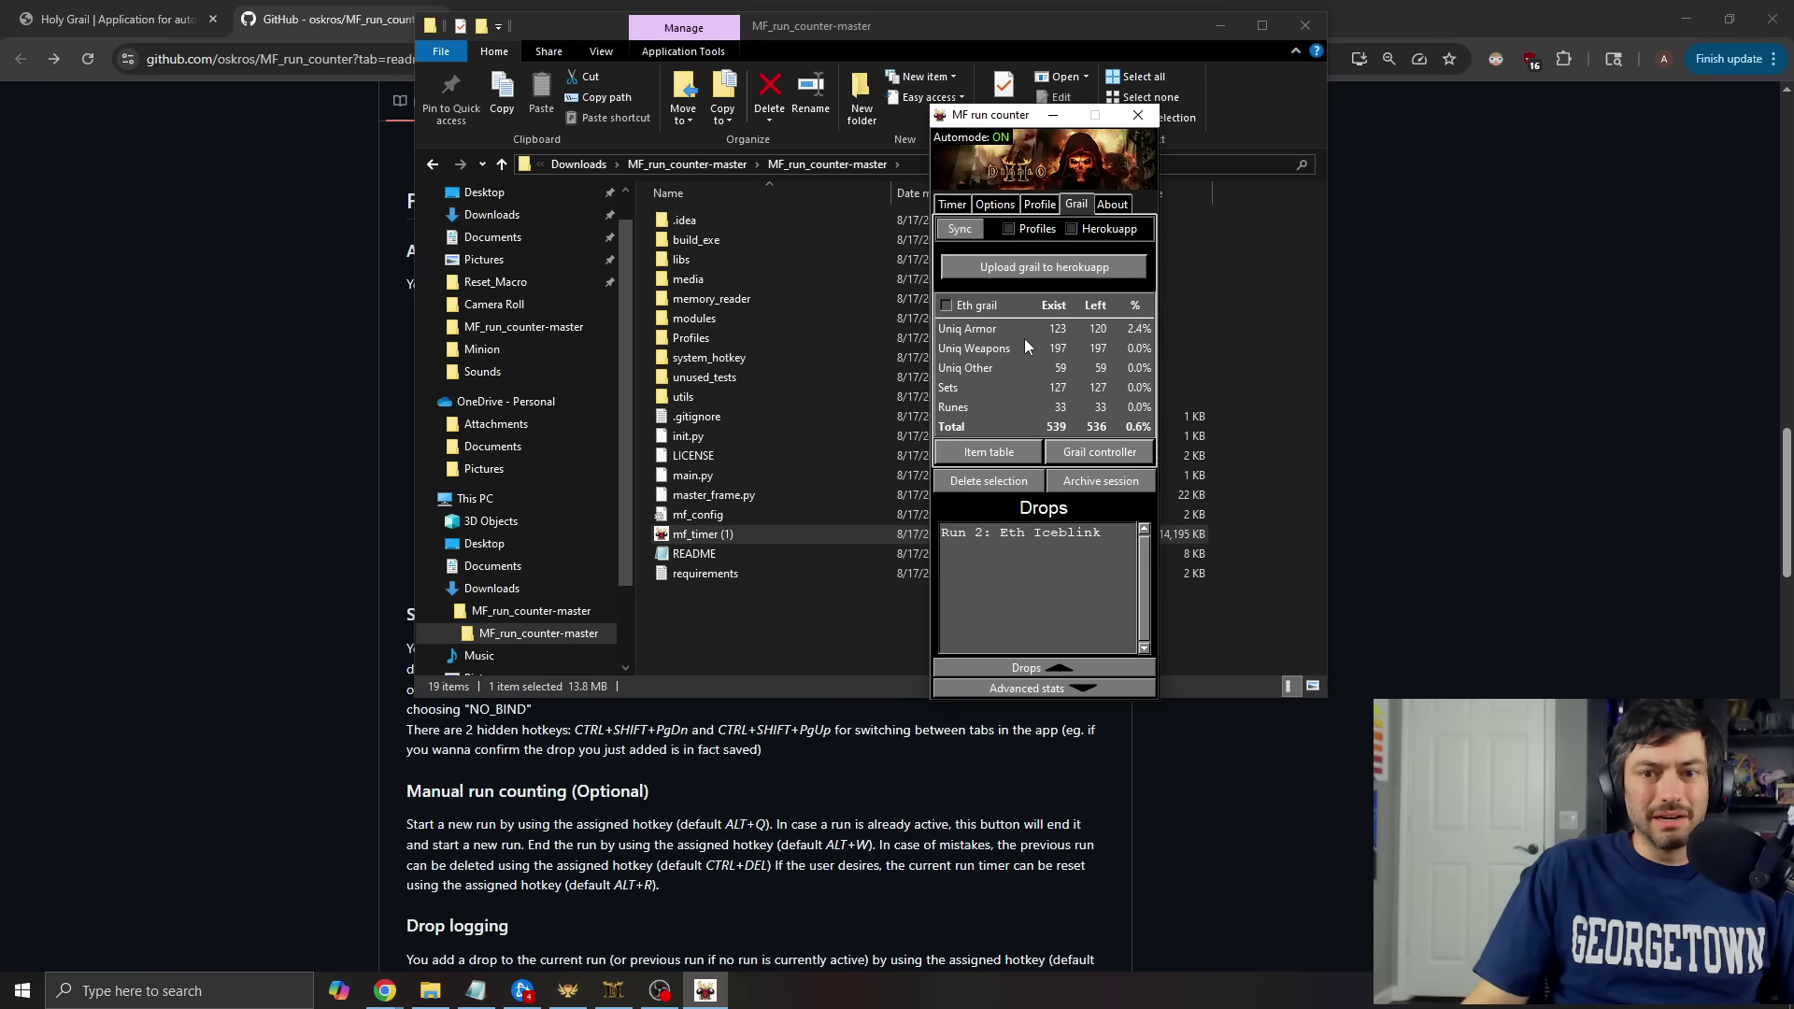
Log a Stormshield drop to the previous run in the run counter
{"action": "left_click", "coordinate": [1018, 564]}
{"action": "key", "text": "alt+a"}
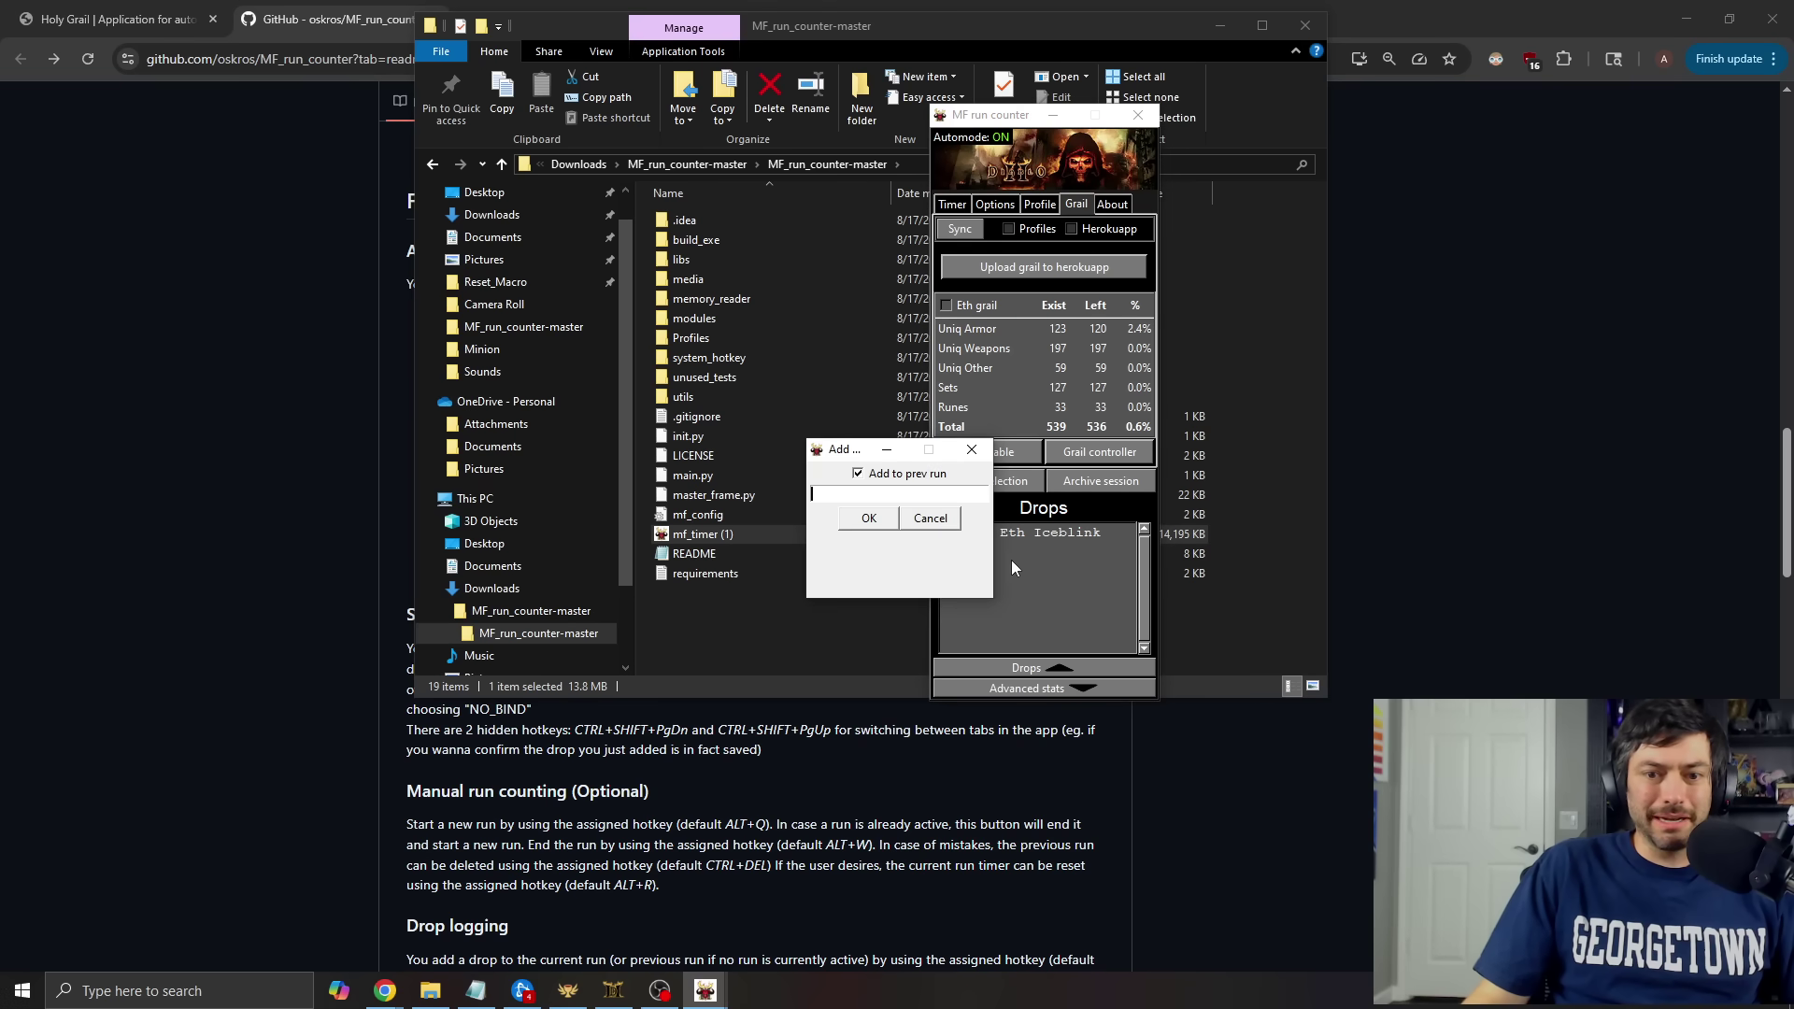
{"action": "type", "text": "stormshi"}
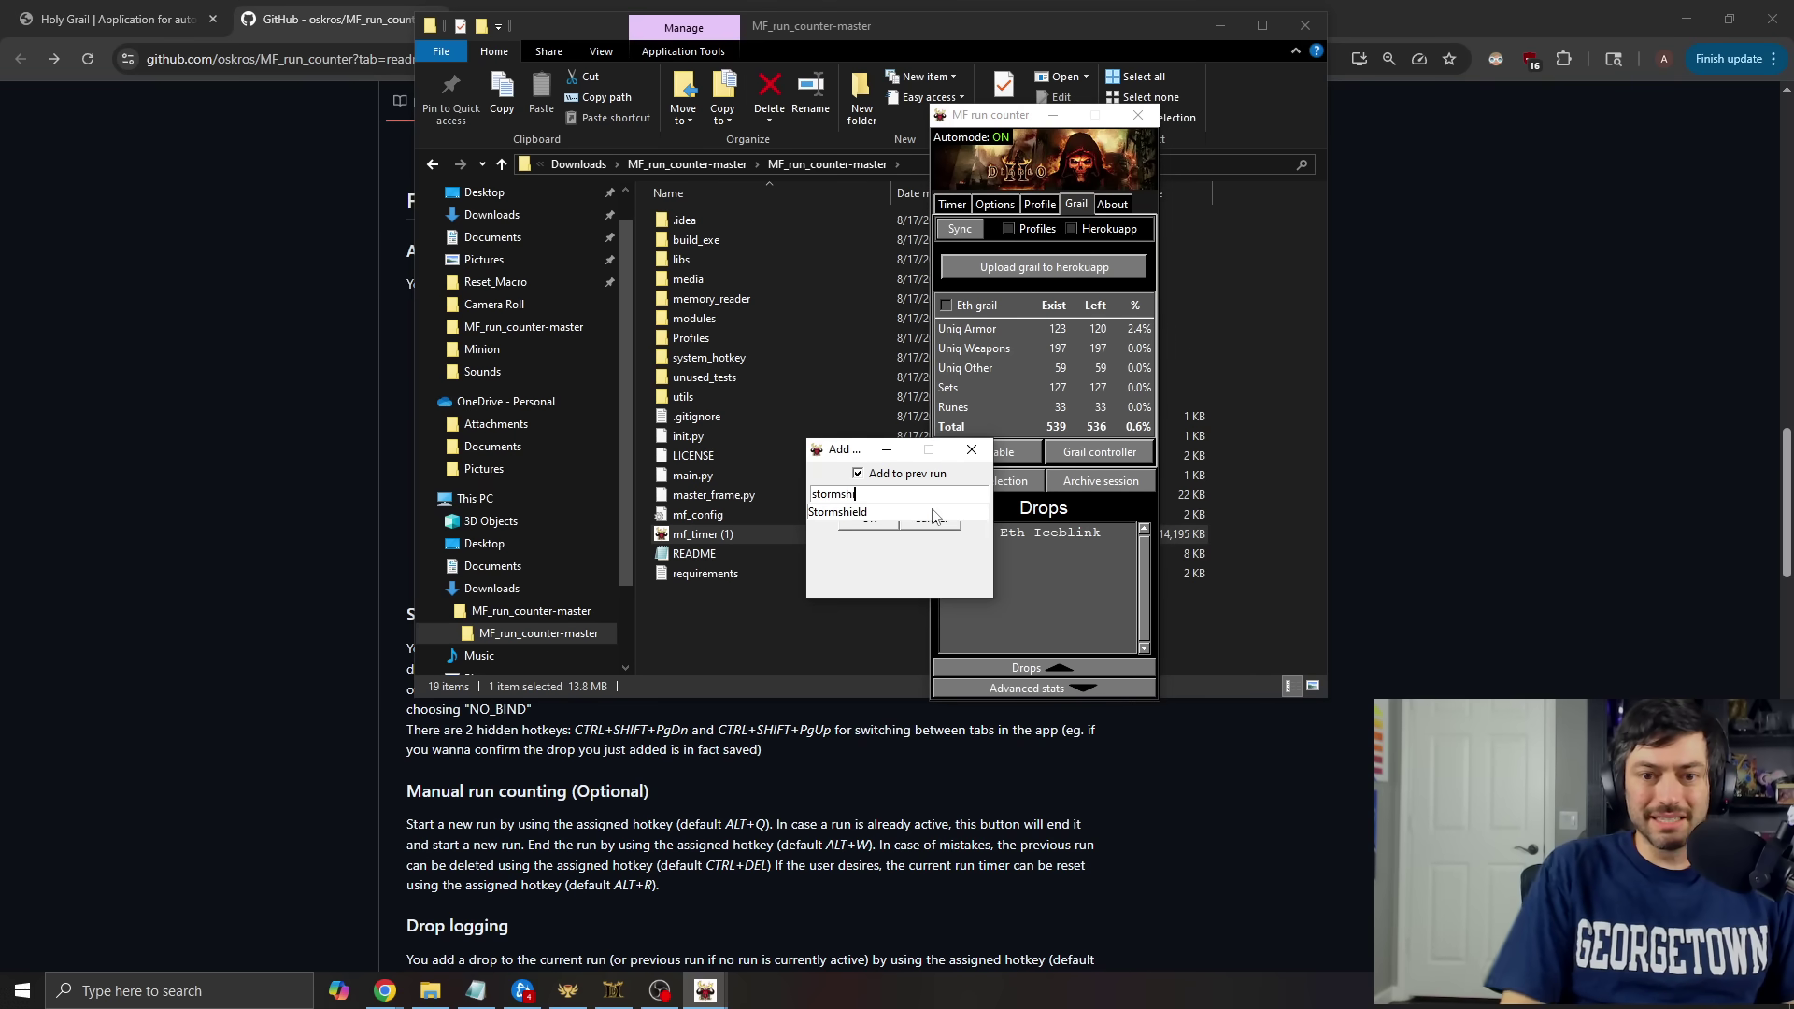
{"action": "left_click", "coordinate": [844, 514]}
{"action": "left_click", "coordinate": [865, 524]}
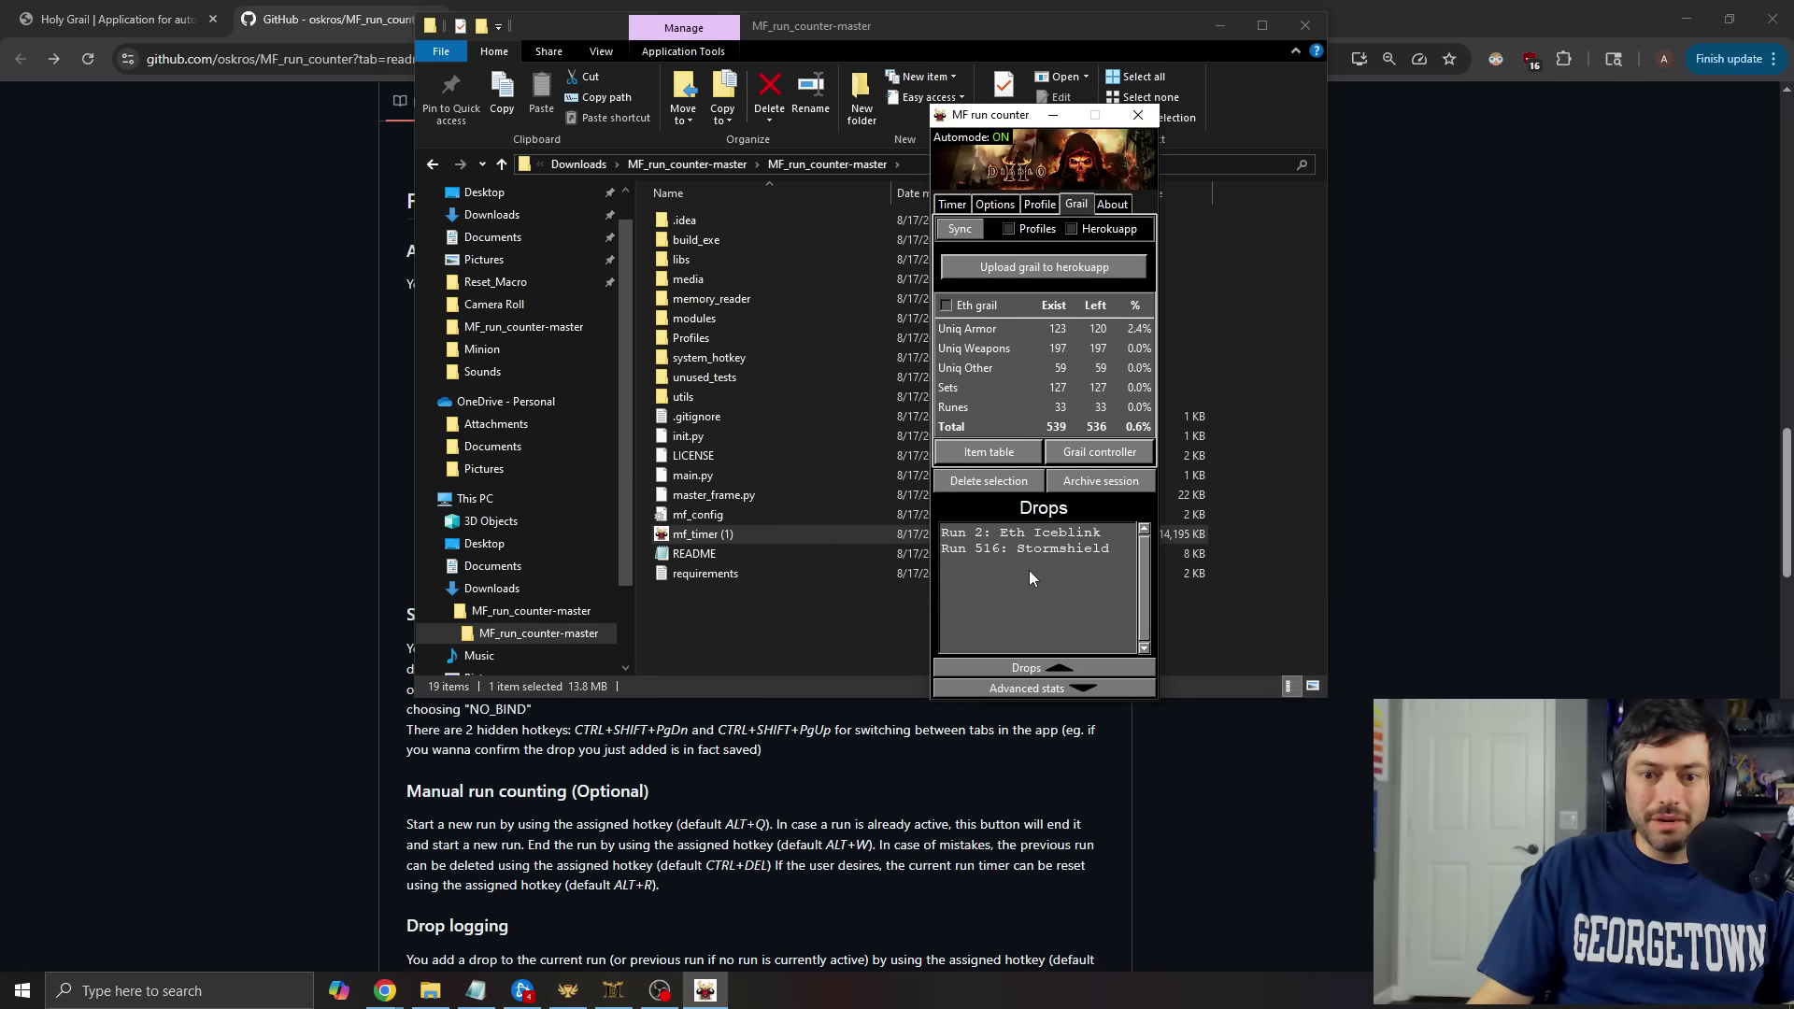
Log a Mang Song's Lesson drop to the previous run and add it to the local grail
{"action": "key", "text": "alt+a"}
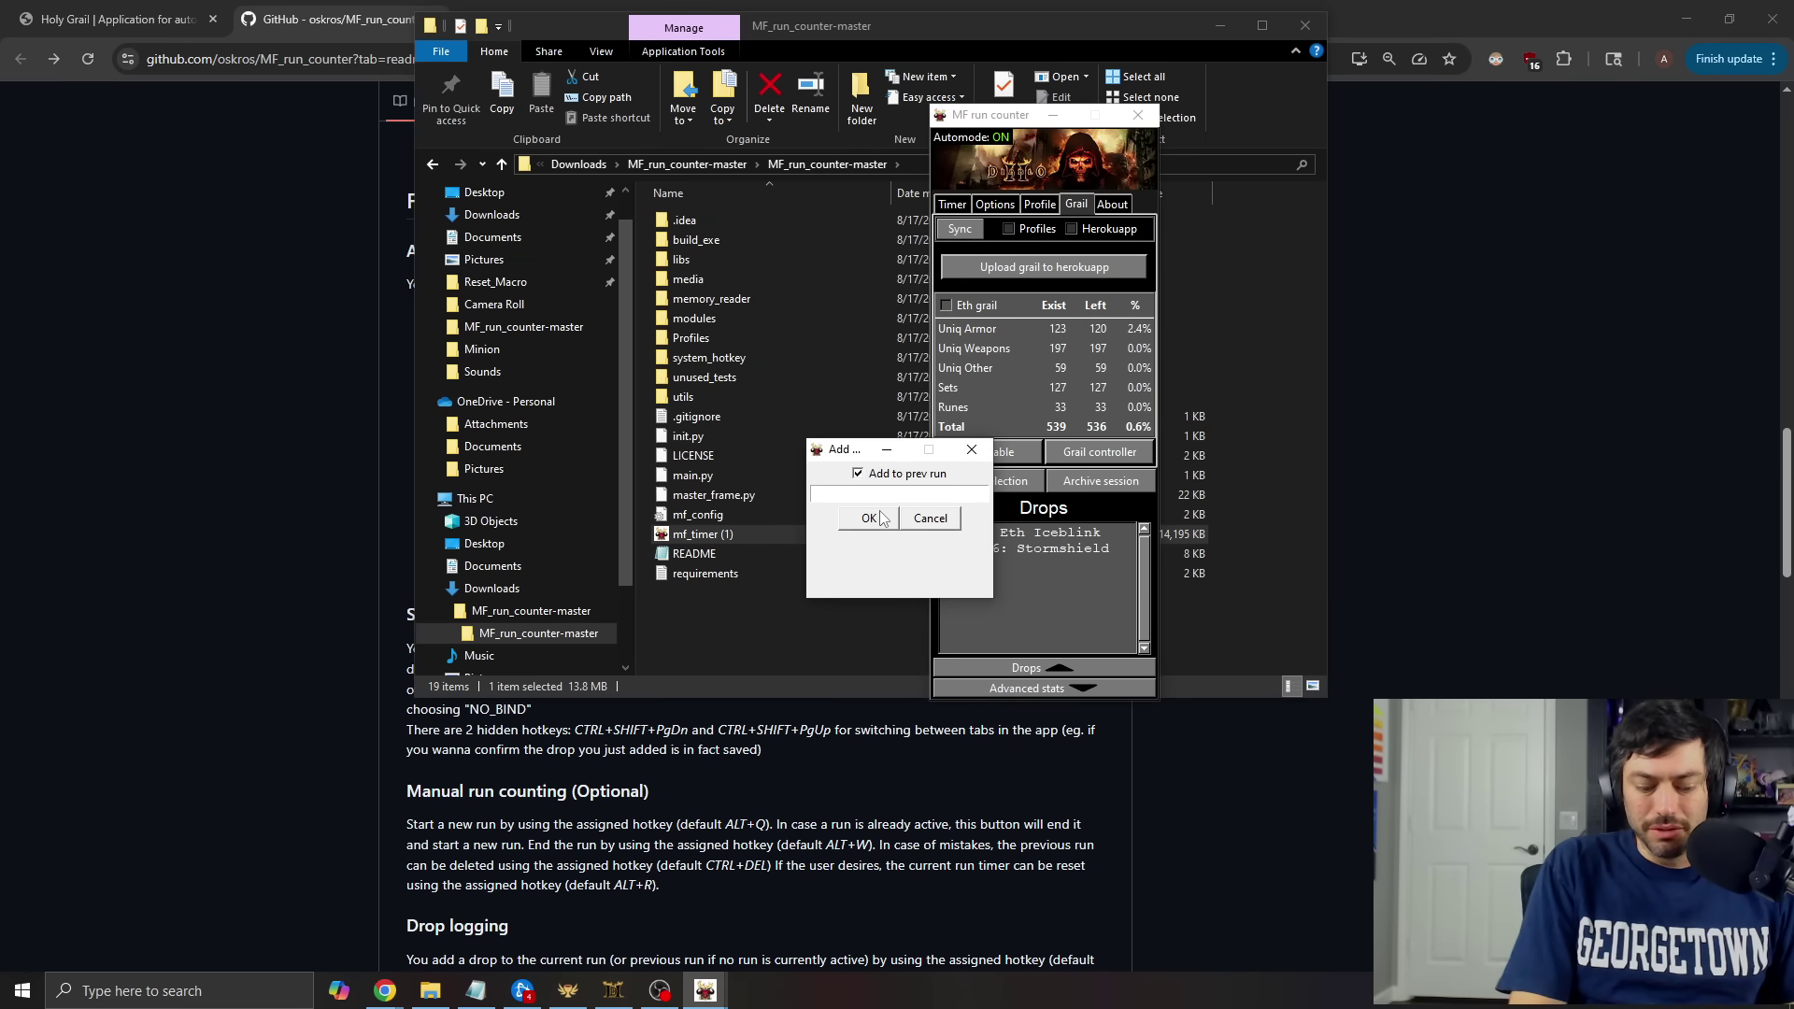
{"action": "type", "text": "mang so"}
{"action": "left_click", "coordinate": [881, 519]}
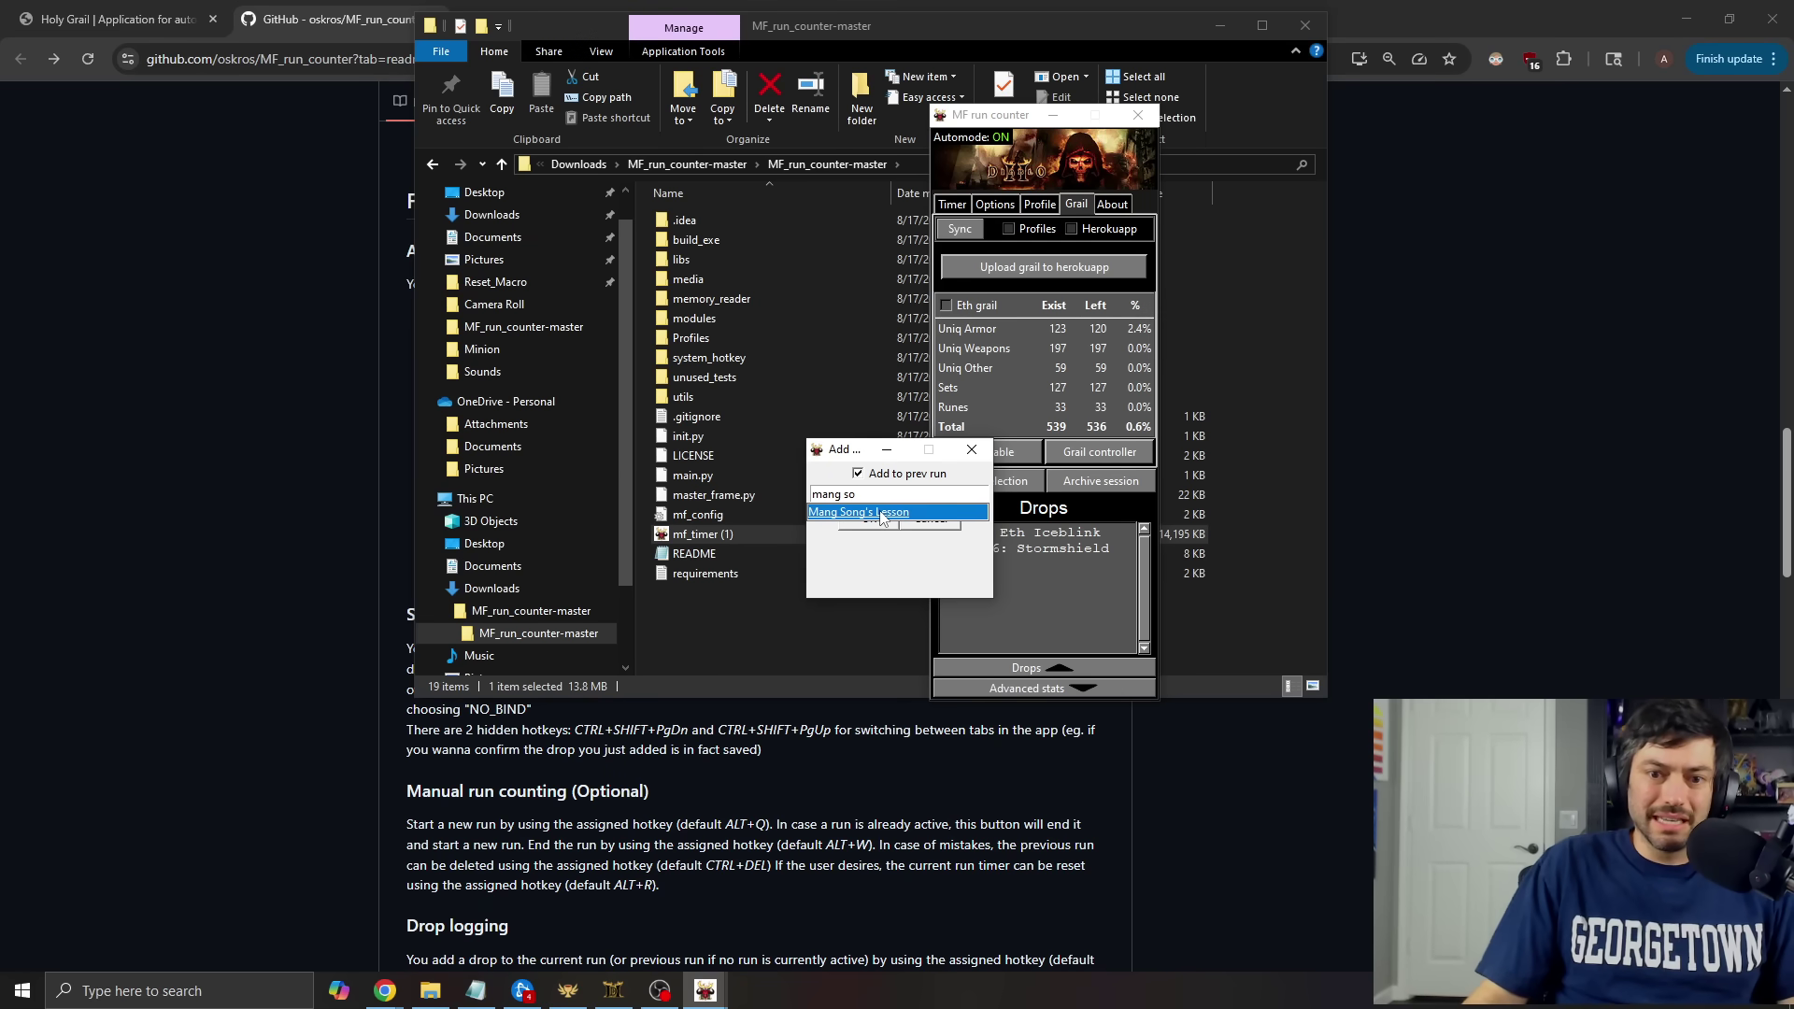
{"action": "left_click", "coordinate": [868, 518]}
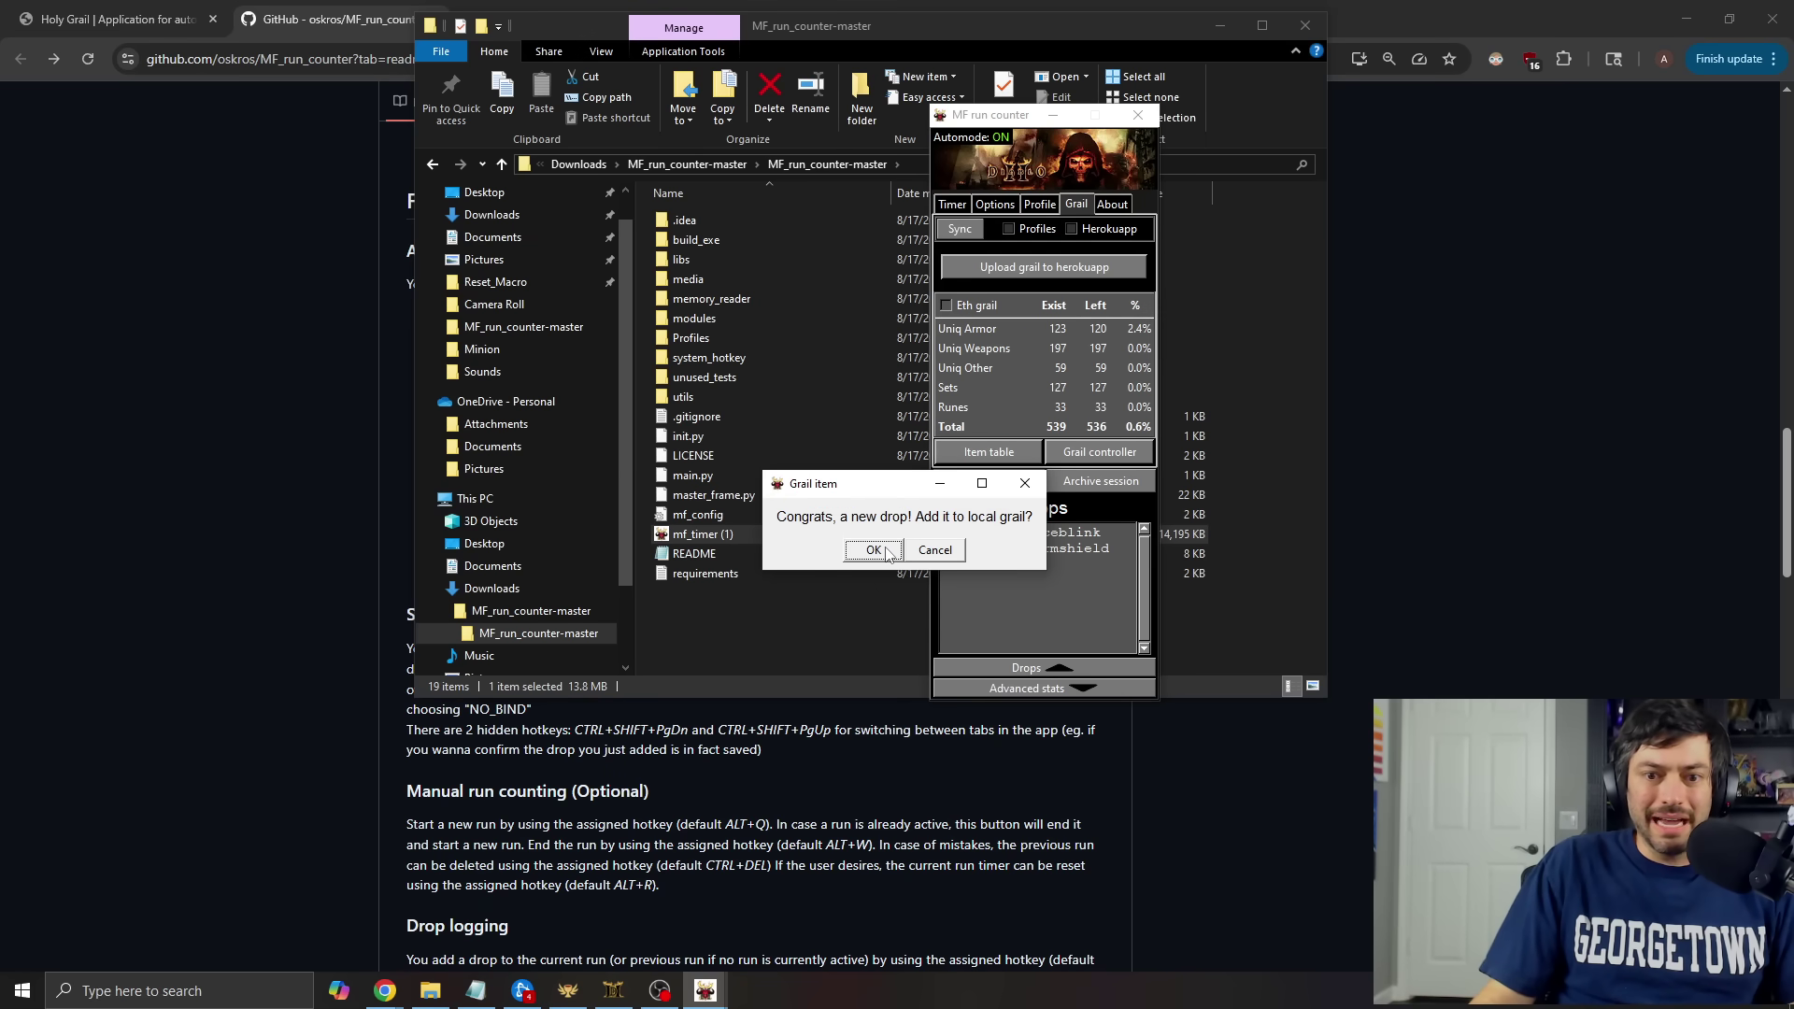
{"action": "left_click", "coordinate": [872, 551]}
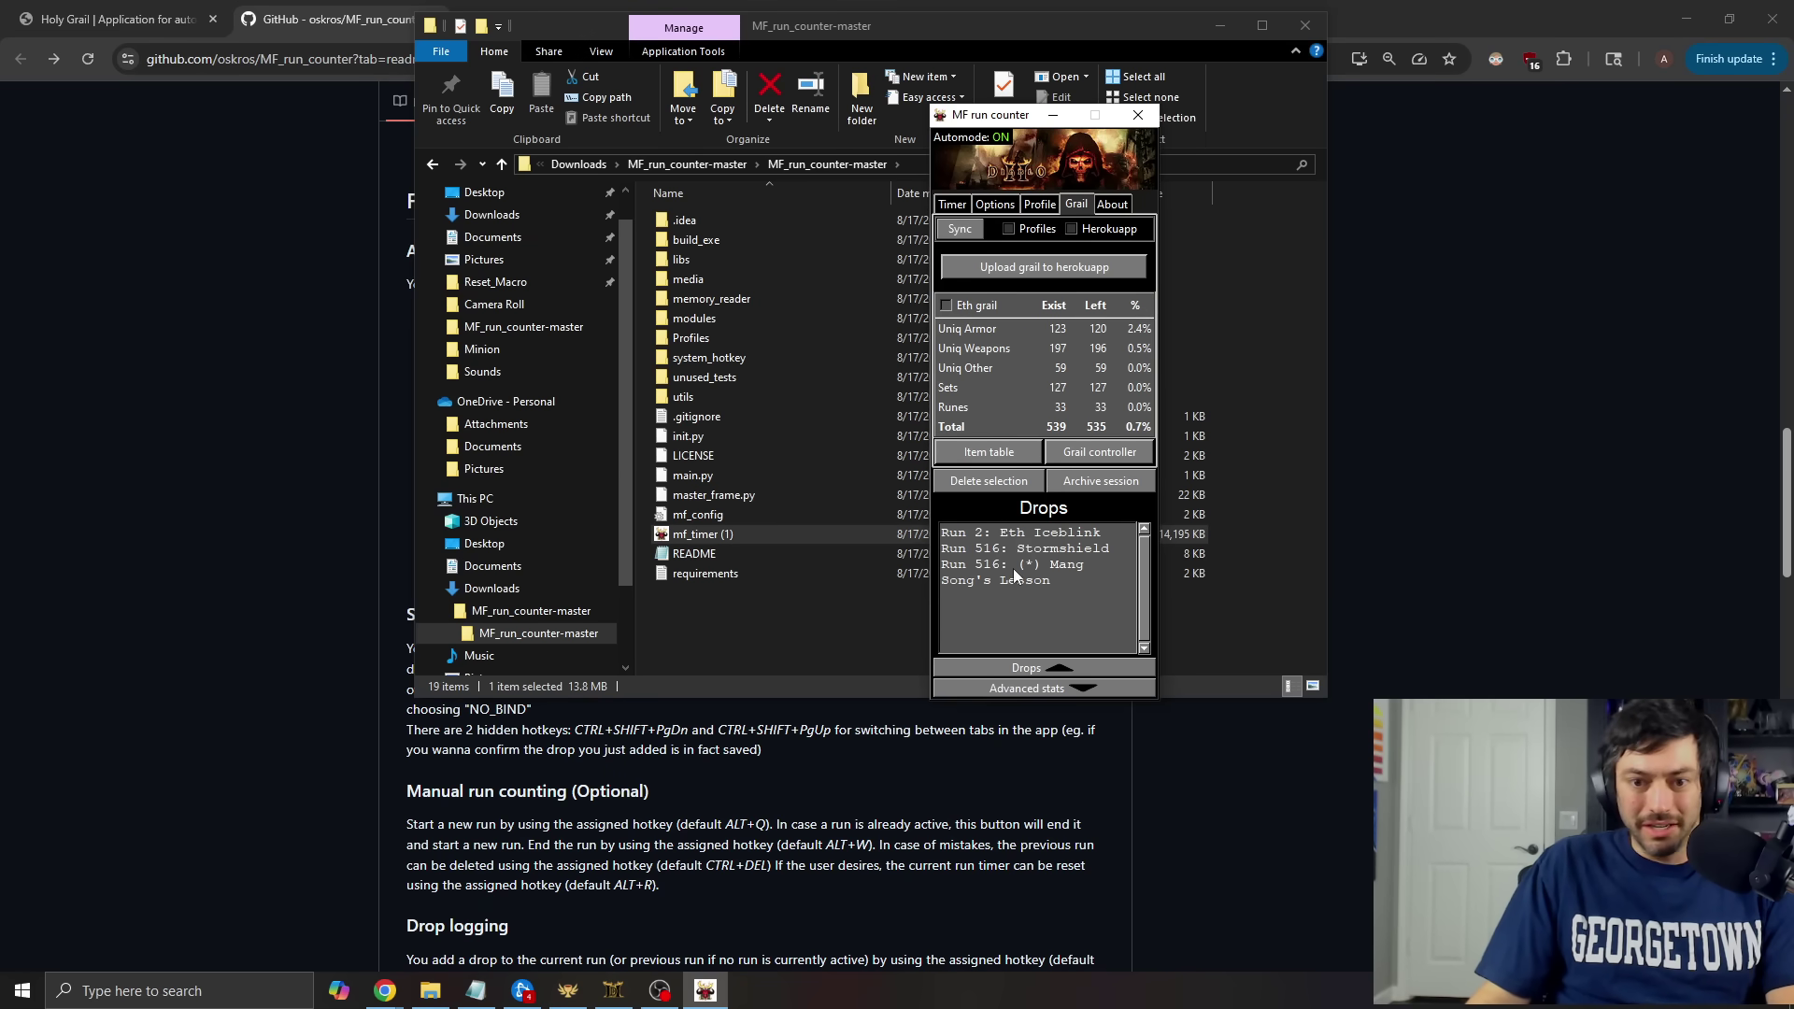
Close the herokuapp Holy Grail tracker window and select the Mang Song's Lesson entry in the drops list
{"action": "left_click", "coordinate": [1046, 582]}
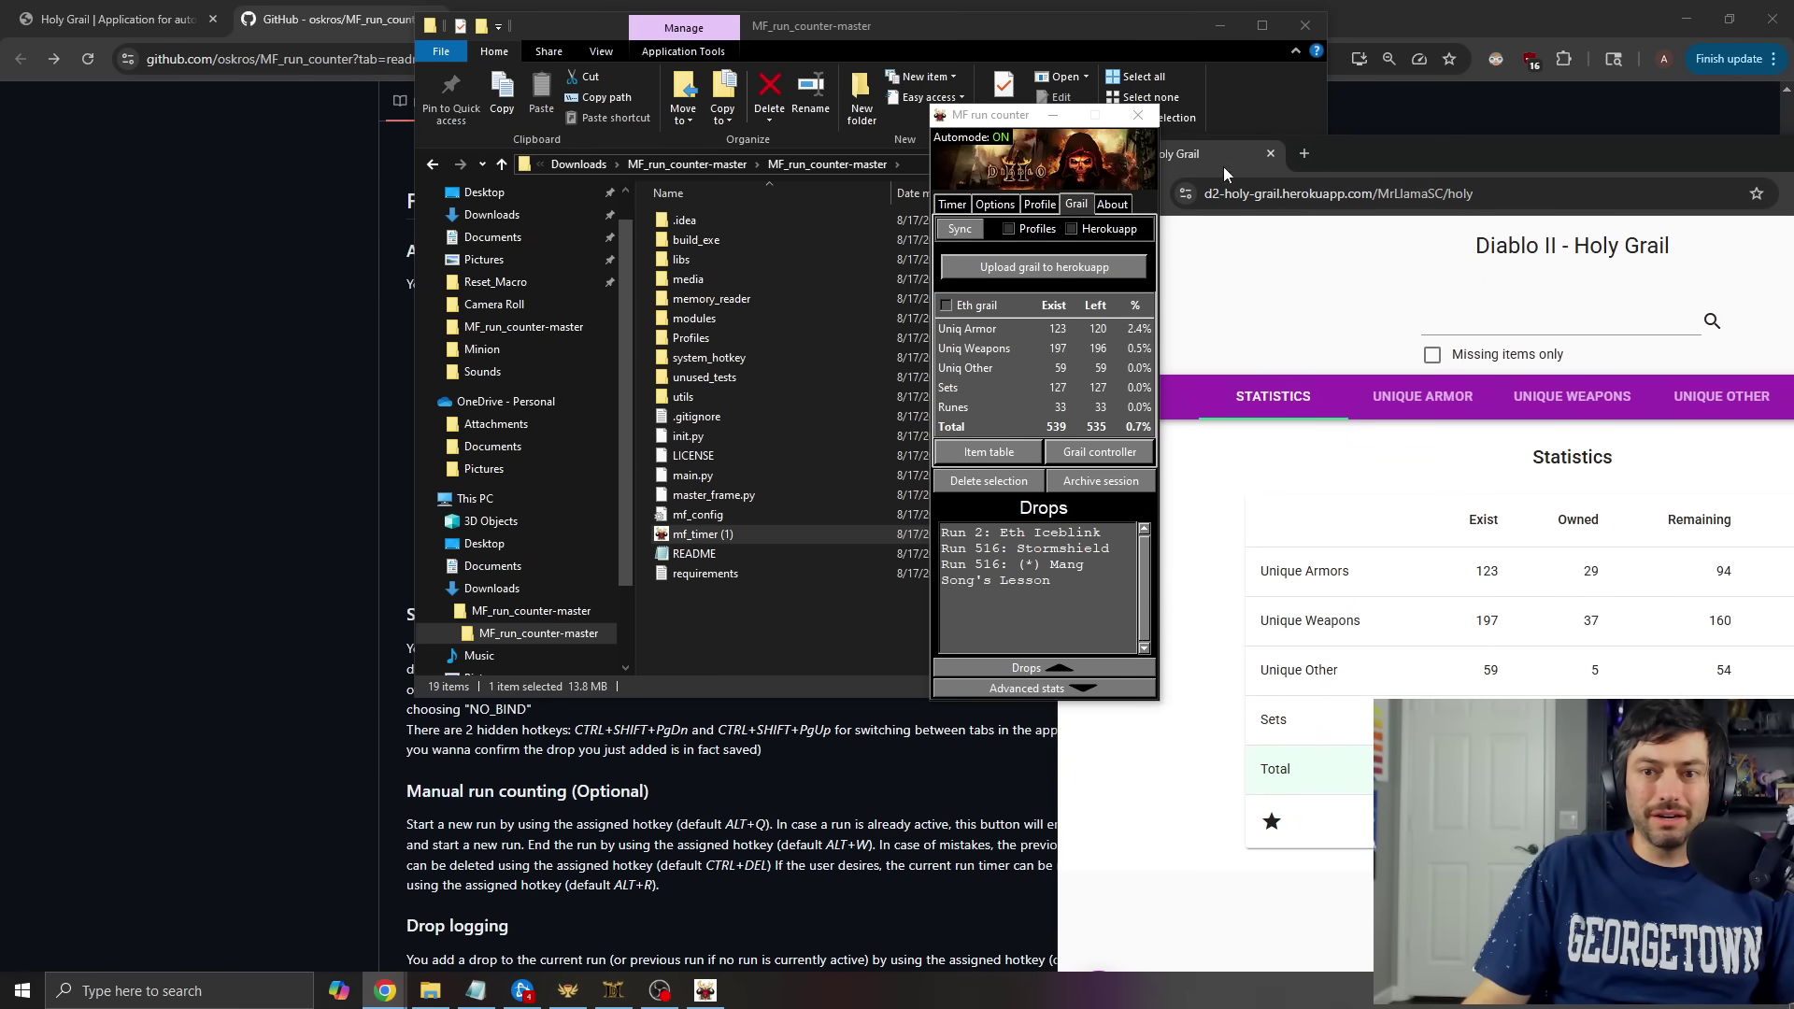
{"action": "left_click", "coordinate": [1269, 153]}
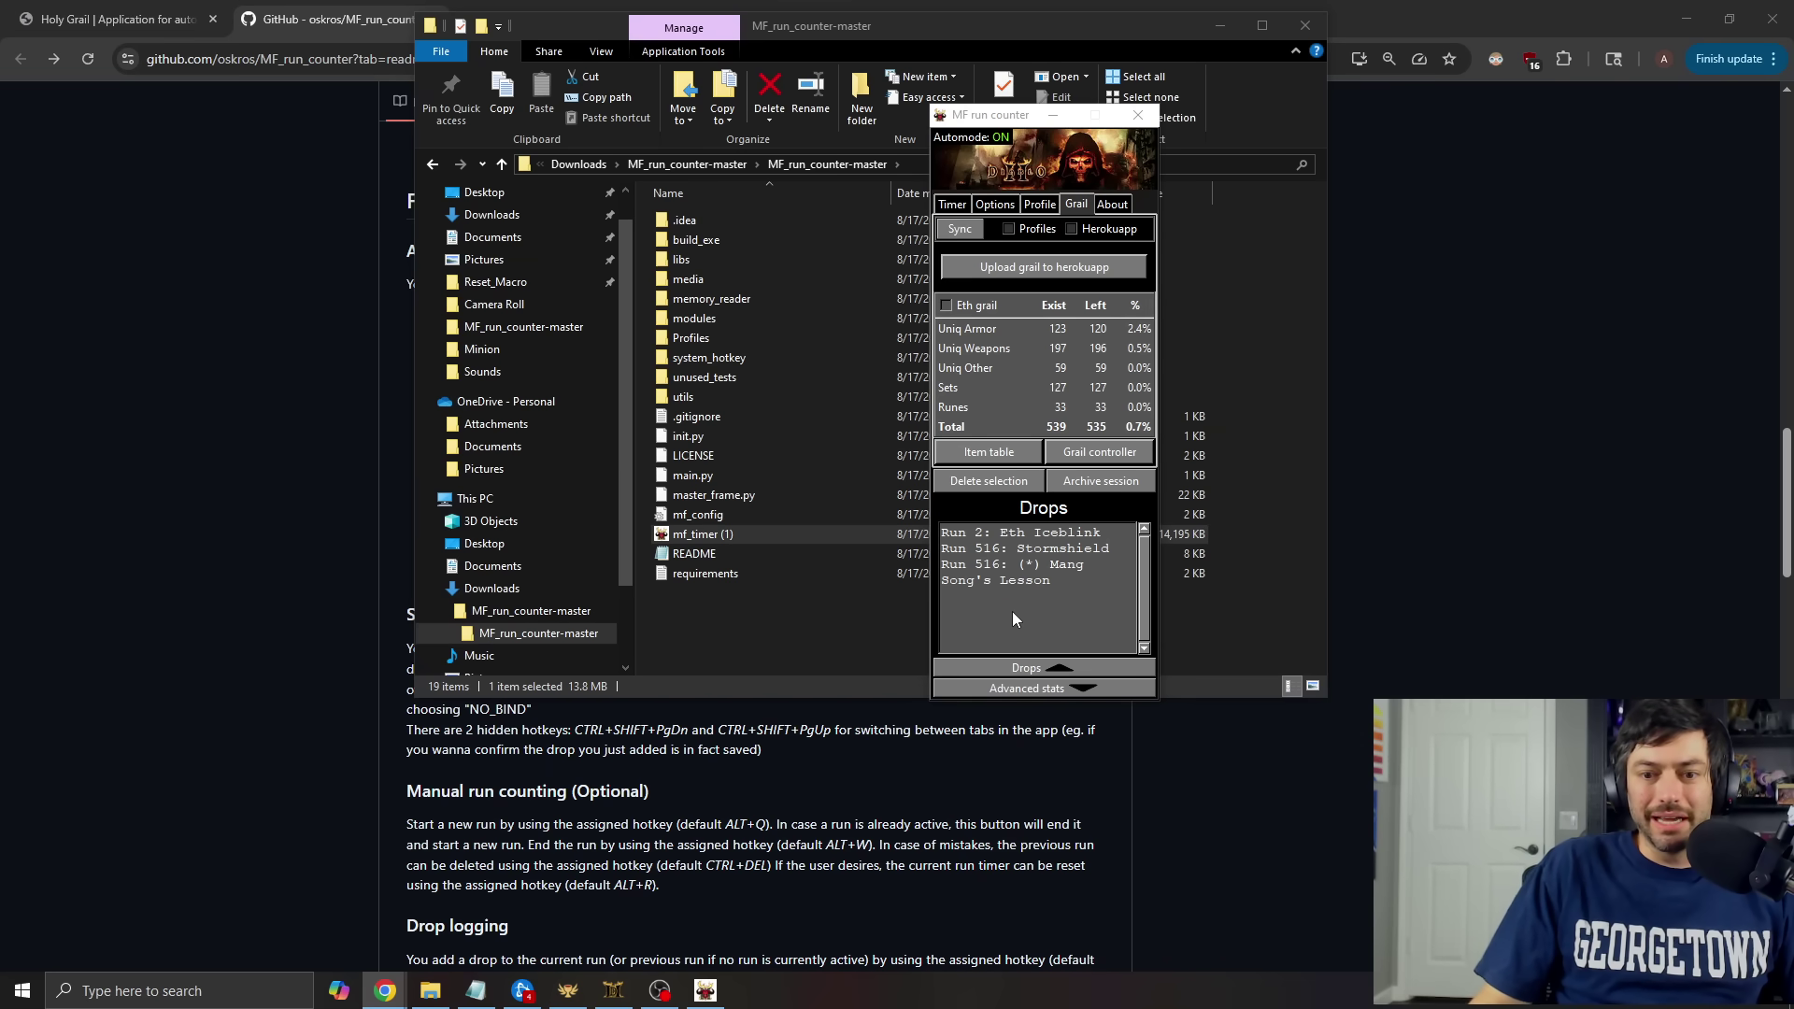
{"action": "left_click", "coordinate": [1065, 581]}
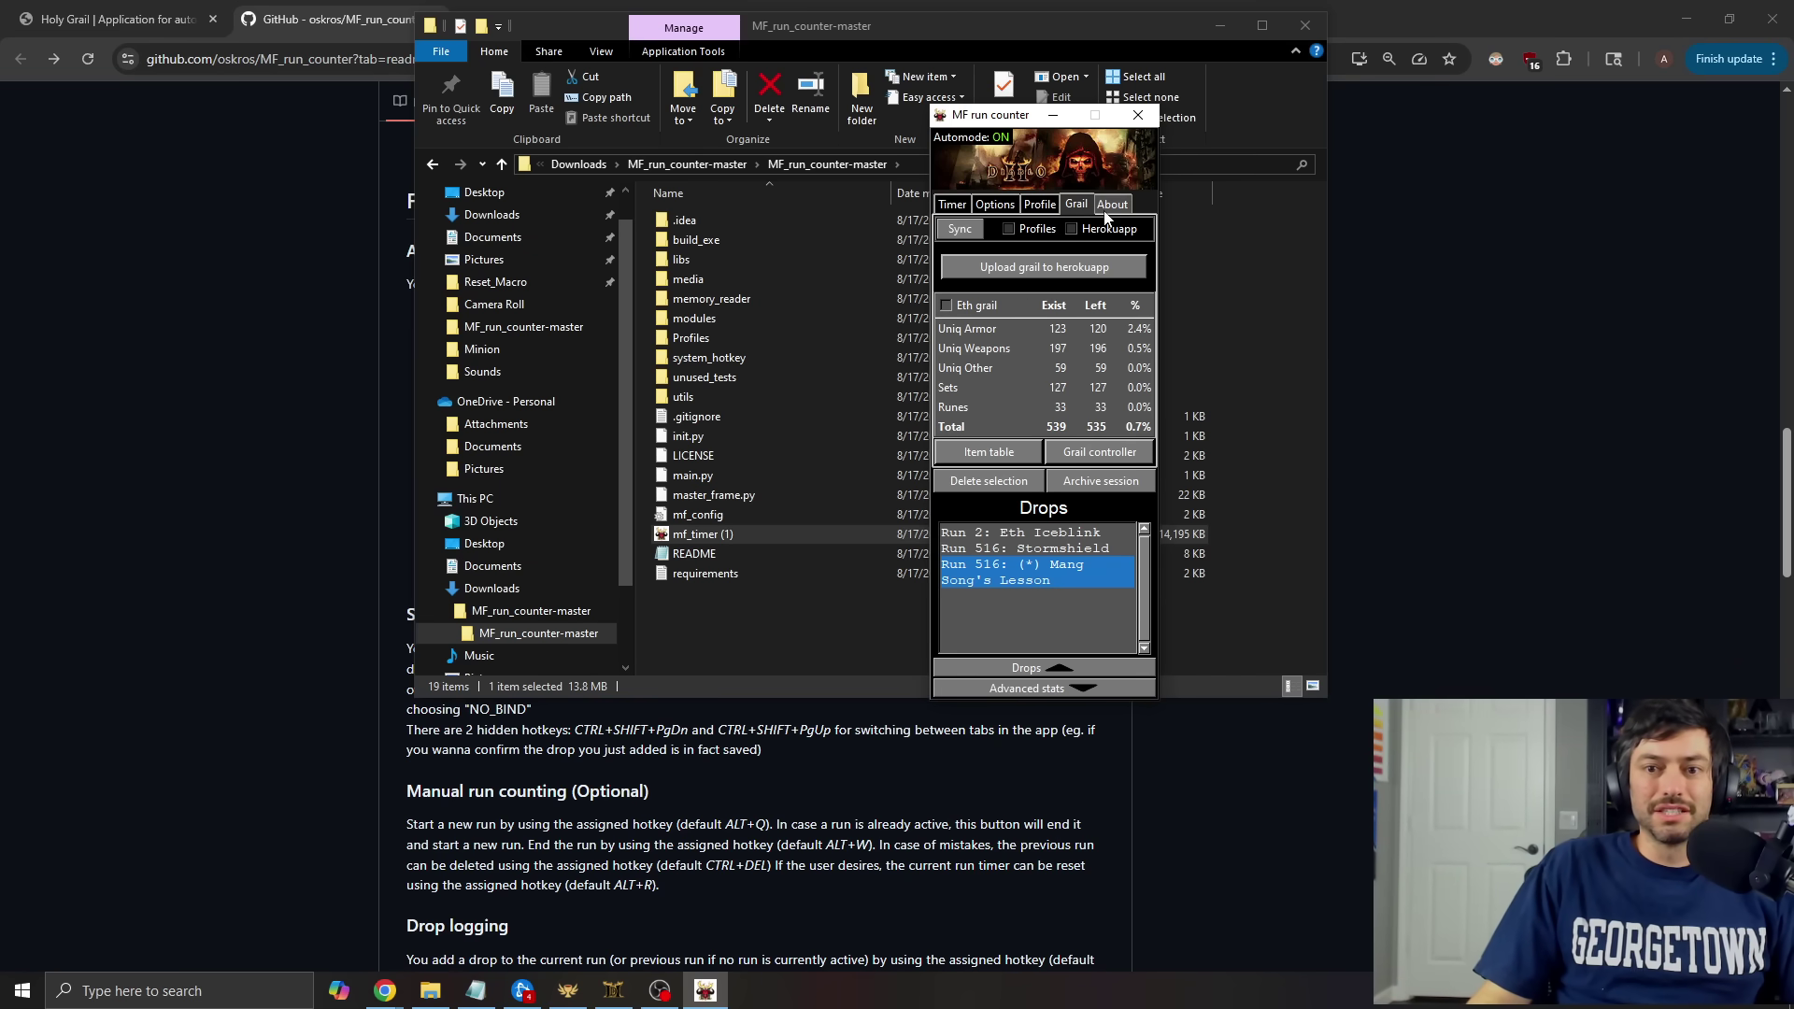
Bring up the Diablo 2 Holy Grail app's statistics and browse the recorded run times on the run counter's timer page
{"action": "left_click", "coordinate": [953, 204]}
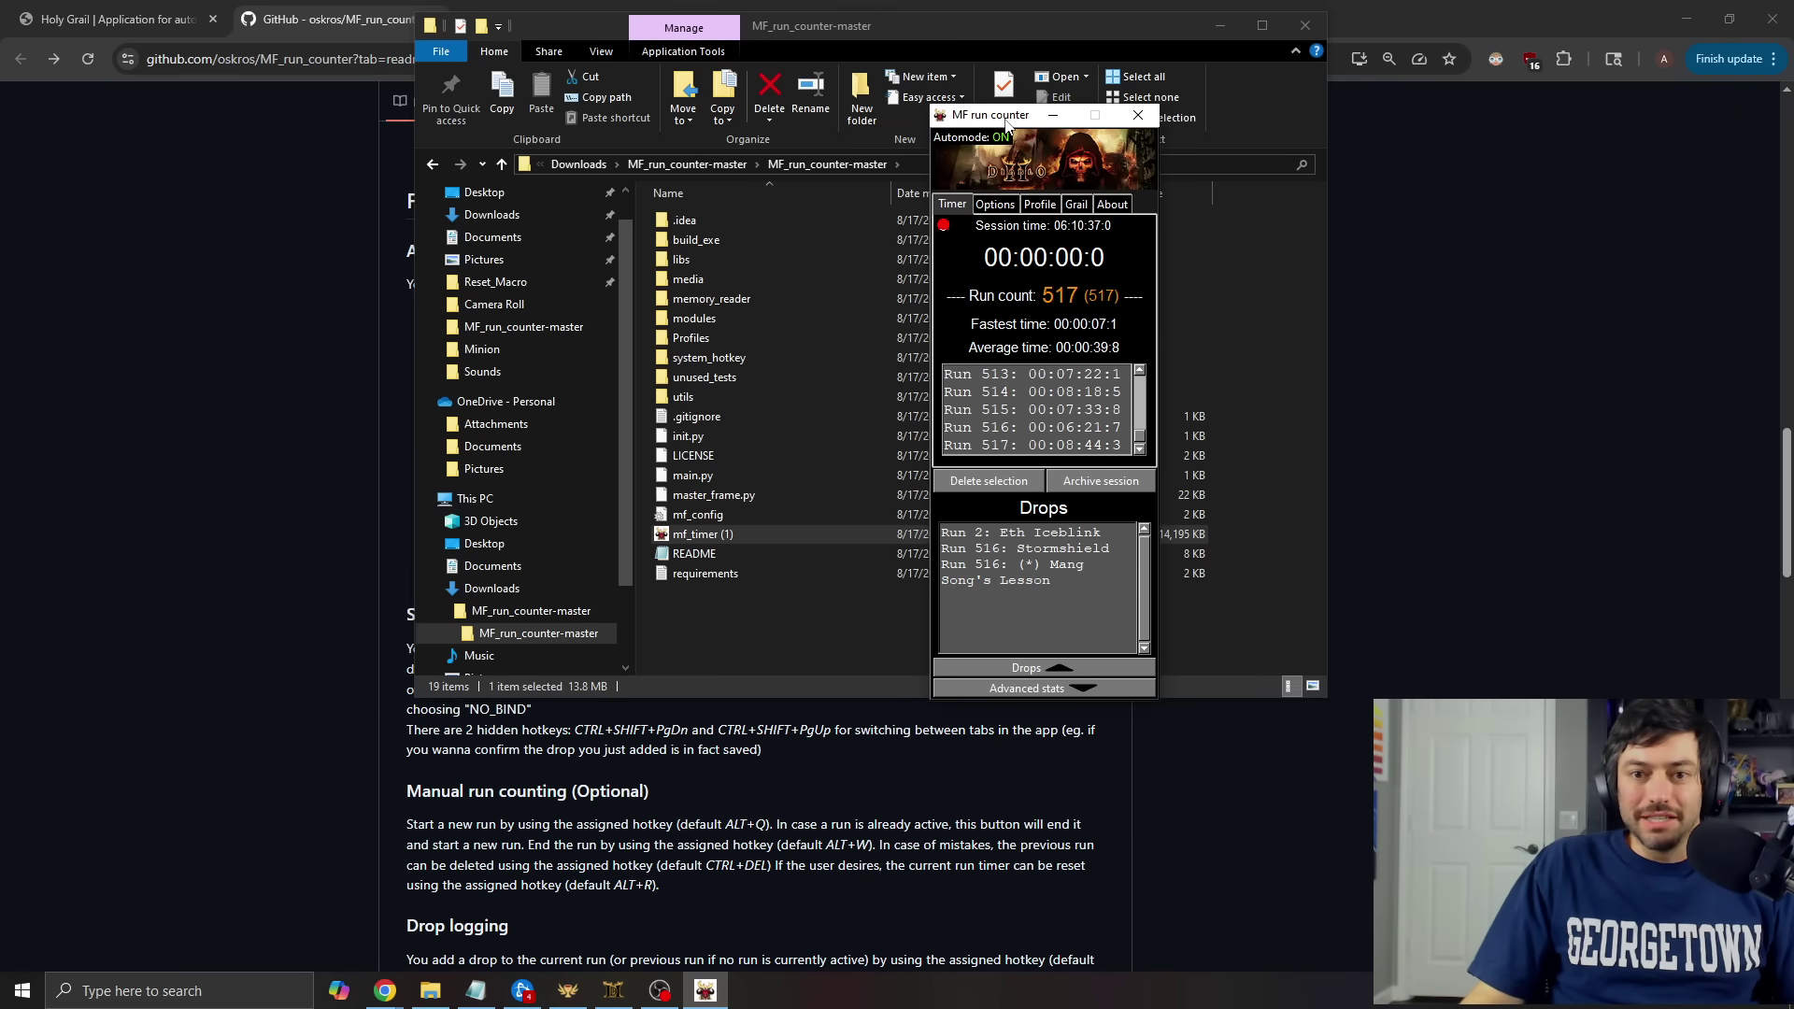
{"action": "left_click", "coordinate": [567, 991]}
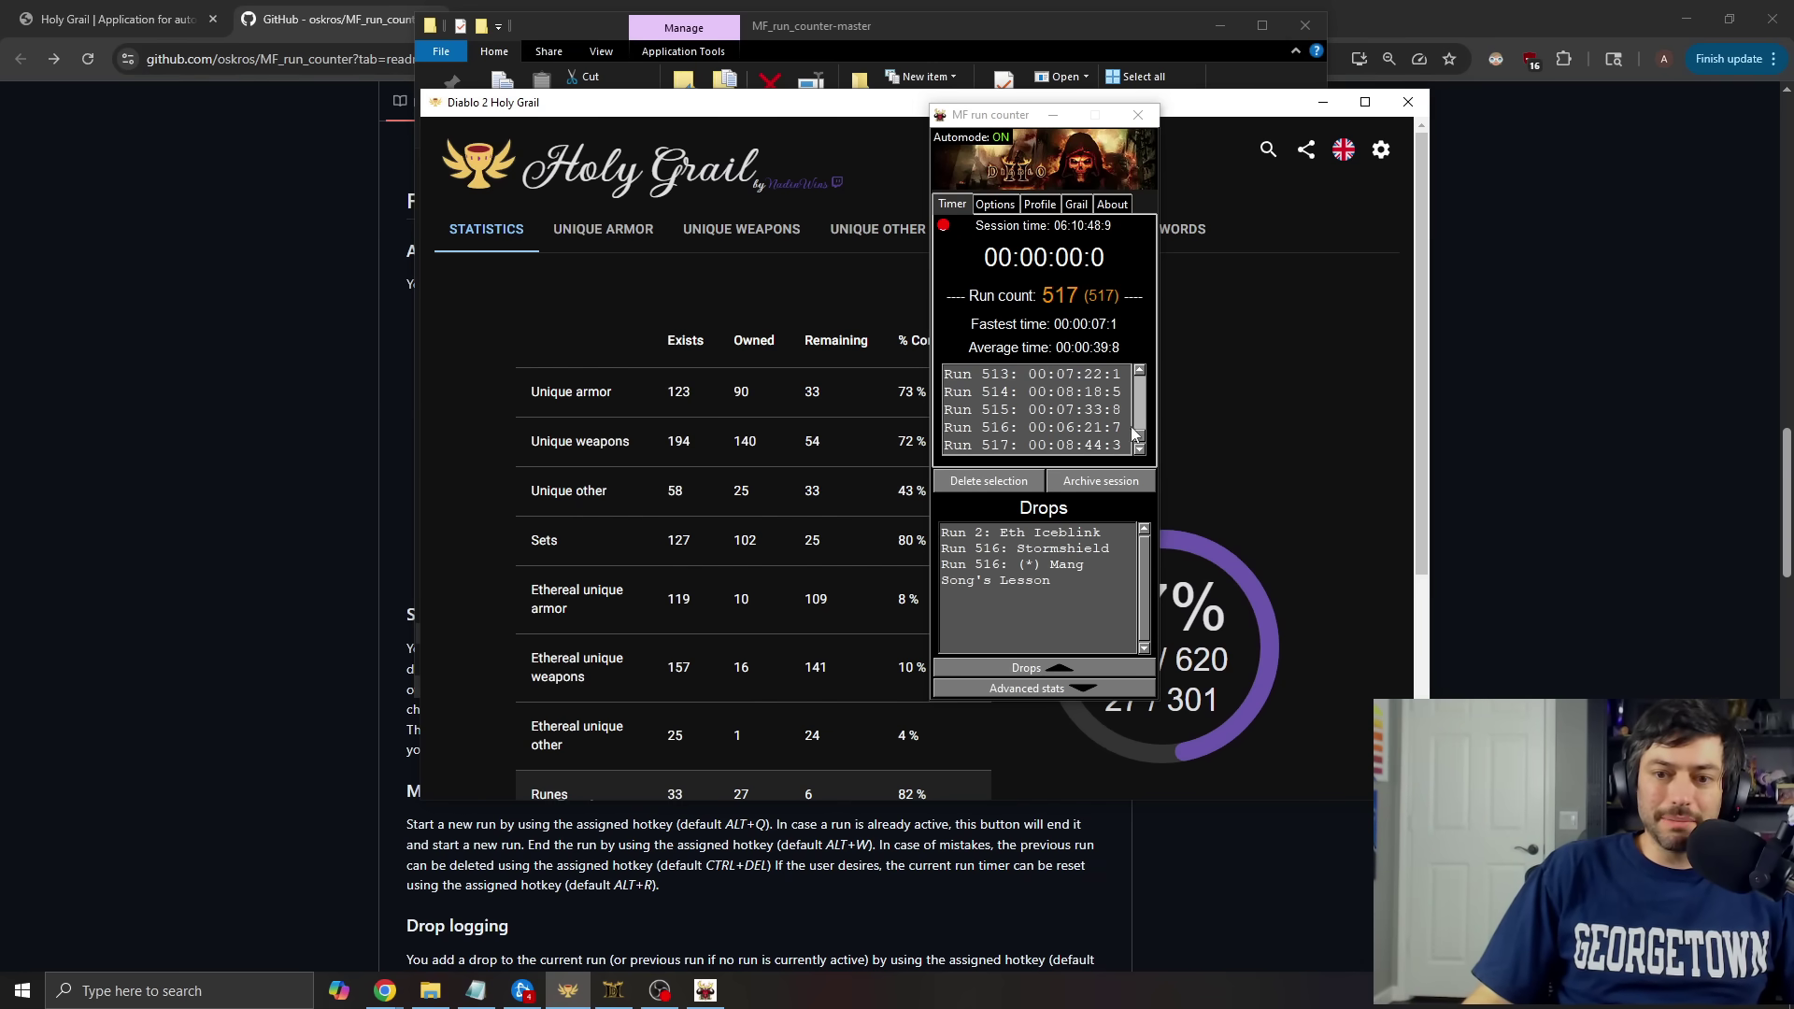
{"action": "left_click_drag", "start_coordinate": [1139, 436], "coordinate": [1139, 408]}
{"action": "left_click", "coordinate": [1107, 411]}
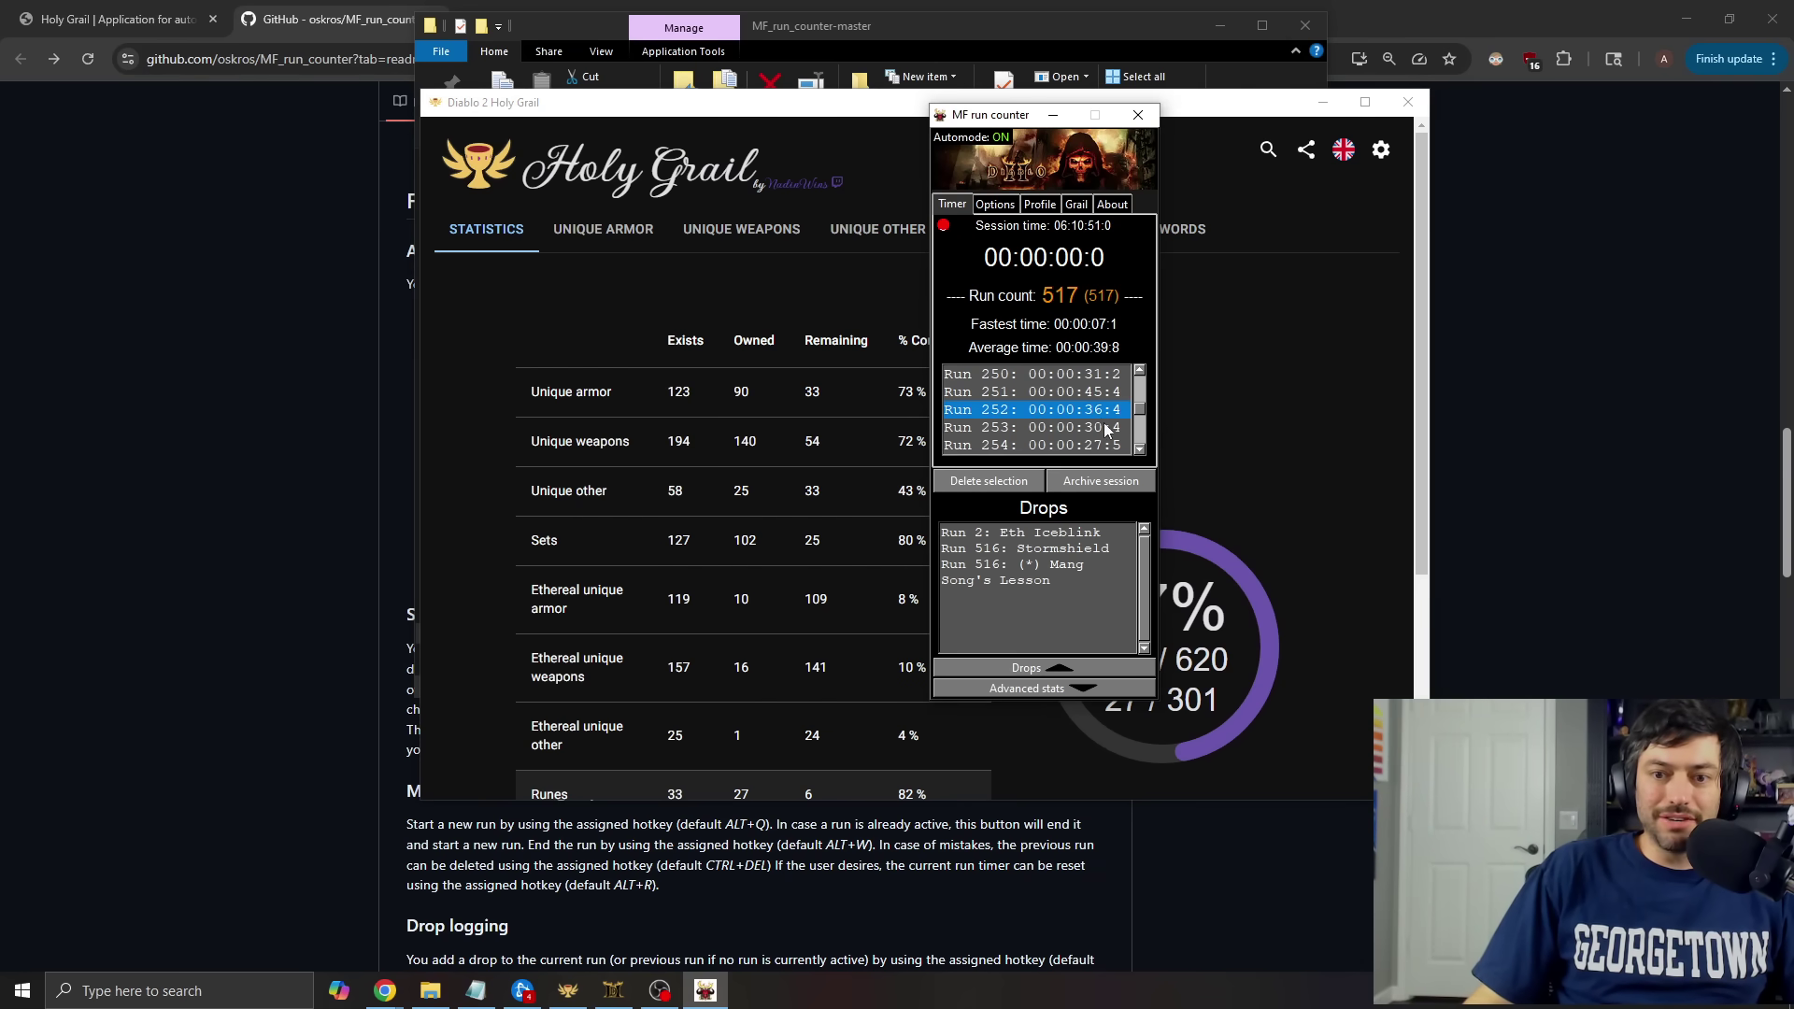
{"action": "scroll", "coordinate": [1107, 420], "scroll_direction": "up", "scroll_amount": 3}
{"action": "left_click", "coordinate": [1103, 392]}
{"action": "scroll", "coordinate": [1112, 420], "scroll_direction": "up", "scroll_amount": 10}
{"action": "left_click", "coordinate": [1100, 446]}
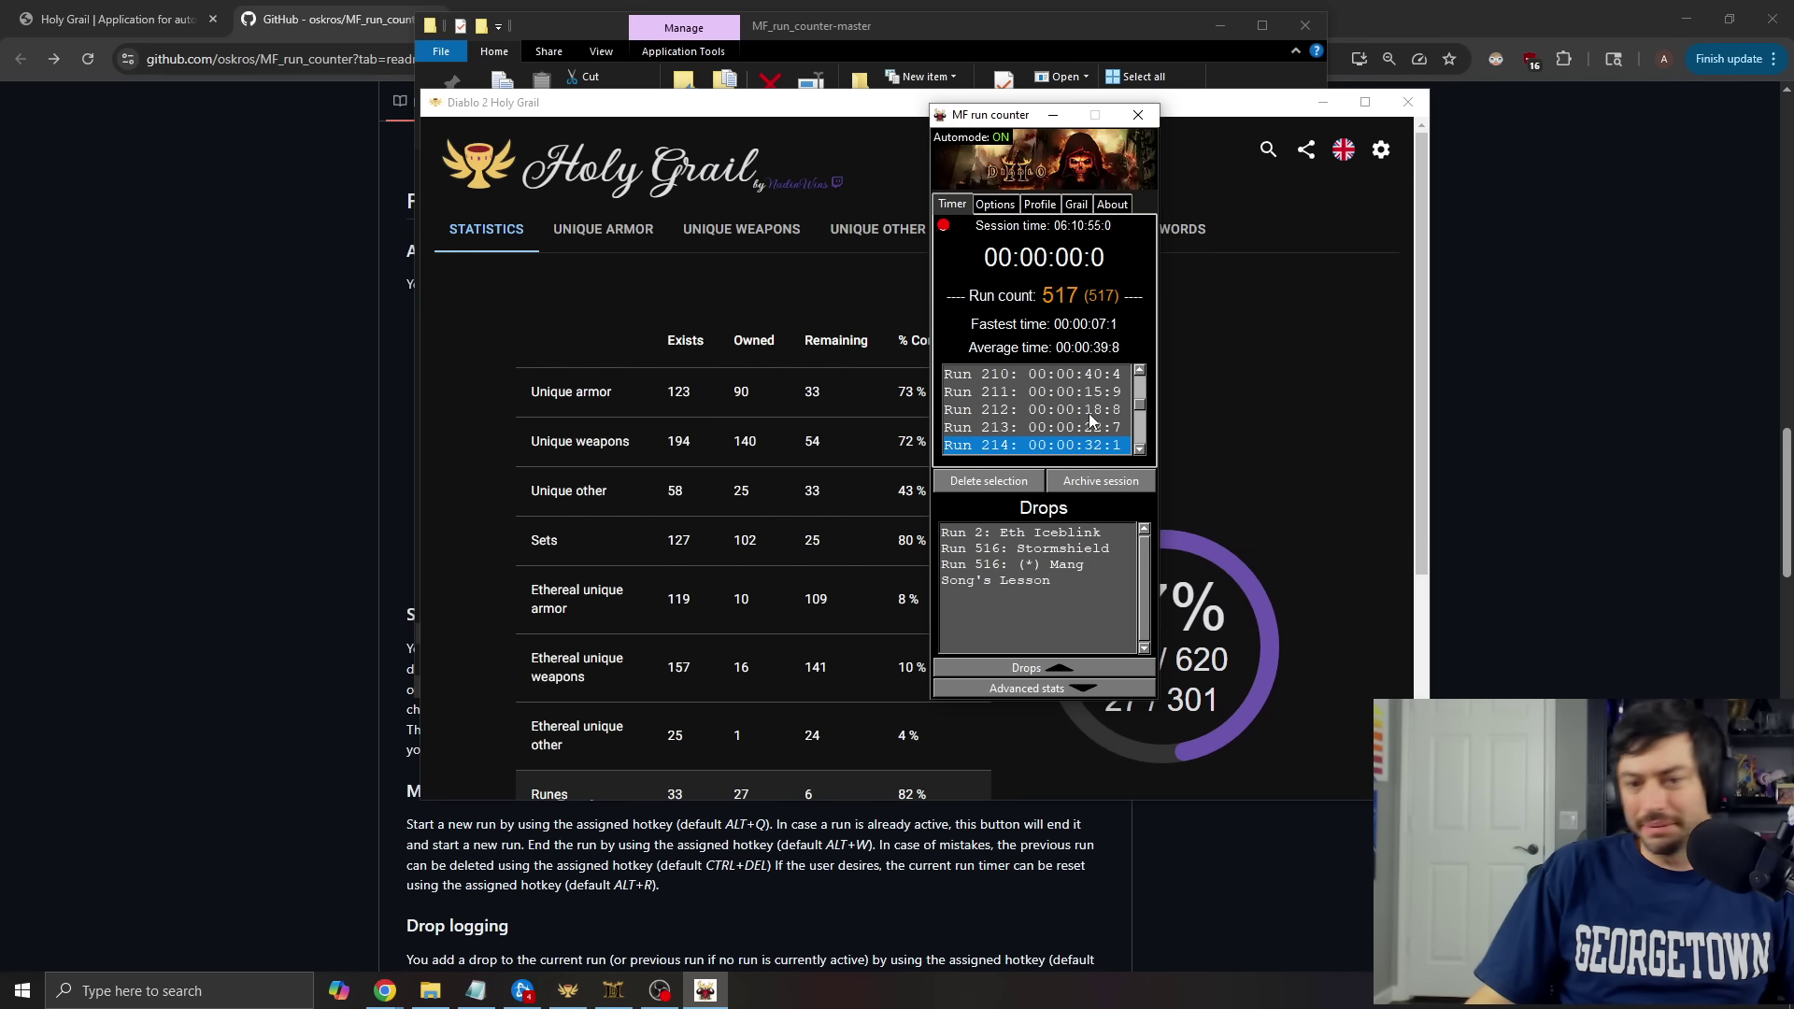
{"action": "scroll", "coordinate": [1088, 417], "scroll_direction": "down", "scroll_amount": 3}
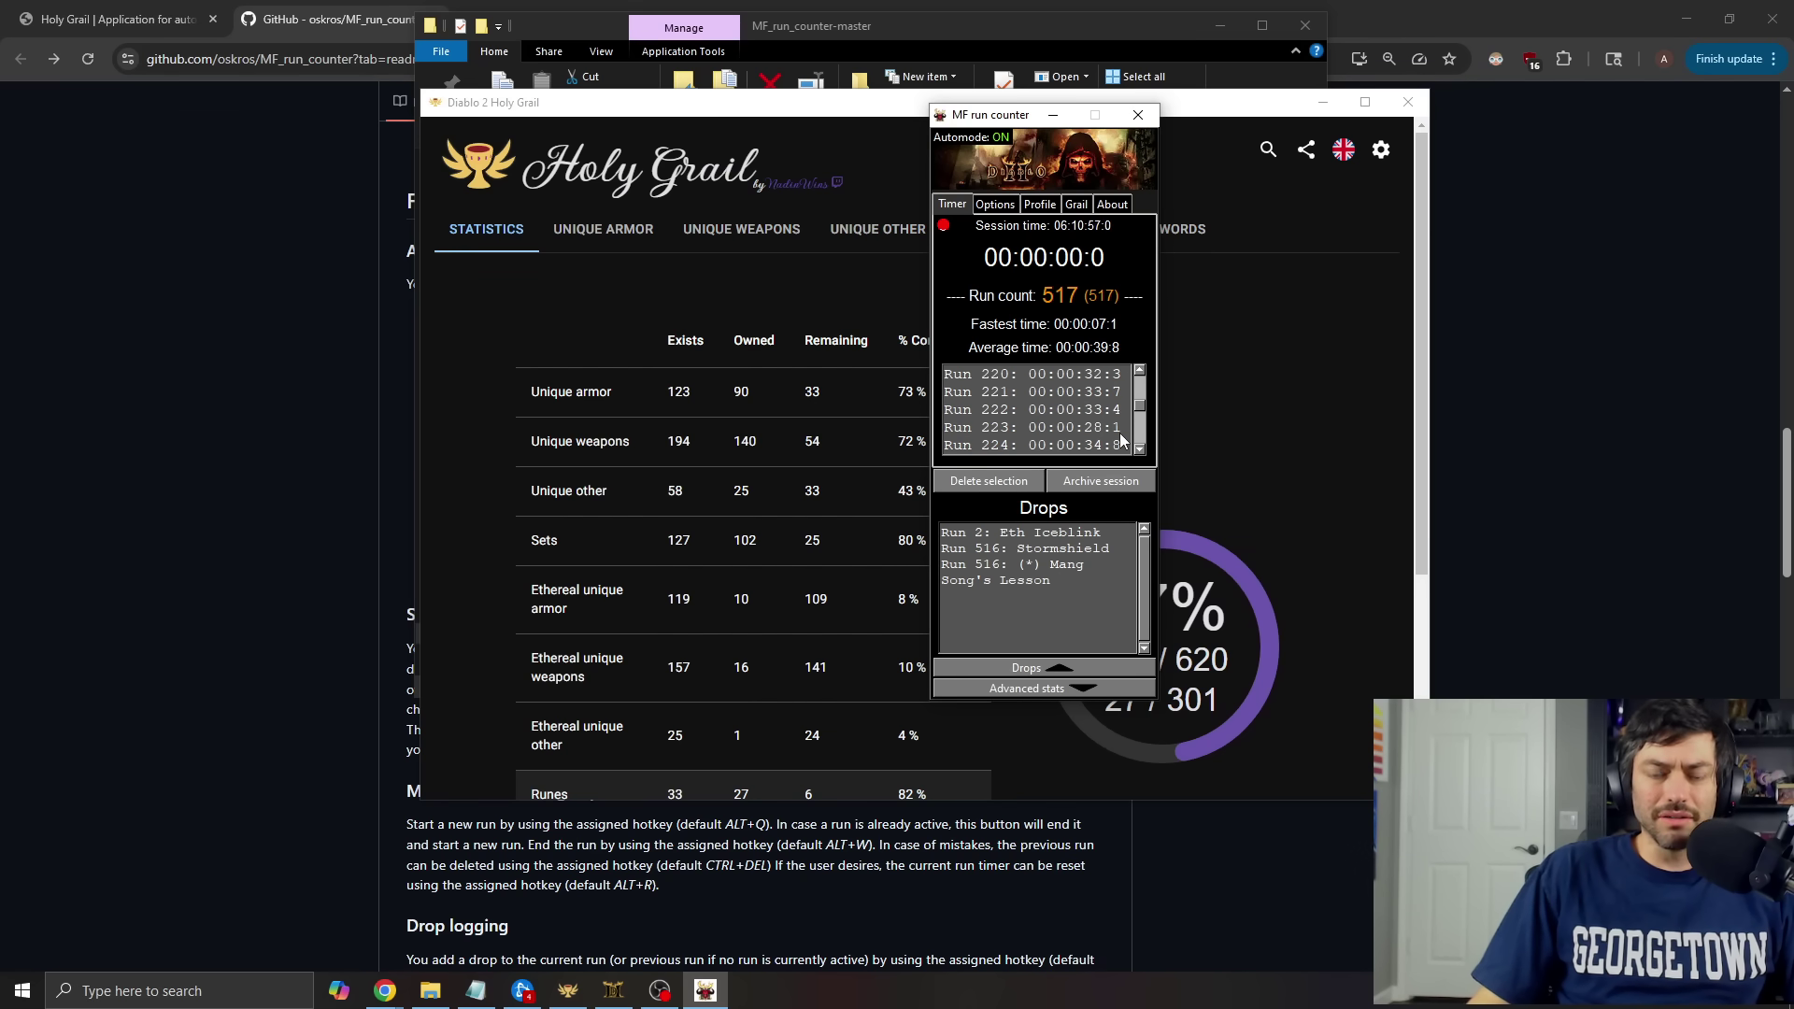